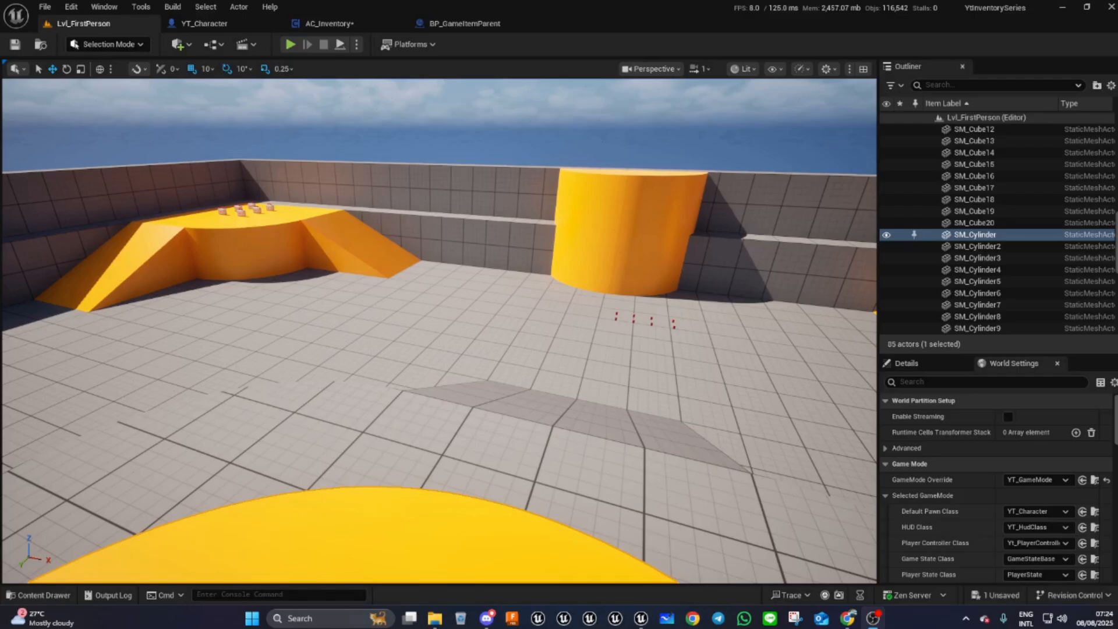
- Start a play-in-editor session and walk toward the donuts on the orange platform
click(290, 44)
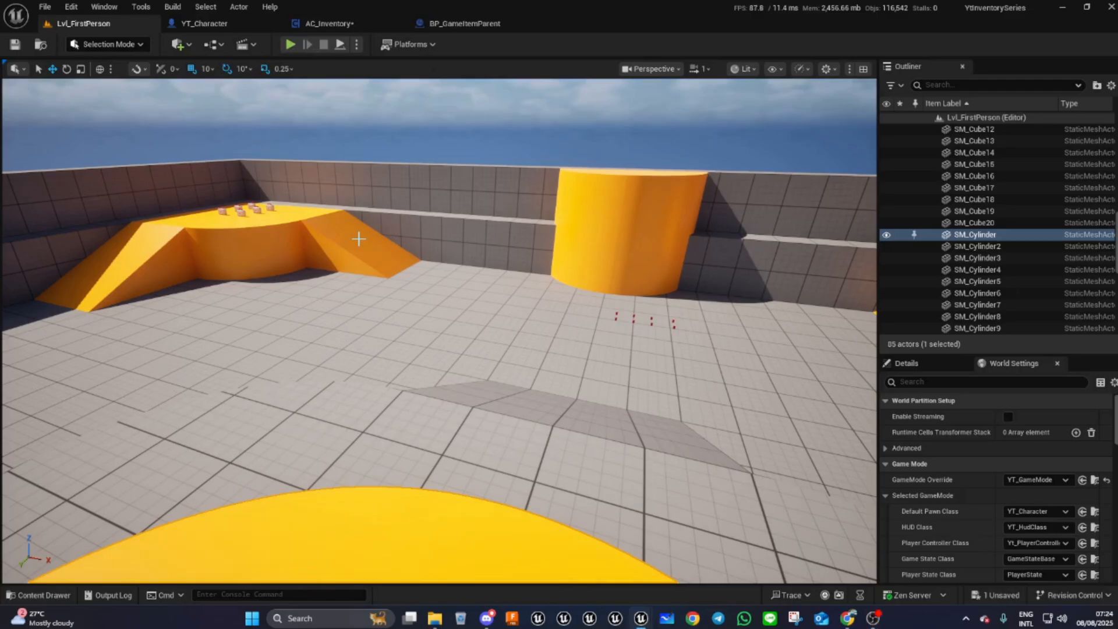
click(289, 45)
key(w)
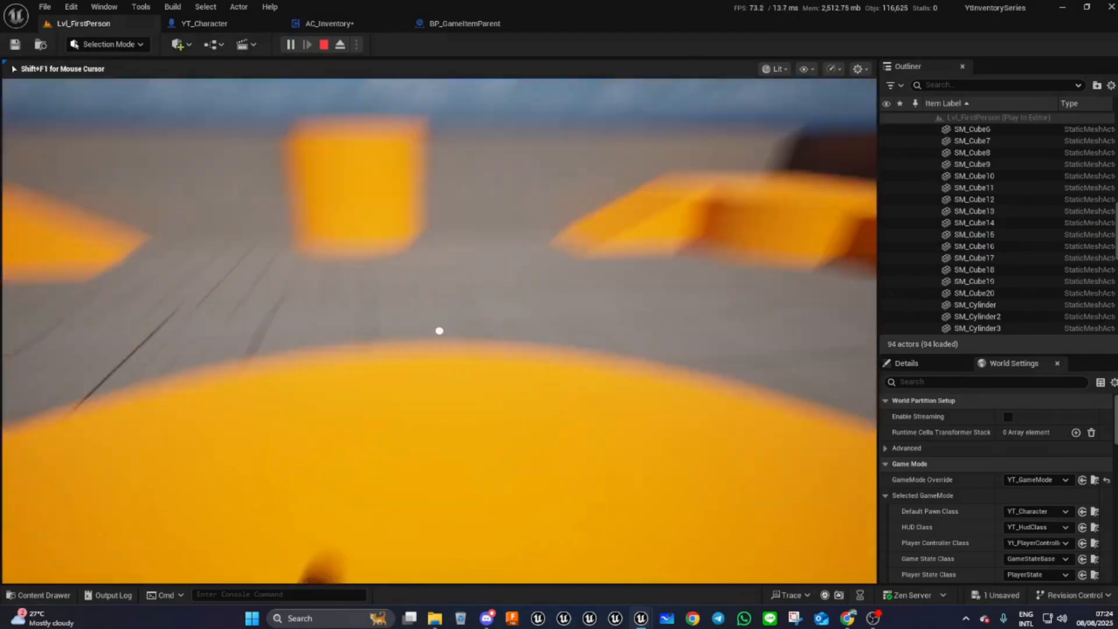
key(w)
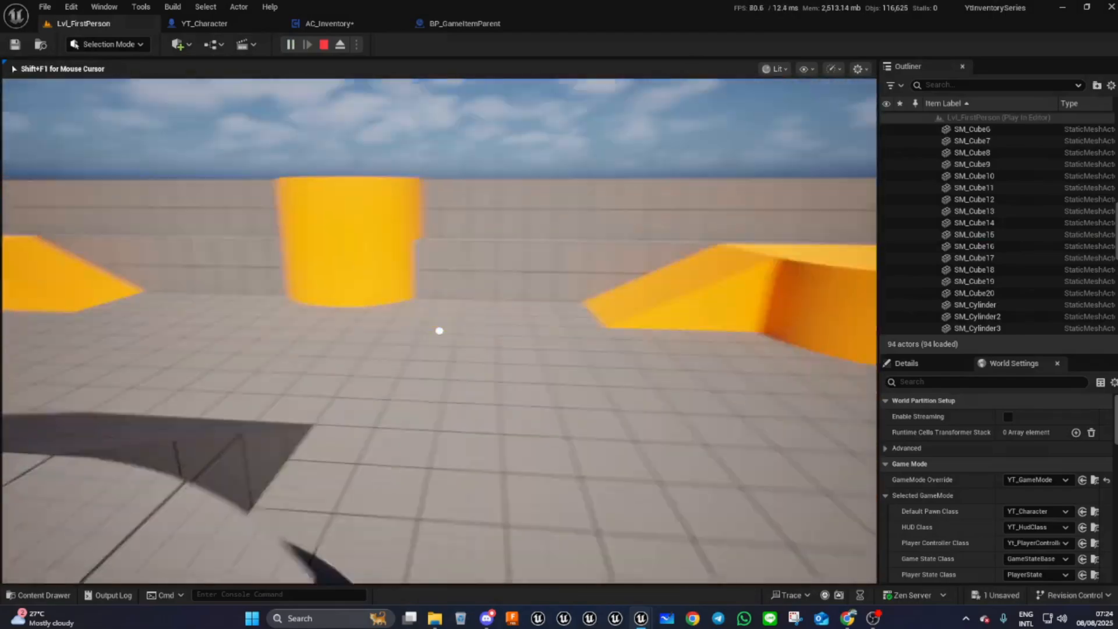
key(w)
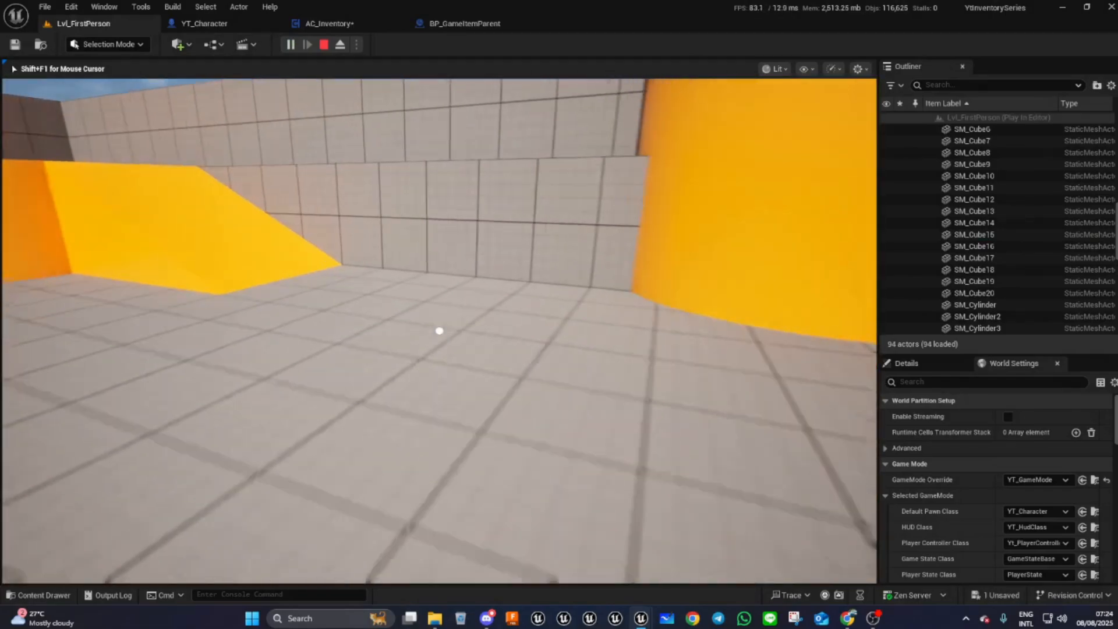
key(w)
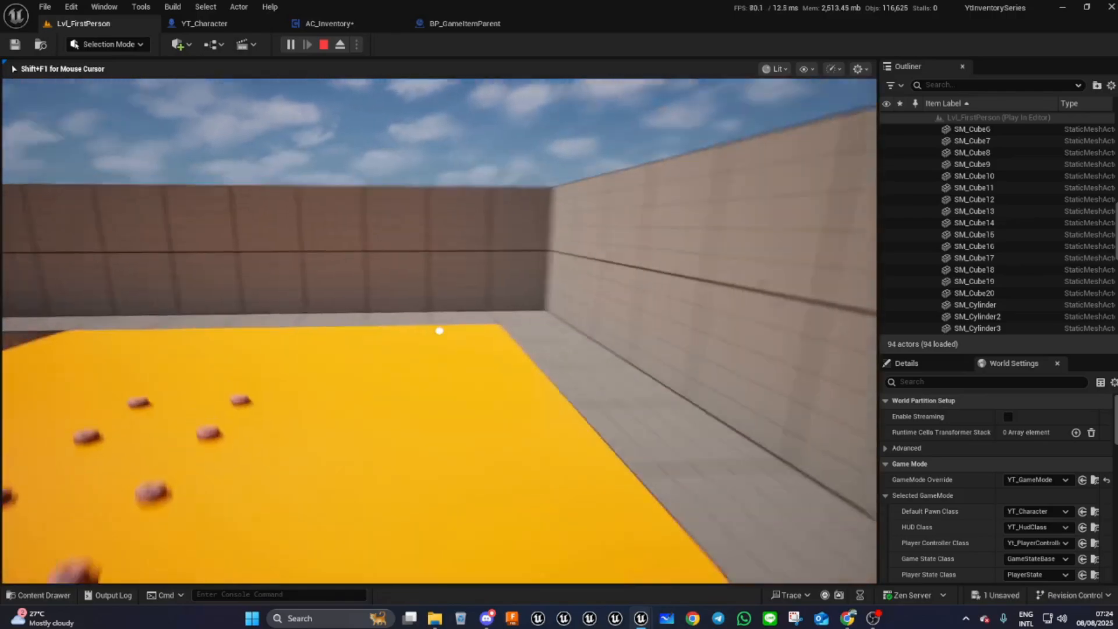
- Pick up a few donuts and test the inventory toggle, then stop the play session
key(e)
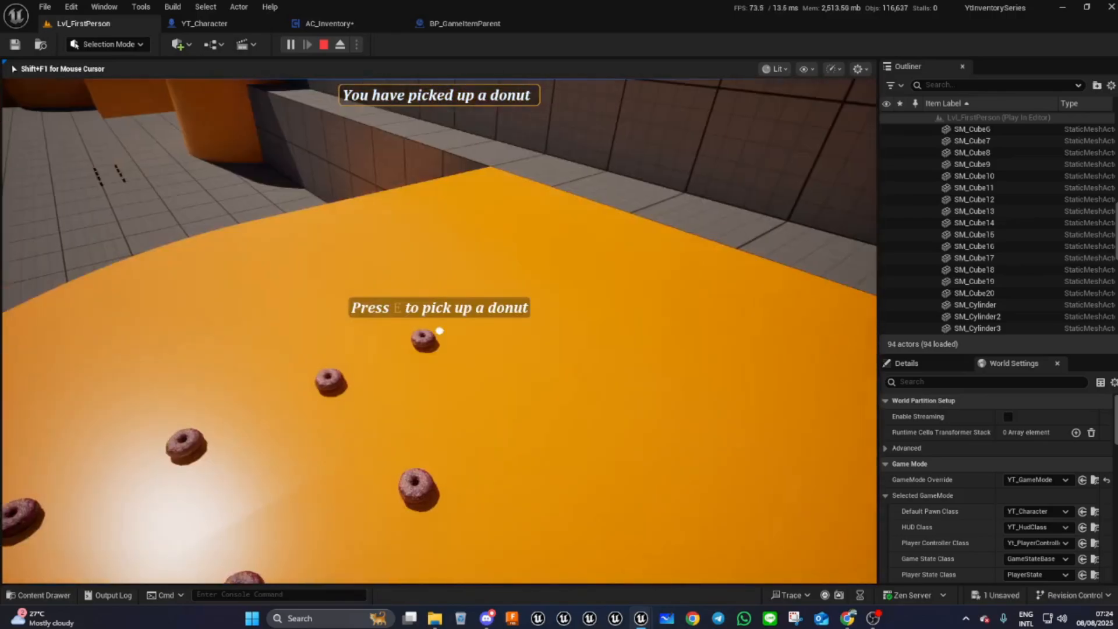
key(e)
key(e)
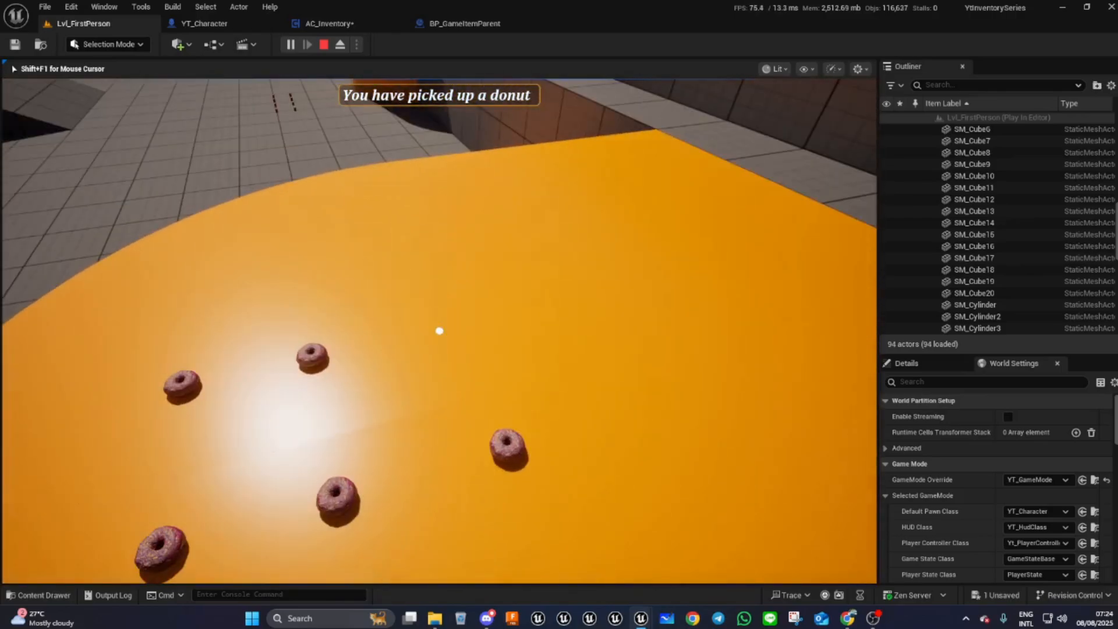
key(i)
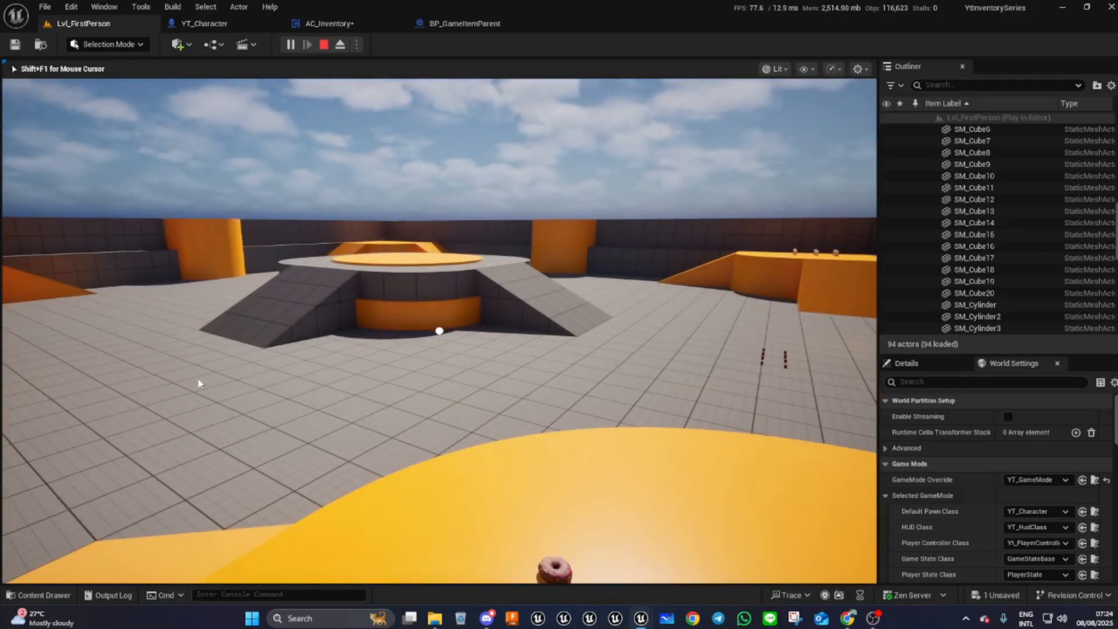
key(Escape)
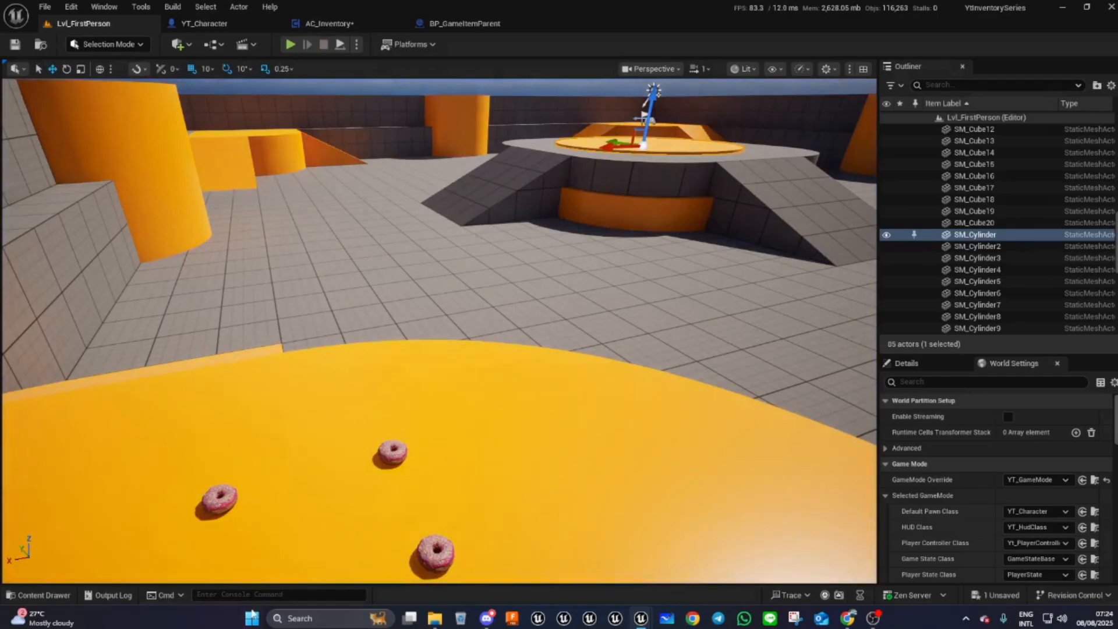
scroll(448, 321, down, 6)
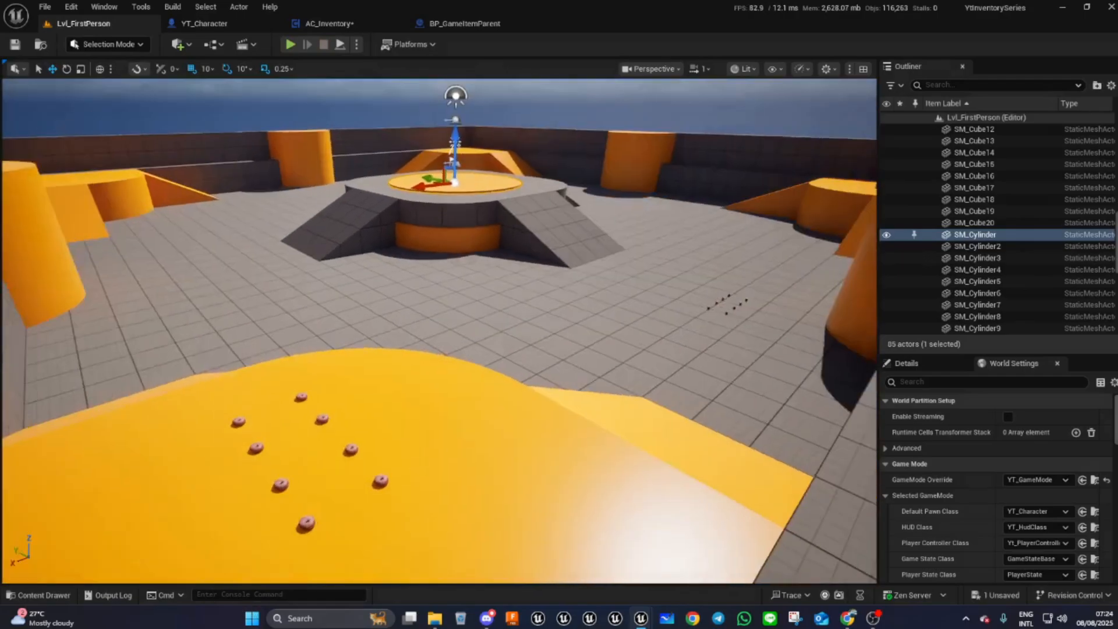
key(w)
right_drag(439, 331, 428, 274)
right_drag(443, 172, 449, 369)
key(w)
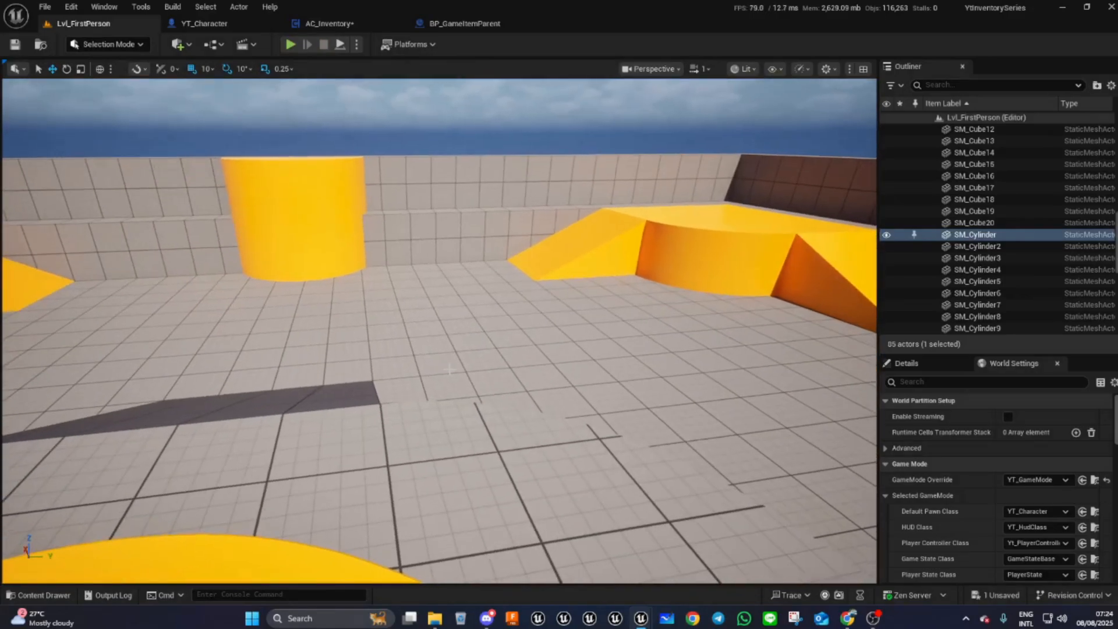
- Create a User Widget blueprint named WDT_InventorySlot in the Game > UI content folder
click(40, 595)
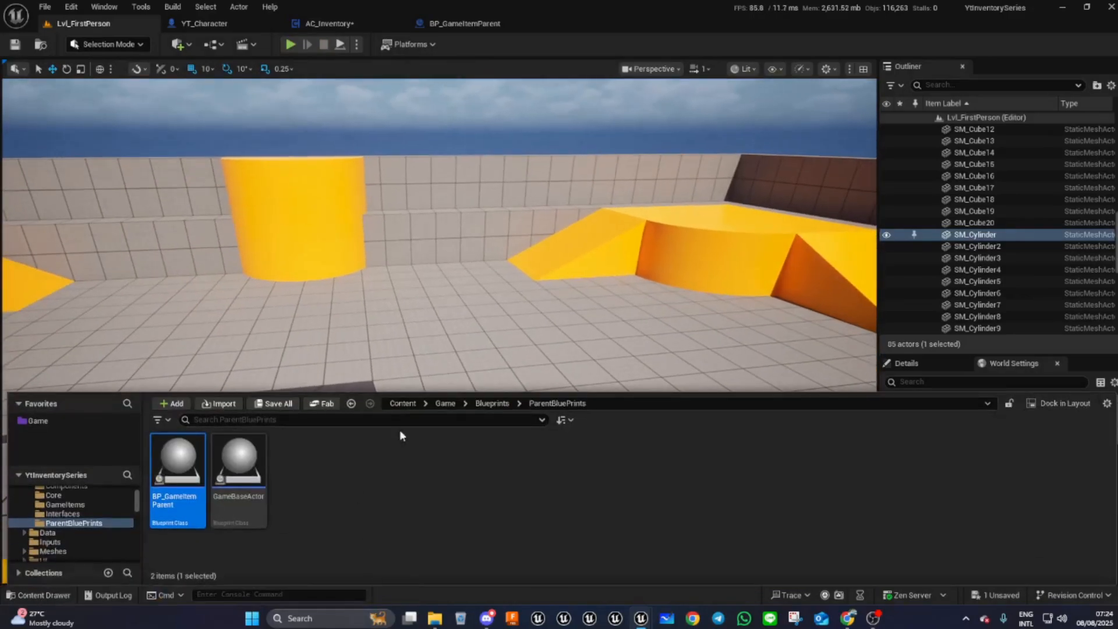
click(445, 402)
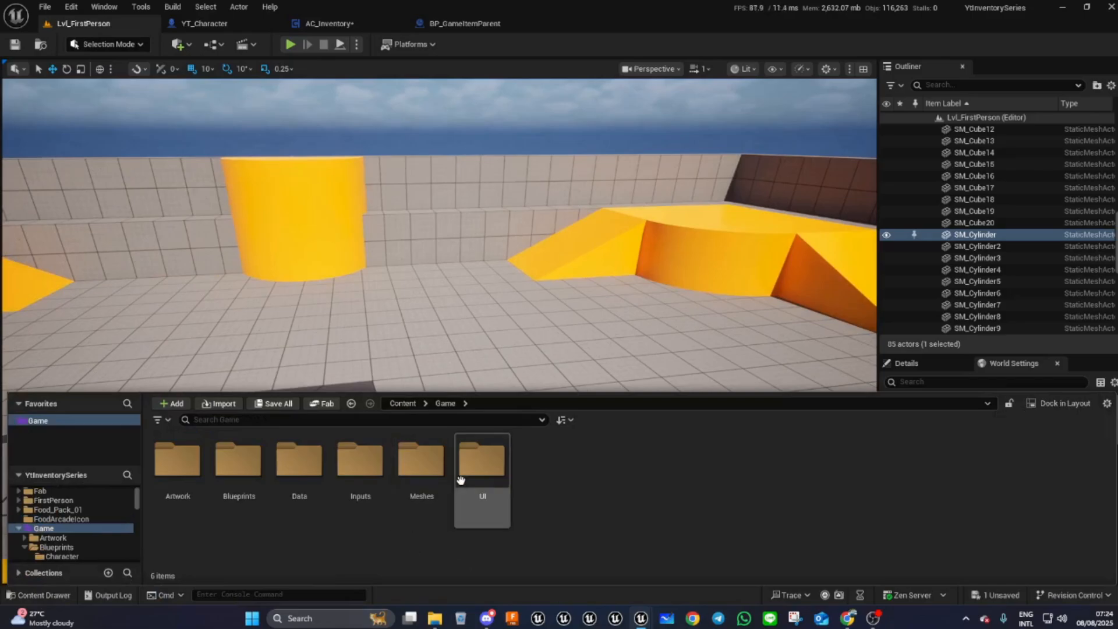
double_click(489, 485)
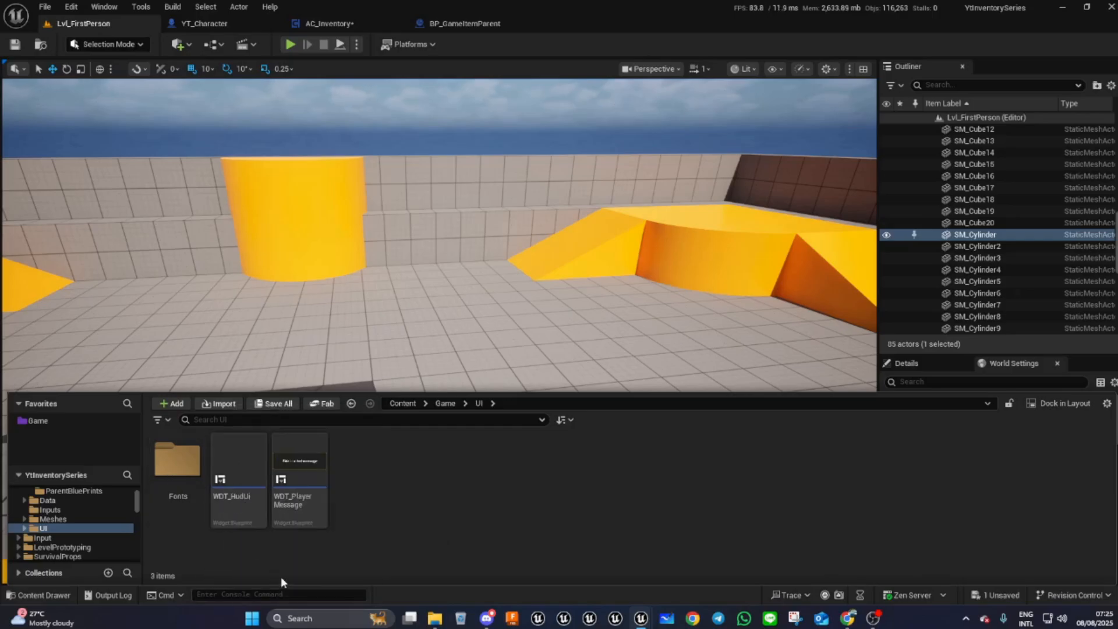
right_click(414, 468)
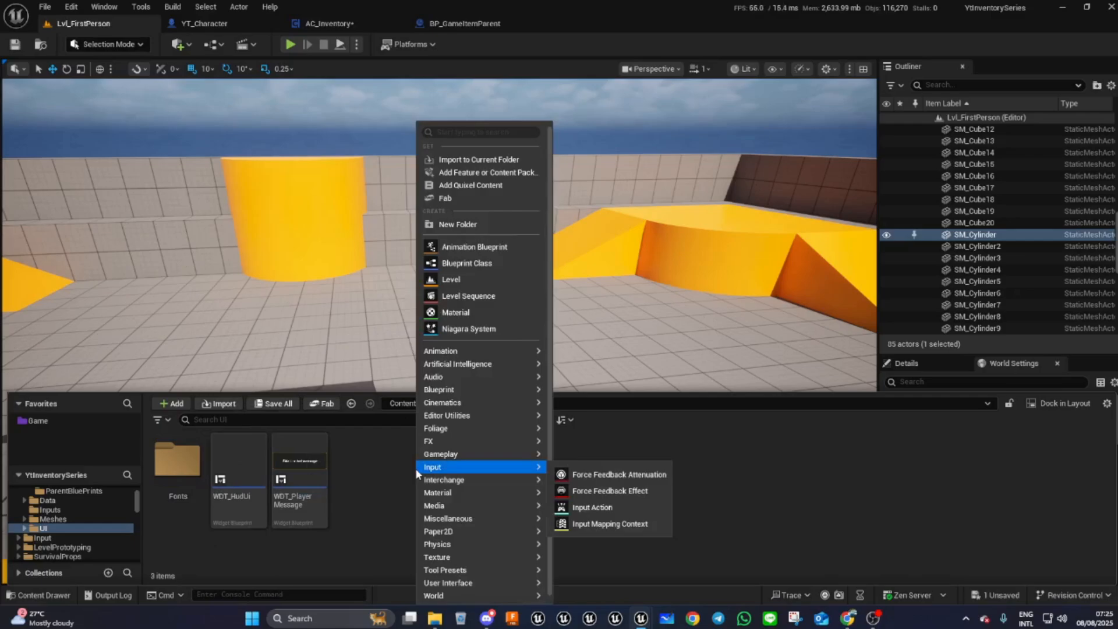
mouse_move(480, 582)
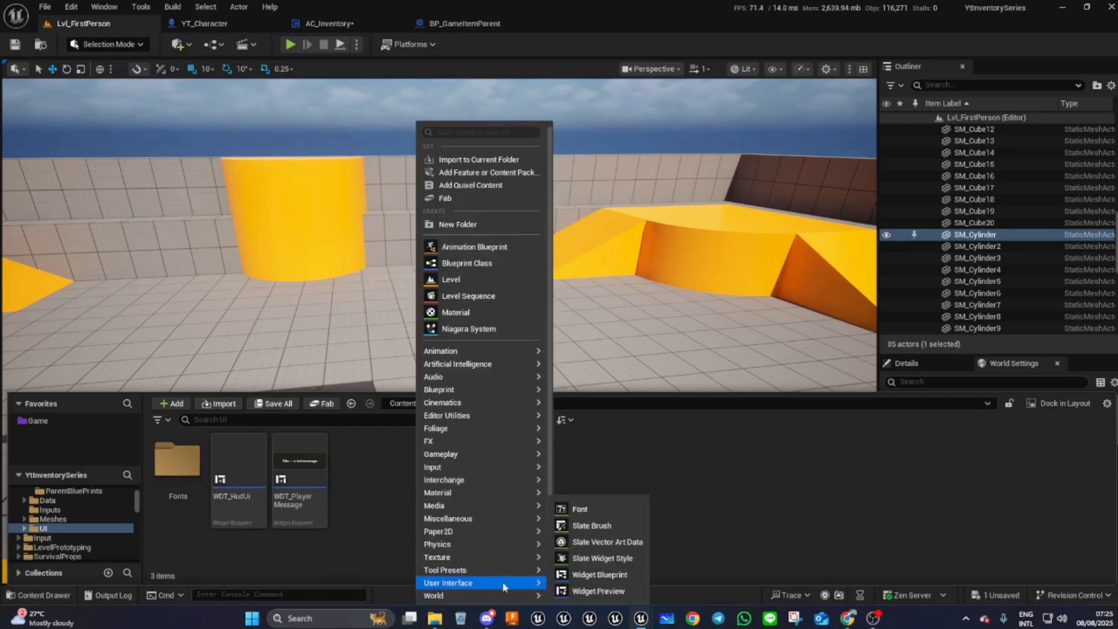
click(601, 575)
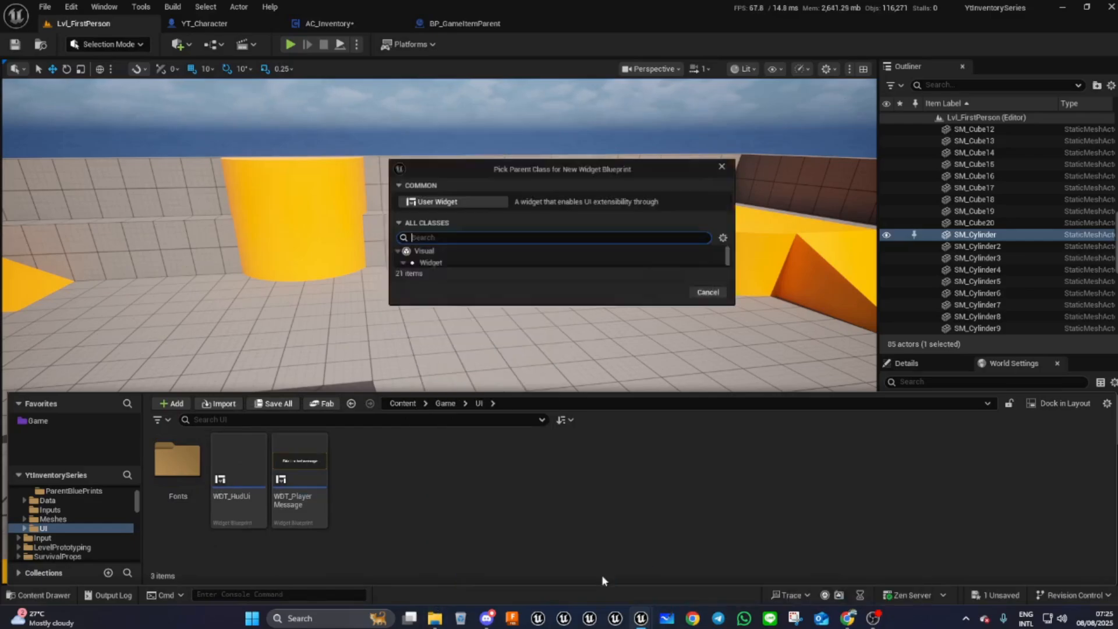
click(431, 198)
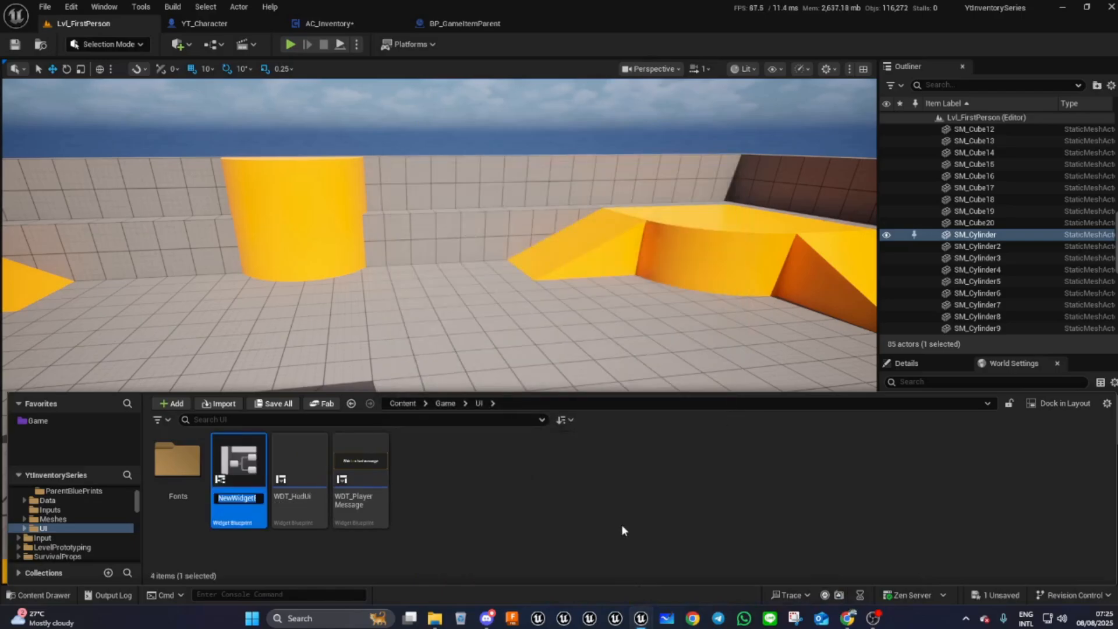
text(WDT)
text(_Inven)
text(torySlot)
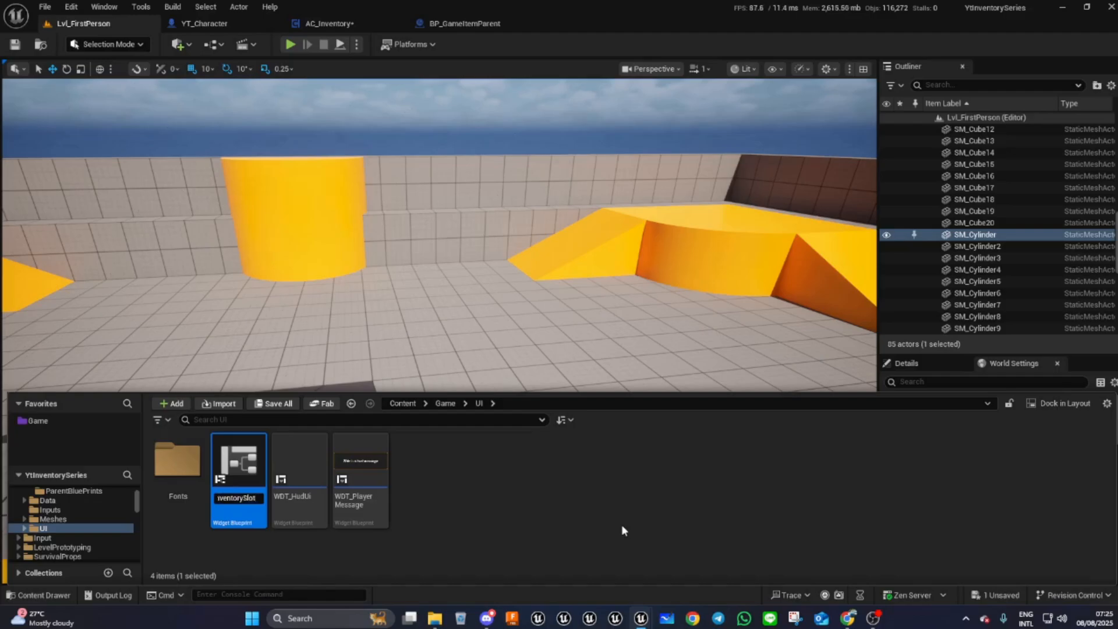
key(Return)
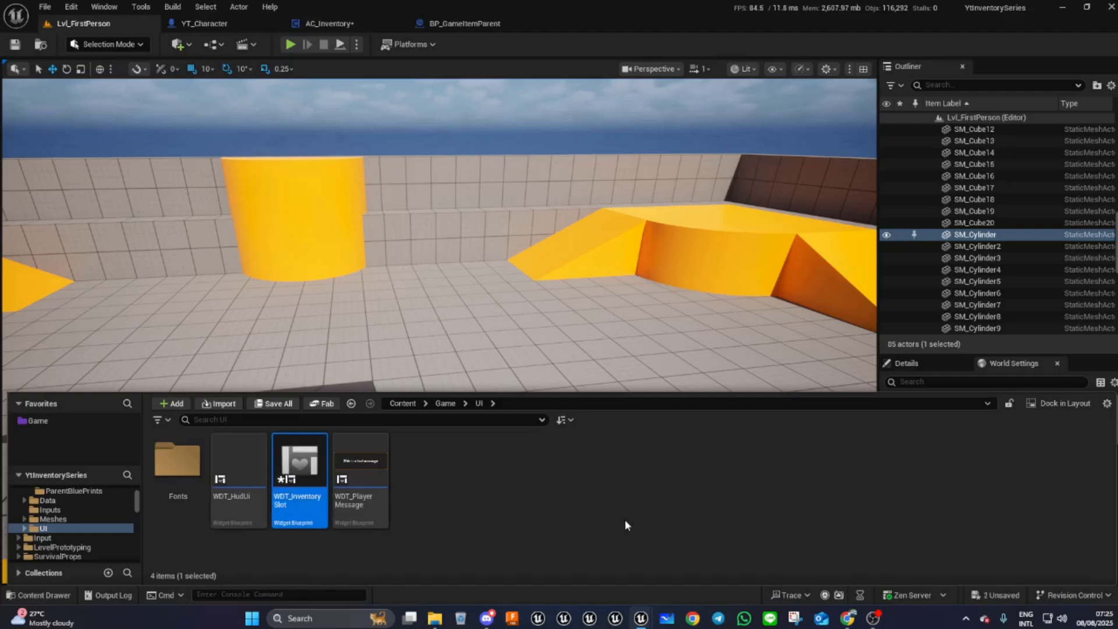
- Create another User Widget blueprint named WDT_MainInventory in the same UI folder
right_click(544, 496)
mouse_move(580, 467)
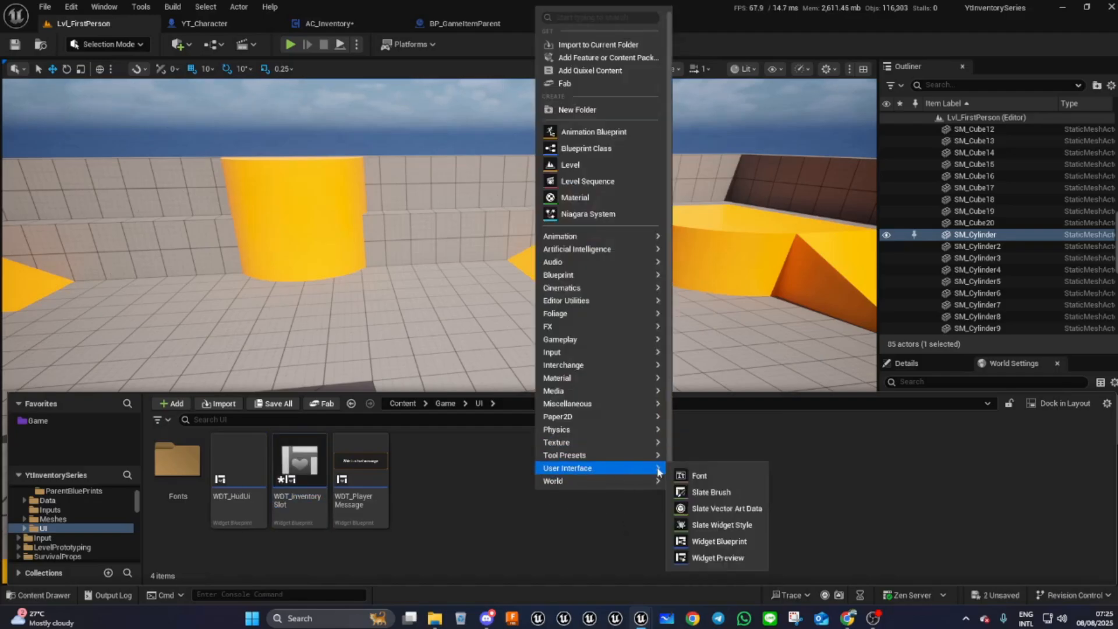
click(726, 541)
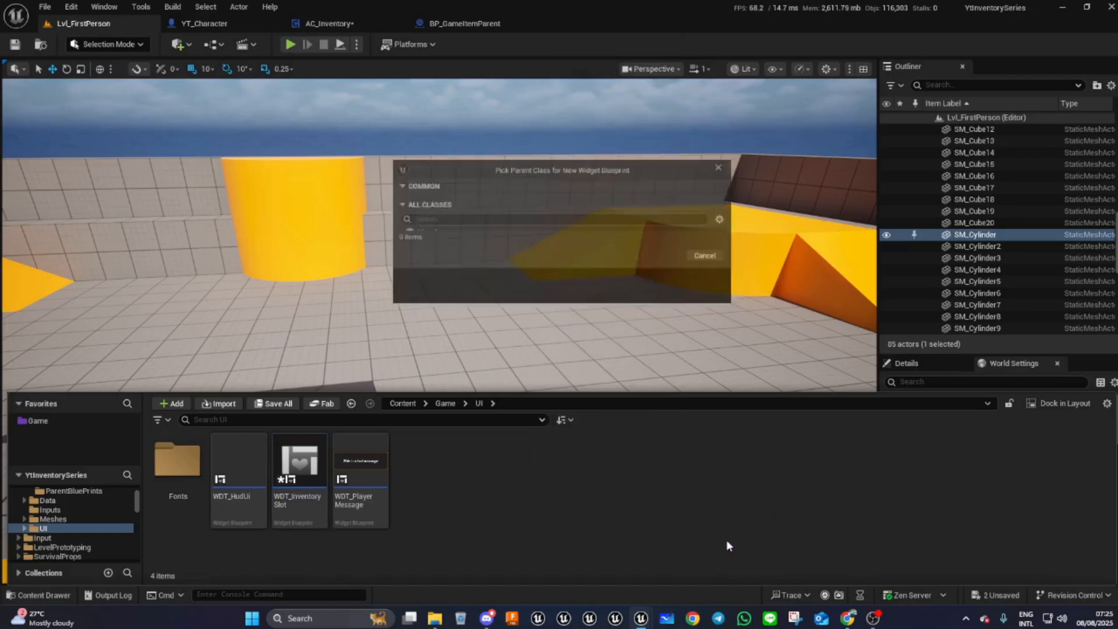
click(464, 198)
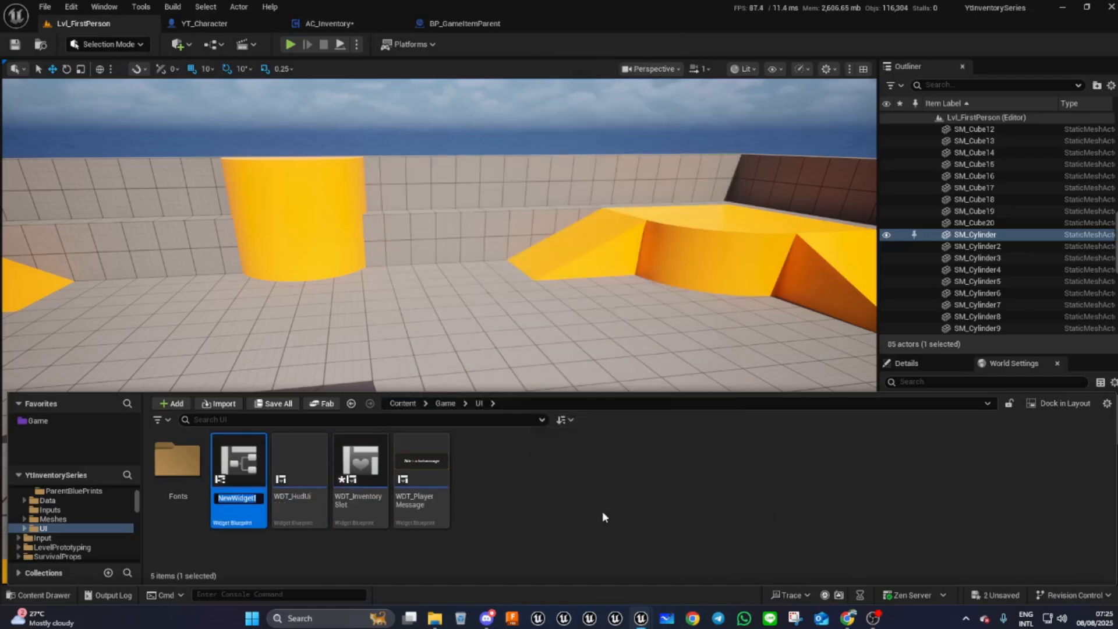
text(WDT_MainInventory)
key(Return)
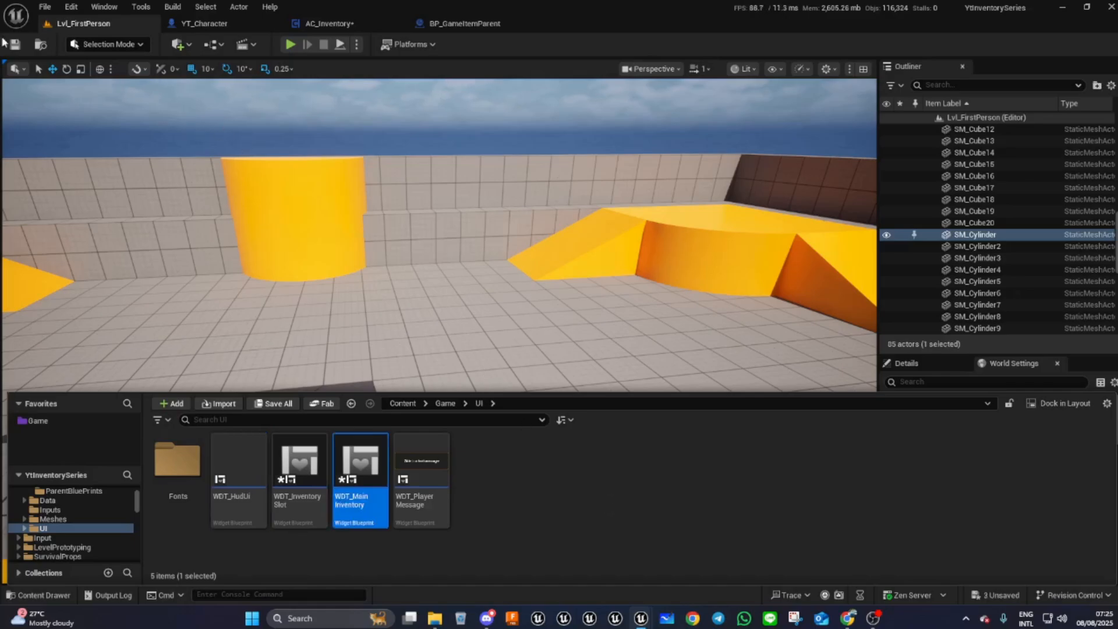
- In the YT_Character event graph, delete the loop nodes and AC_Inventory reference attached to the IA_ToggleInventory event
click(15, 51)
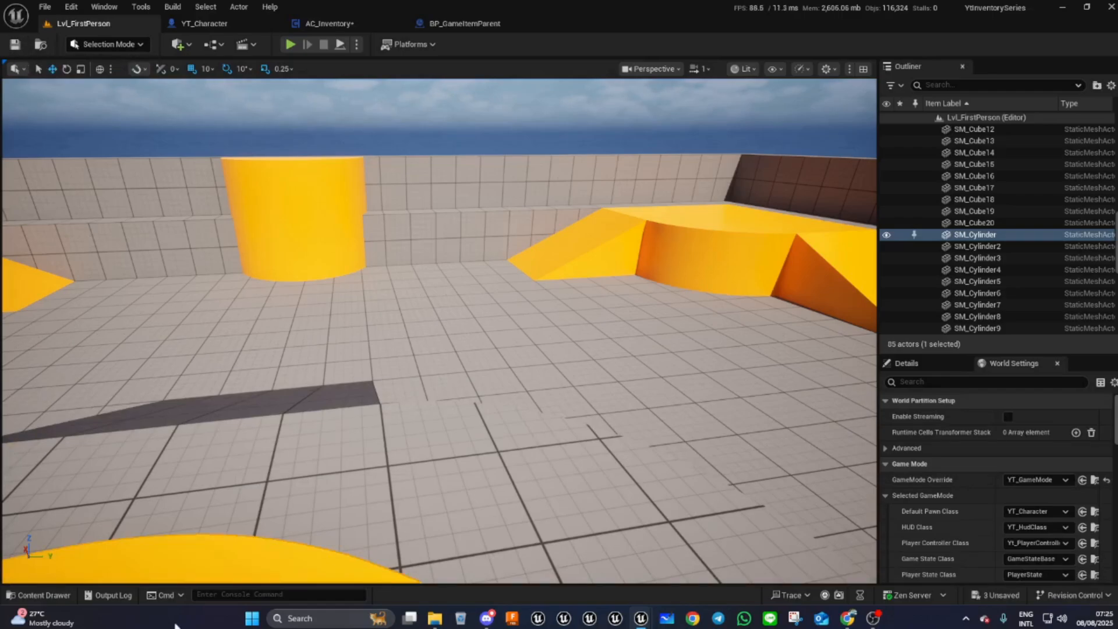
mouse_move(53, 616)
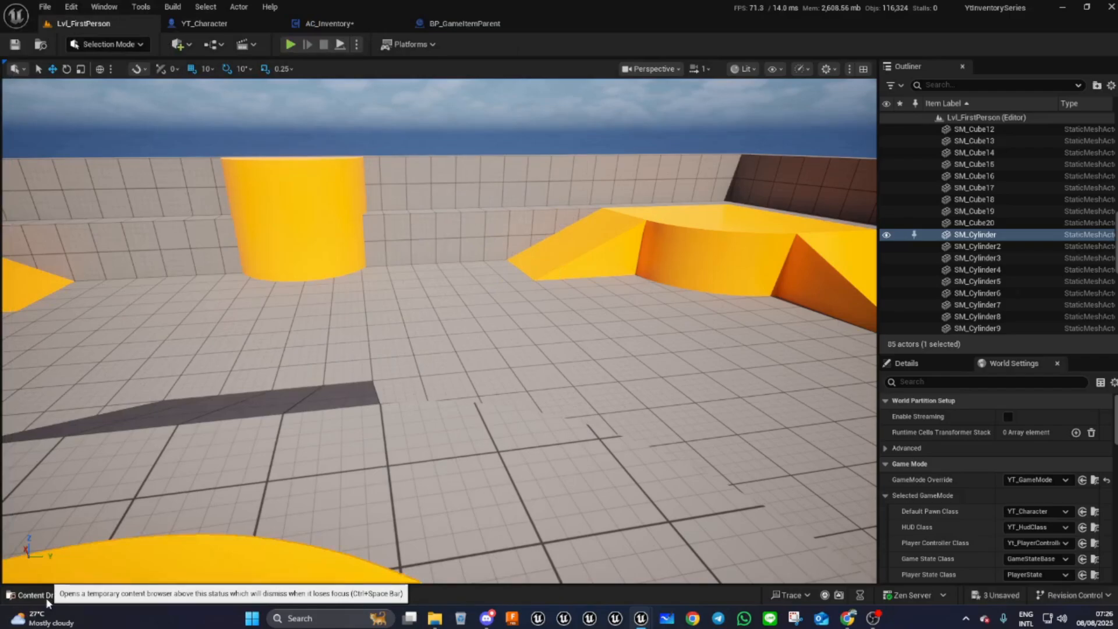
click(196, 26)
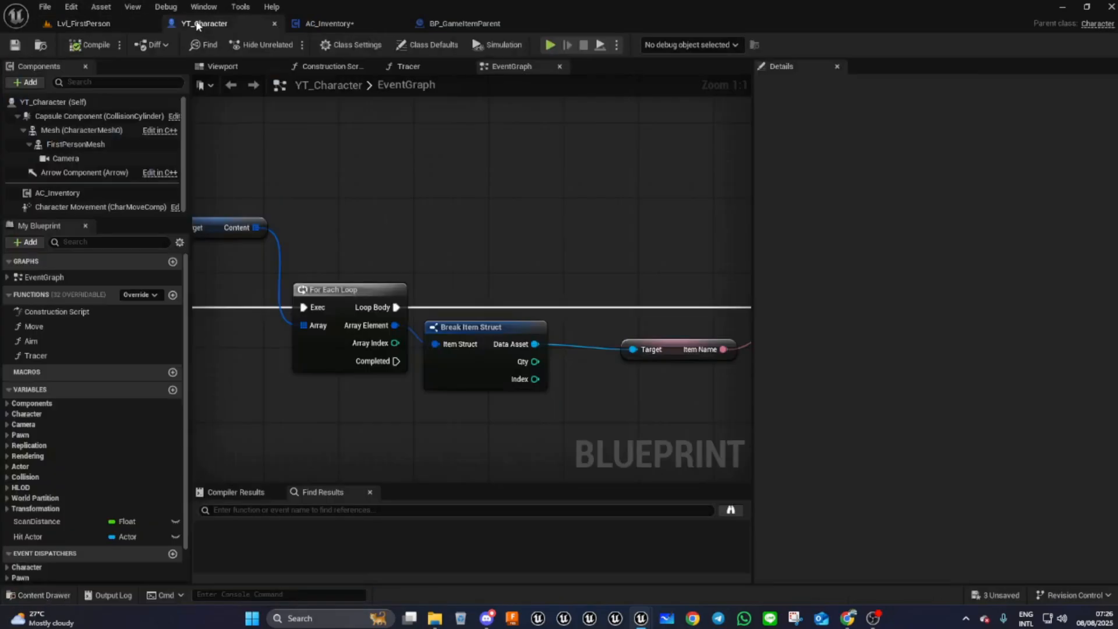
right_drag(376, 361, 531, 347)
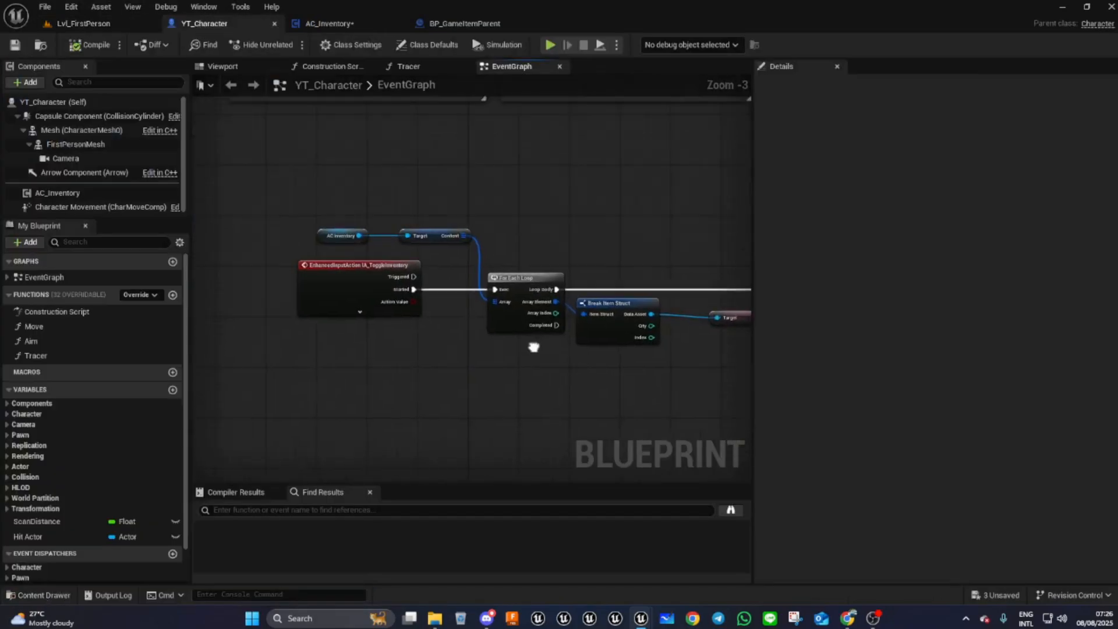
drag(439, 172, 504, 400)
right_drag(471, 389, 748, 340)
key(Delete)
right_drag(396, 347, 571, 422)
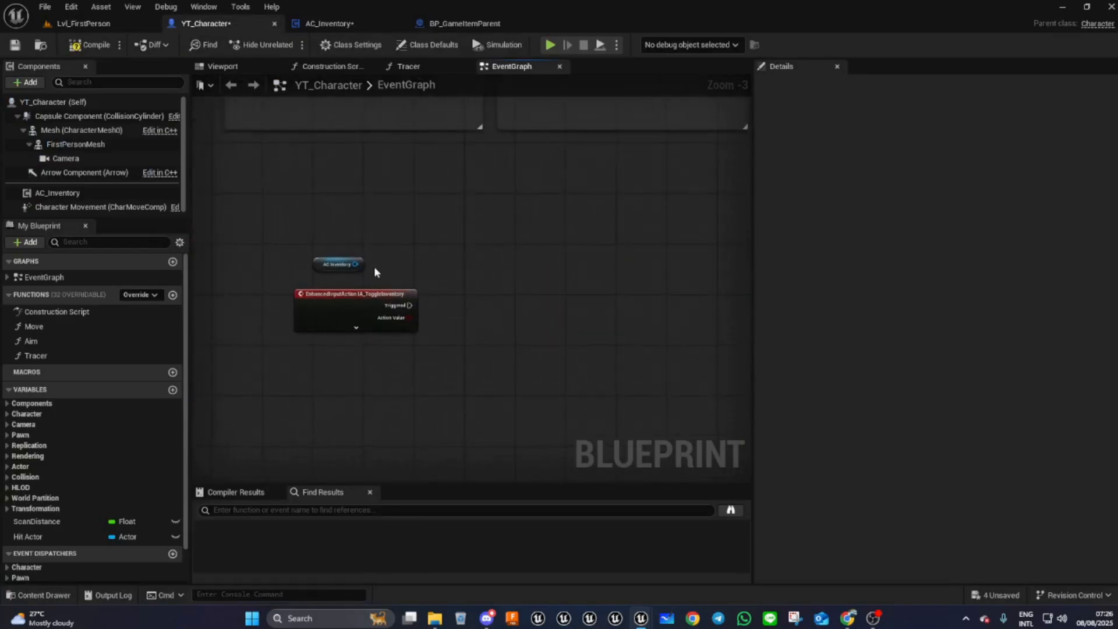
drag(317, 259, 374, 281)
key(Delete)
right_drag(401, 353, 397, 290)
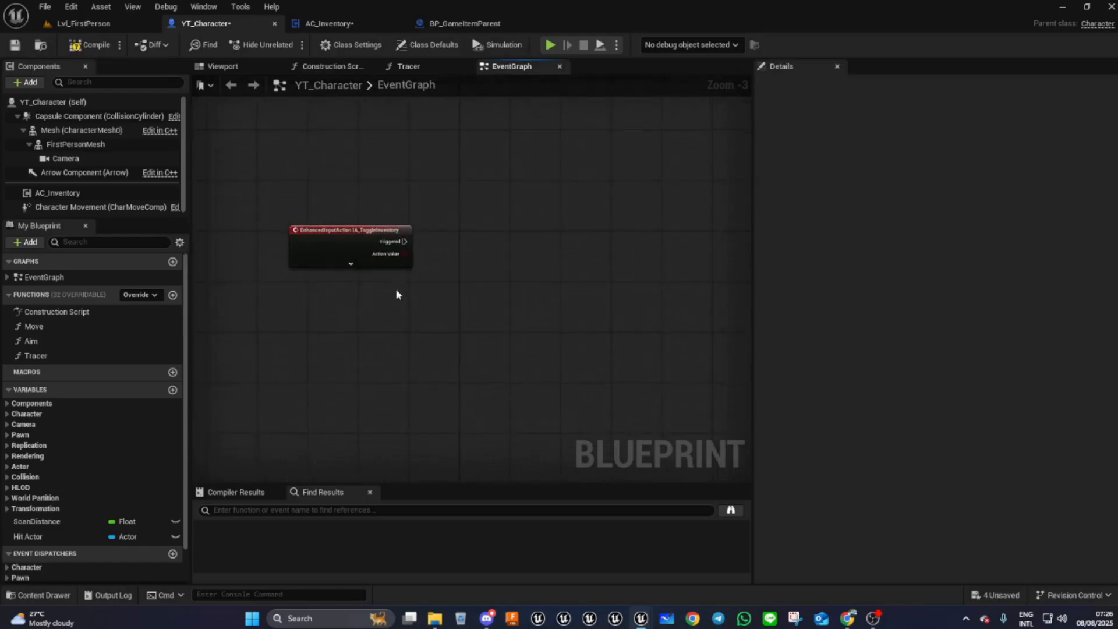
- Add a Create Widget node in the event graph and set its class to WDT_MainInventory
scroll(354, 248, up, 2)
scroll(356, 248, up, 1)
click(334, 275)
right_drag(379, 329, 315, 357)
right_drag(445, 326, 406, 323)
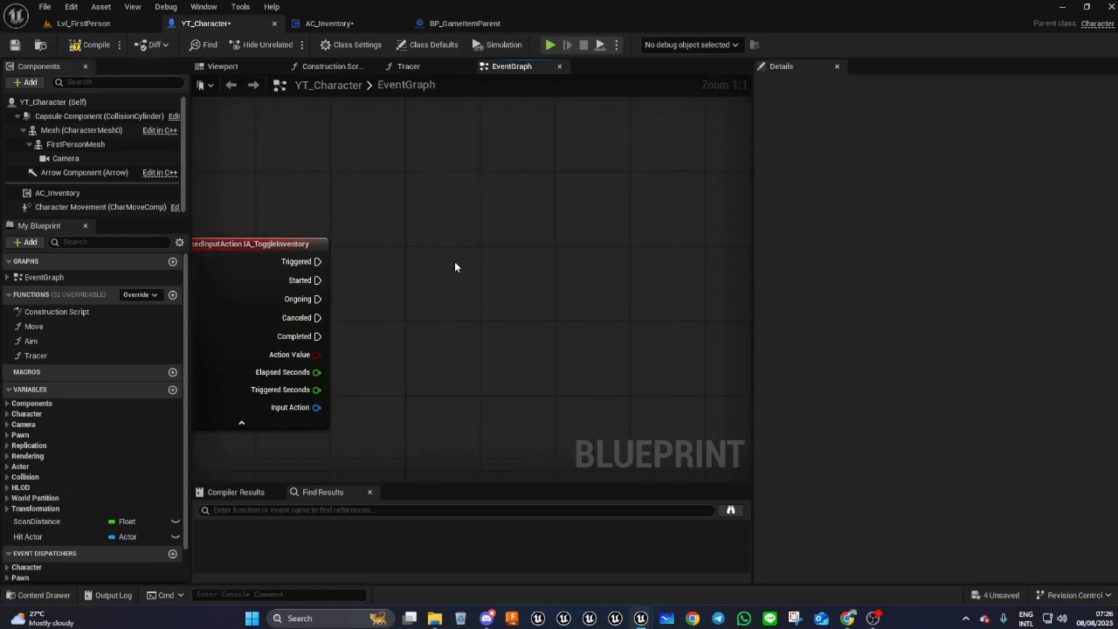
right_click(489, 291)
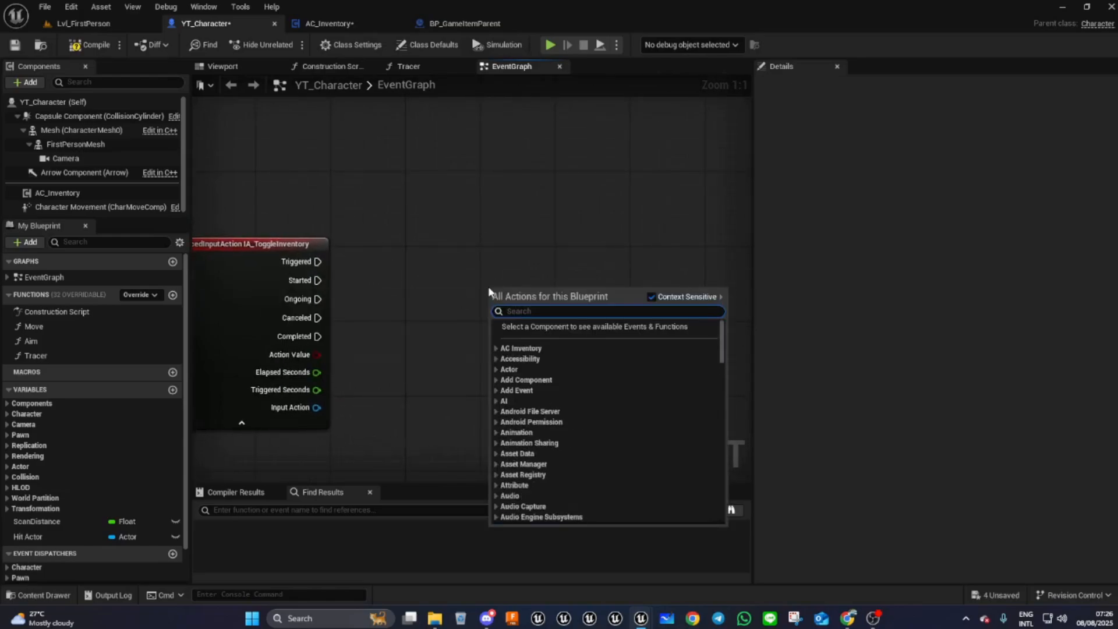
text(creat)
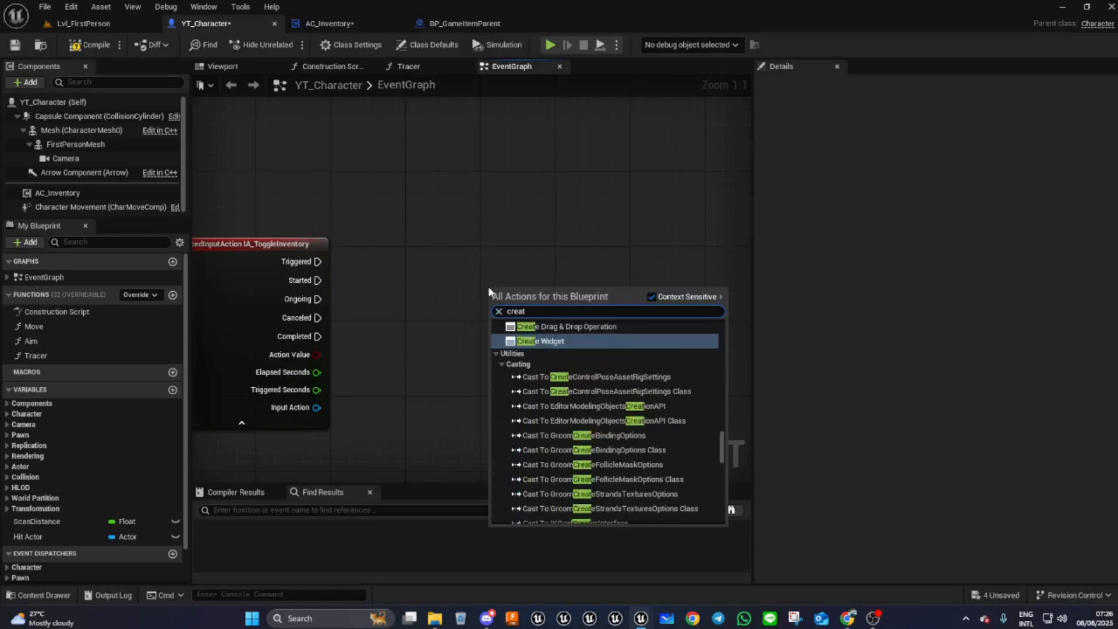
click(536, 342)
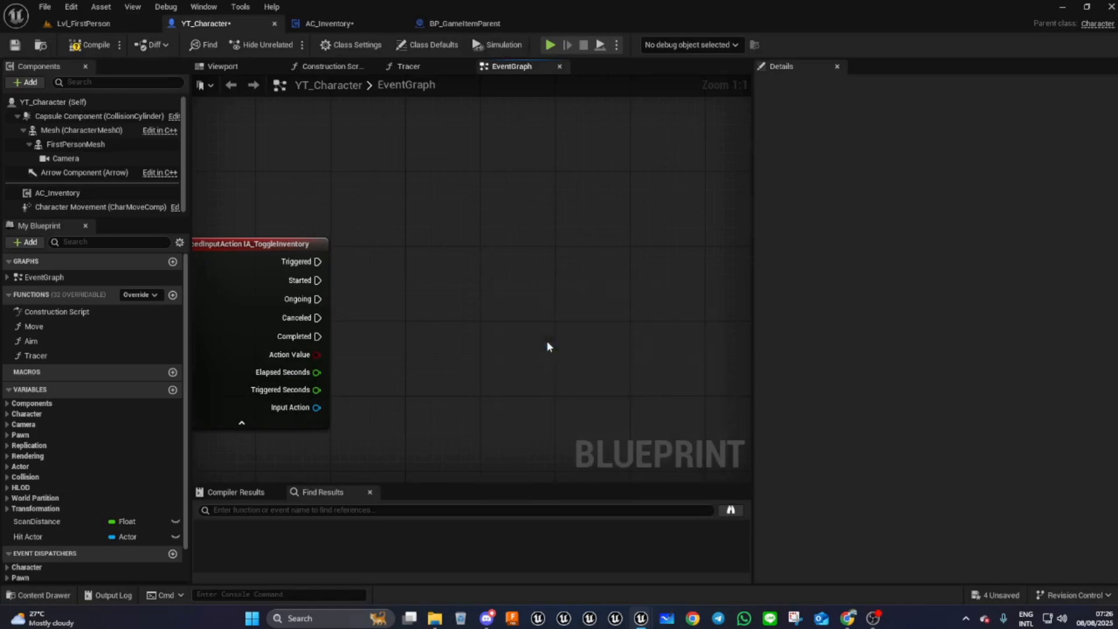
click(536, 338)
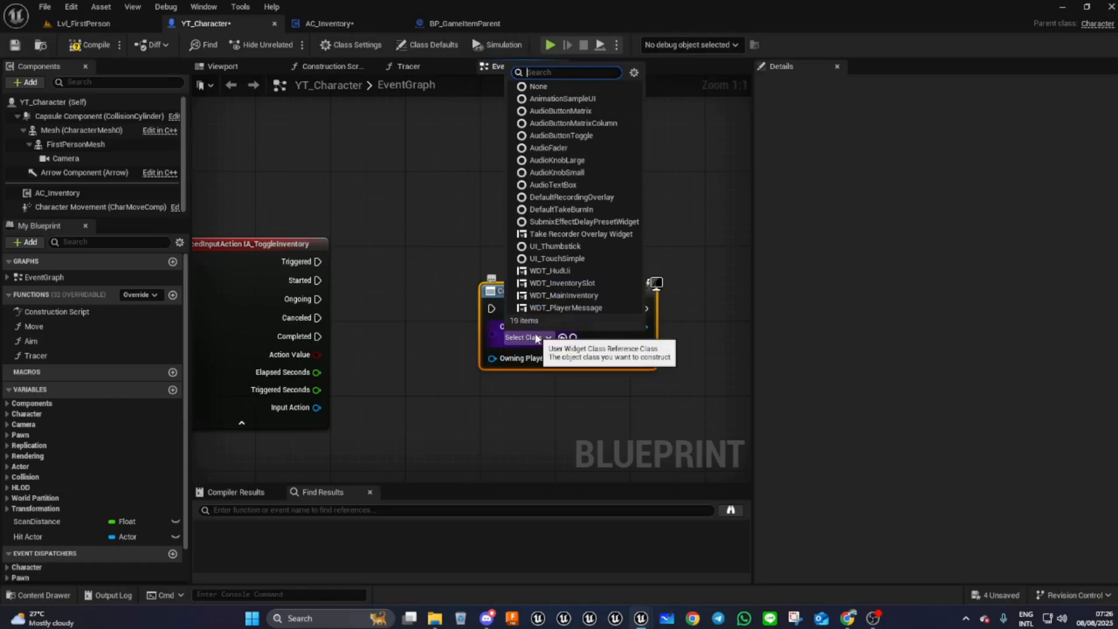
text(mai)
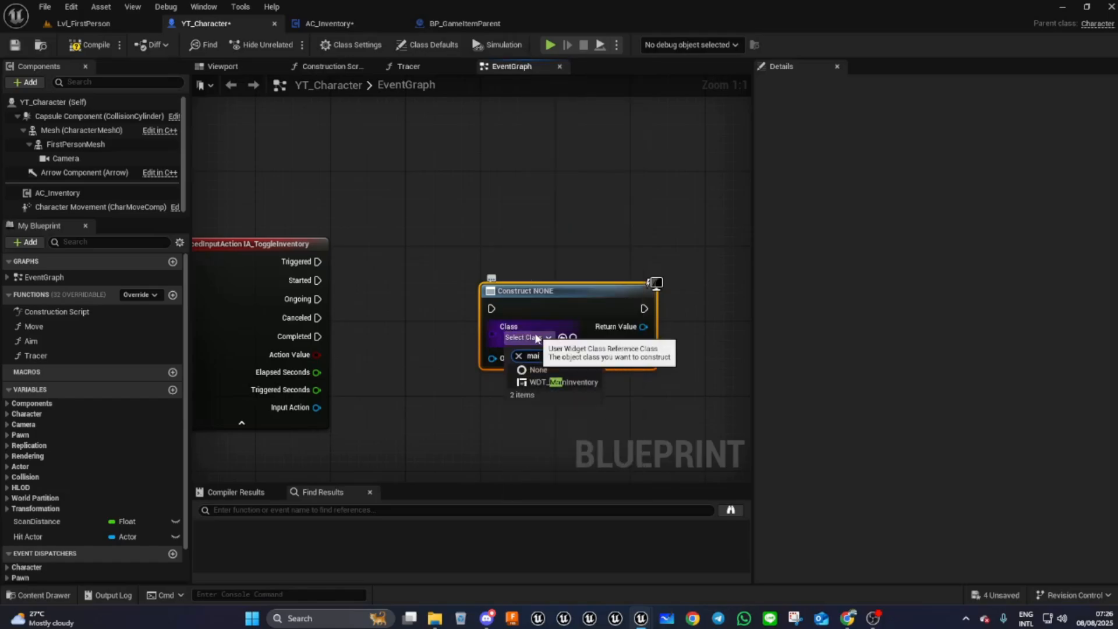
click(544, 383)
- Promote the Create Widget return value to a new variable named InventoryUIRef
right_drag(627, 422, 516, 414)
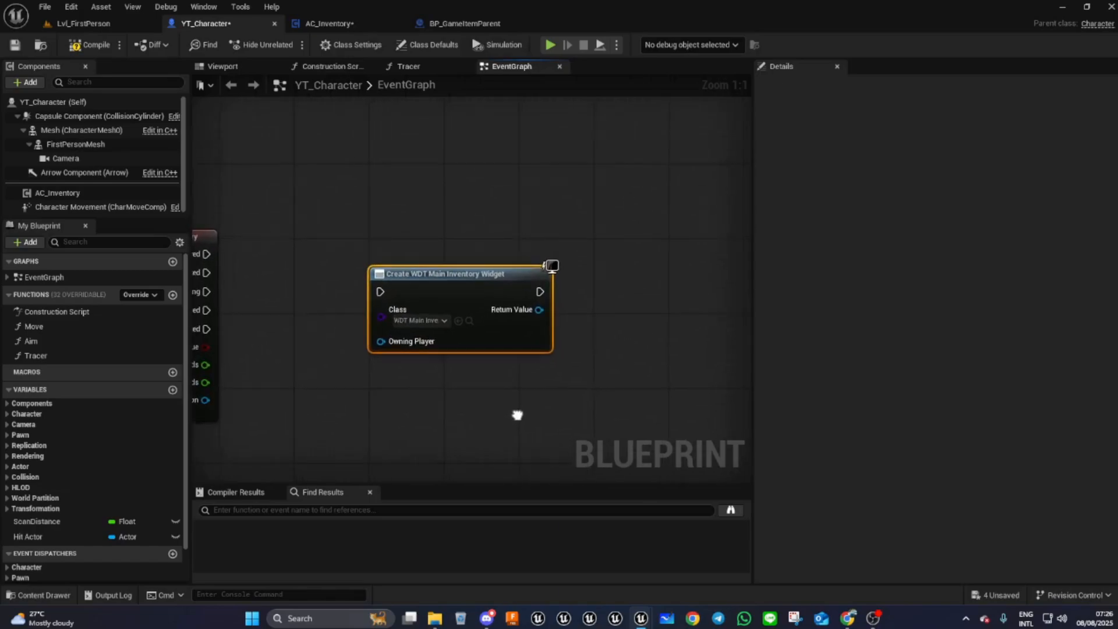
drag(560, 301, 606, 256)
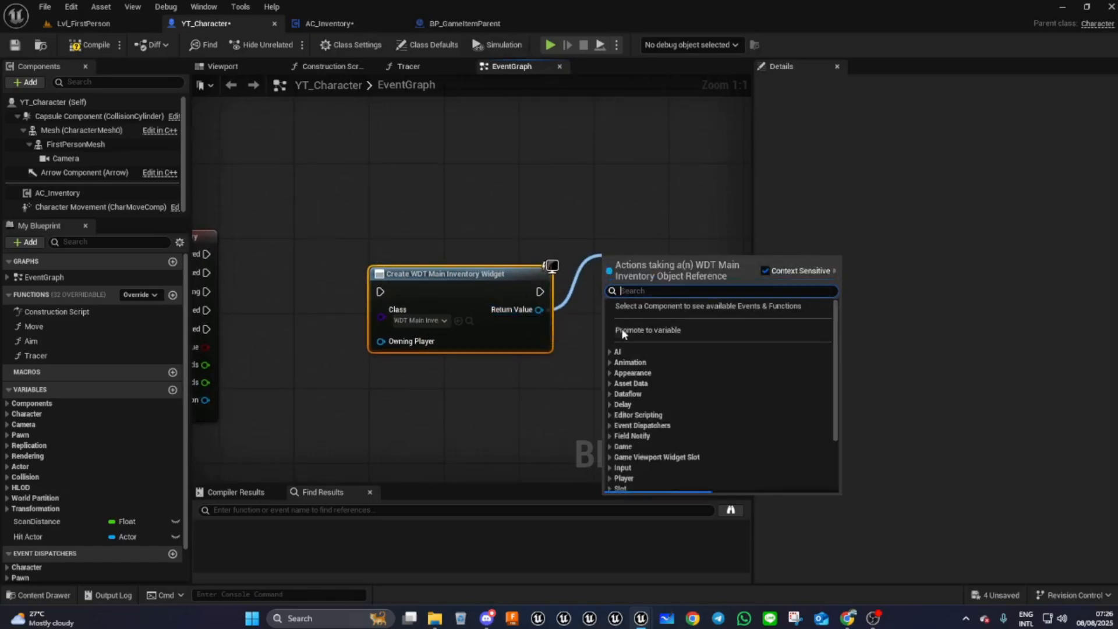
click(645, 327)
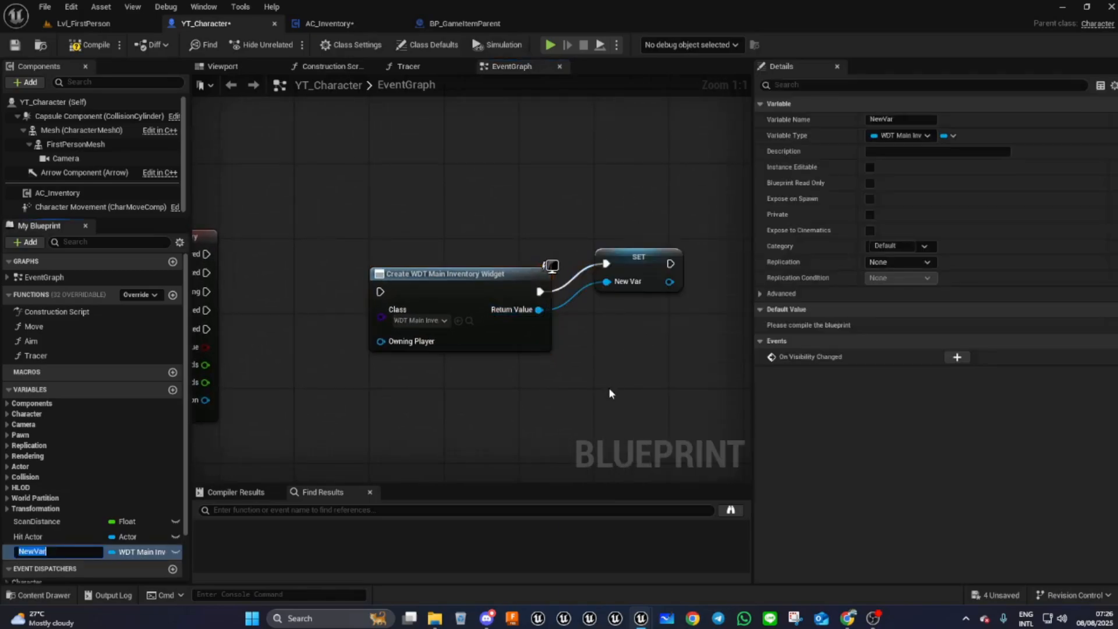
text(M)
key(BackSpace)
text(InventoryUIRef)
key(Return)
- Arrange the Create Widget and SET nodes to the right of the IA_ToggleInventory event
drag(644, 261, 636, 292)
right_drag(484, 335, 641, 291)
drag(291, 247, 252, 265)
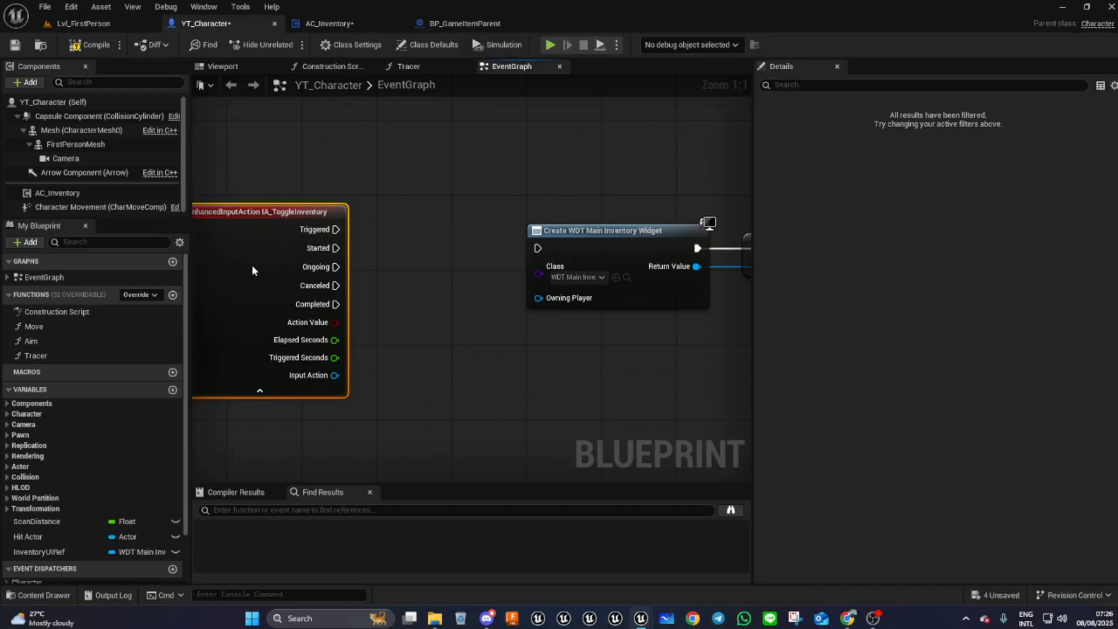
right_drag(418, 260, 230, 309)
drag(257, 183, 513, 357)
drag(363, 234, 503, 233)
right_drag(267, 359, 489, 362)
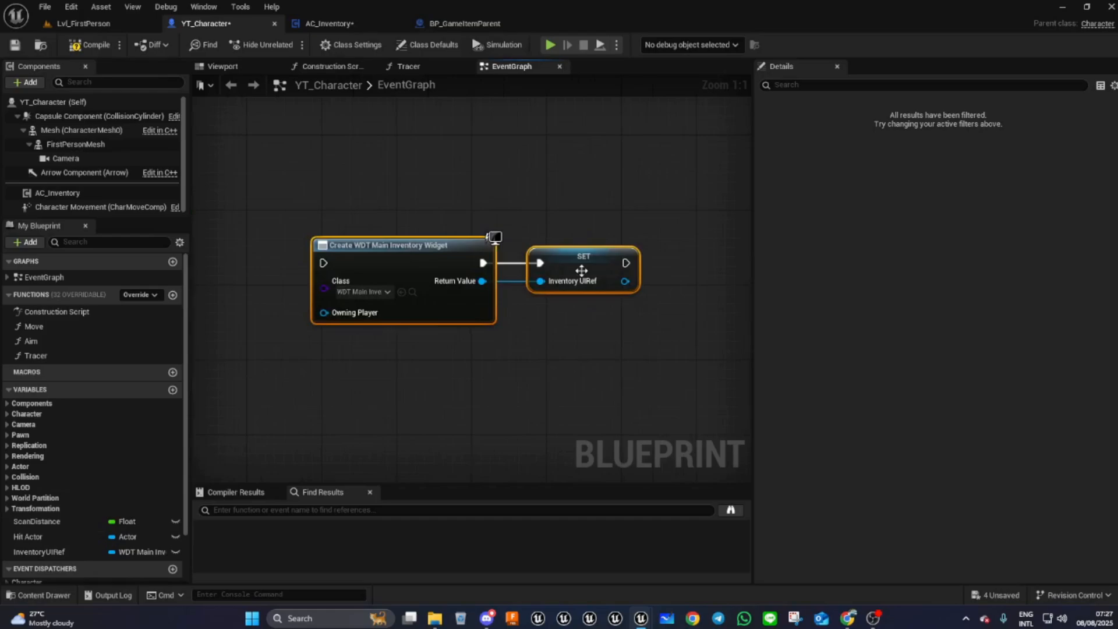
- Add a validated Get of InventoryUIRef and wire the toggle event's Started pin into it
drag(39, 552, 204, 306)
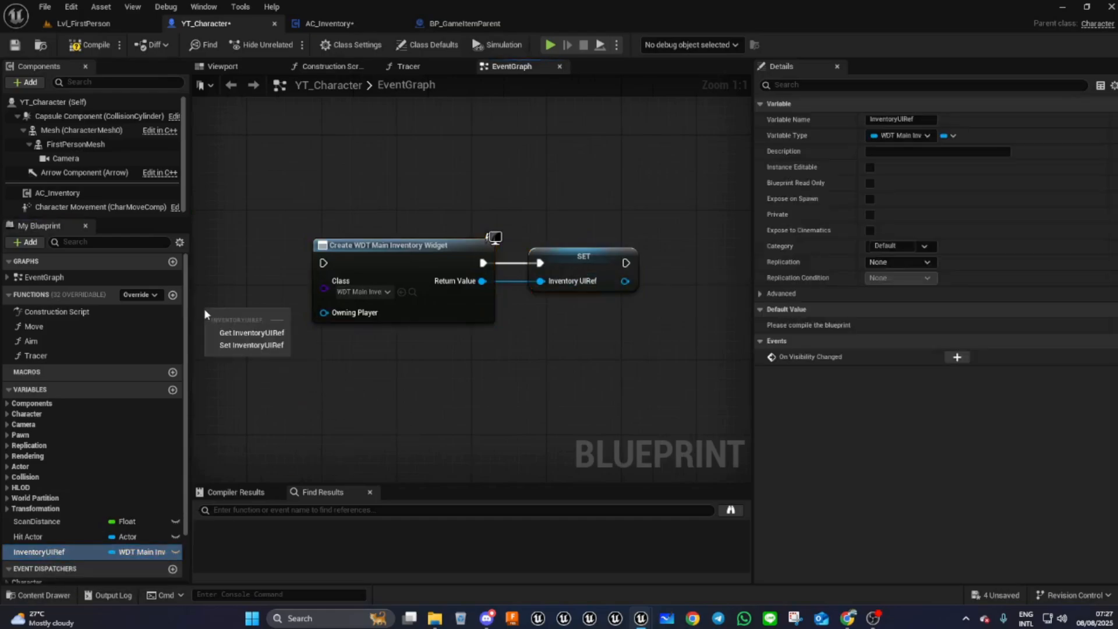
click(224, 338)
right_drag(251, 368, 658, 301)
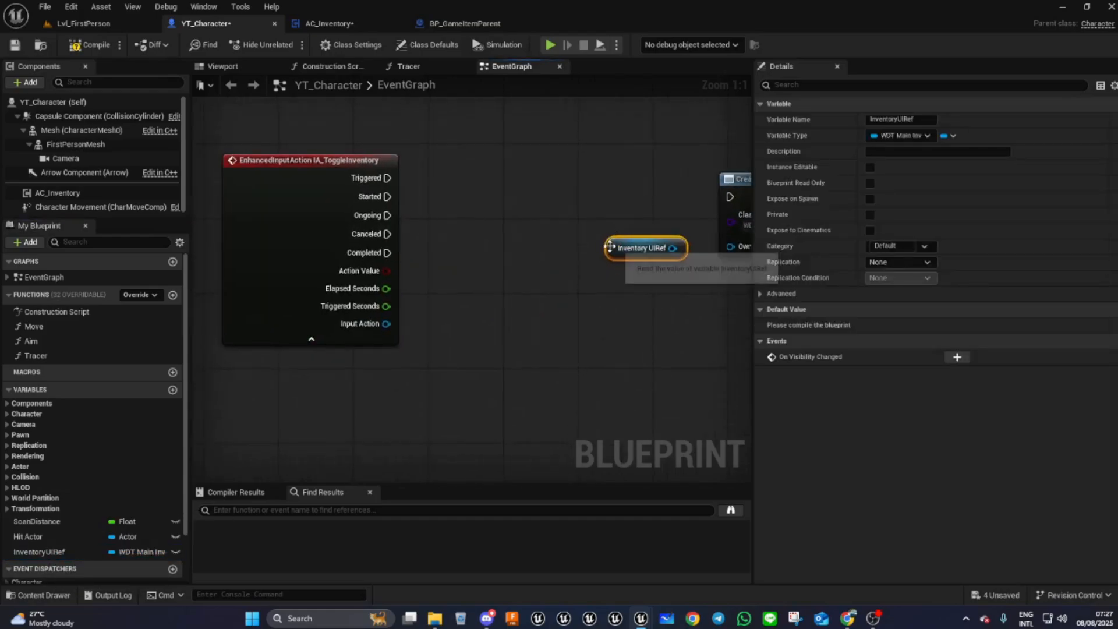
right_click(612, 247)
click(637, 515)
drag(653, 283, 495, 199)
drag(387, 196, 469, 197)
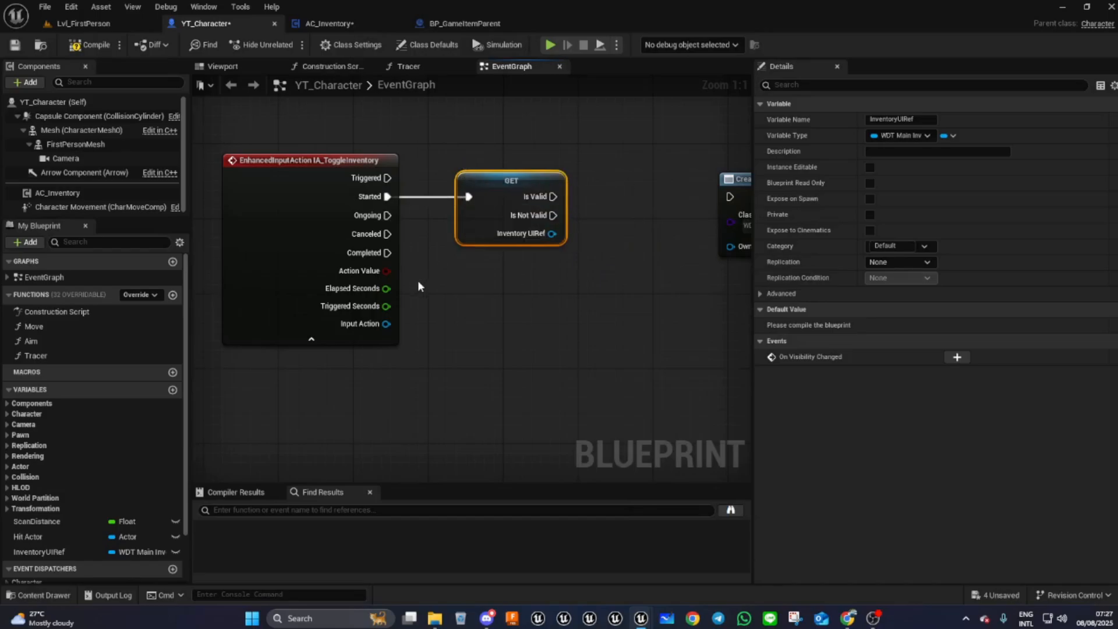
- Connect the validated Get's Is Not Valid output to the Create WDT Main Inventory Widget node
right_drag(545, 310, 262, 333)
drag(370, 132, 672, 334)
drag(553, 211, 546, 235)
right_drag(223, 341, 319, 357)
click(340, 256)
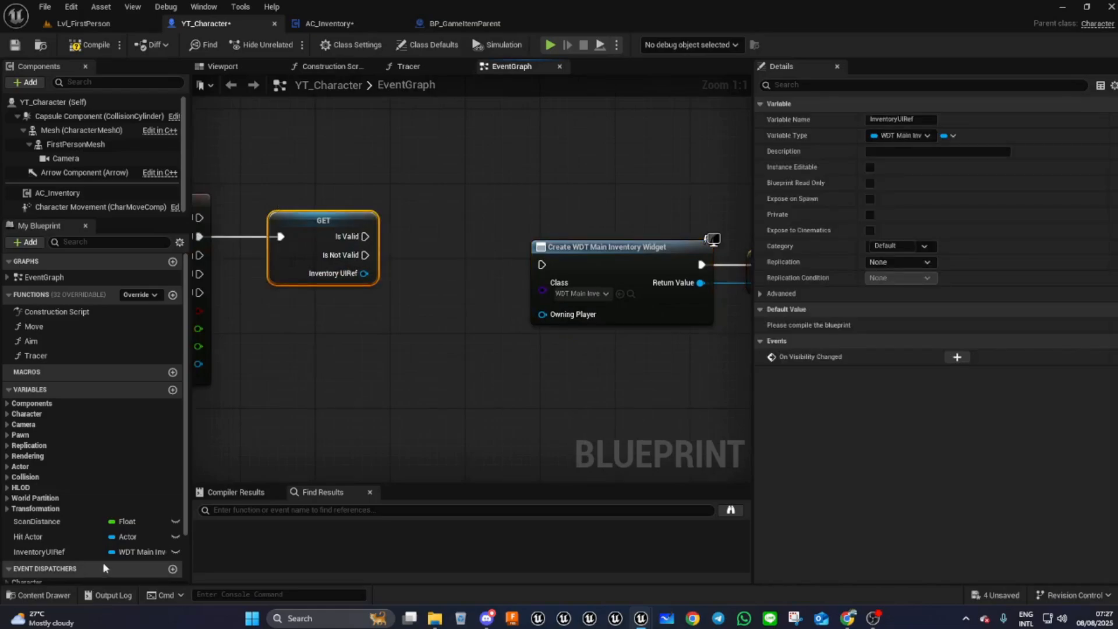
drag(365, 255, 521, 252)
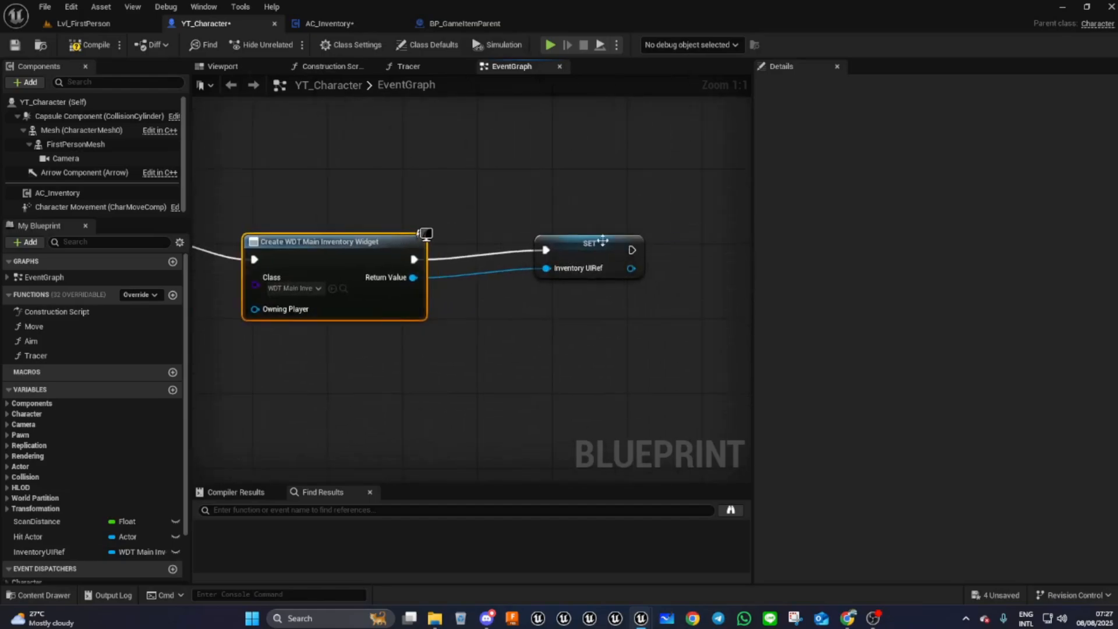
- Add an Add to Viewport node fed by the SET node's output, then compile the blueprint
drag(594, 251, 511, 264)
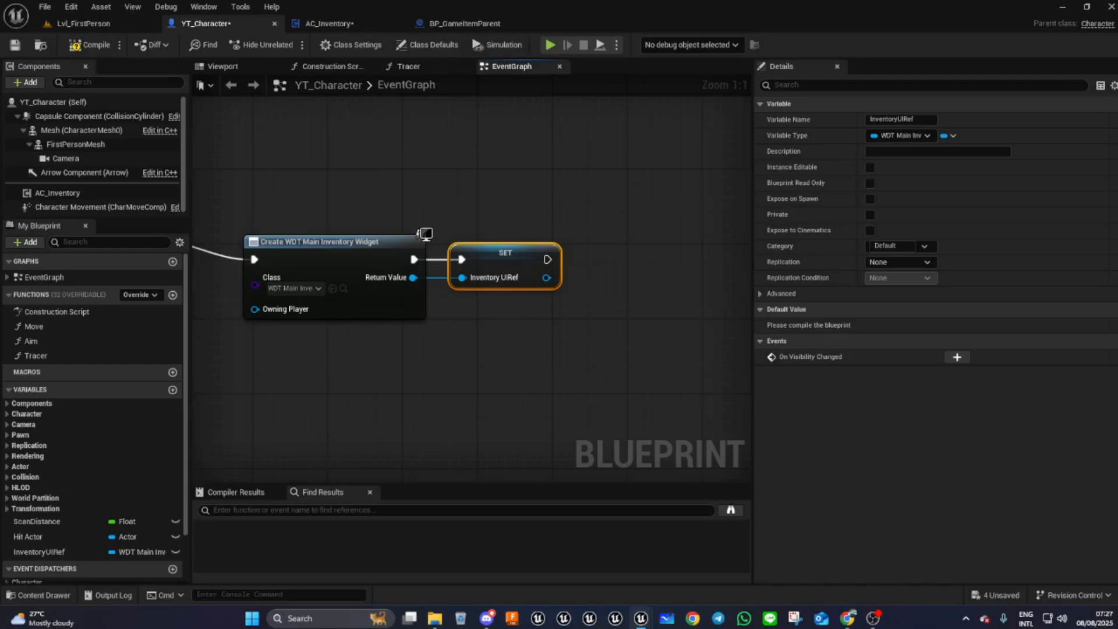
drag(546, 278, 611, 263)
text(a)
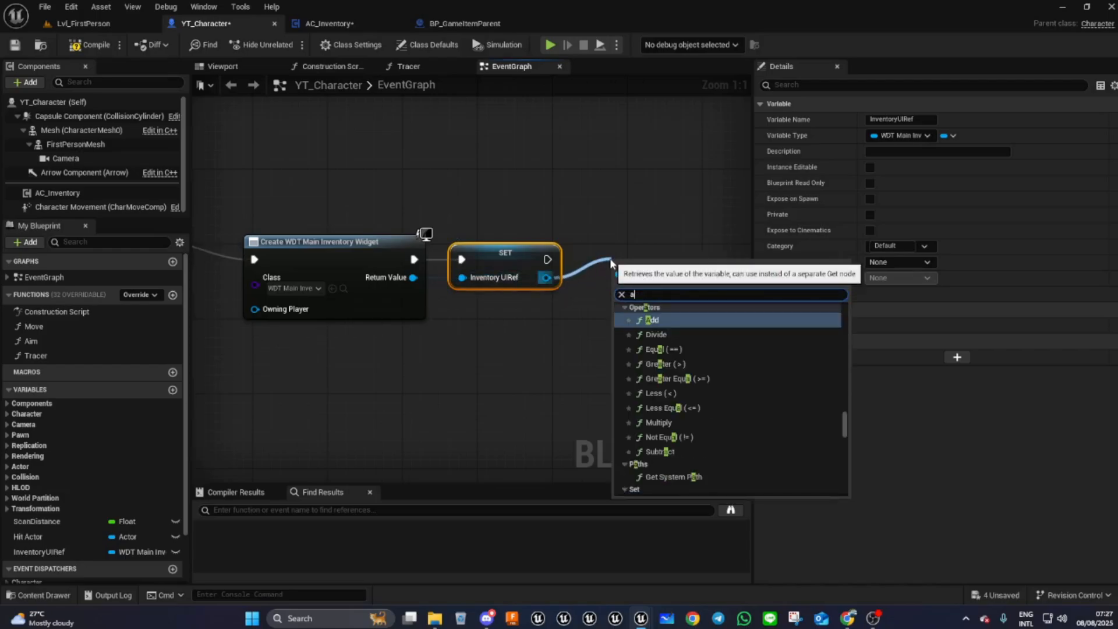
text(dd)
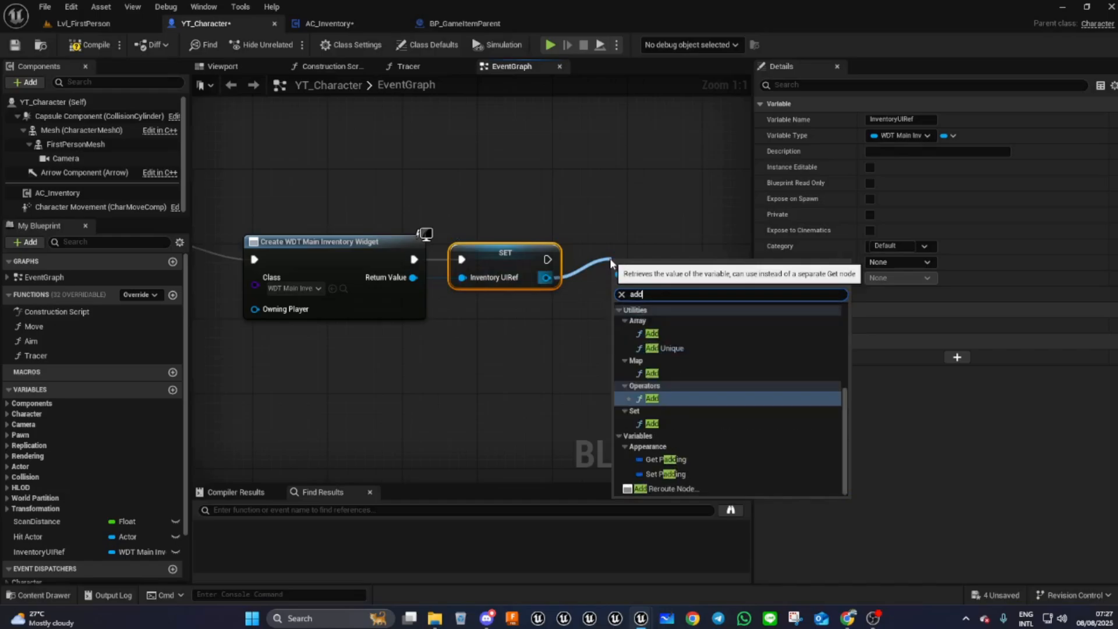
text( to)
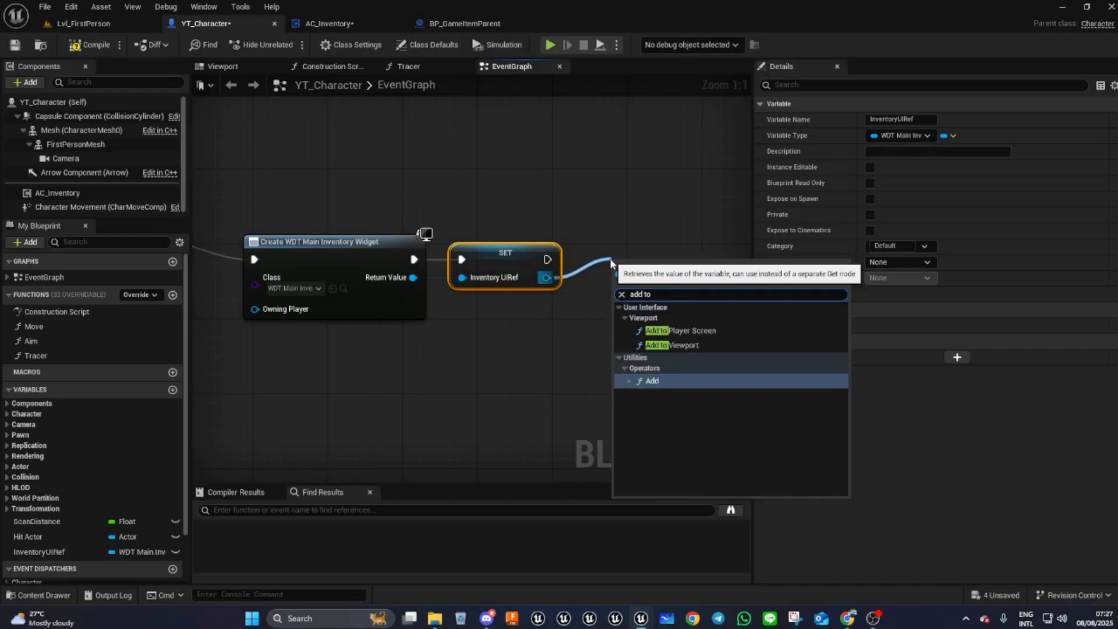
click(672, 346)
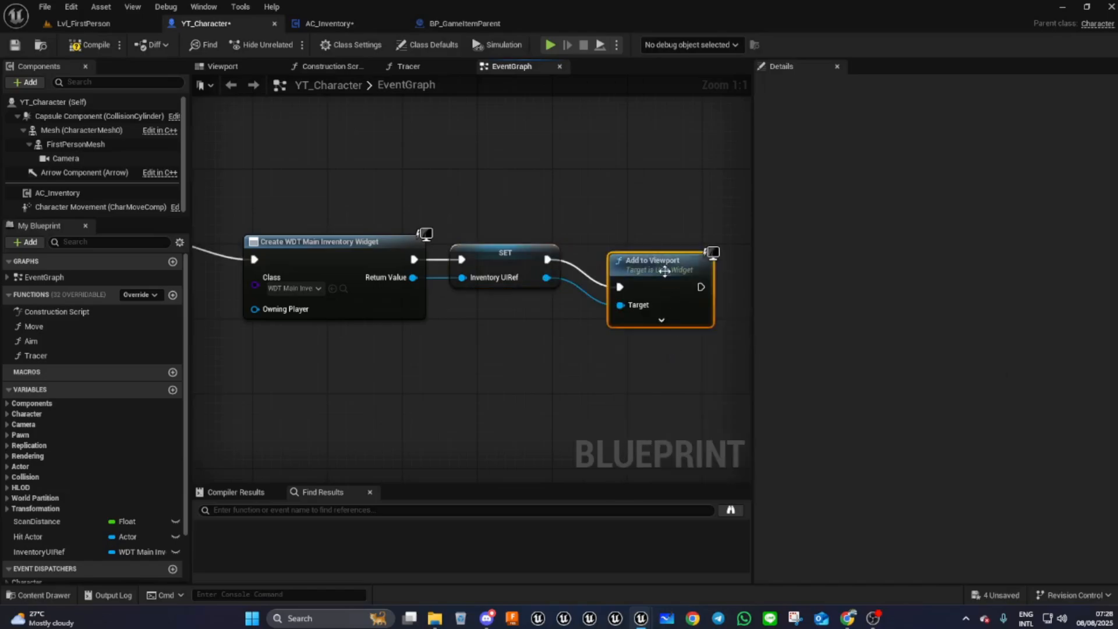
drag(640, 240, 644, 242)
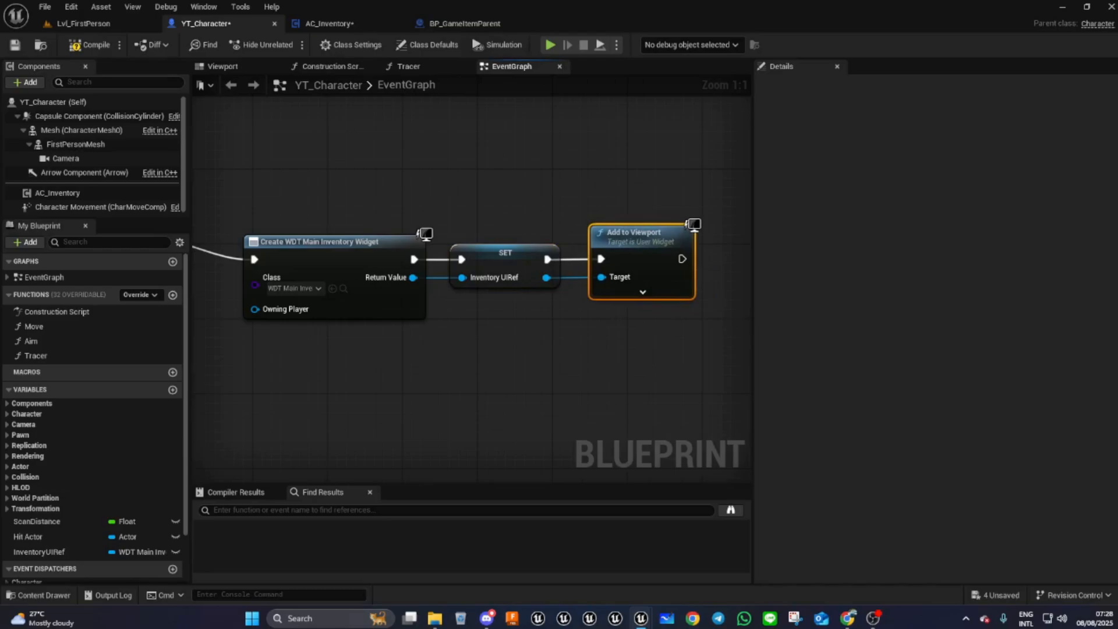
right_drag(534, 396, 391, 436)
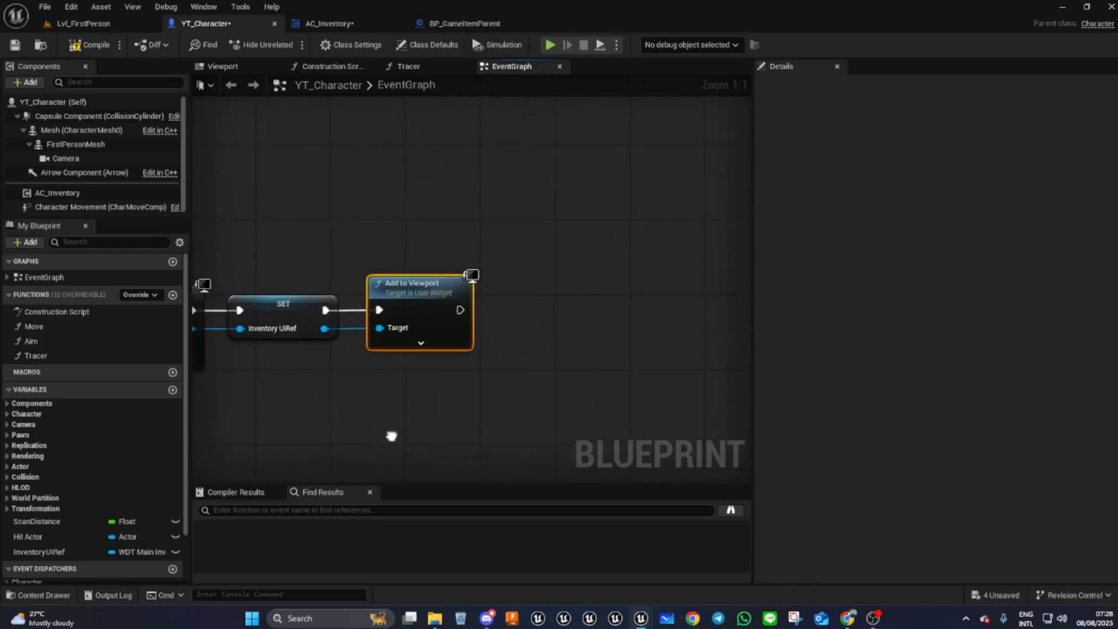
click(91, 48)
- Add a Get Player Controller node below the Add to Viewport node
right_drag(443, 421, 454, 360)
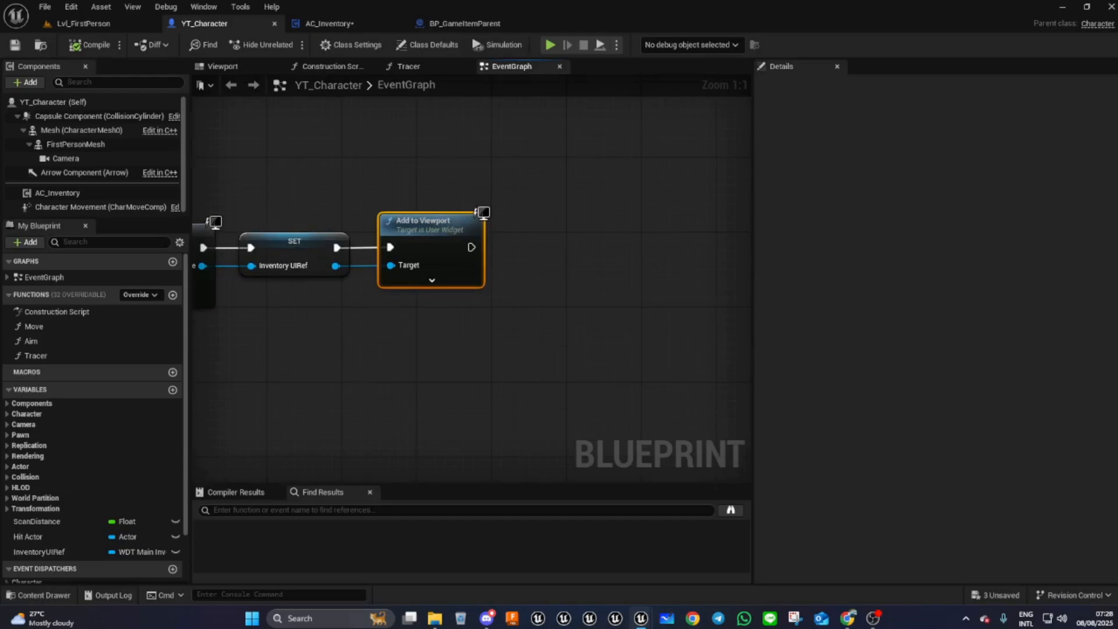
right_drag(383, 382, 417, 430)
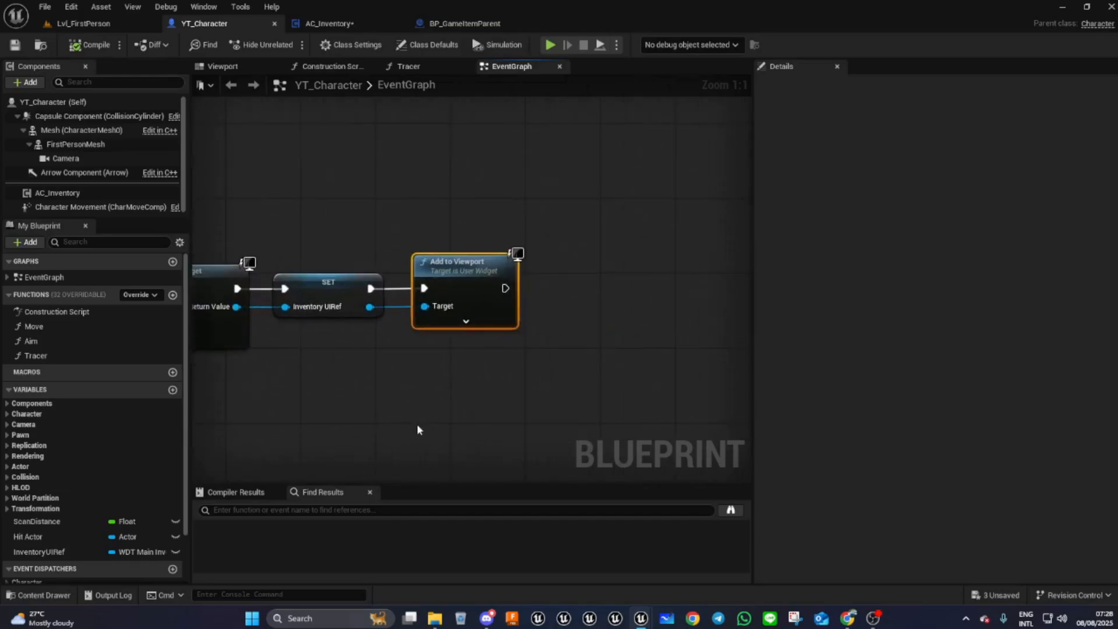
right_click(399, 368)
text(p)
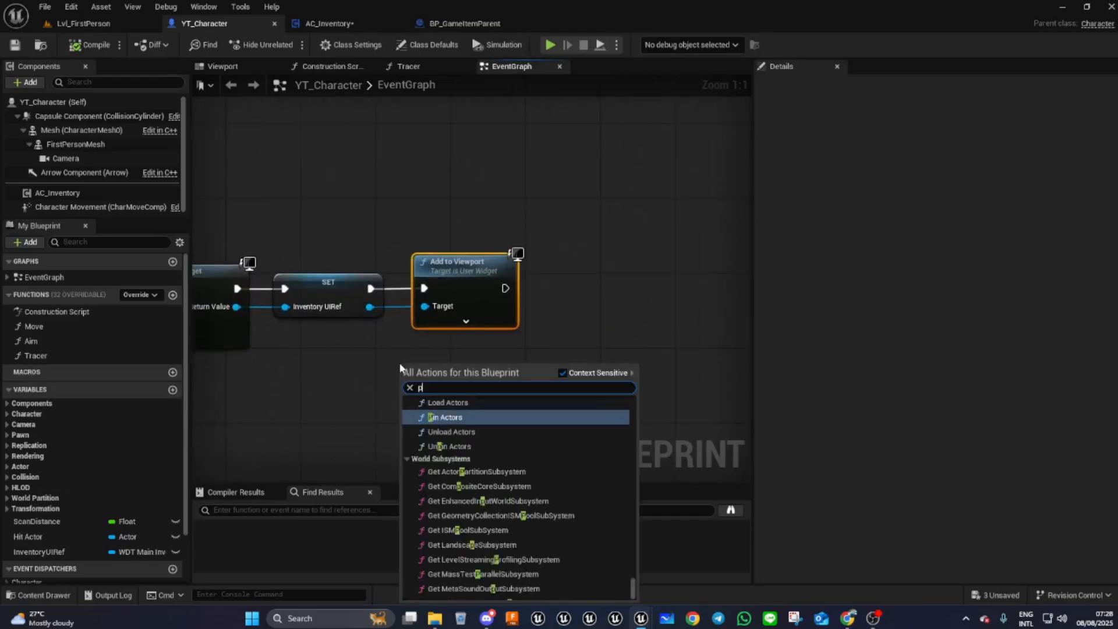
text(layer con)
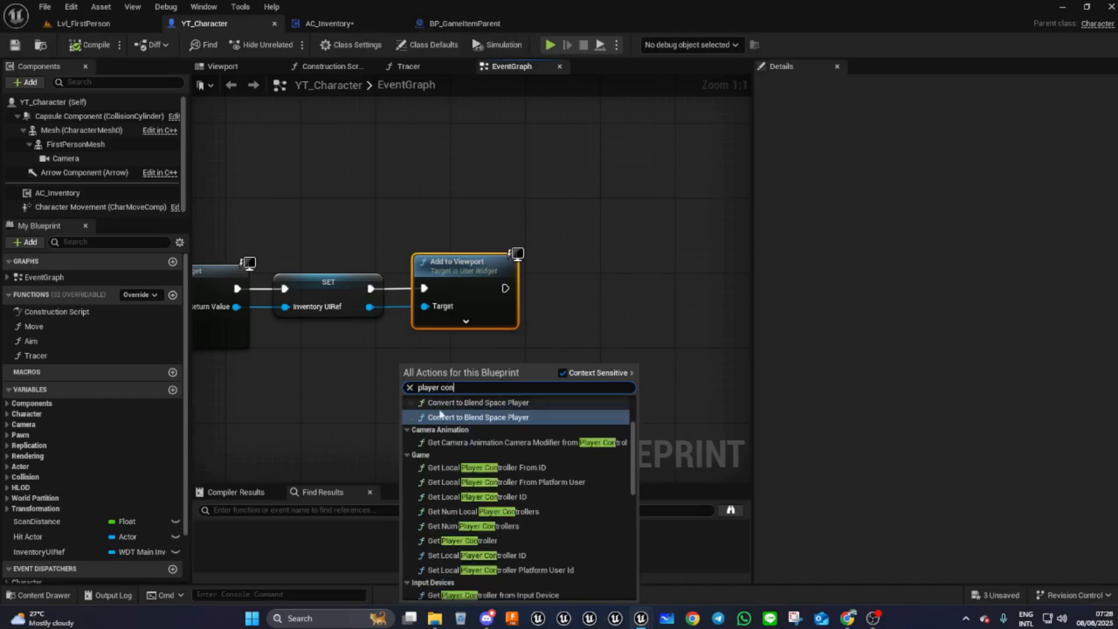
scroll(488, 501, down, 2)
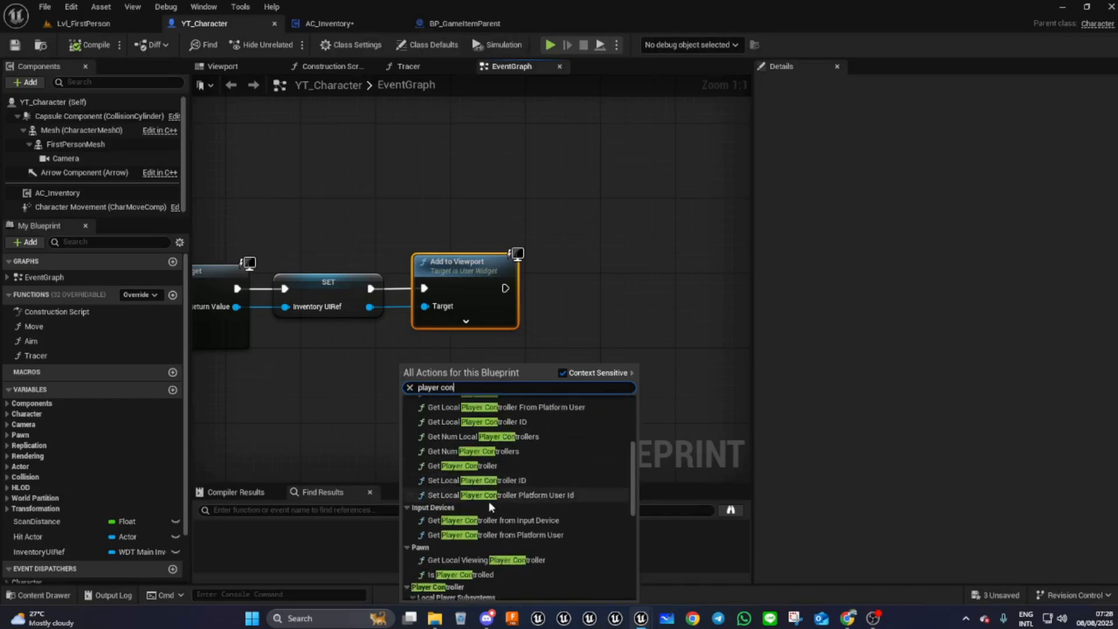
scroll(488, 501, down, 1)
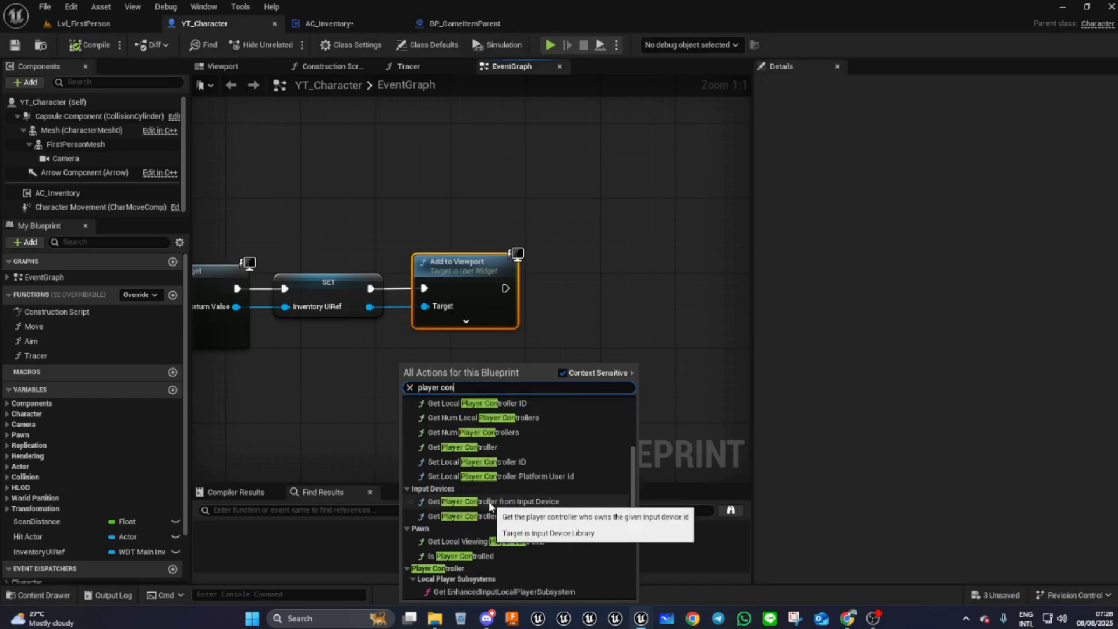
scroll(489, 560, up, 3)
scroll(493, 559, up, 3)
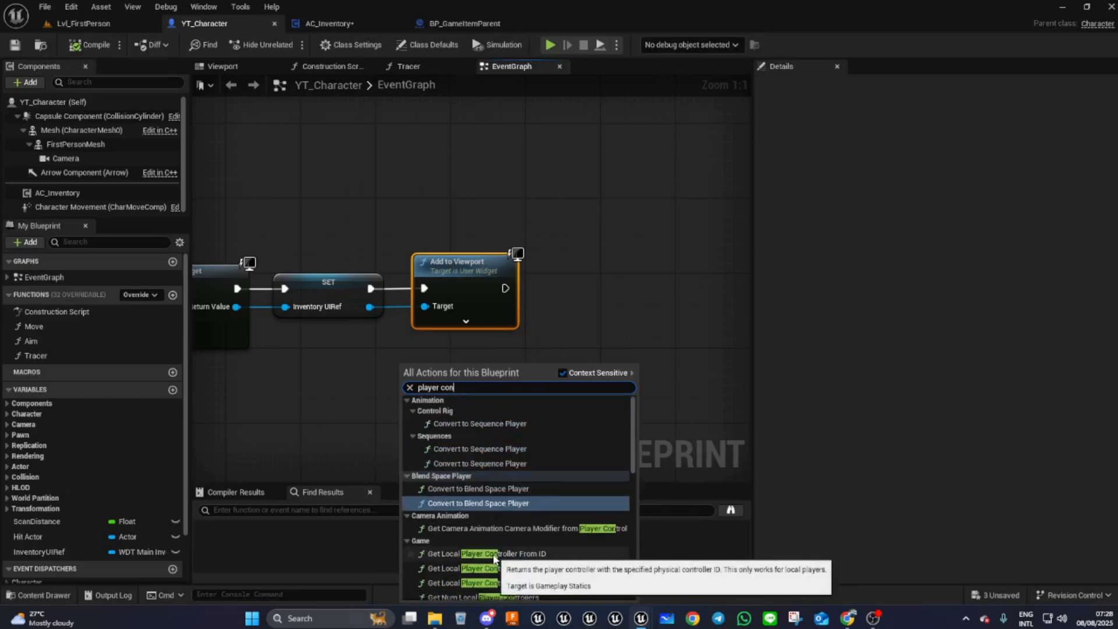
scroll(533, 498, down, 5)
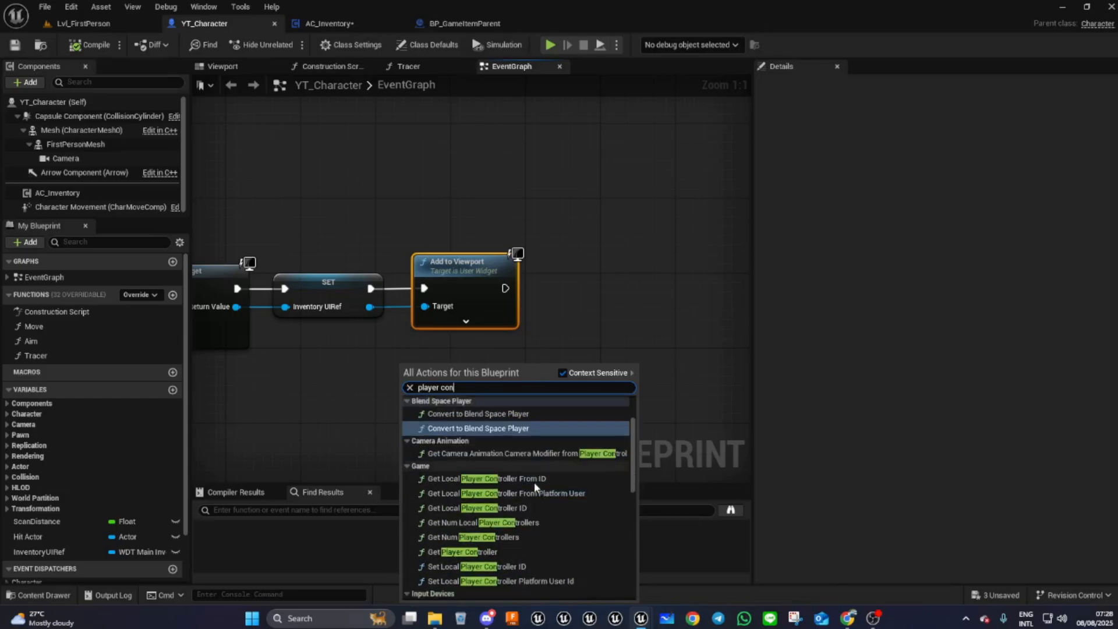
click(449, 496)
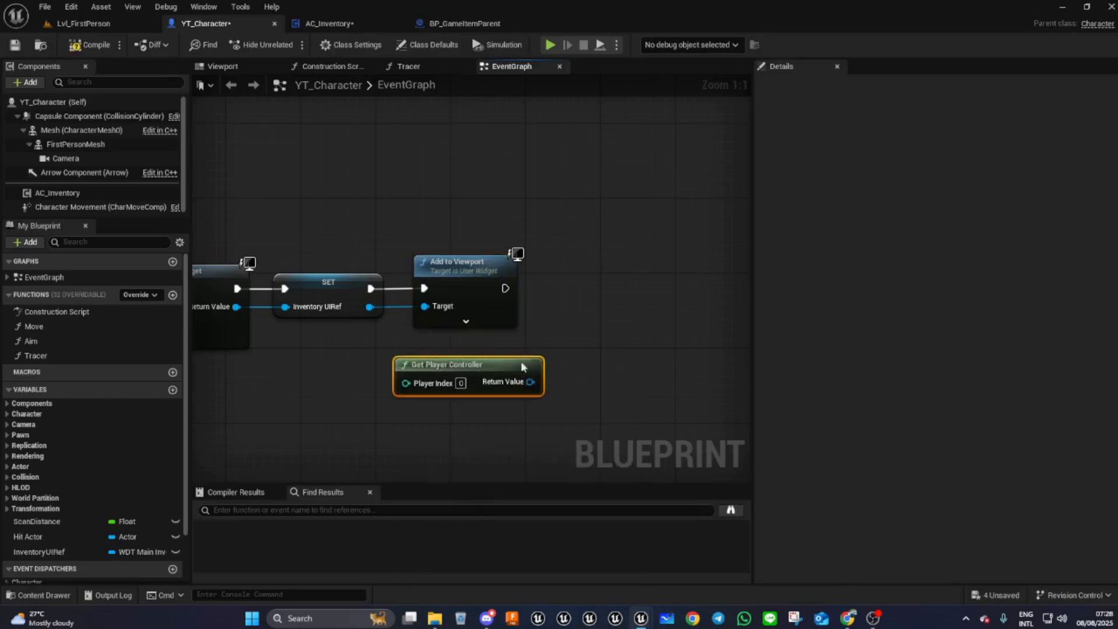
drag(521, 376, 563, 378)
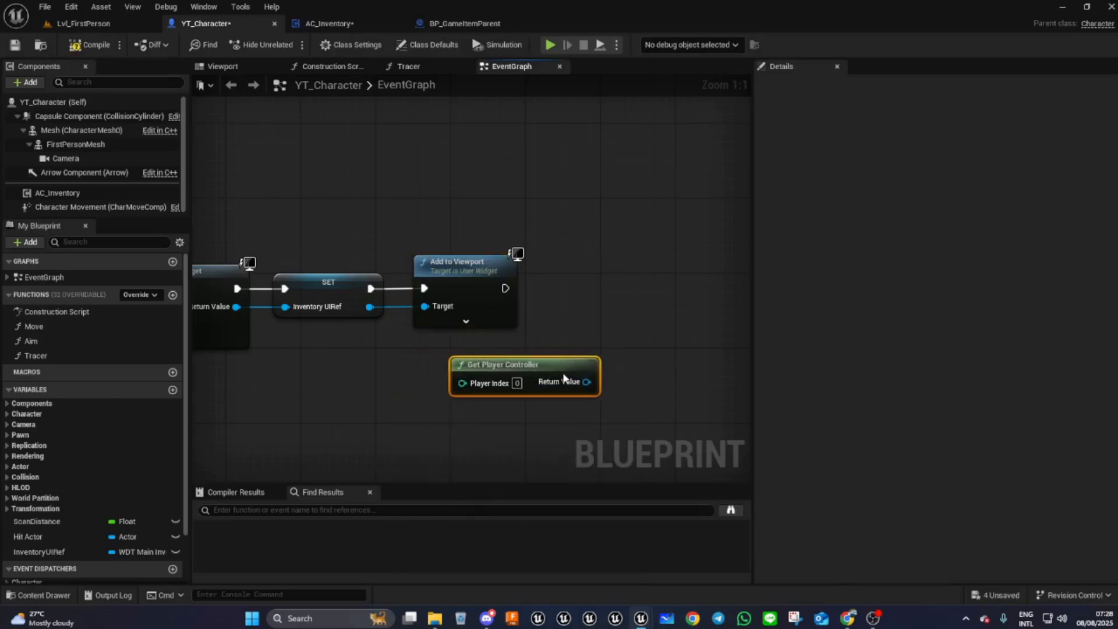
drag(563, 378, 539, 384)
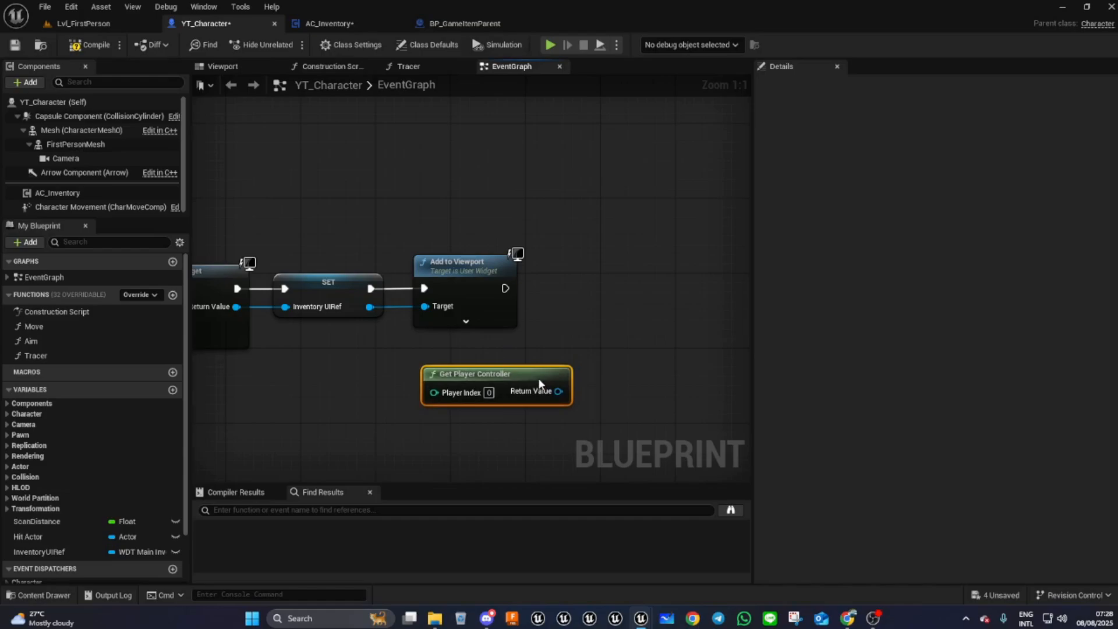
- Add a custom event named SetGameMode to the event graph
drag(538, 378, 547, 353)
right_drag(547, 353, 706, 277)
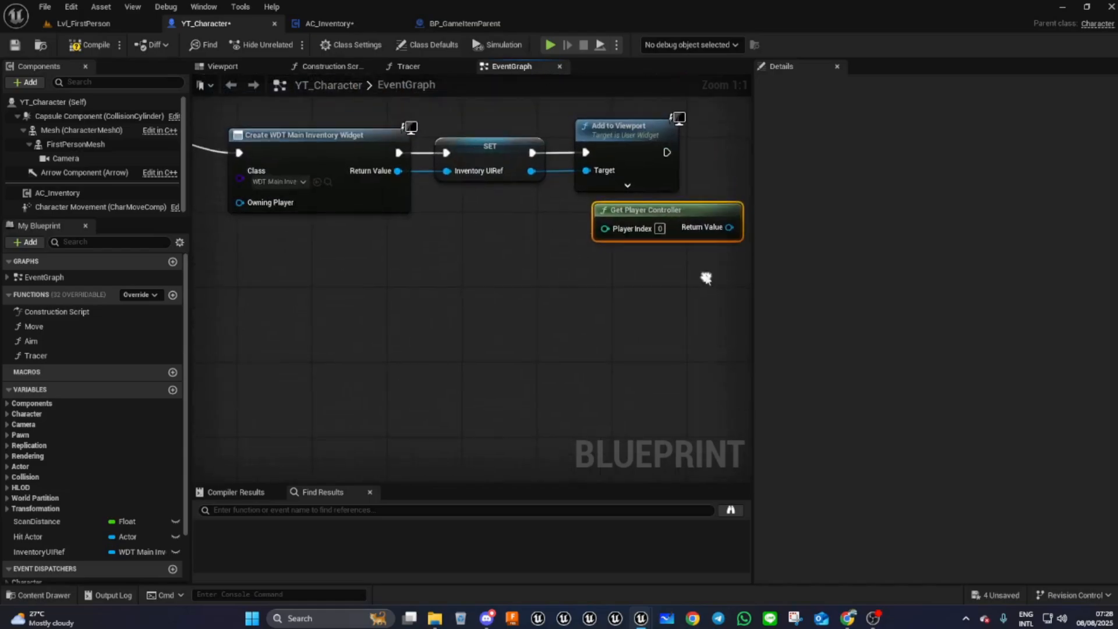
drag(713, 212, 416, 404)
right_drag(415, 404, 431, 418)
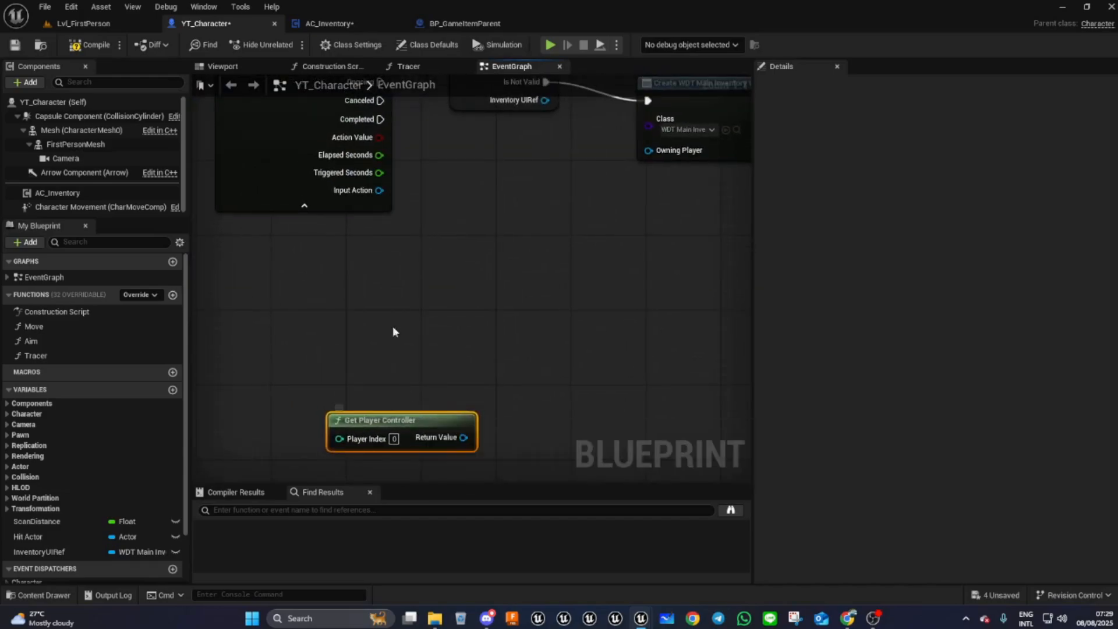
right_click(330, 319)
text(cu)
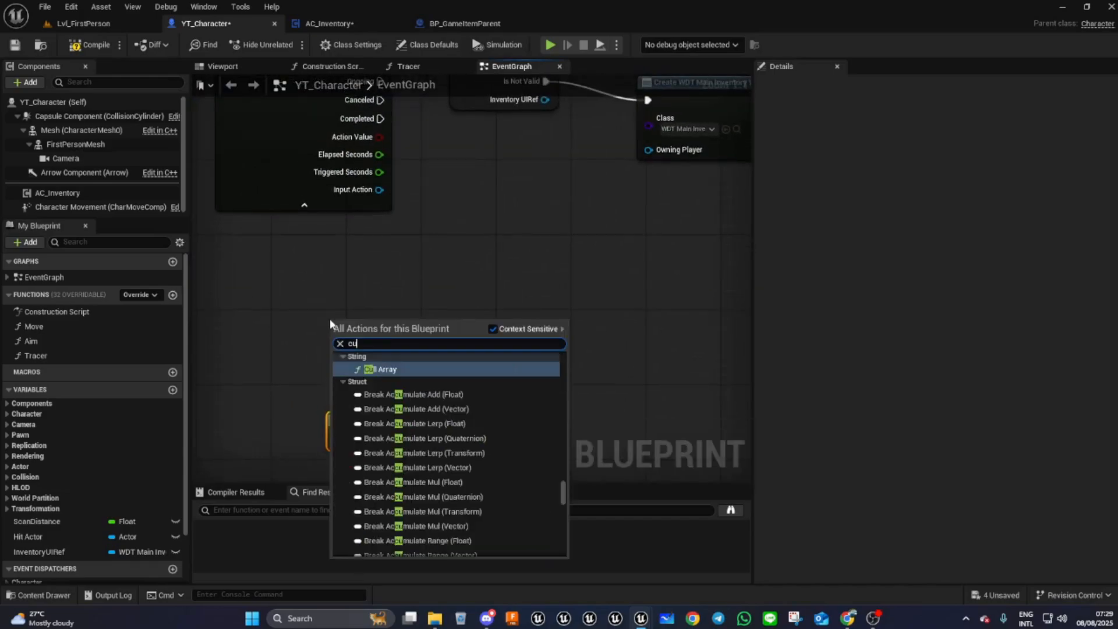
text(stom)
click(381, 368)
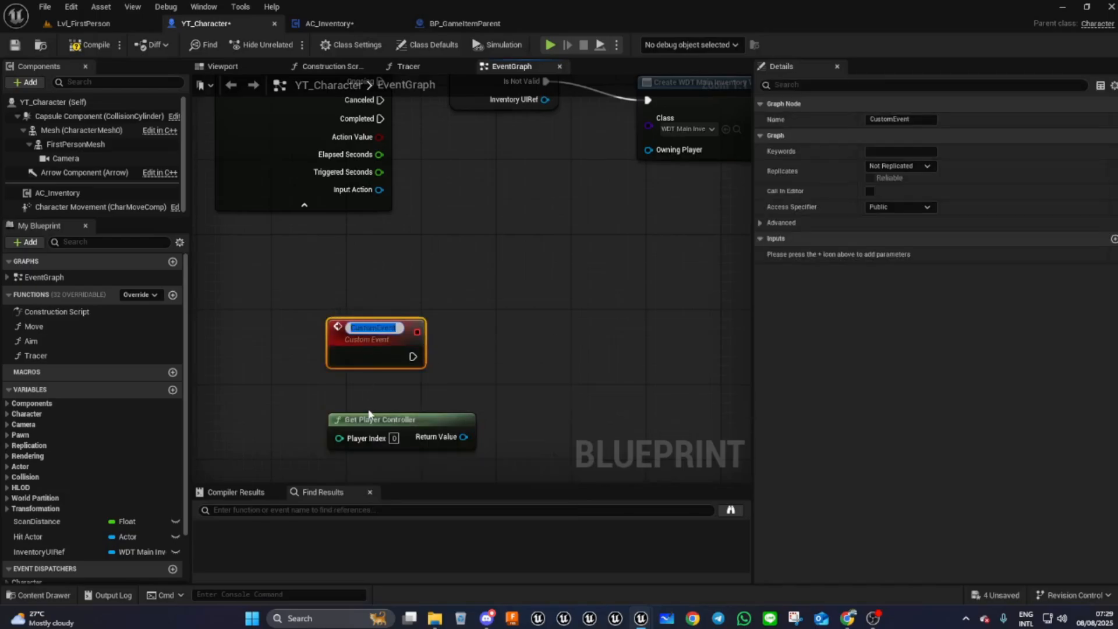
text(SetGameMode)
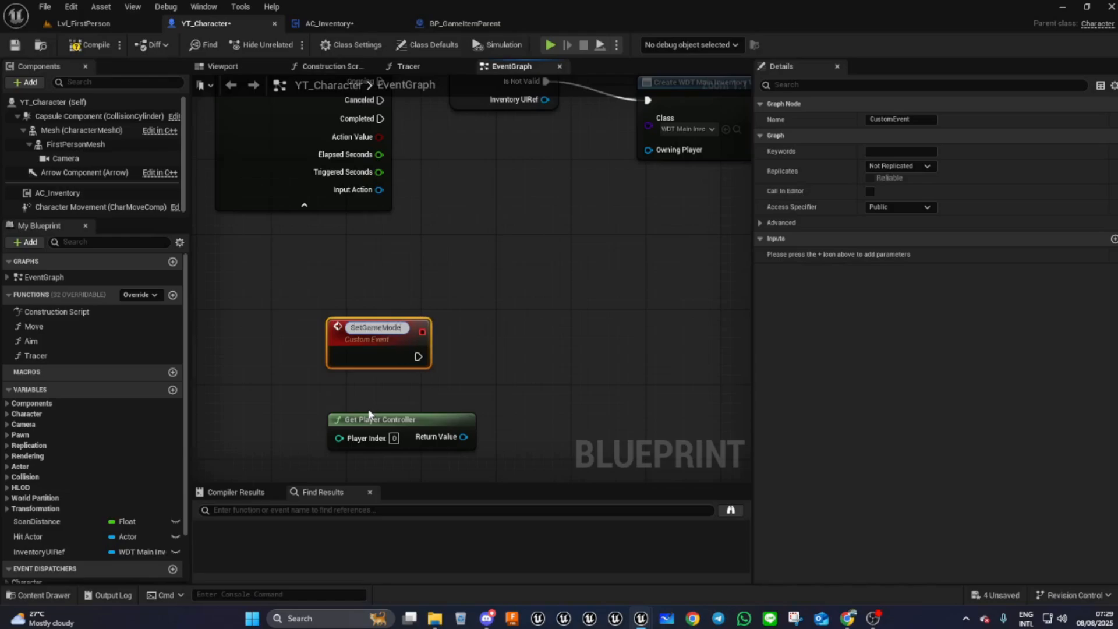
key(Return)
drag(365, 342, 365, 360)
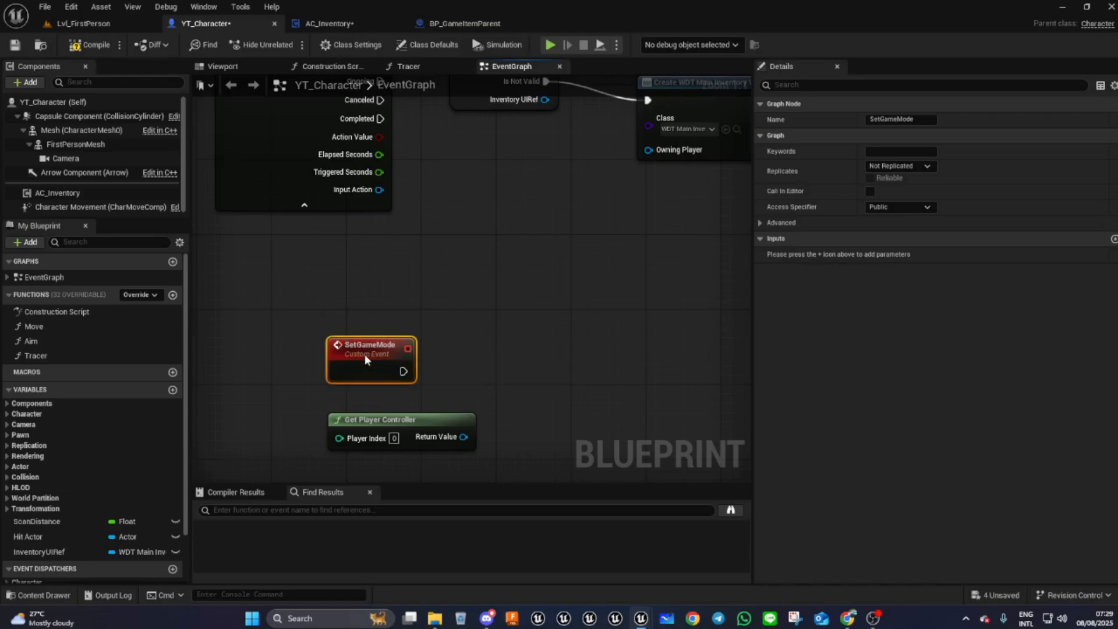
- Give the SetGameMode event a Boolean input named InUi?
right_drag(425, 340, 426, 275)
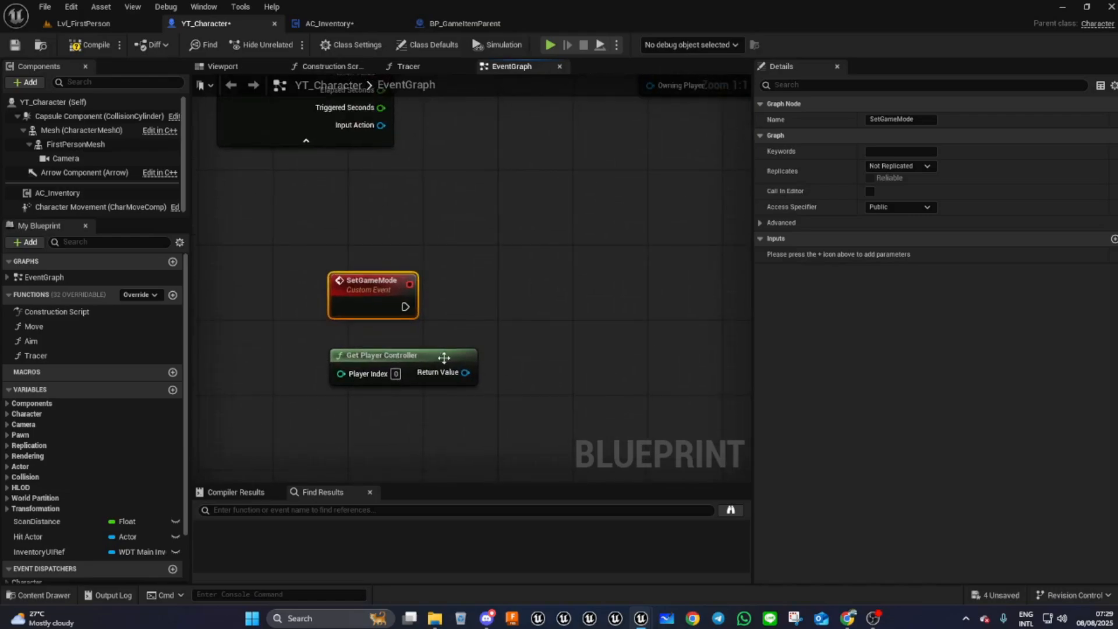
drag(465, 372, 584, 354)
click(861, 327)
click(1113, 239)
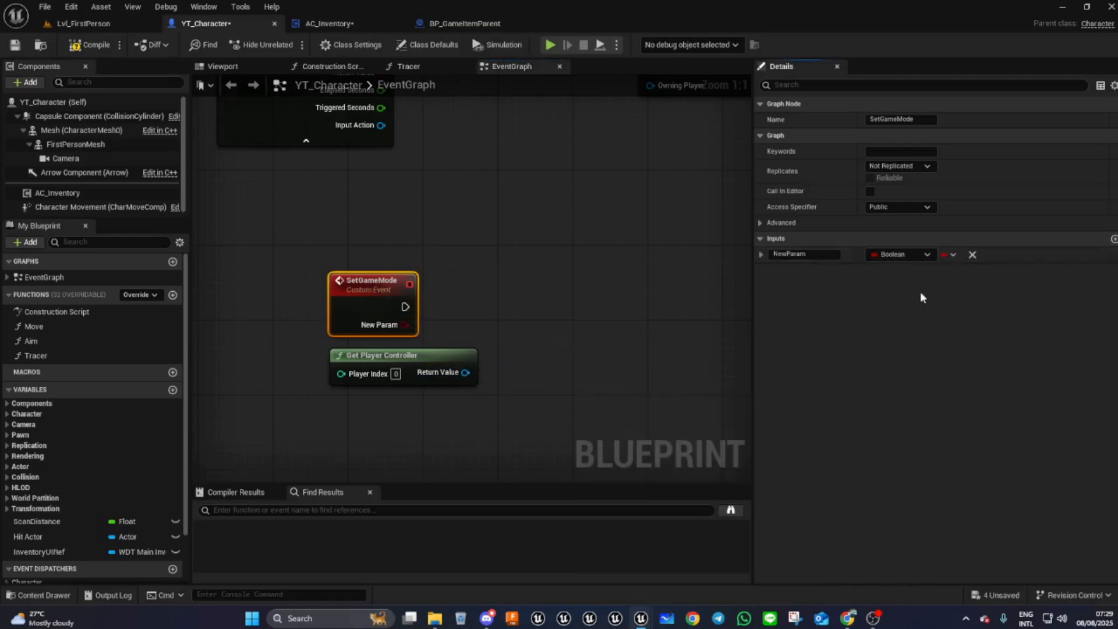
click(796, 254)
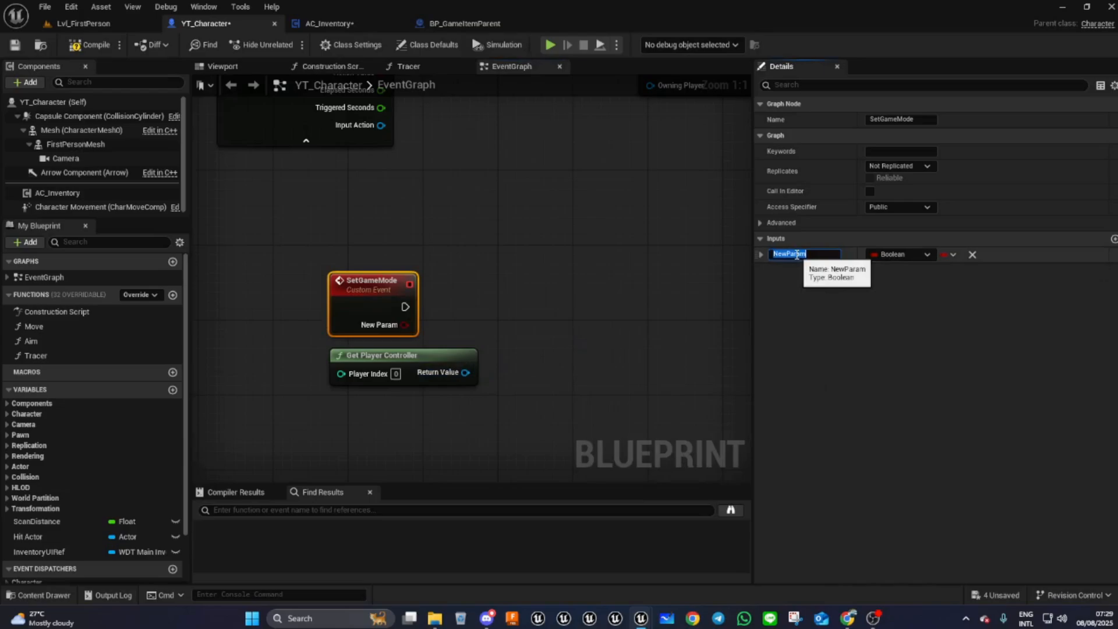
text(InUi?)
key(Return)
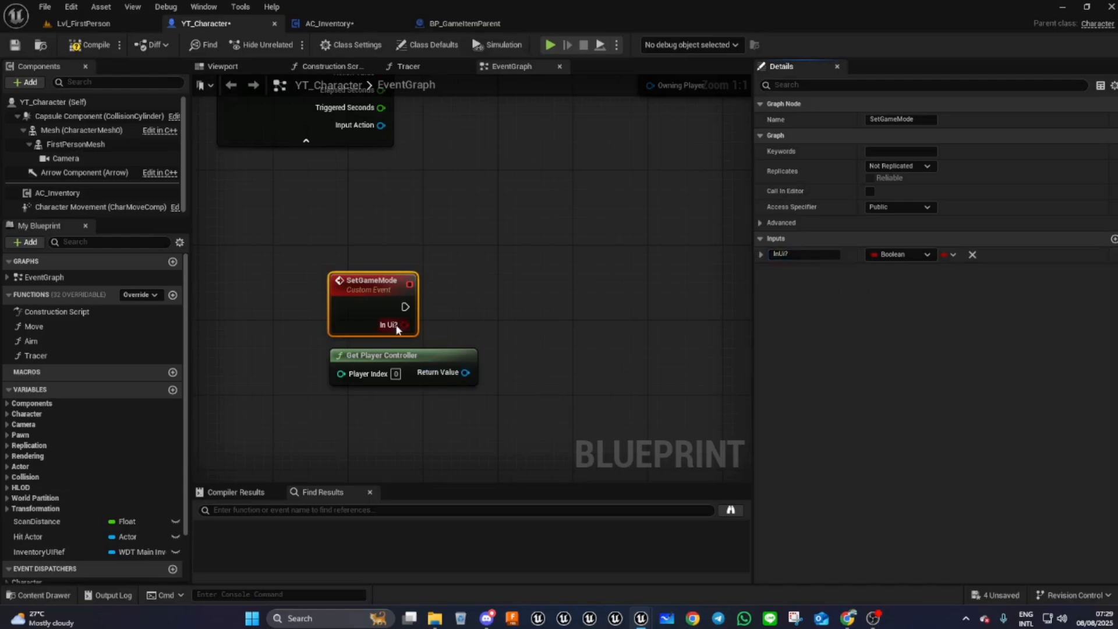
- Add a Branch node after the SetGameMode event, using InUi? as its condition
drag(405, 325, 508, 296)
text(branch)
click(524, 332)
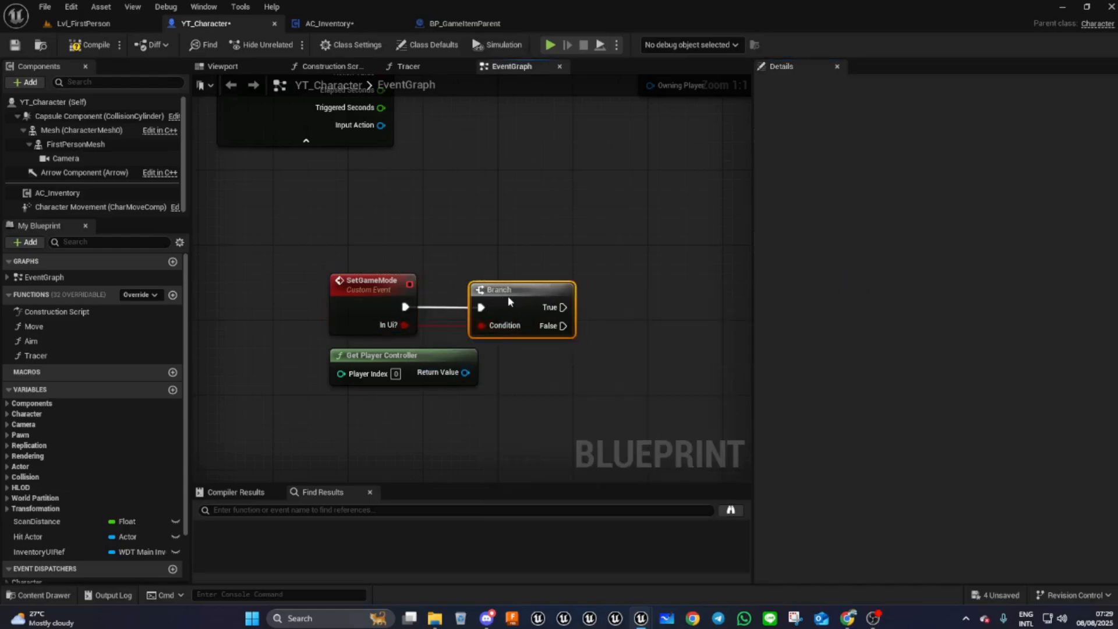
- Add a Set Show Mouse Cursor node targeting the Get Player Controller's return value
drag(429, 373, 540, 240)
right_drag(540, 240, 349, 270)
drag(332, 269, 460, 265)
text(set sho)
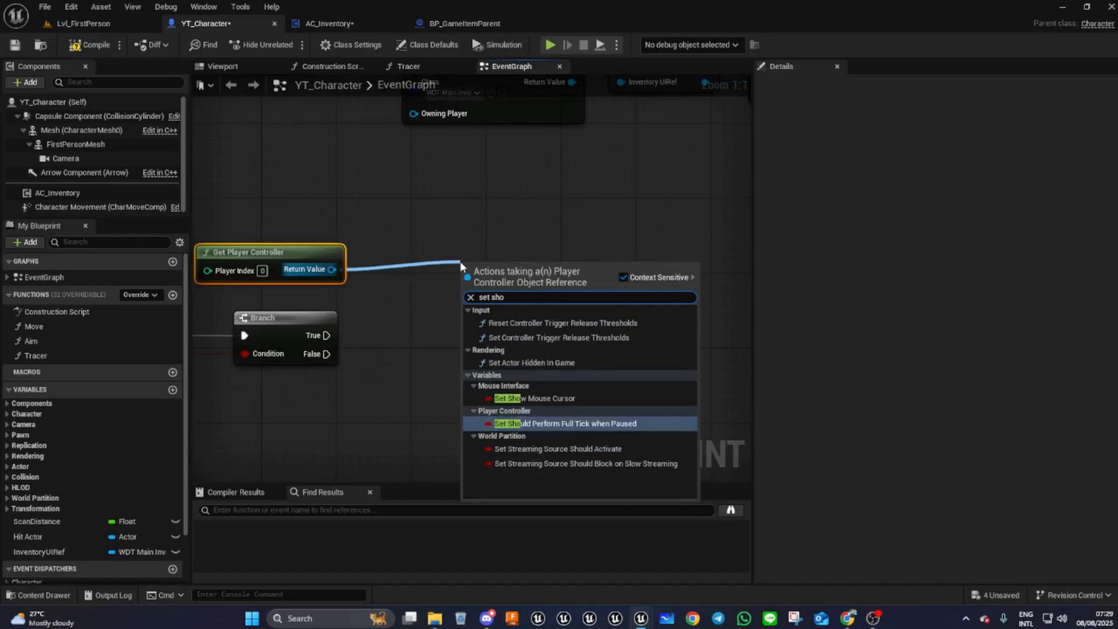
click(527, 411)
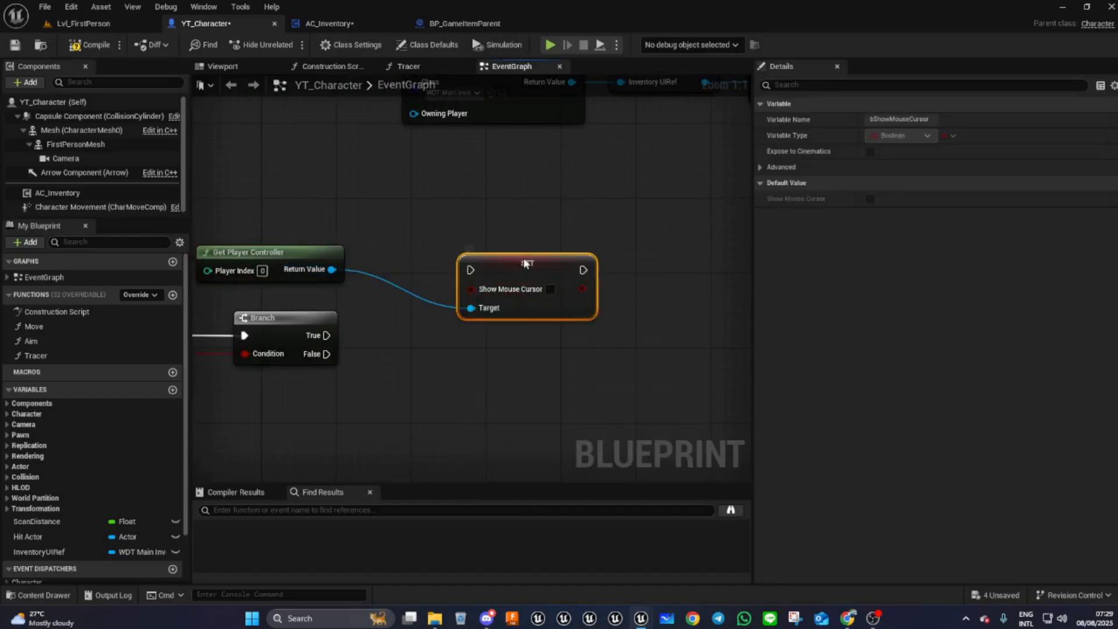
- Wire the Branch's True output into the Set Show Mouse Cursor node and enable Show Mouse Cursor
drag(520, 261, 519, 243)
right_drag(318, 385, 311, 430)
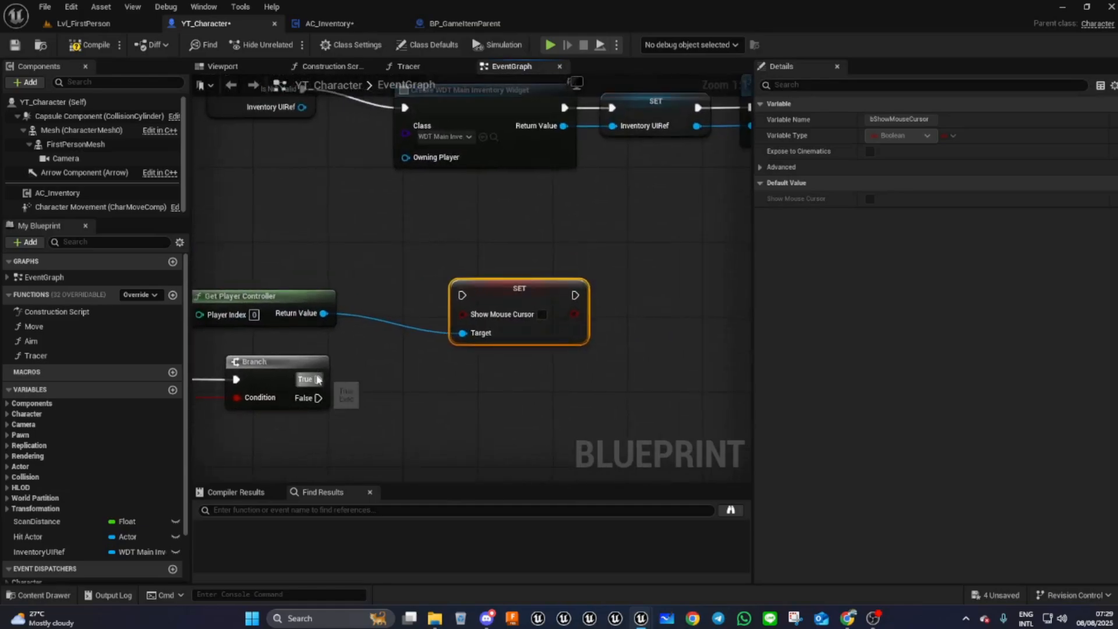
drag(318, 379, 463, 296)
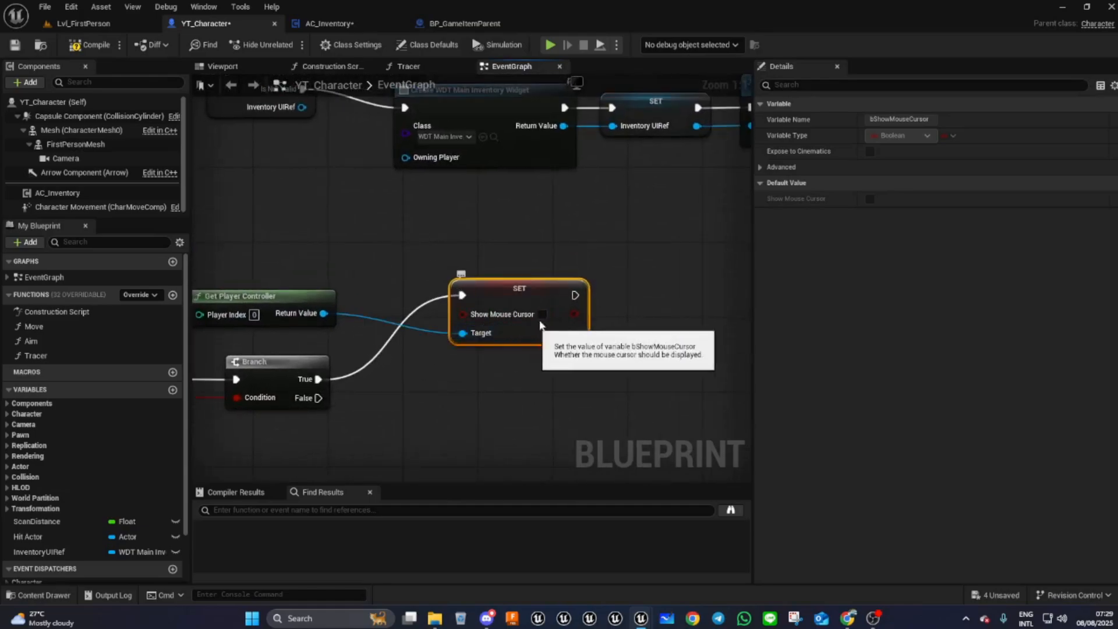
click(542, 315)
- Paste a second Set Show Mouse Cursor node with the box unchecked, wired from Branch False and the player controller
right_drag(537, 418, 566, 383)
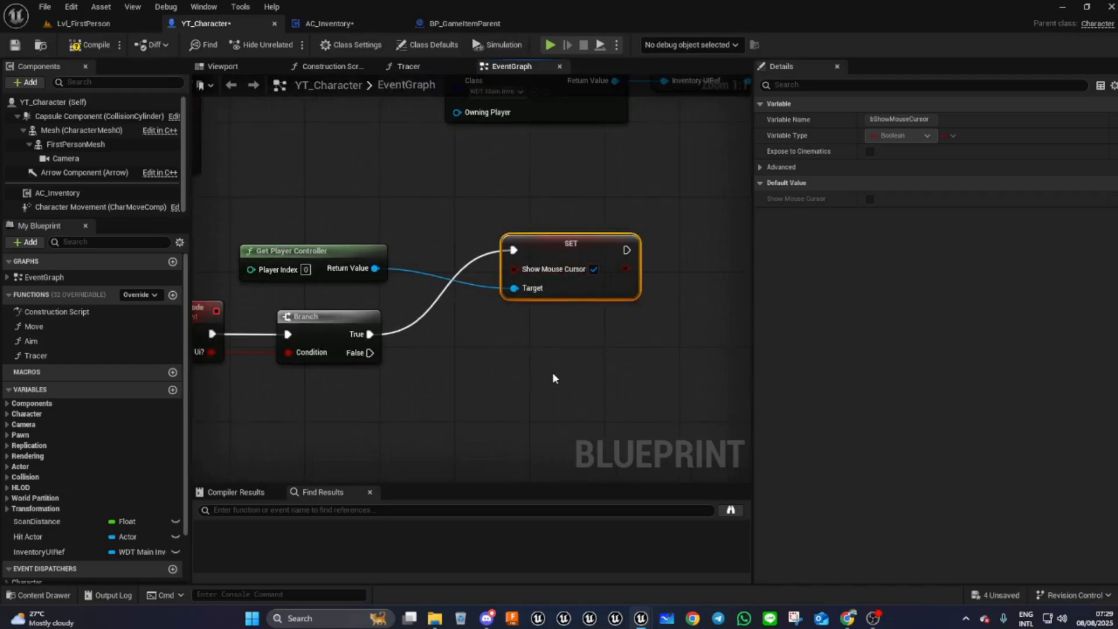
key(ctrl+v)
drag(604, 390, 559, 349)
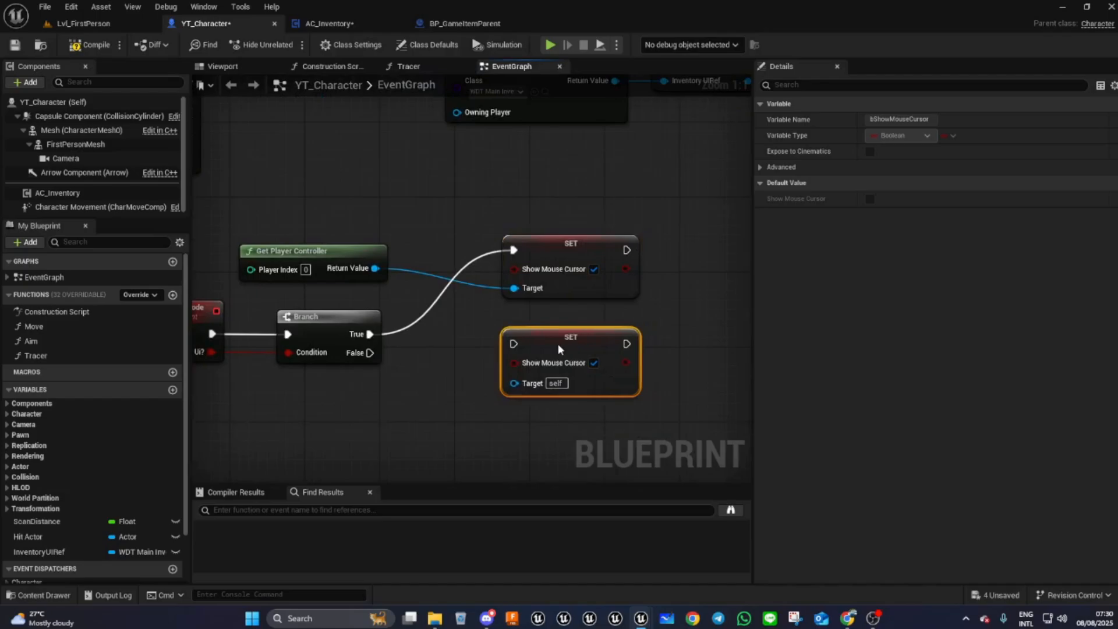
click(593, 363)
drag(367, 353, 513, 344)
drag(375, 268, 515, 384)
- Insert a reroute node on the player controller wire feeding both Set Show Mouse Cursor nodes
drag(552, 331, 552, 358)
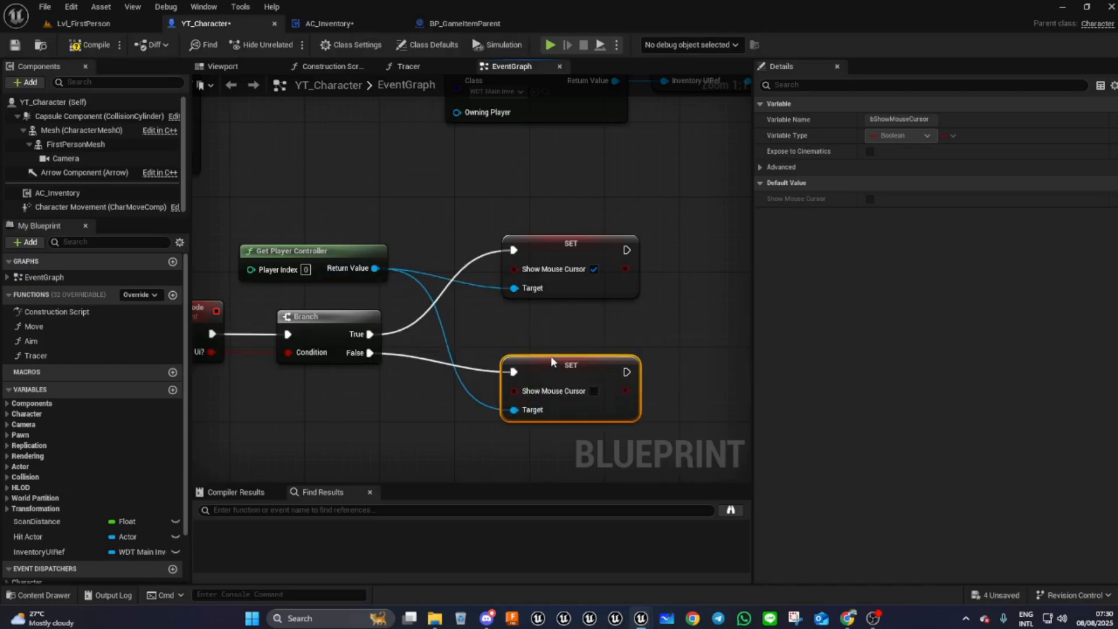
right_drag(552, 358, 431, 333)
right_drag(490, 285, 470, 346)
right_drag(393, 377, 539, 388)
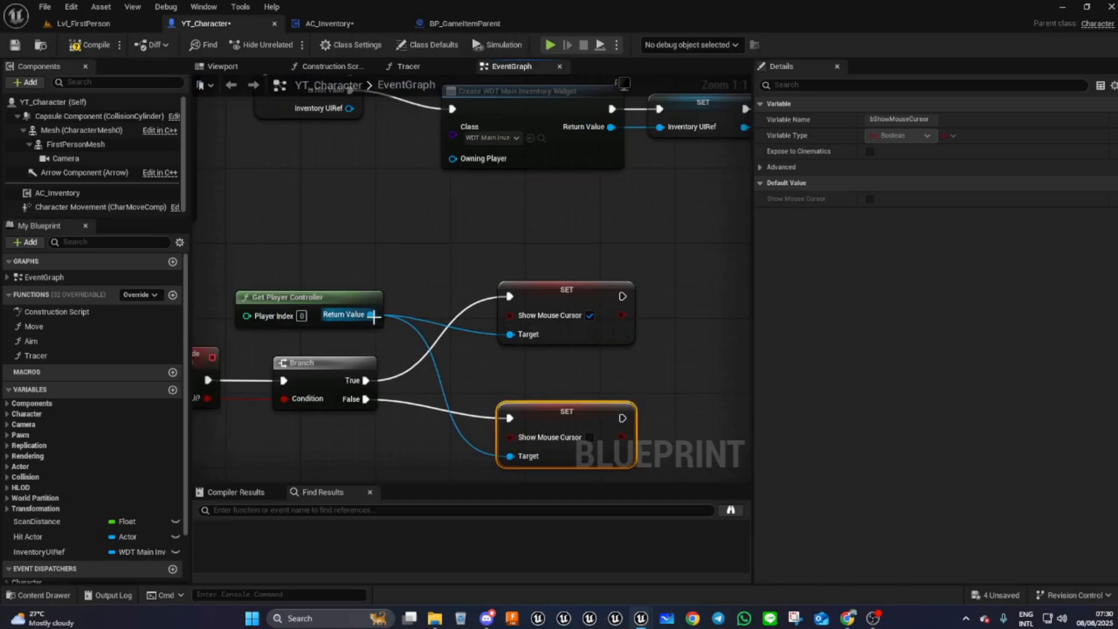
drag(304, 305, 314, 324)
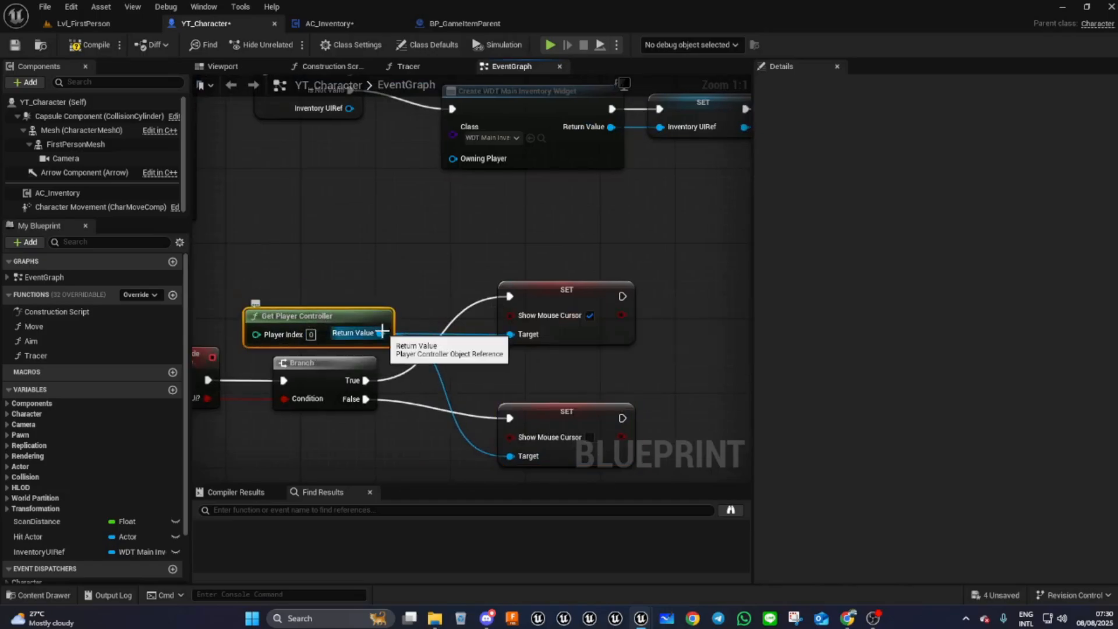
click(452, 344)
double_click(453, 334)
drag(454, 334, 510, 457)
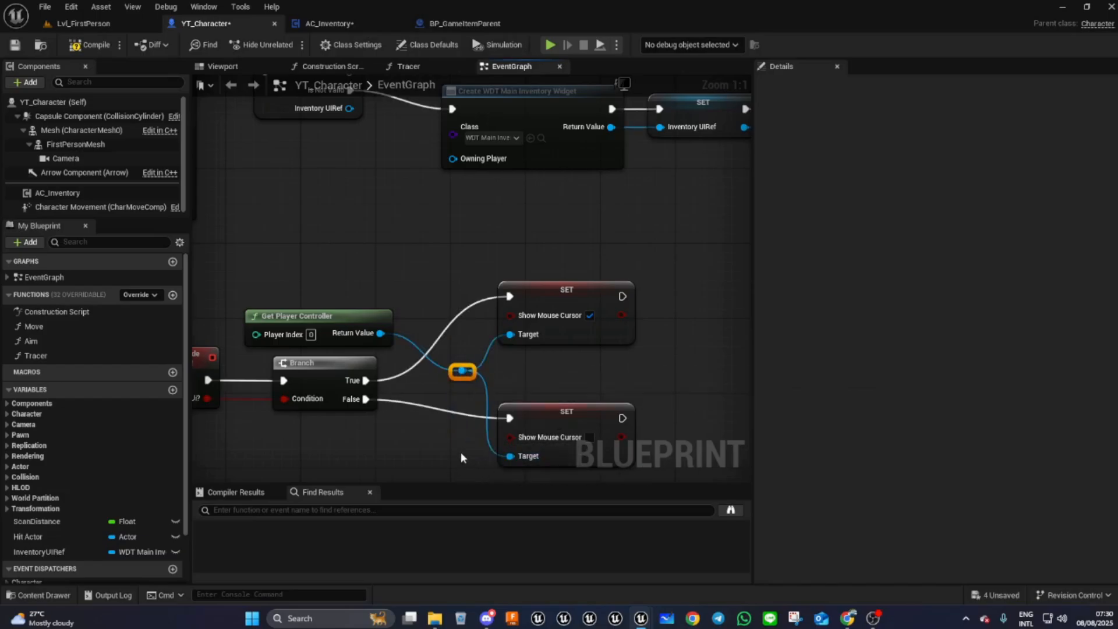
- Add a Set Input Mode Game And UI node fed by the player controller and run after the True branch's SET
drag(460, 372, 687, 369)
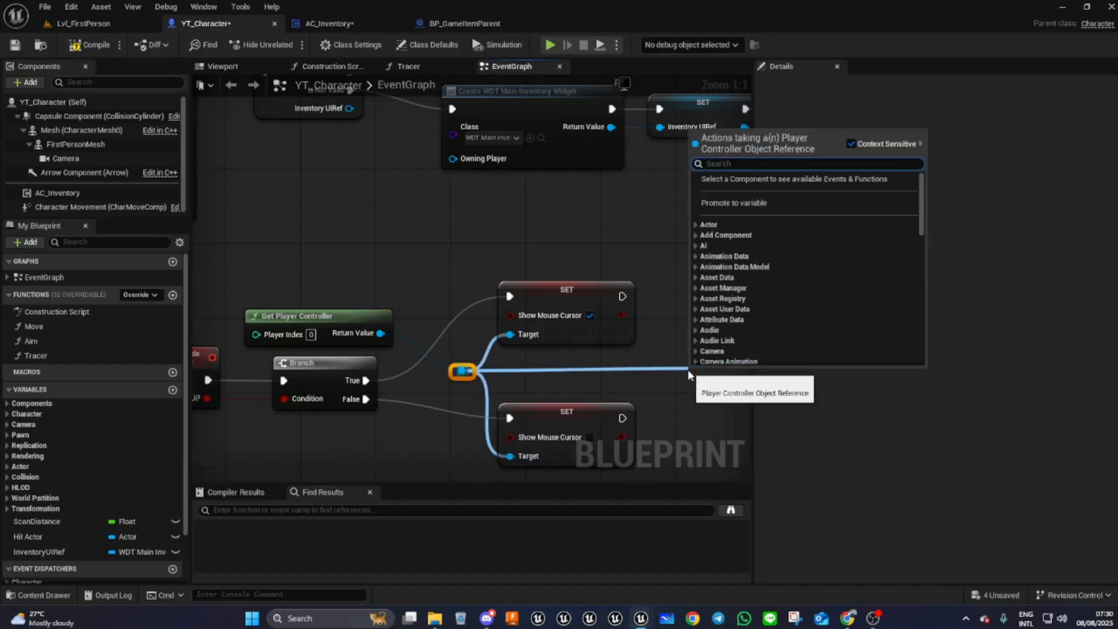
text(set inp)
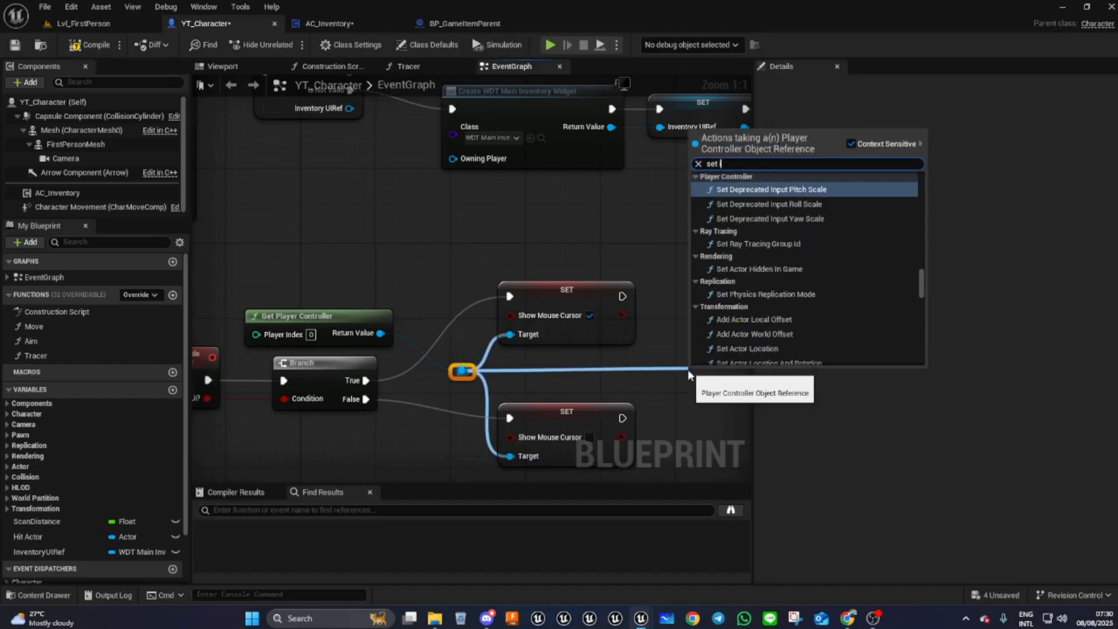
text(u)
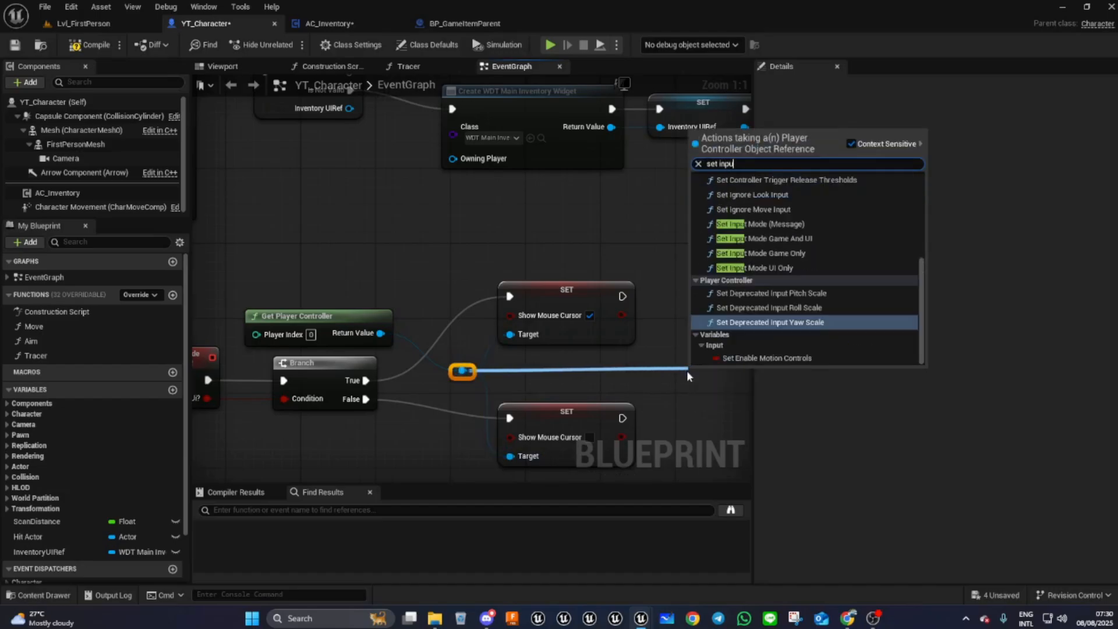
click(763, 239)
drag(721, 377, 595, 285)
drag(408, 296, 566, 297)
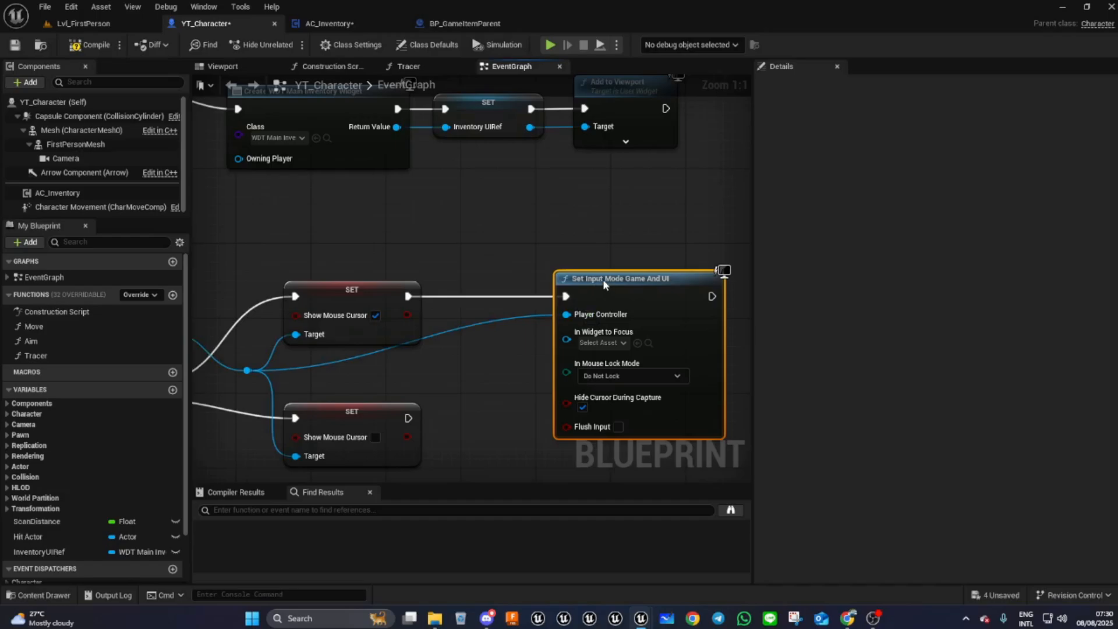
- Add a reroute node on the wire into Set Input Mode Game And UI's Player Controller pin
double_click(456, 325)
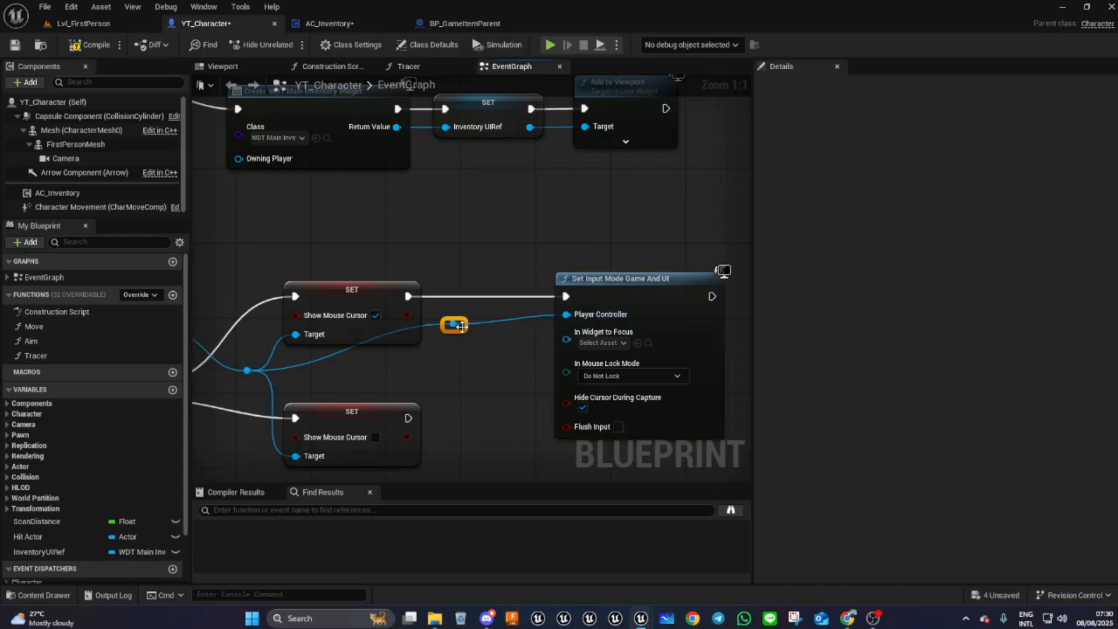
drag(461, 327, 477, 379)
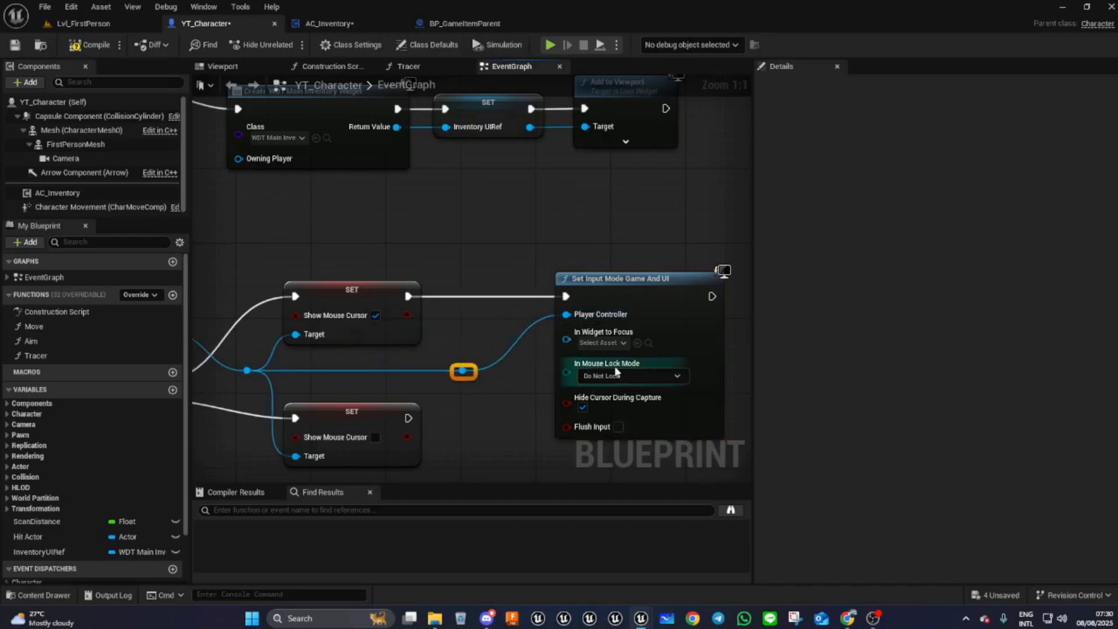
right_drag(531, 422, 591, 353)
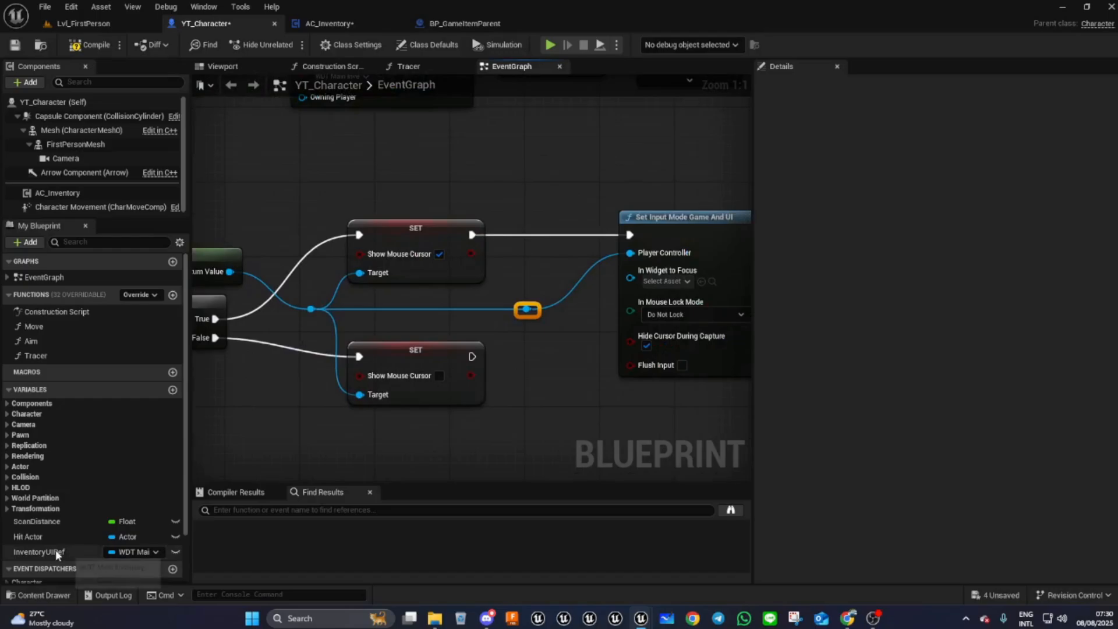
- Plug a Get InventoryUIRef node into Set Input Mode Game And UI's In Widget to Focus pin
drag(57, 554, 487, 320)
drag(610, 283, 611, 284)
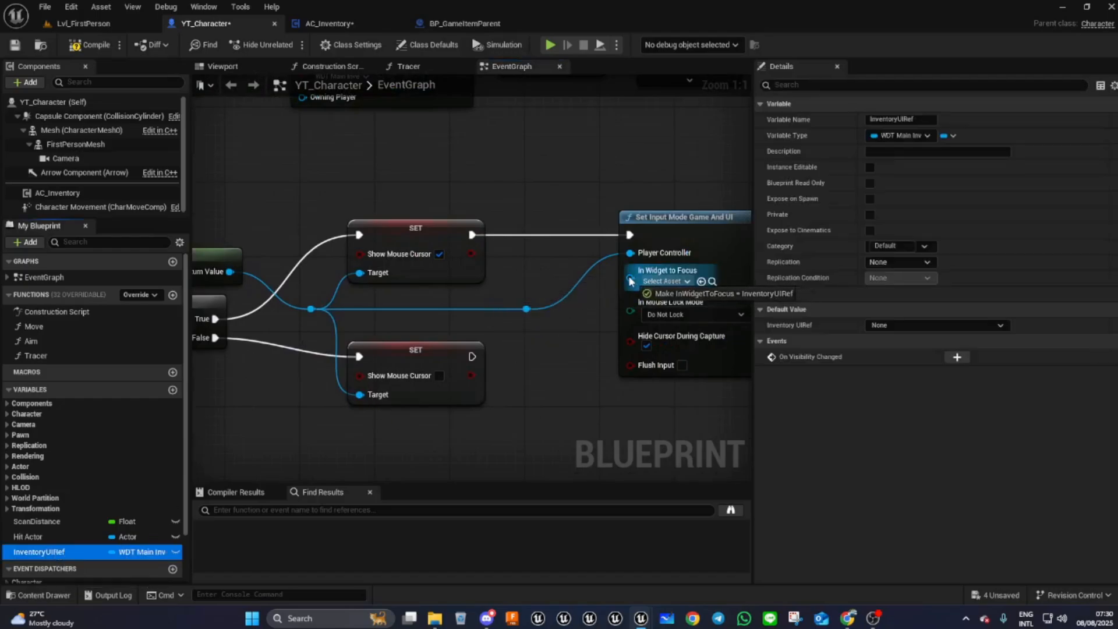
drag(530, 280, 508, 265)
right_drag(567, 444, 492, 402)
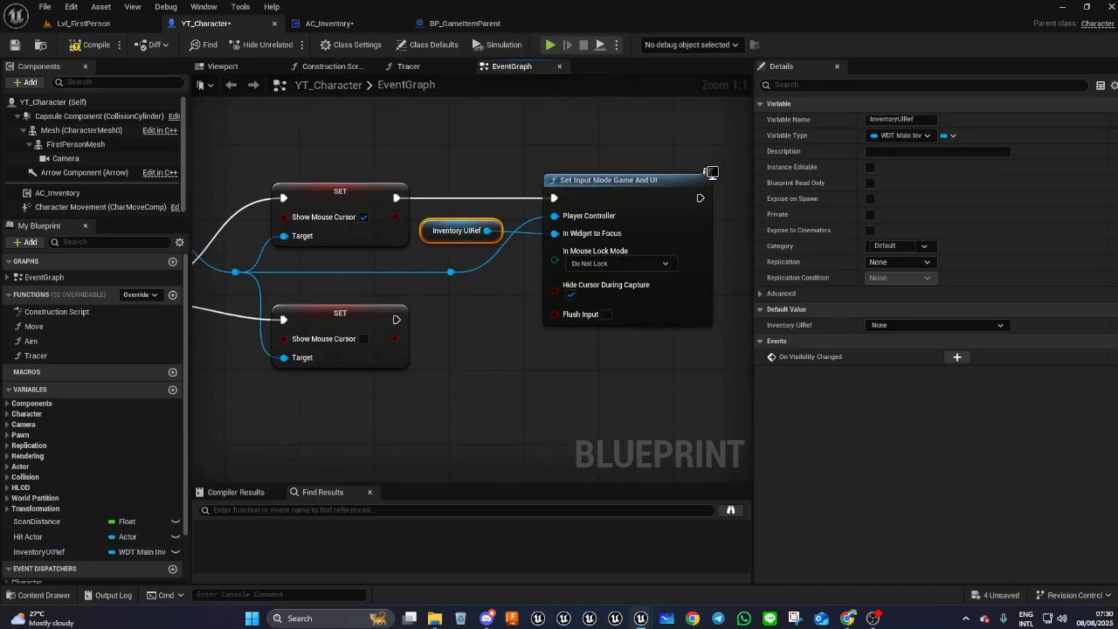
right_drag(460, 397, 530, 337)
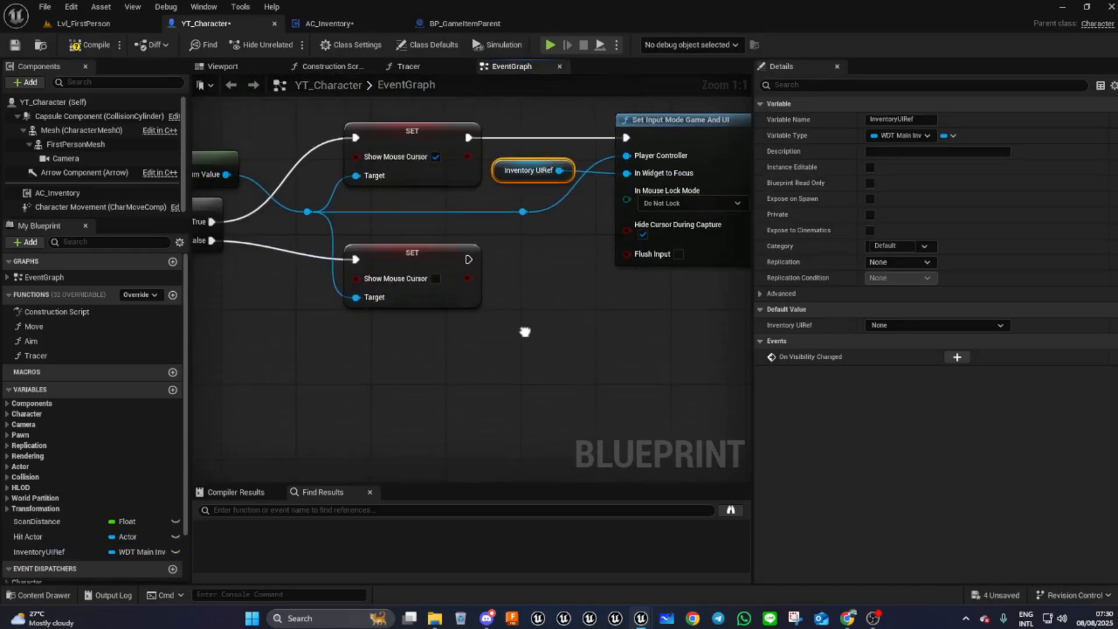
- Add a Set Input Mode Game Only node fed by the player controller and run after the False branch's SET
click(442, 294)
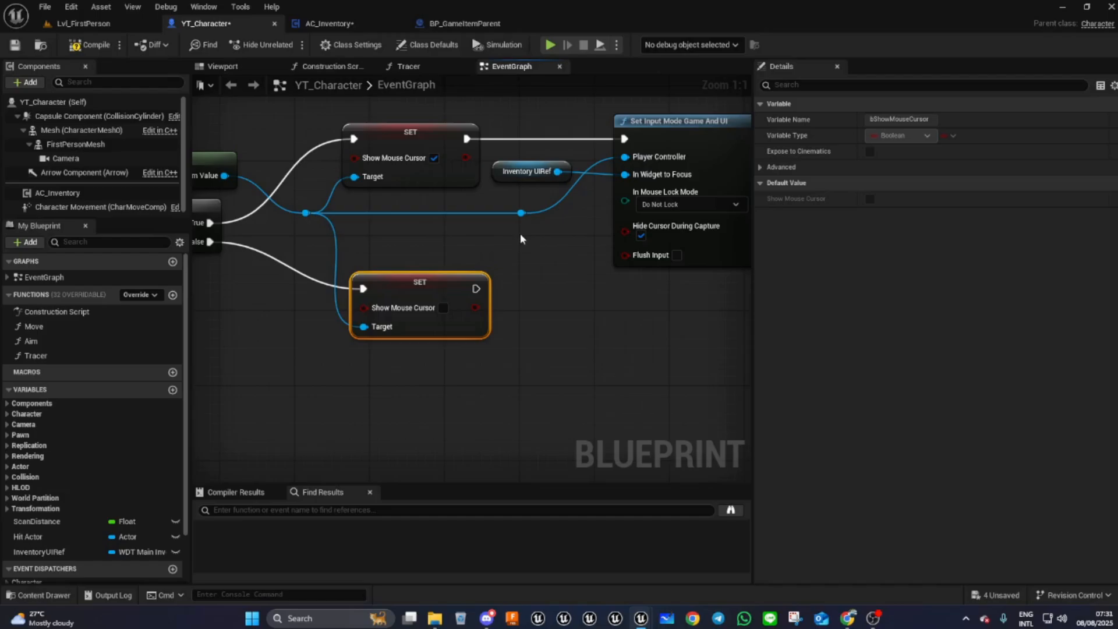
drag(521, 213, 566, 319)
text(set in)
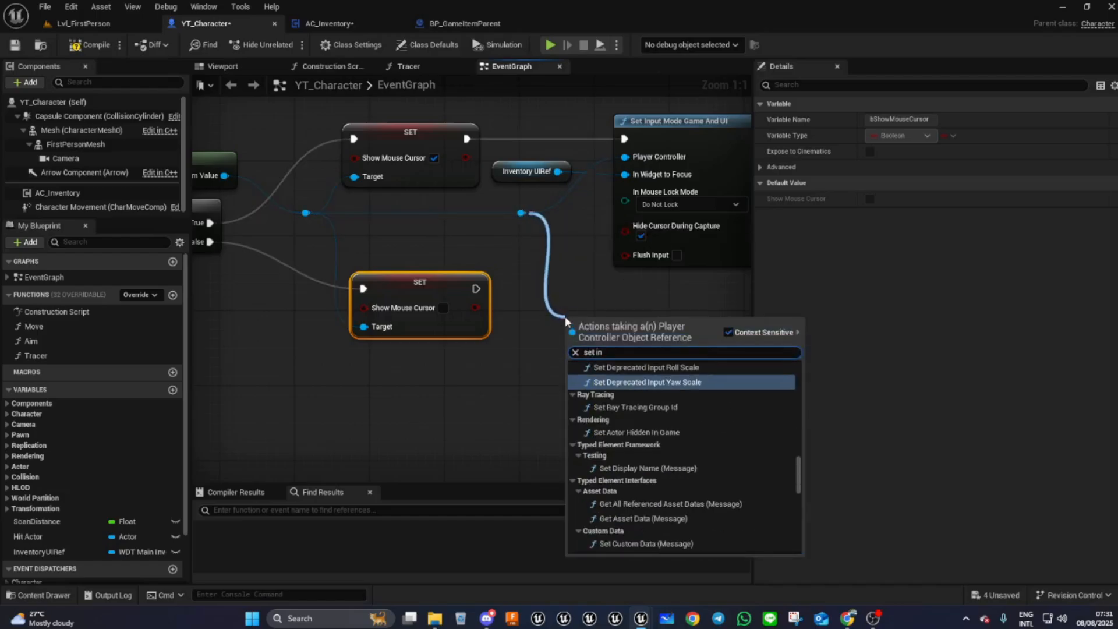
text(pu)
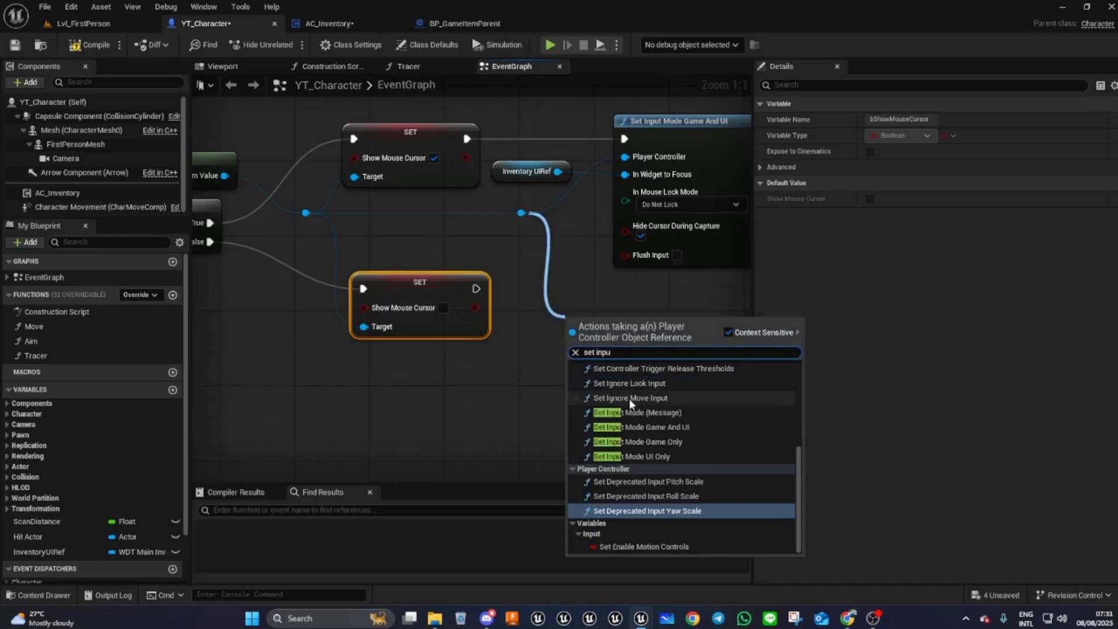
click(634, 442)
drag(626, 331, 676, 302)
drag(475, 288, 606, 307)
mouse_move(698, 299)
mouse_down()
mouse_move(697, 284)
mouse_move(698, 294)
mouse_up()
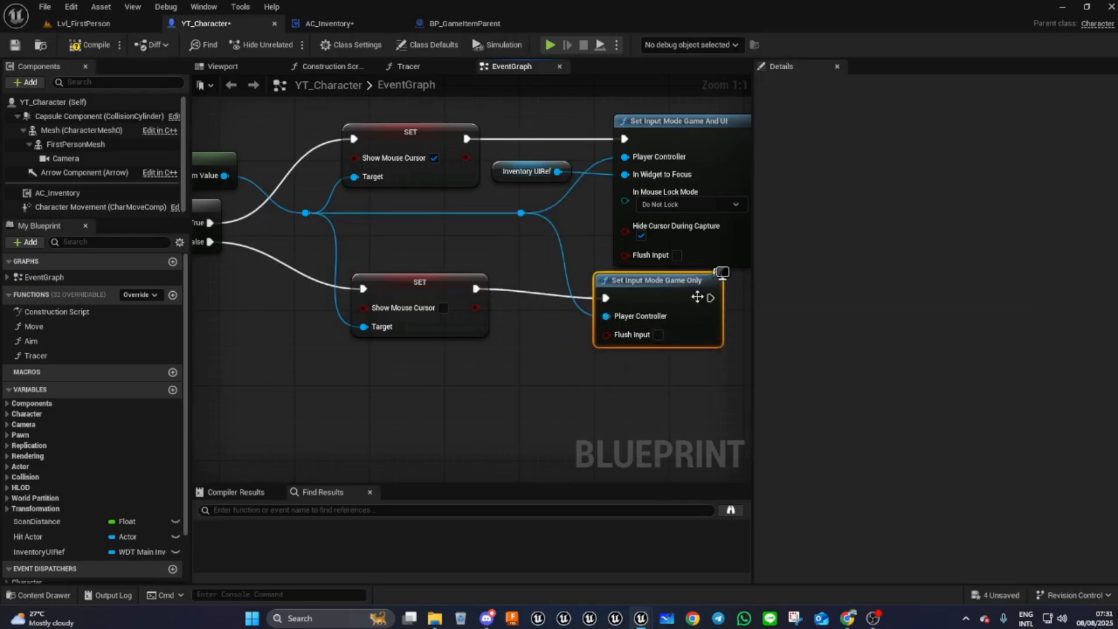
- Nudge the False branch SET node and the Set Input Mode Game Only node into line
drag(448, 321, 453, 332)
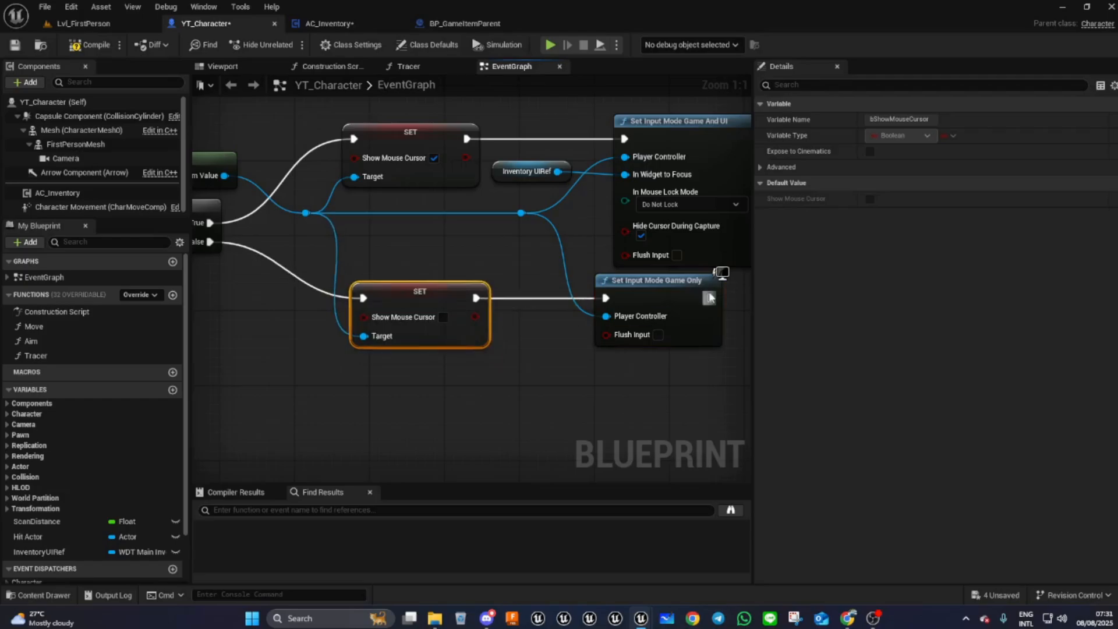
drag(671, 284, 686, 291)
right_drag(470, 402, 399, 482)
scroll(398, 406, down, 1)
right_drag(506, 333, 468, 460)
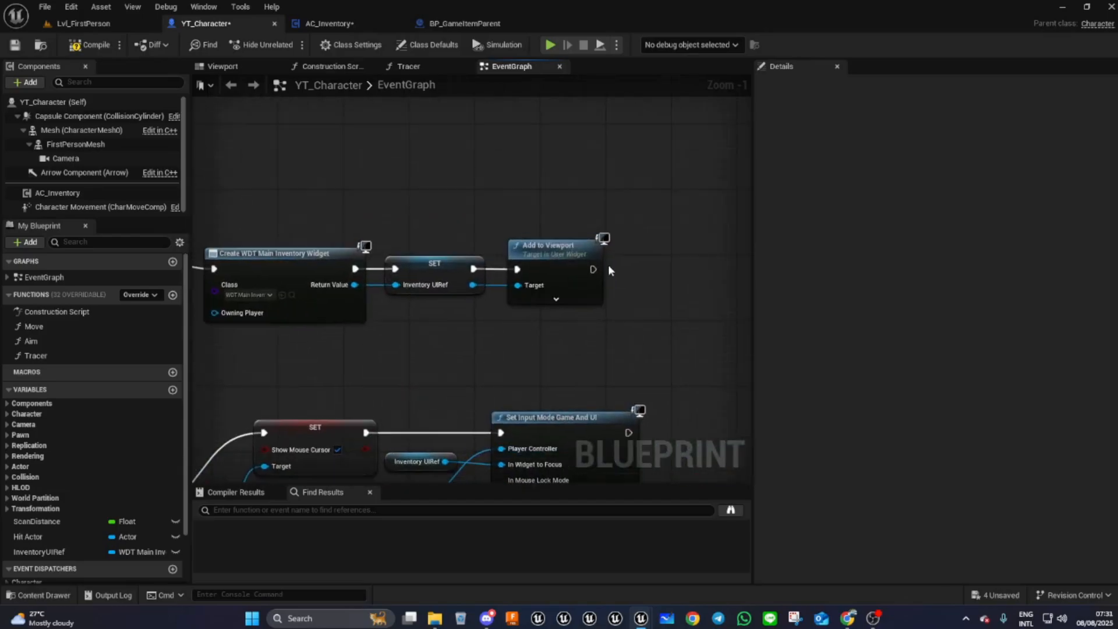
- Call Set Game Mode after the Add to Viewport node in the inventory creation chain
drag(593, 269, 673, 239)
text(set ga)
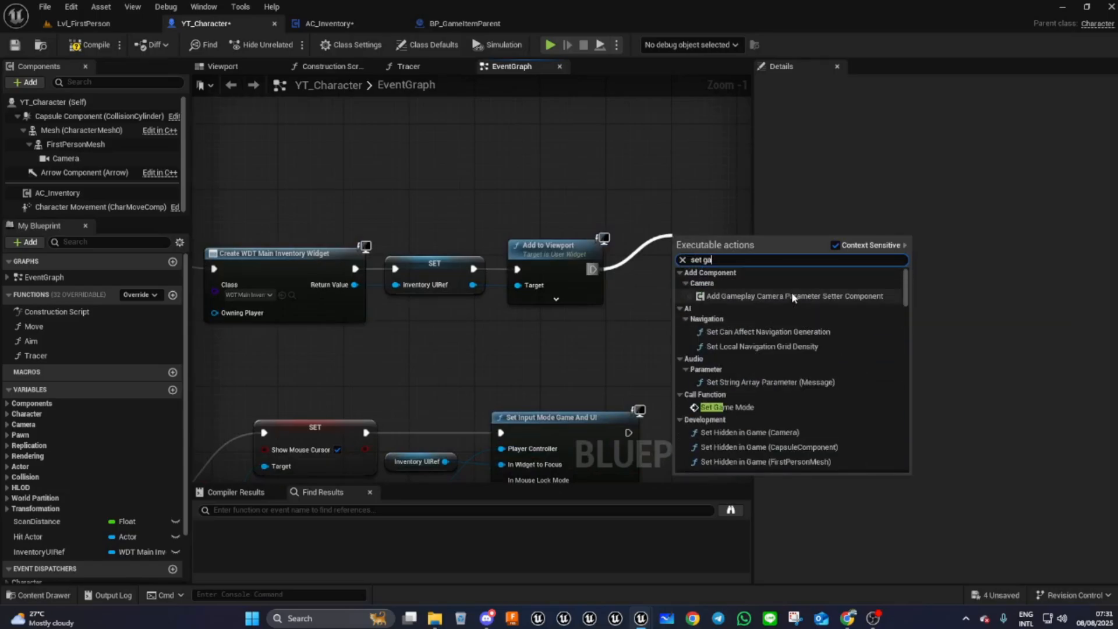
click(728, 407)
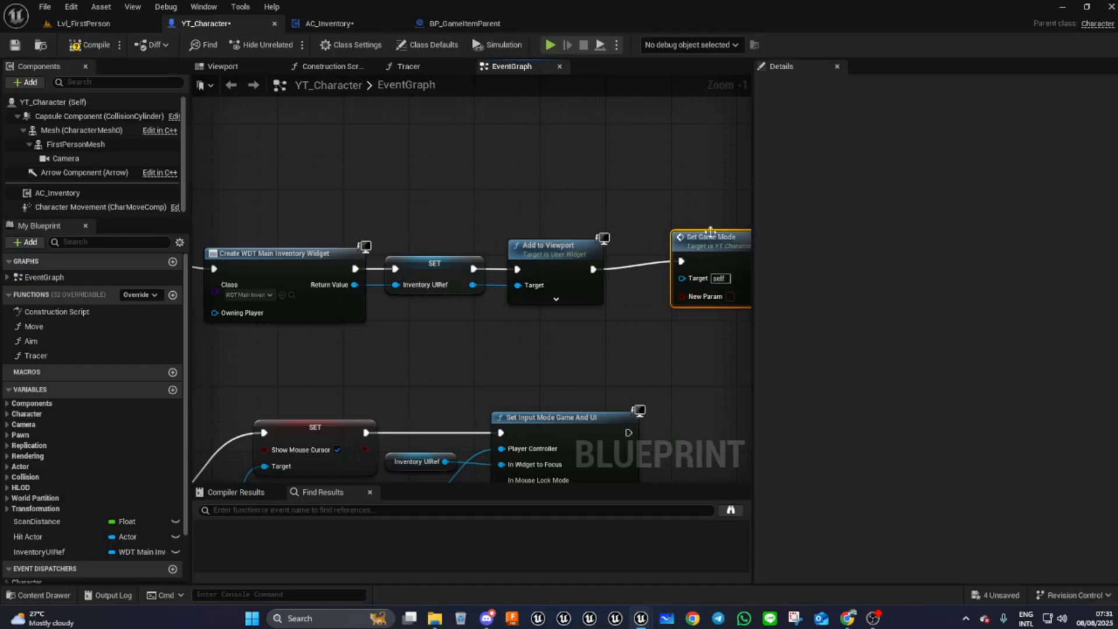
- Try to refresh the Set Game Mode node against the SetGameMode event and compile the blueprint
right_drag(215, 312, 355, 227)
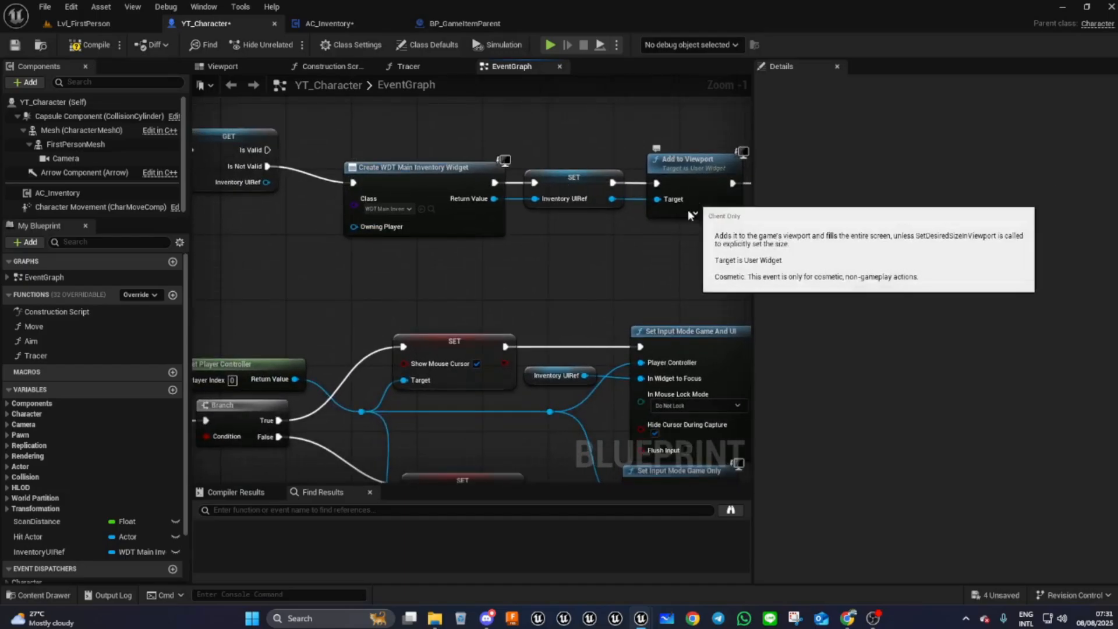
right_drag(658, 277, 262, 301)
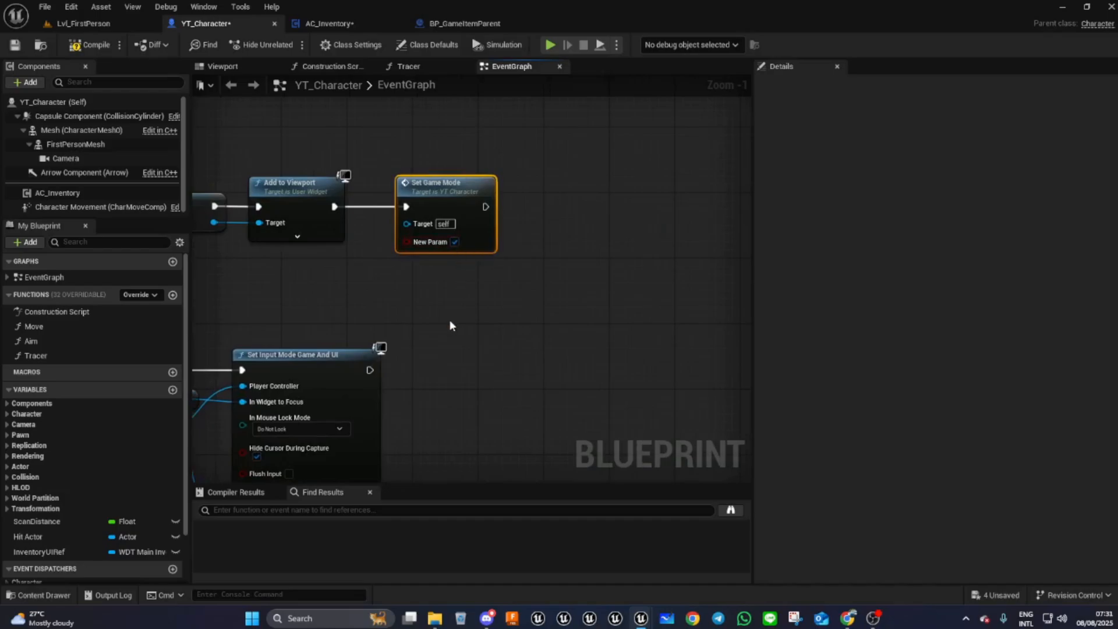
right_drag(401, 331, 1100, 227)
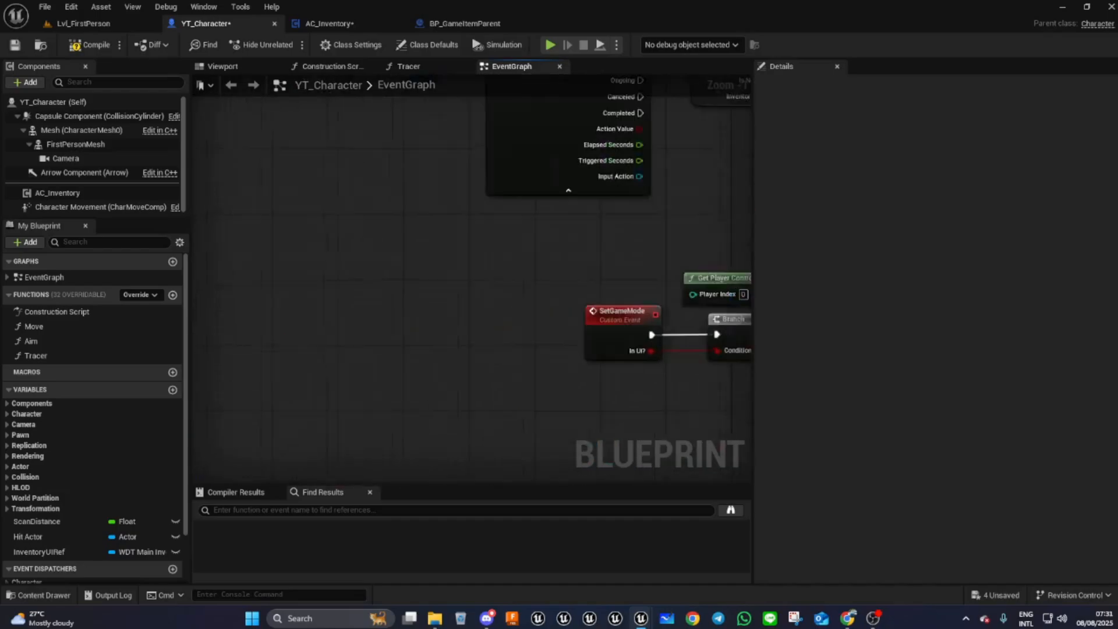
right_drag(582, 291, 380, 314)
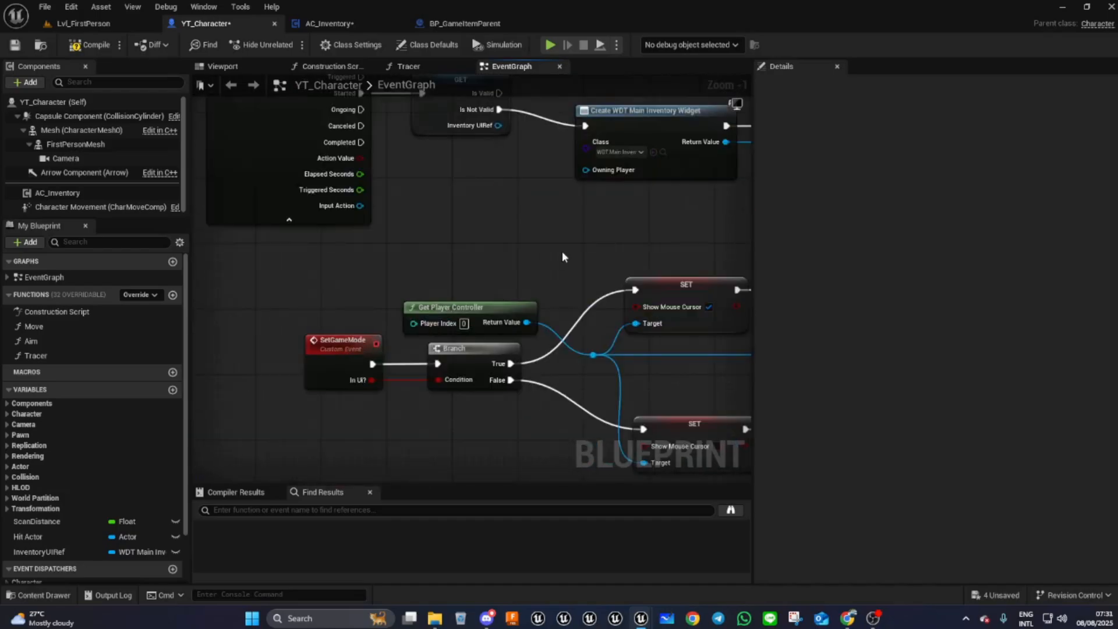
right_drag(562, 250, 96, 337)
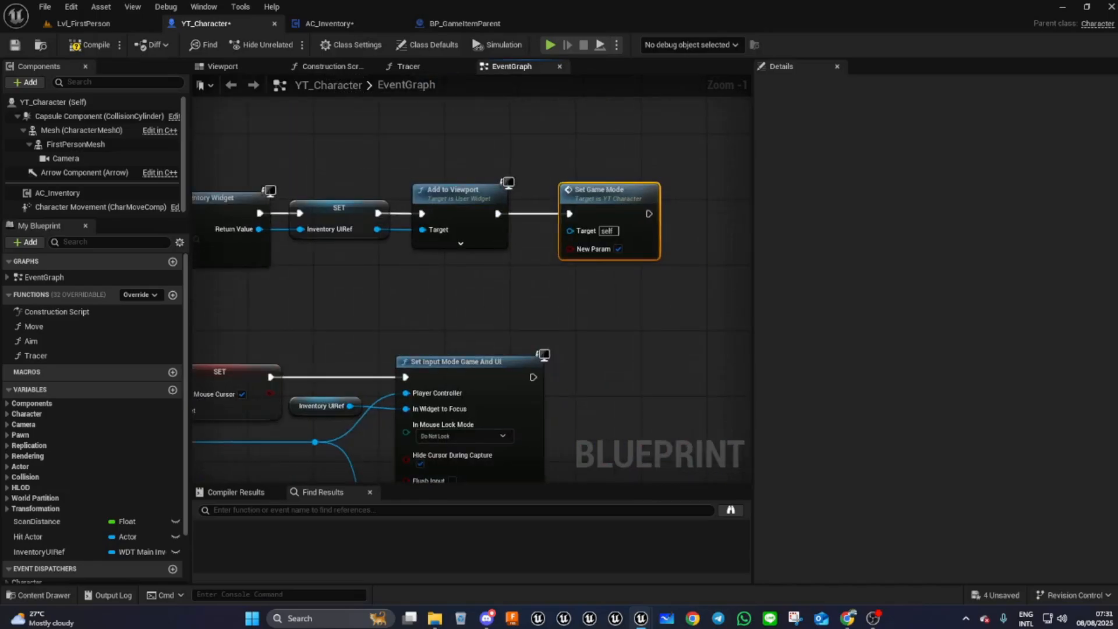
right_click(586, 205)
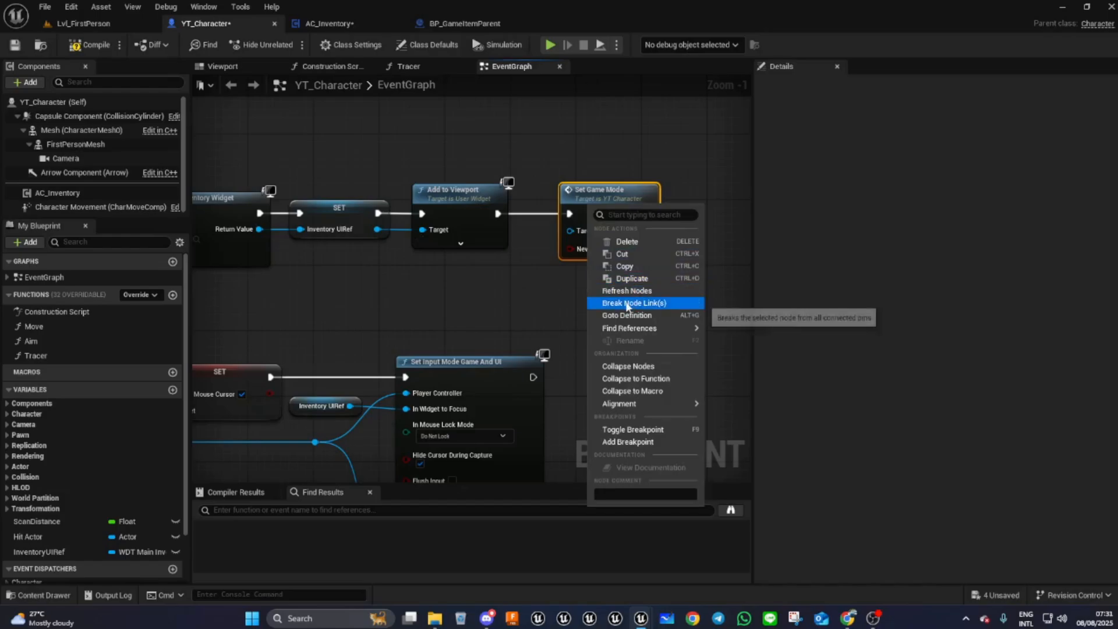
click(622, 294)
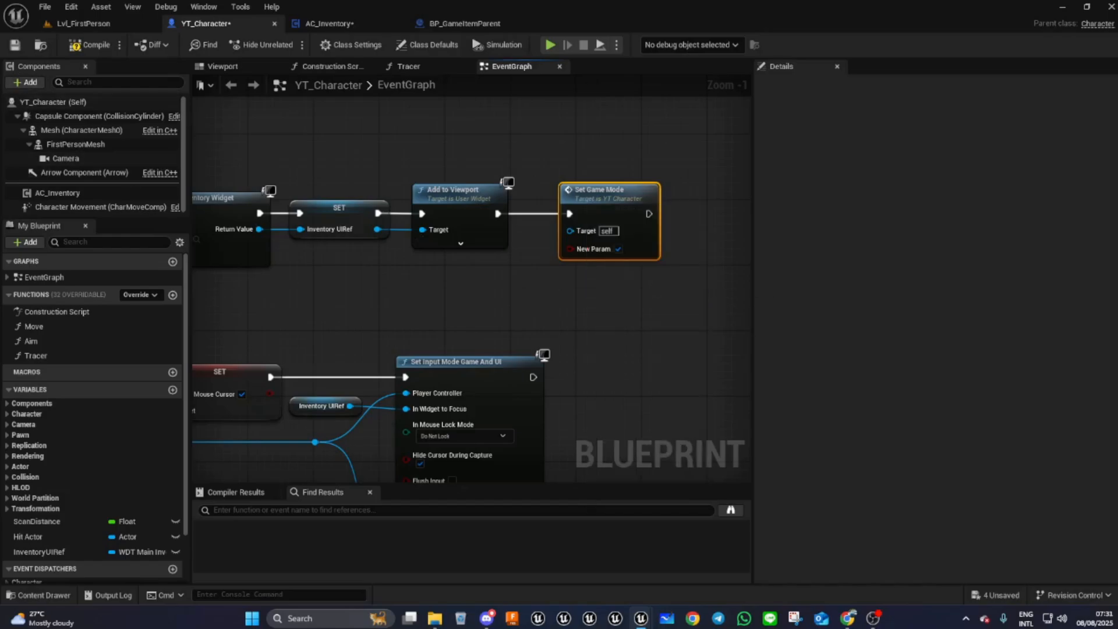
click(91, 45)
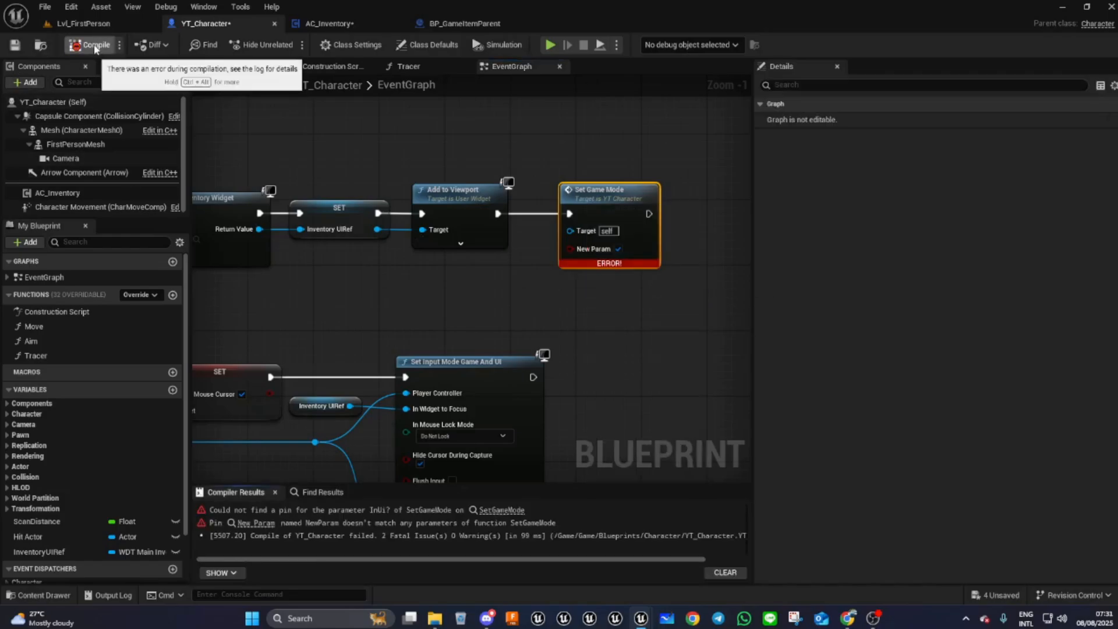
- Refresh the Set Game Mode node so it picks up the In UI? input, and recompile the blueprint
right_click(618, 196)
mouse_move(646, 320)
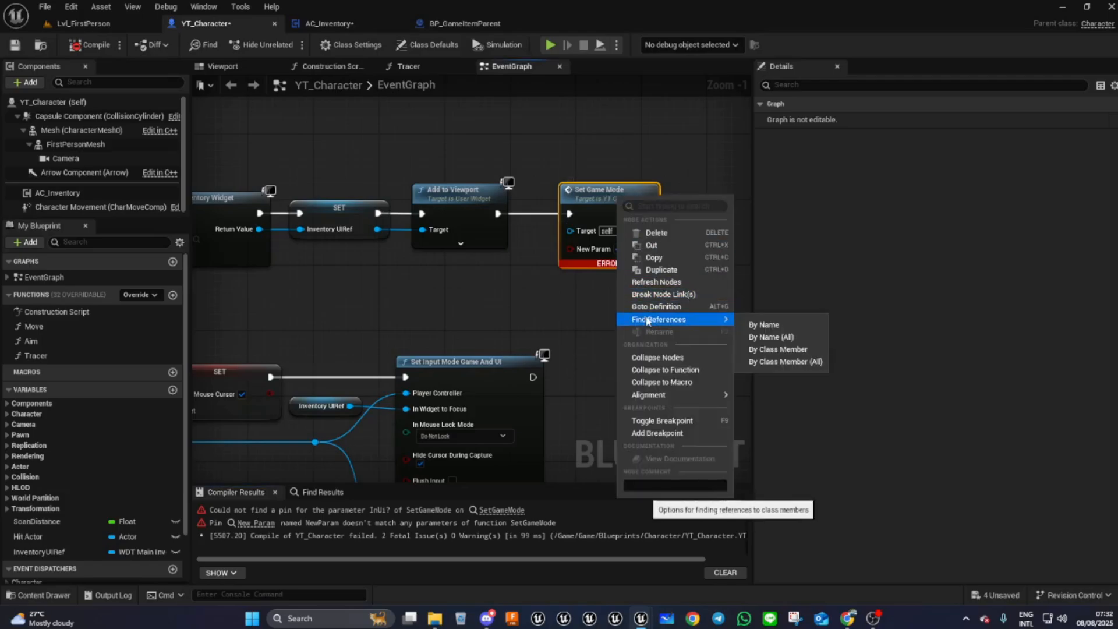
click(656, 282)
right_drag(586, 327, 634, 250)
click(90, 46)
- Enable In UI? on the Set Game Mode node that follows Add to Viewport
right_drag(488, 236, 354, 361)
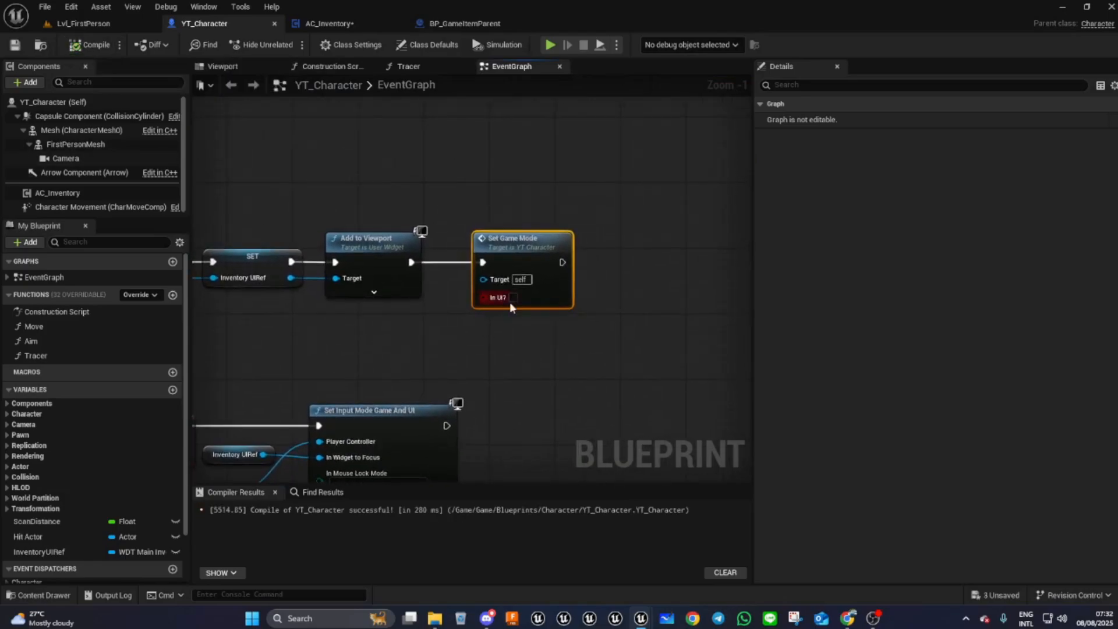
click(514, 298)
right_drag(526, 384, 783, 324)
right_drag(713, 316, 587, 401)
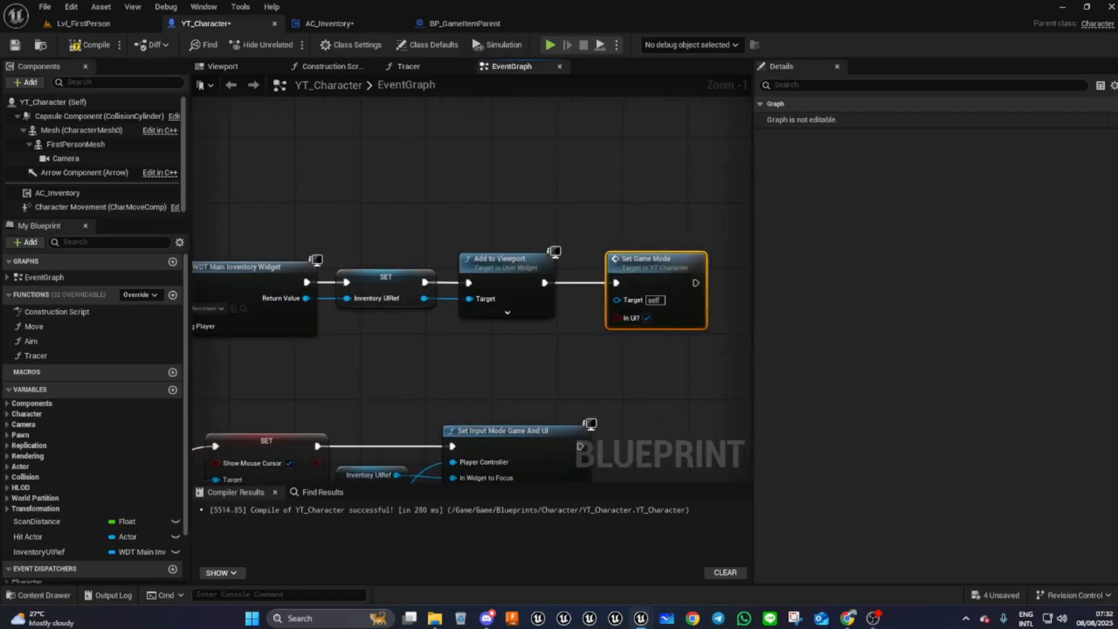
- Add a Remove from Parent node on the Is Valid branch, targeting the Inventory UIRef widget
right_drag(504, 326, 742, 391)
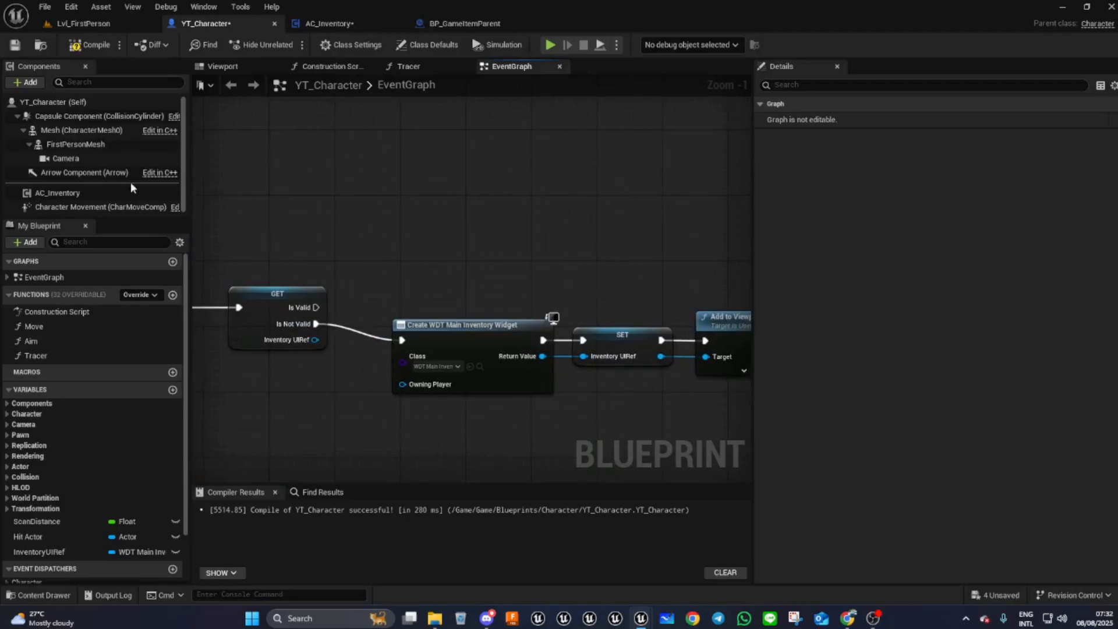
right_drag(372, 240, 460, 175)
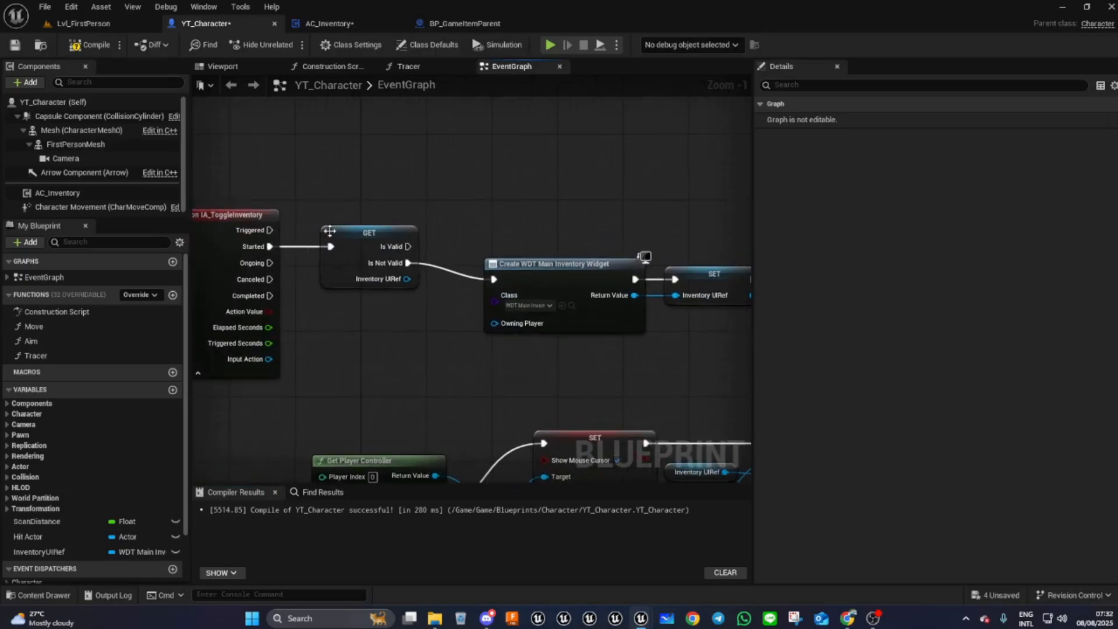
right_drag(413, 333, 257, 358)
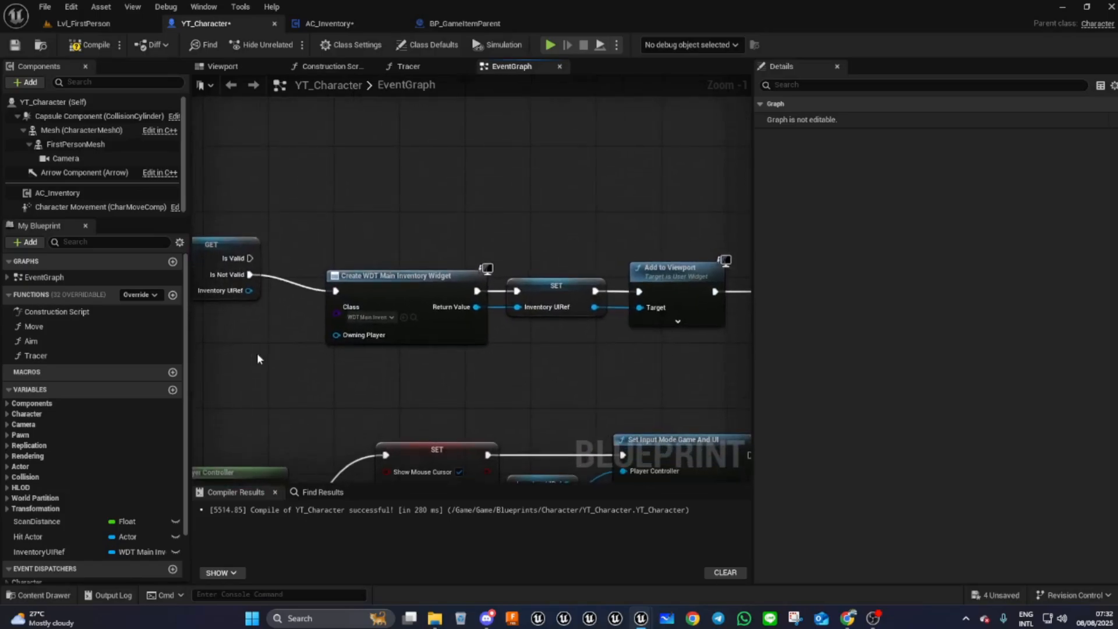
drag(252, 258, 375, 179)
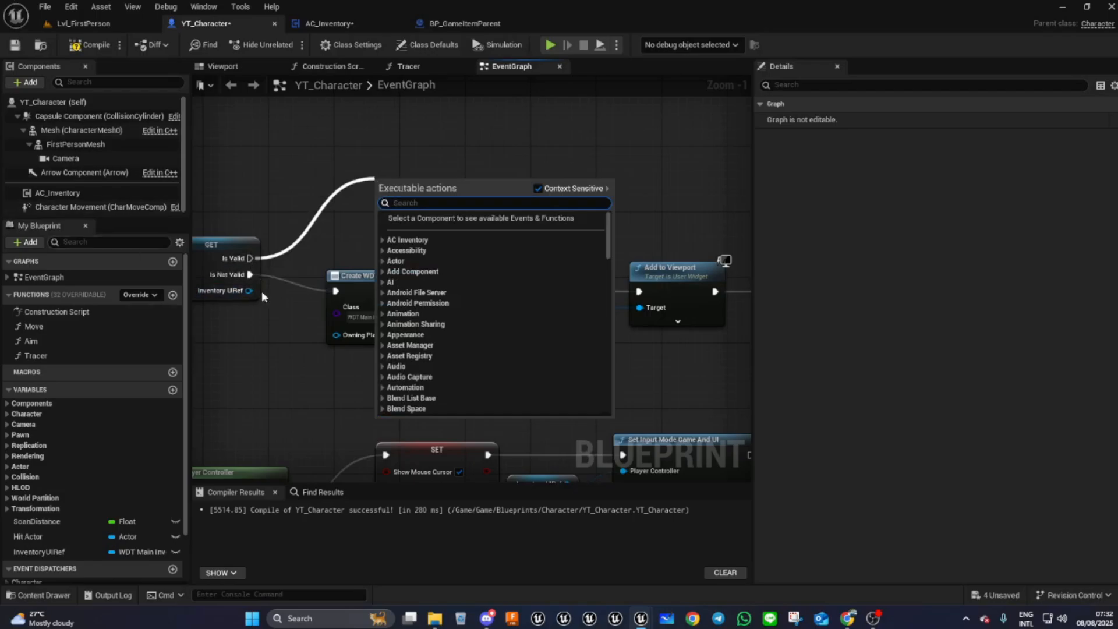
drag(257, 290, 406, 198)
text(remove)
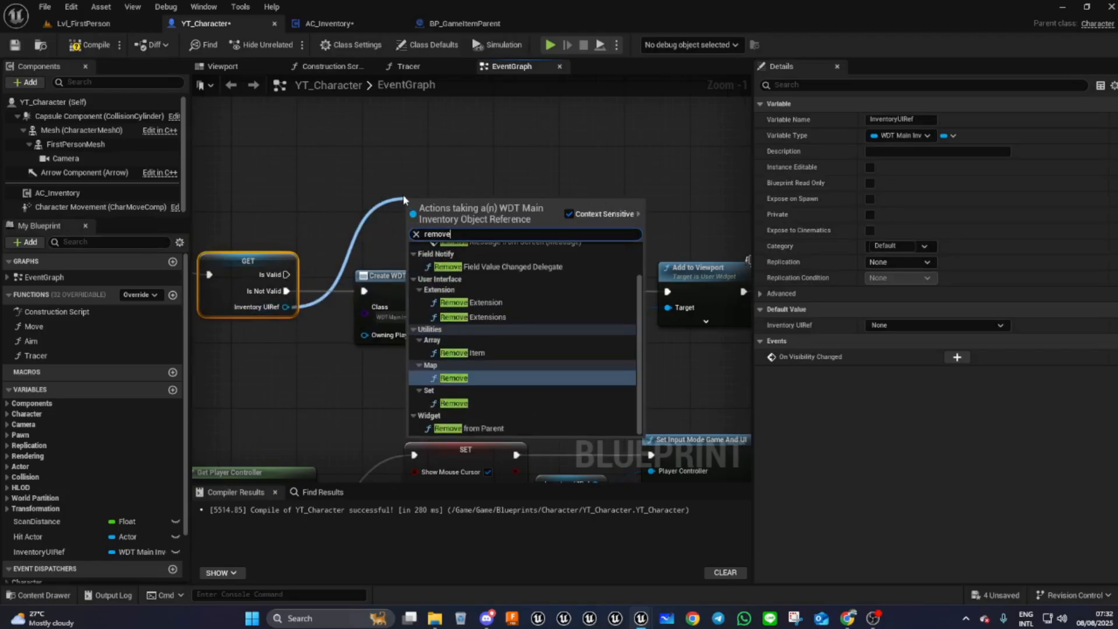
click(484, 429)
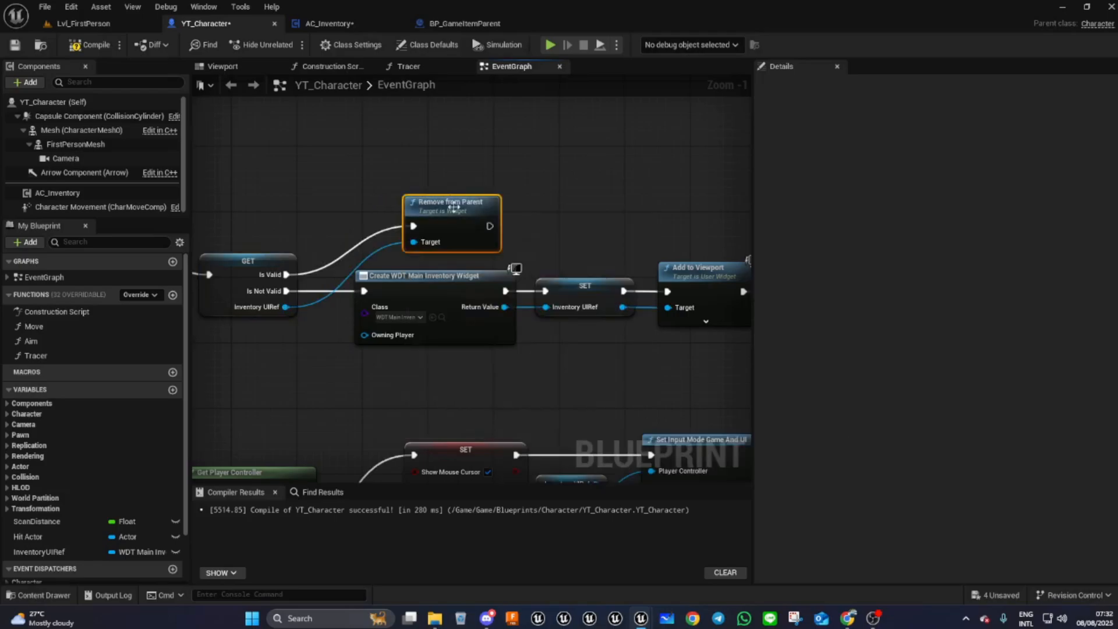
- Clear Inventory UIRef with a SET node run after Remove from Parent
drag(452, 211, 411, 208)
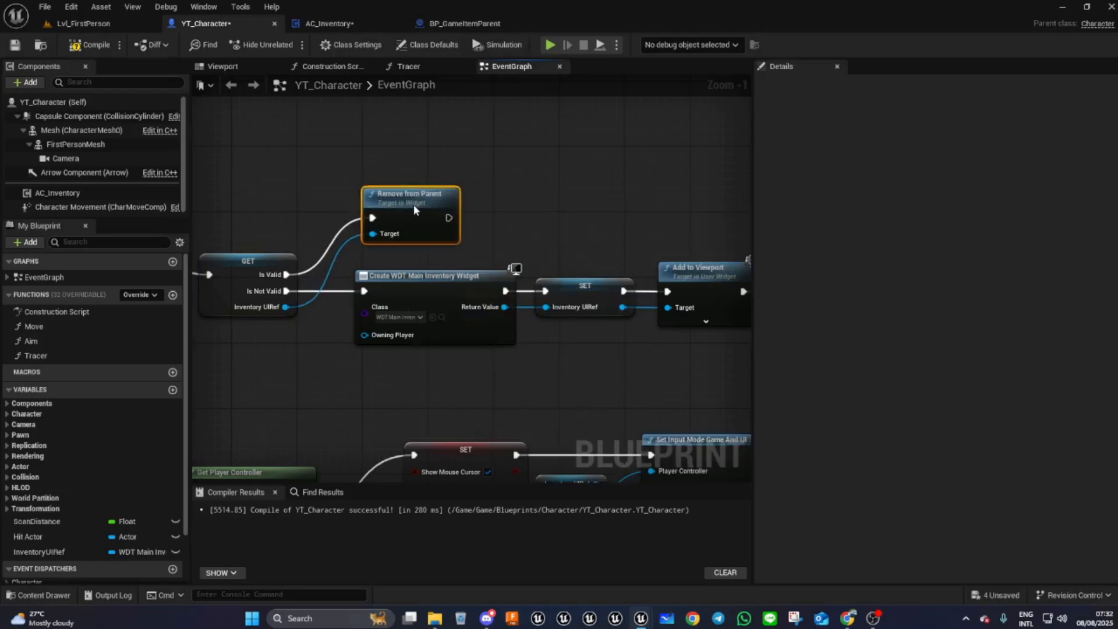
drag(46, 551, 599, 202)
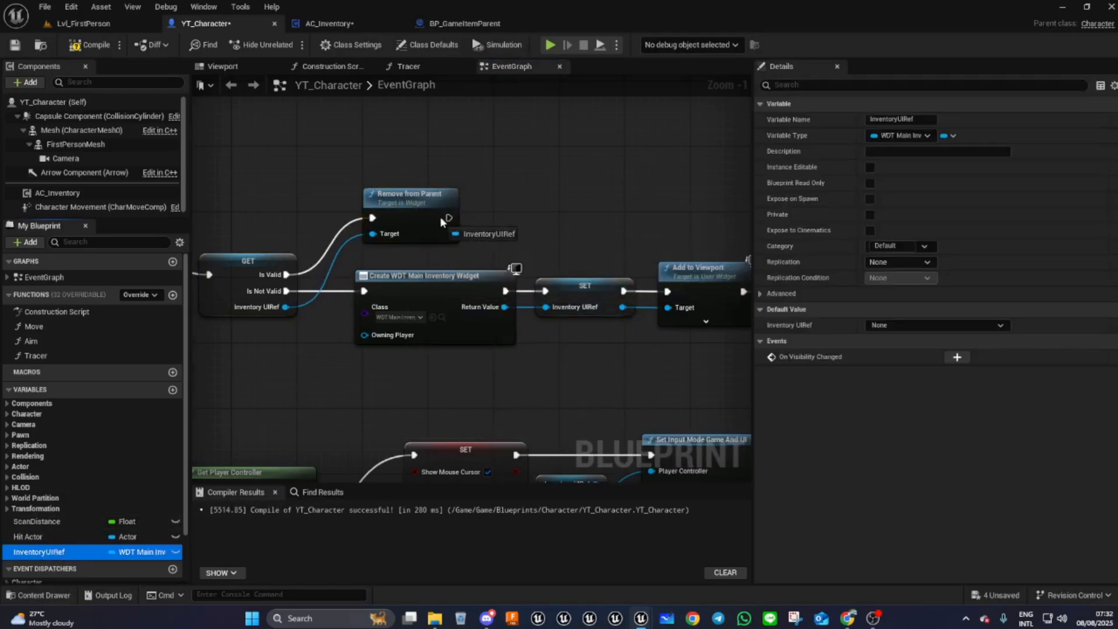
drag(446, 222, 446, 221)
drag(550, 208, 553, 217)
right_drag(593, 373, 499, 351)
mouse_move(650, 362)
right_down()
mouse_move(476, 370)
mouse_move(655, 348)
right_up()
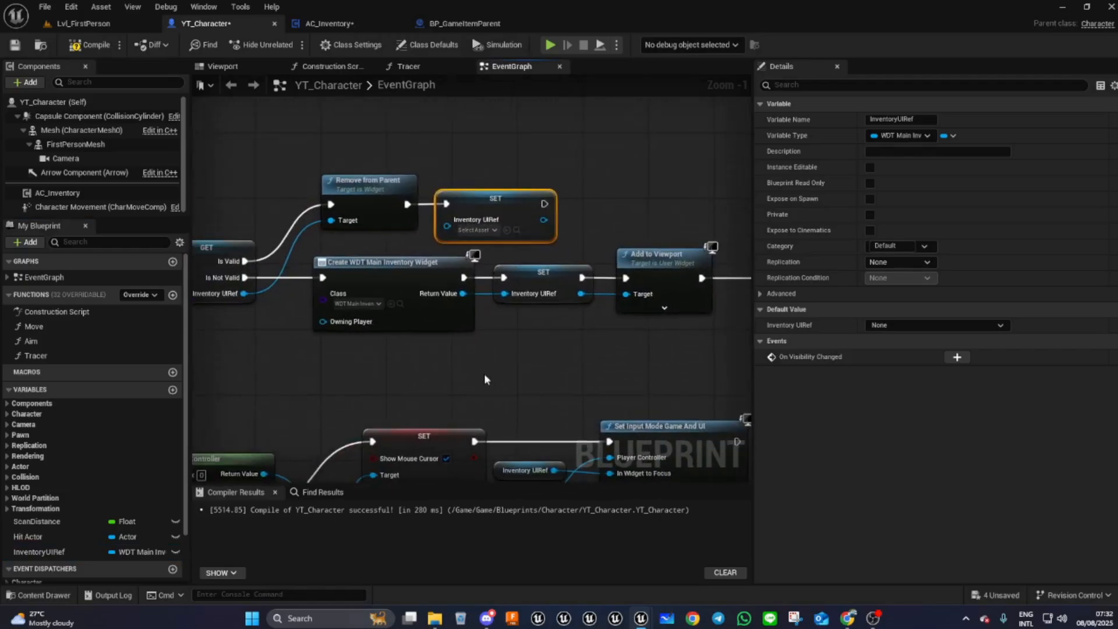
- Duplicate the Set Game Mode node and run the copy after the Inventory UIRef clearing SET
drag(279, 317, 710, 382)
right_drag(711, 381, 607, 361)
drag(726, 344, 302, 284)
right_drag(515, 331, 423, 396)
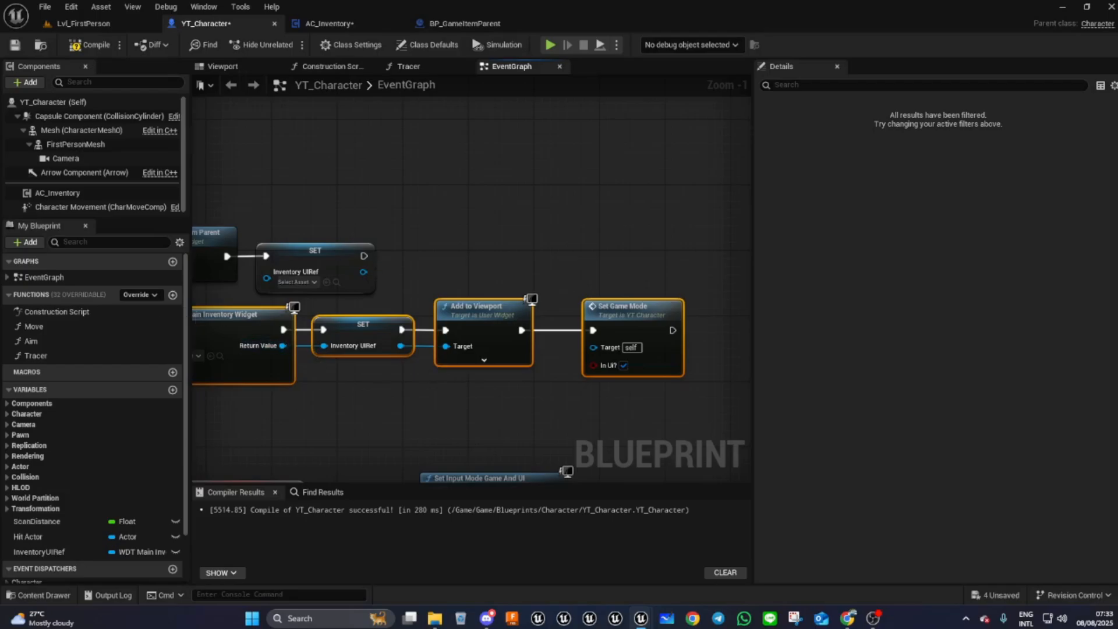
click(645, 321)
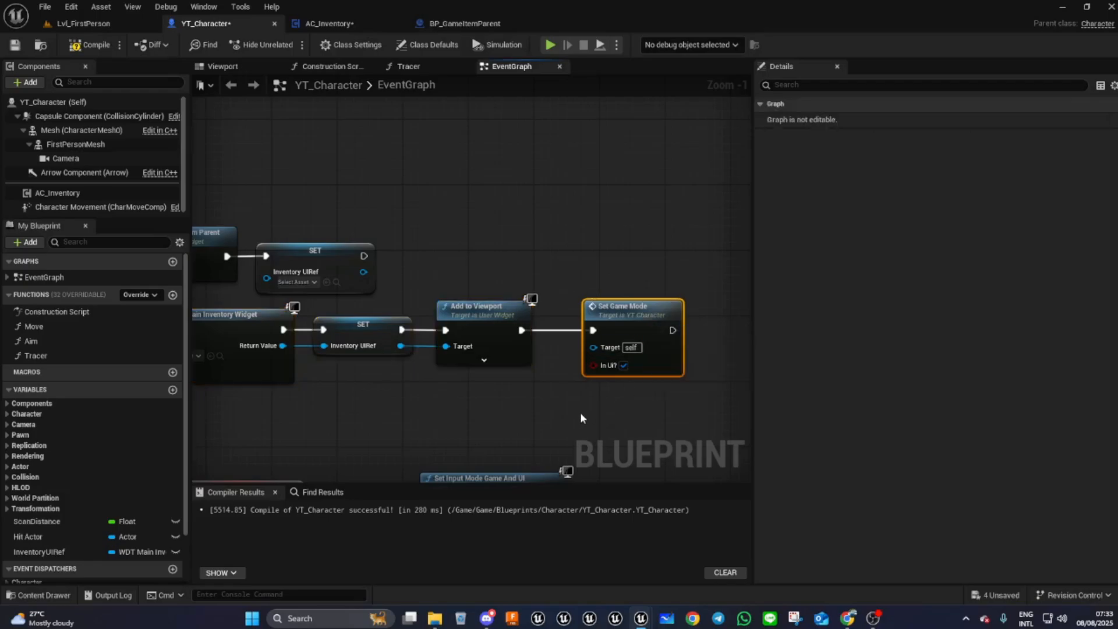
key(ctrl+d)
drag(597, 411, 508, 212)
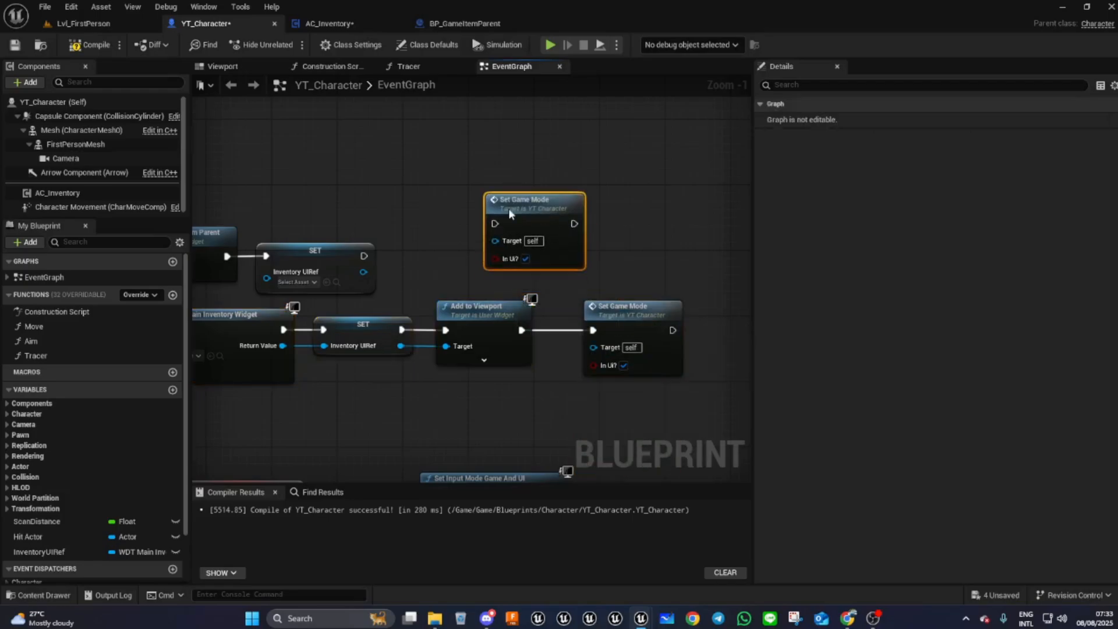
drag(363, 255, 494, 224)
drag(550, 247, 564, 215)
drag(394, 241, 393, 207)
- Compile the character blueprint
right_drag(340, 182, 663, 167)
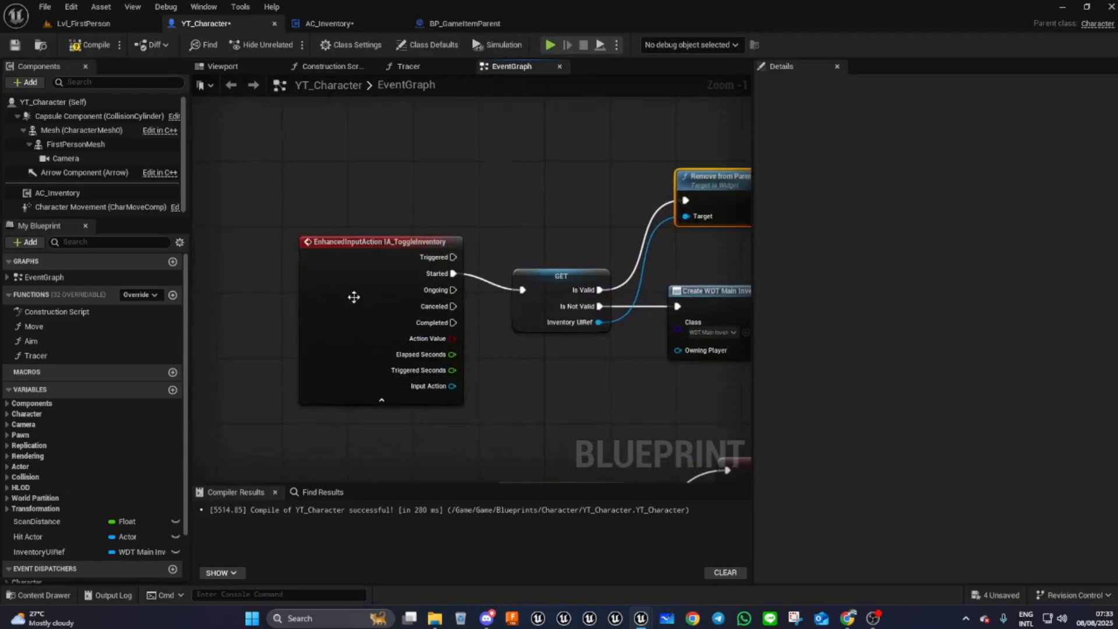
drag(349, 313, 351, 320)
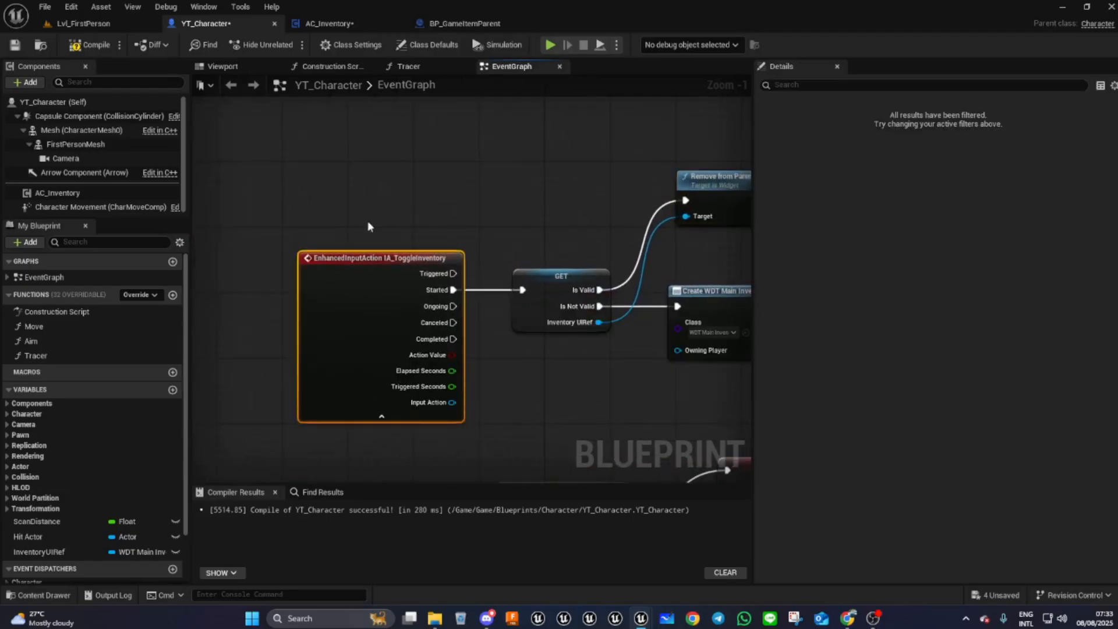
click(102, 45)
- Reposition the toggle-inventory node chains into a cleaner layout
right_drag(522, 207, 237, 138)
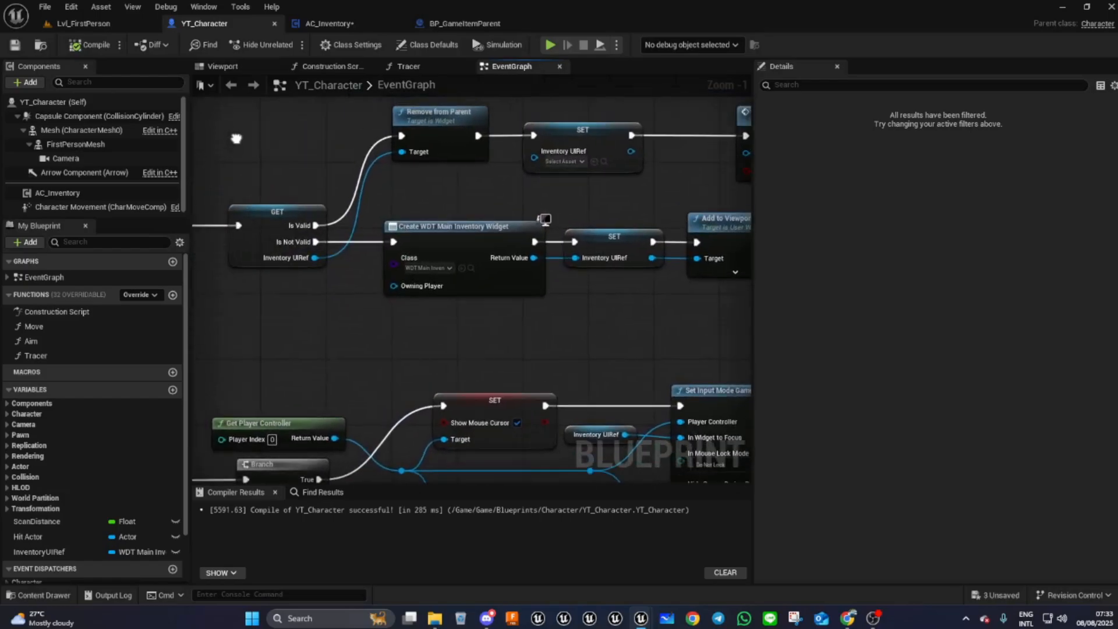
scroll(407, 328, down, 3)
right_drag(406, 331, 491, 202)
drag(223, 267, 606, 381)
drag(356, 249, 362, 367)
right_drag(362, 367, 499, 297)
drag(500, 297, 467, 314)
right_drag(536, 232, 700, 334)
right_drag(350, 277, 378, 350)
right_drag(592, 334, 467, 77)
right_drag(287, 152, 457, 165)
drag(268, 195, 680, 327)
right_drag(680, 327, 415, 432)
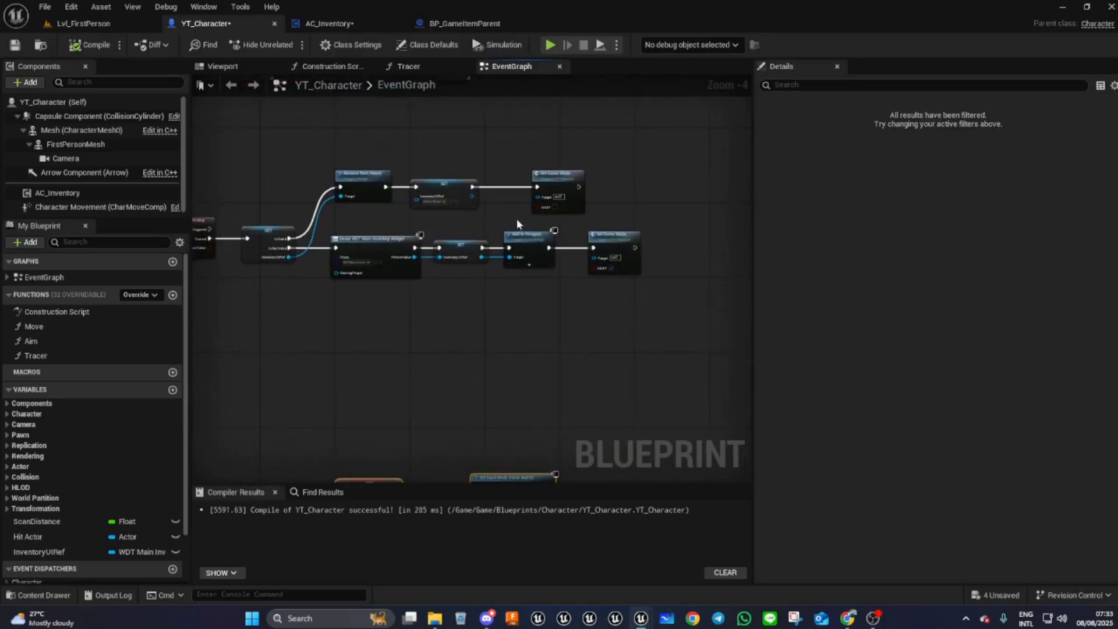
right_drag(399, 369, 437, 453)
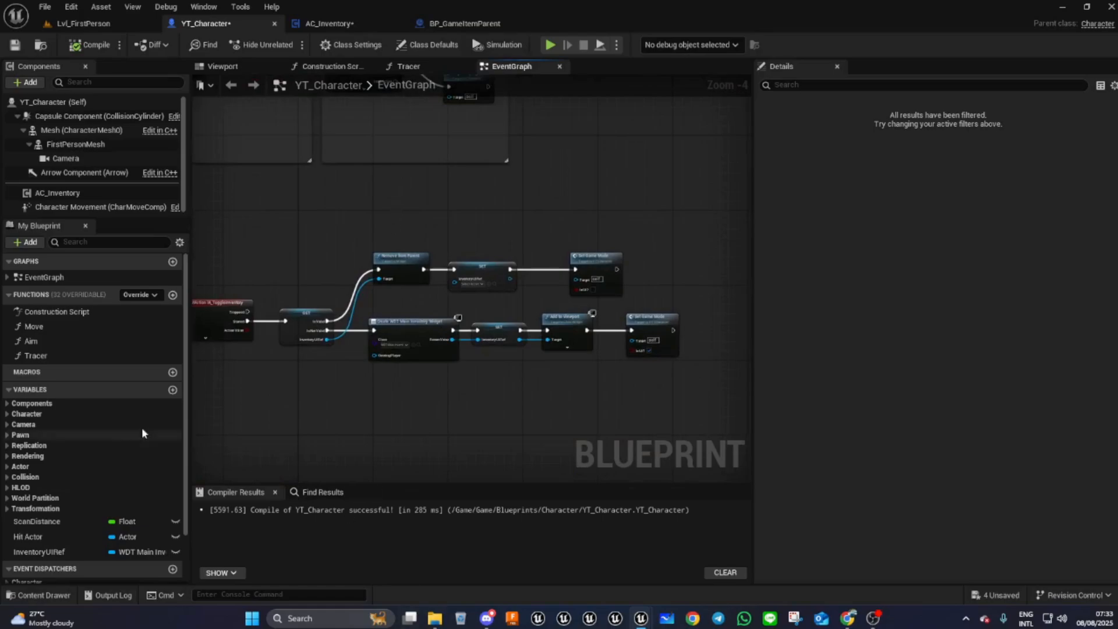
- Open the WDT_InventorySlot widget blueprint from the UI folder
click(45, 594)
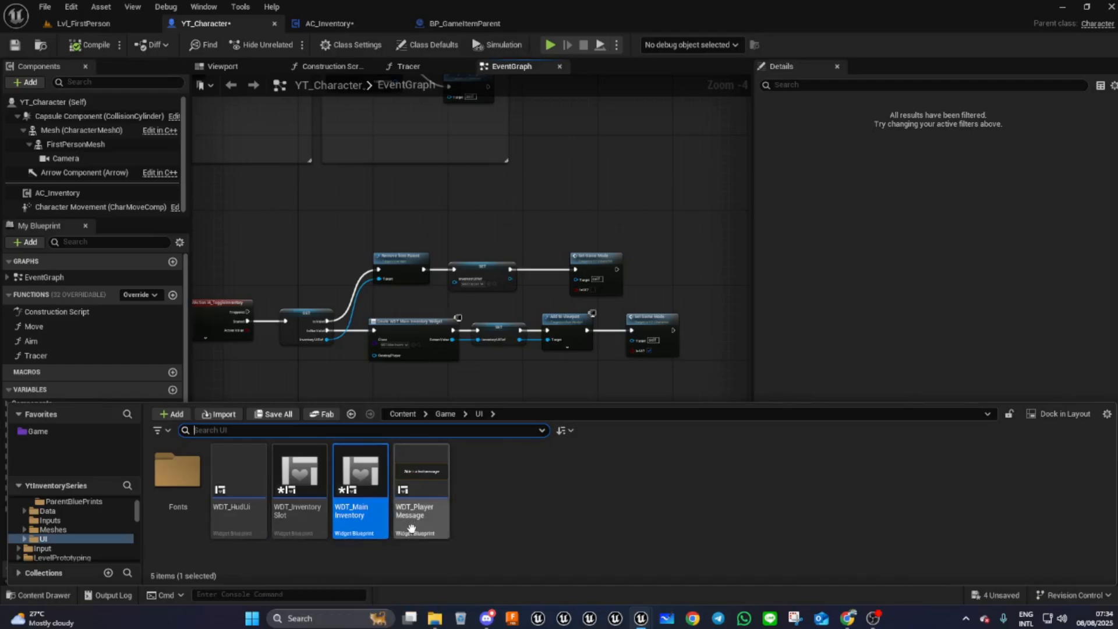
double_click(306, 493)
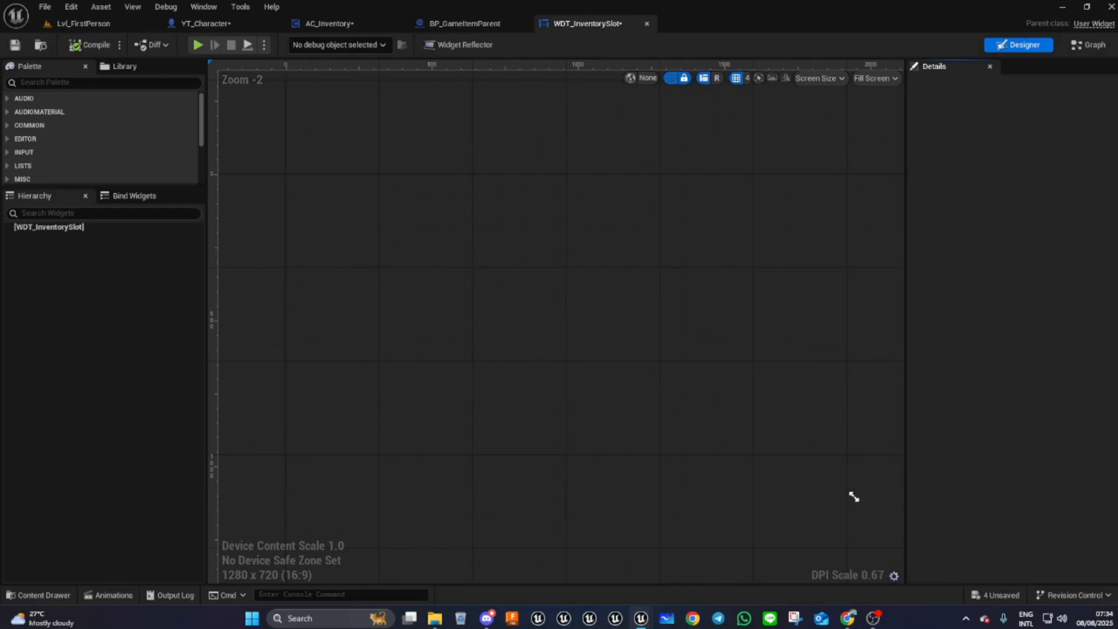
right_drag(419, 268, 429, 297)
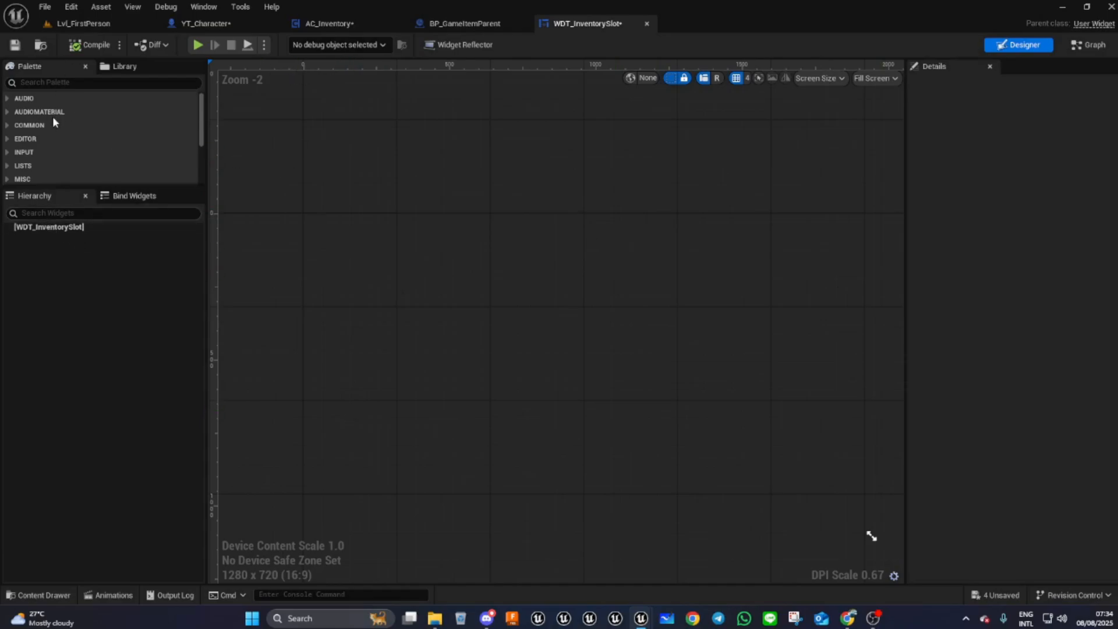
- Add a Size Box as the root of the WDT_InventorySlot widget
click(47, 82)
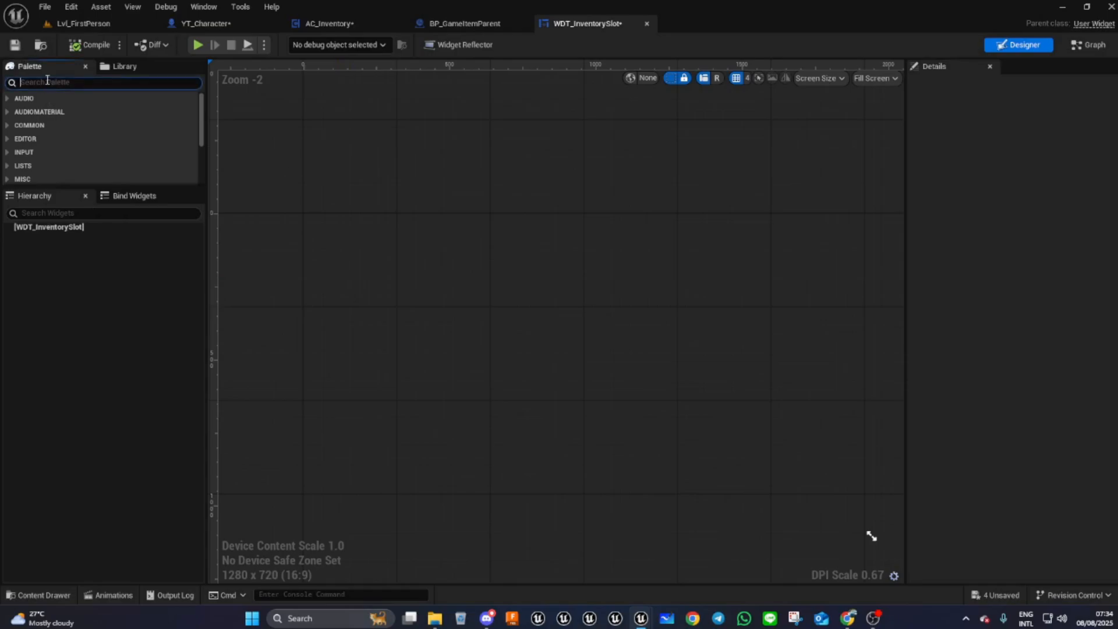
text(size)
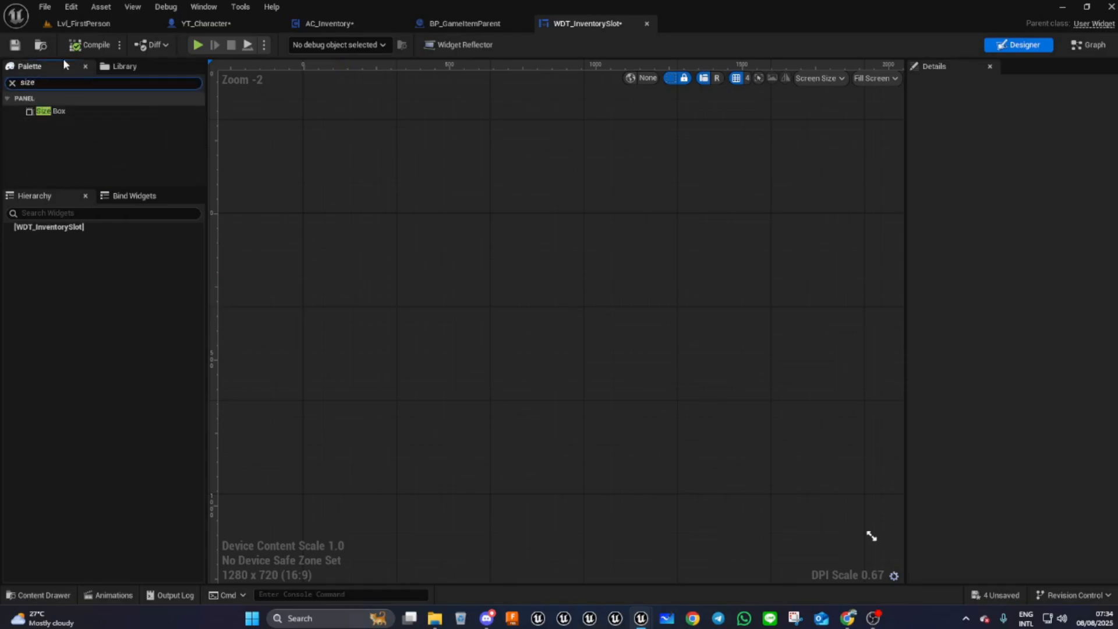
drag(66, 109, 46, 233)
click(158, 238)
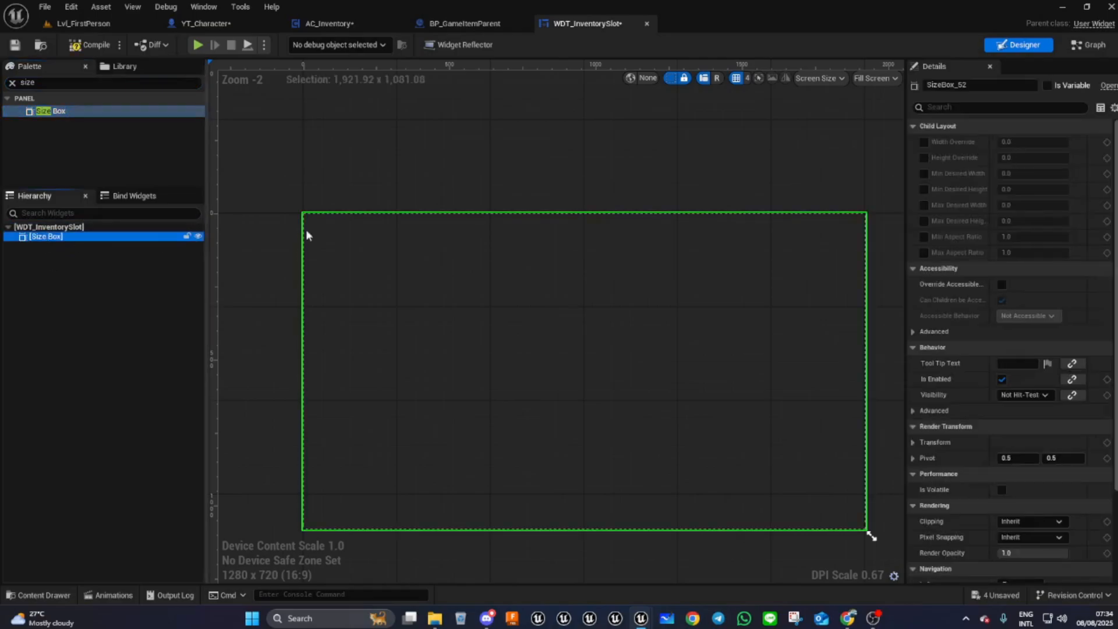
- Switch the designer preview size mode to Desired on Screen
click(874, 78)
click(885, 149)
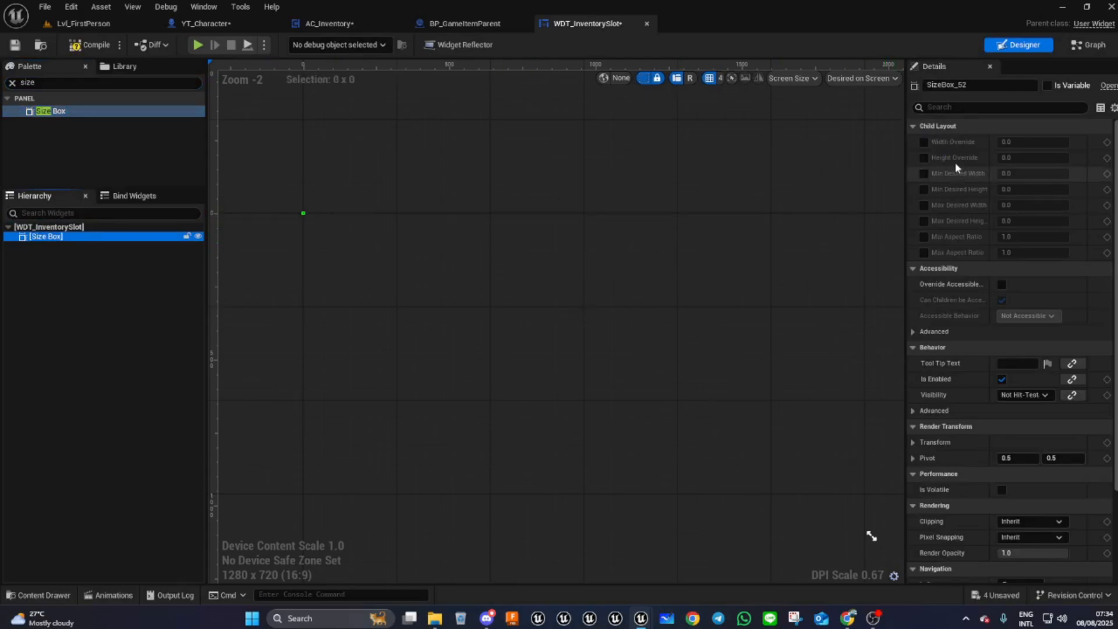
- Enable width and height overrides on the Size Box and set them to 900 and 100
click(923, 142)
click(923, 158)
click(1027, 141)
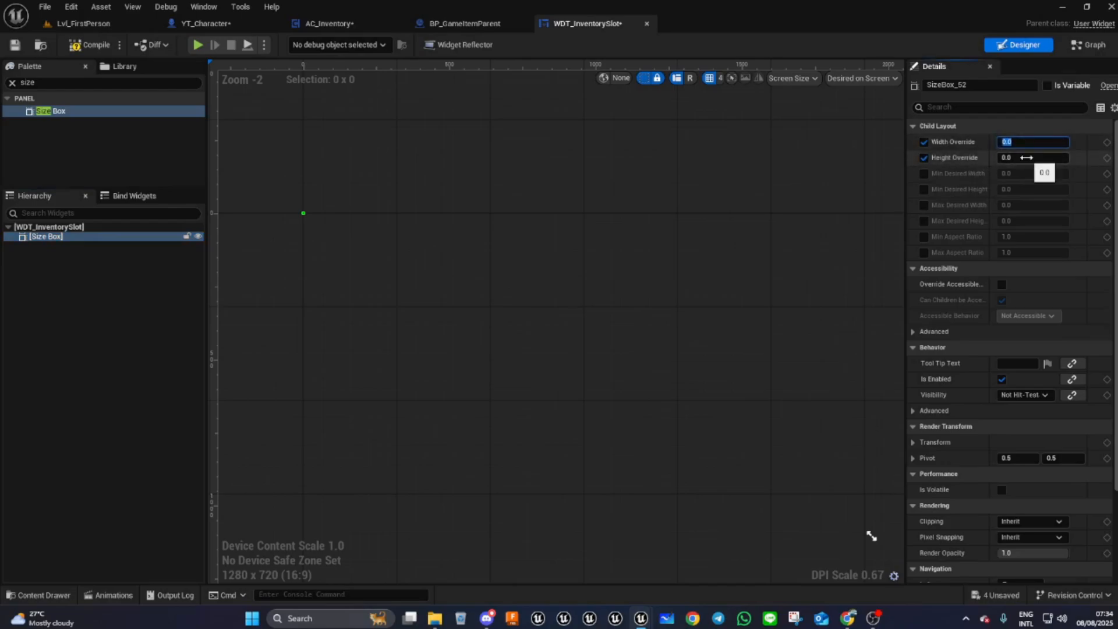
text(900)
click(1016, 158)
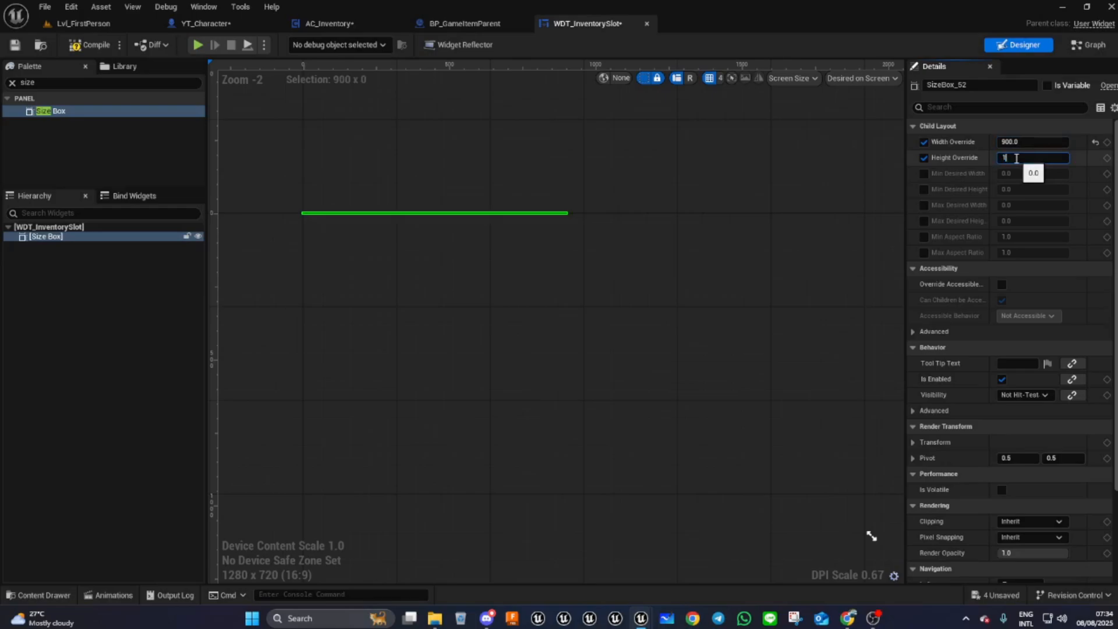
text(100)
key(Return)
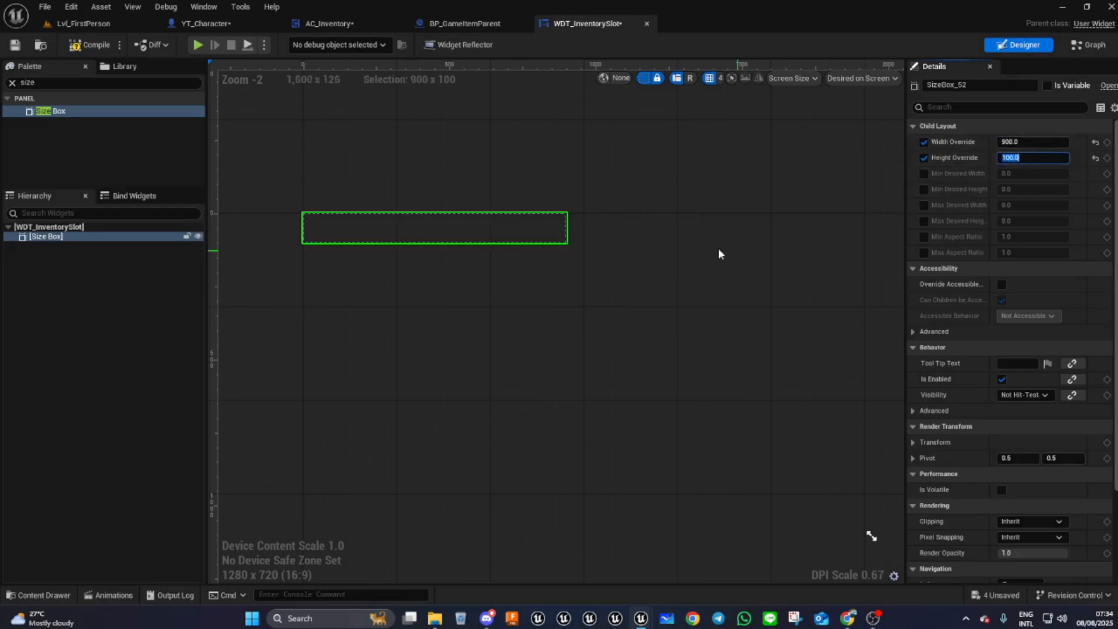
- Place a Button widget inside the Size Box
right_drag(295, 302, 365, 360)
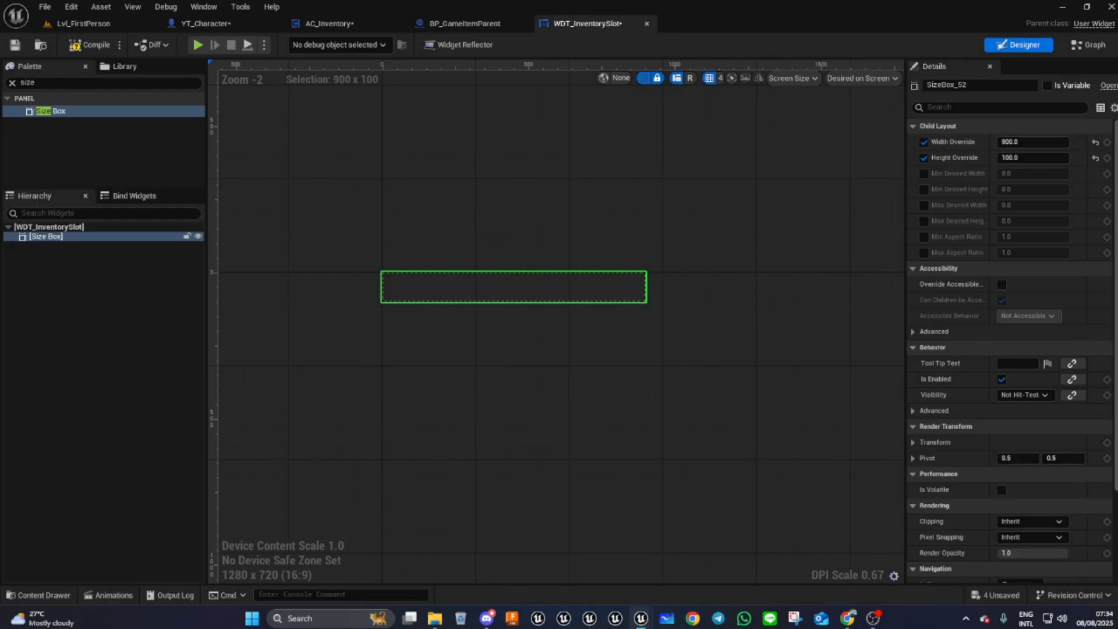
click(44, 84)
text(Size)
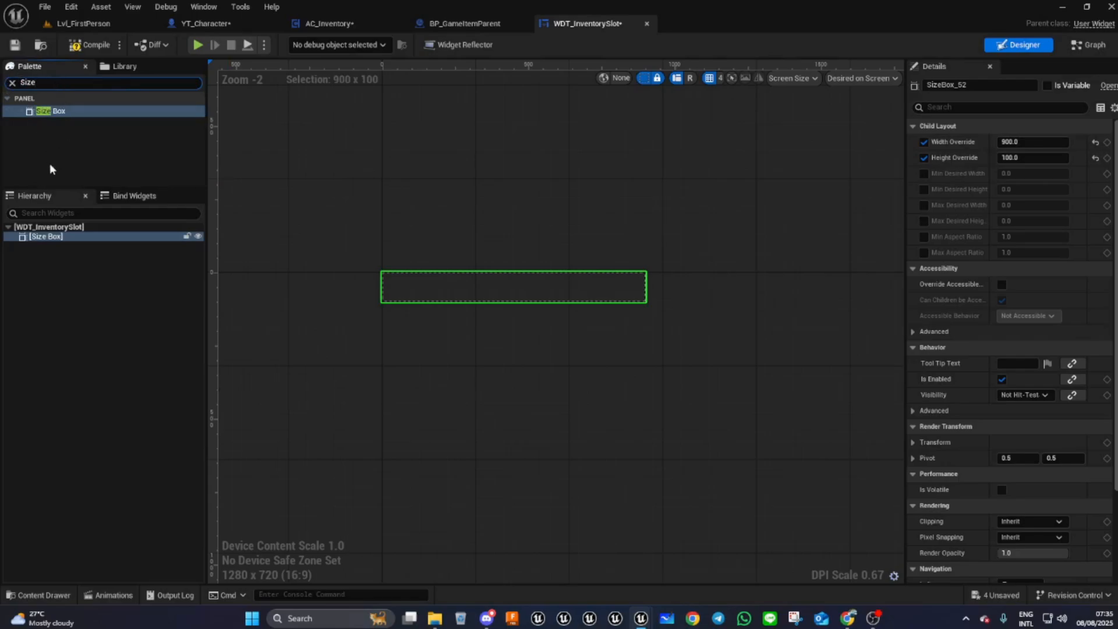
drag(56, 83, 2, 82)
text(butt)
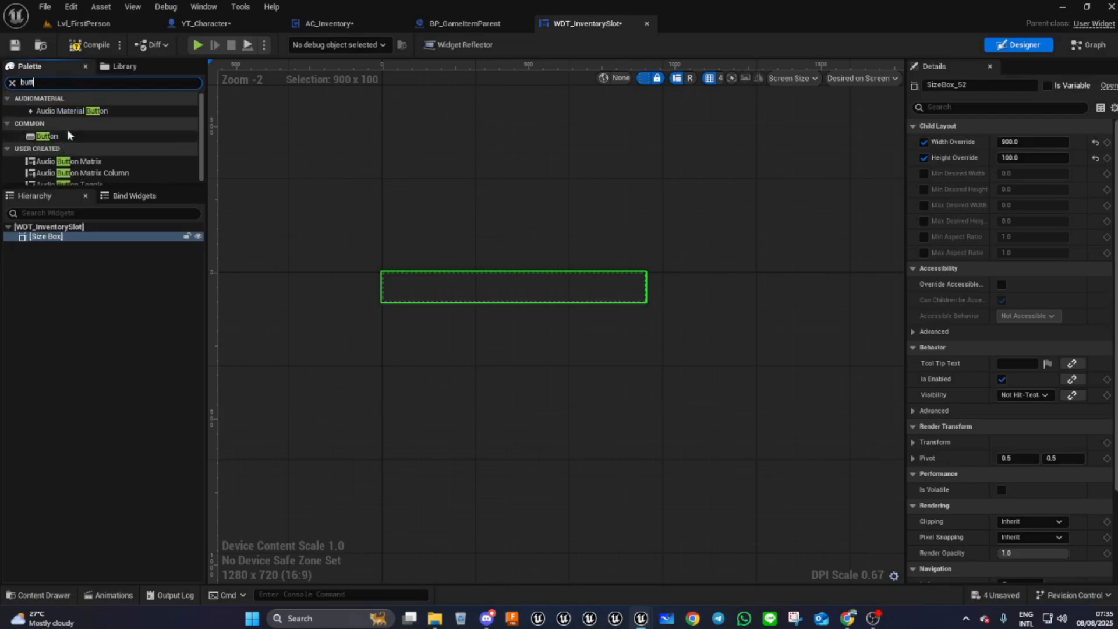
drag(46, 136, 47, 241)
scroll(431, 288, up, 2)
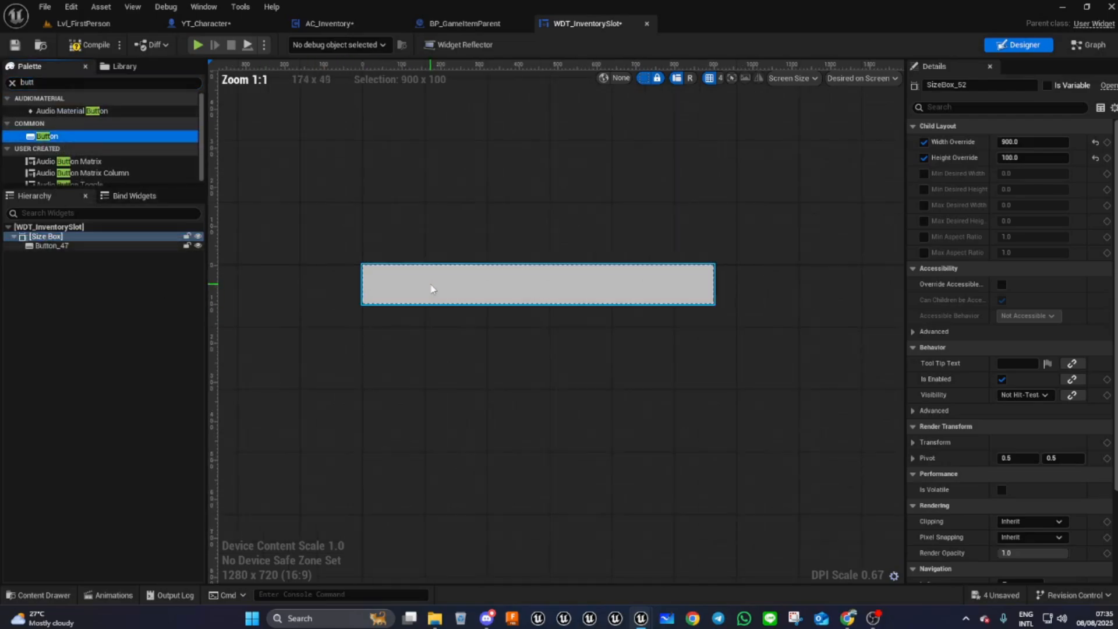
- Turn off Is Focusable on the button and compile the widget
click(53, 245)
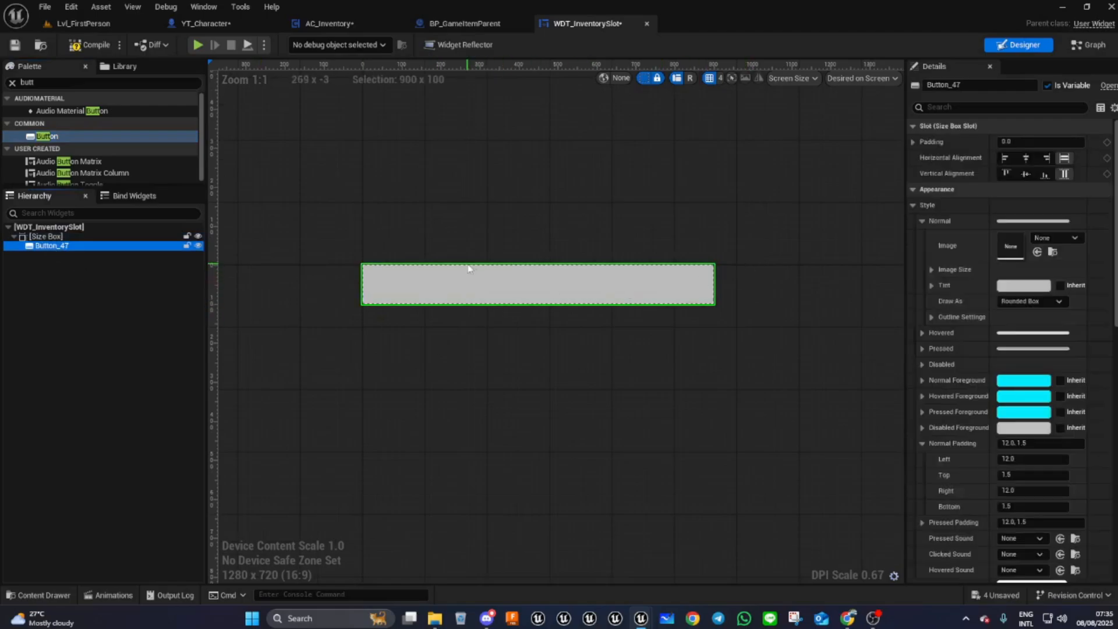
scroll(399, 271, up, 1)
scroll(372, 277, up, 1)
scroll(373, 278, down, 1)
scroll(373, 278, up, 1)
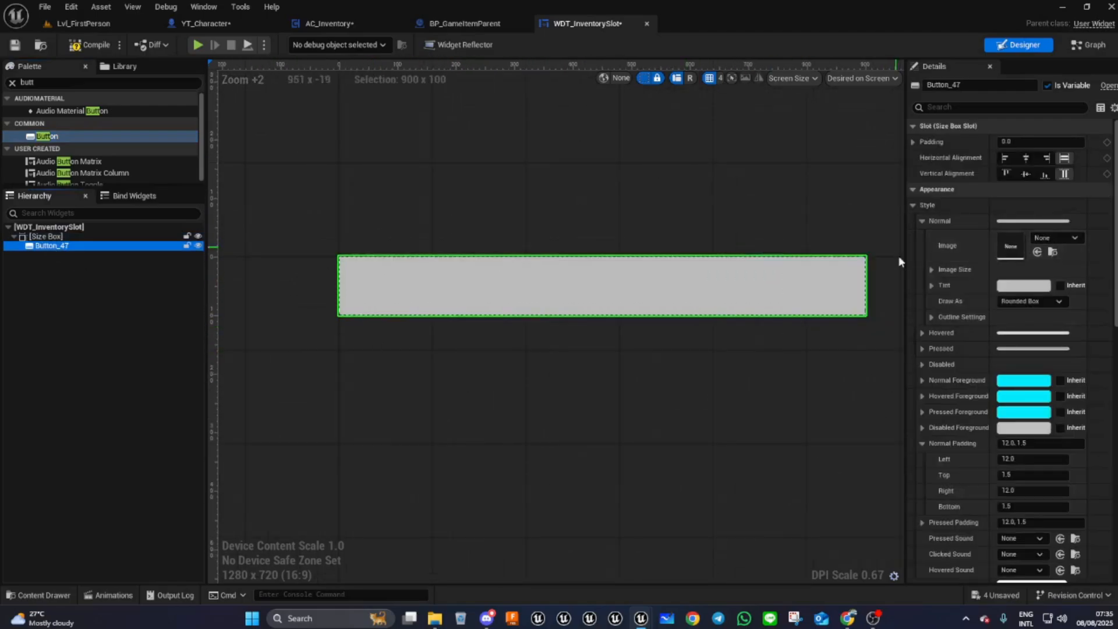
right_drag(664, 402, 619, 415)
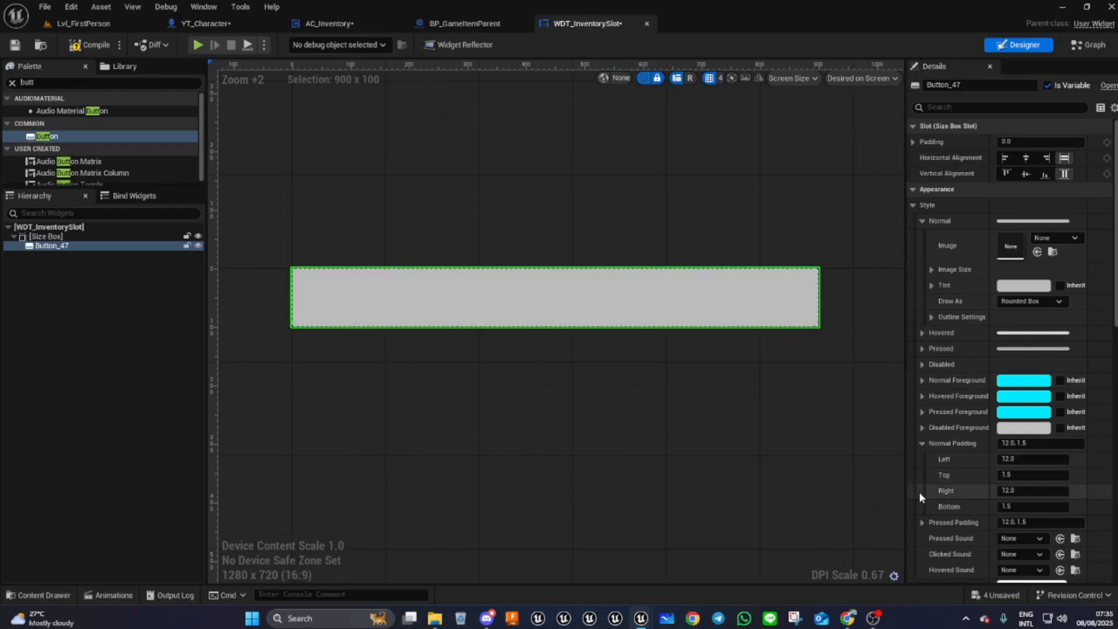
scroll(985, 410, down, 3)
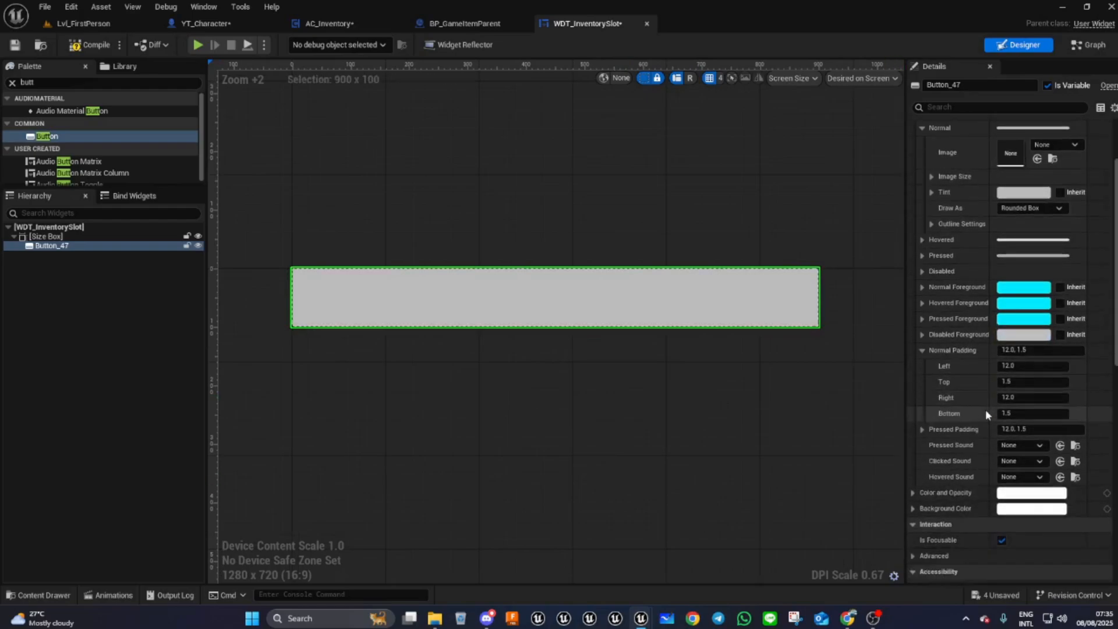
scroll(985, 409, down, 2)
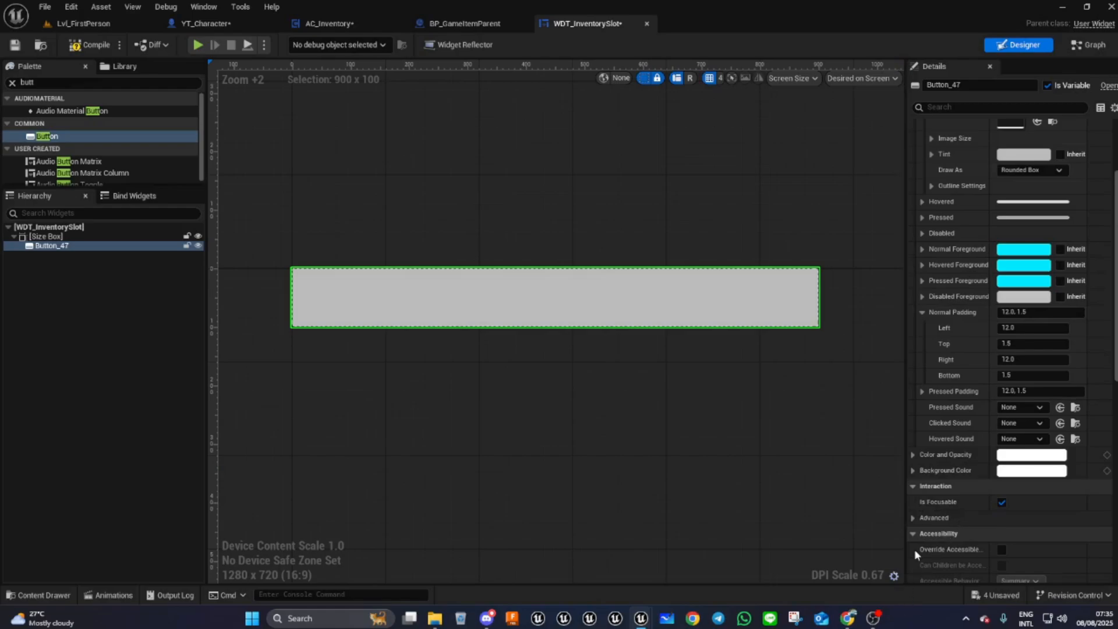
click(1002, 502)
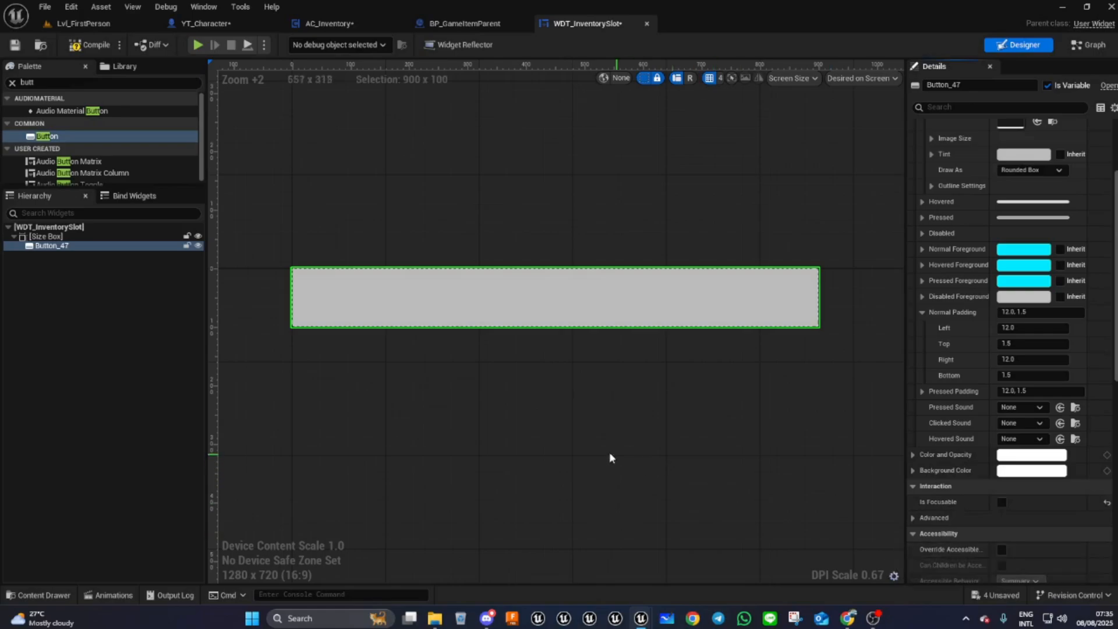
click(94, 48)
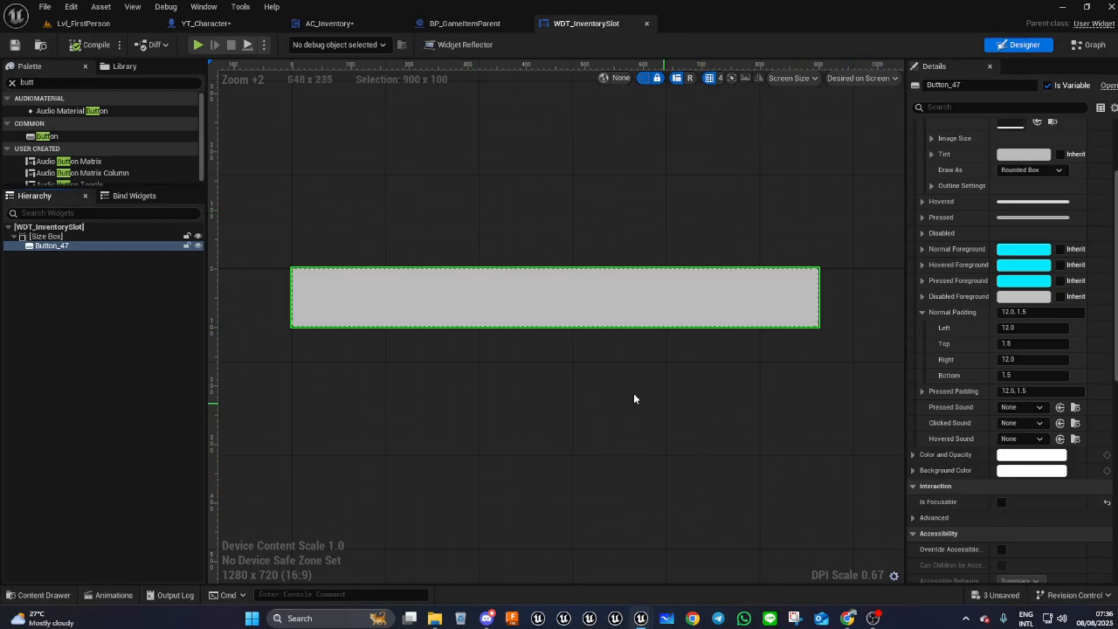
- Set the button's Normal style Draw As option to None
scroll(959, 364, up, 3)
scroll(961, 365, up, 1)
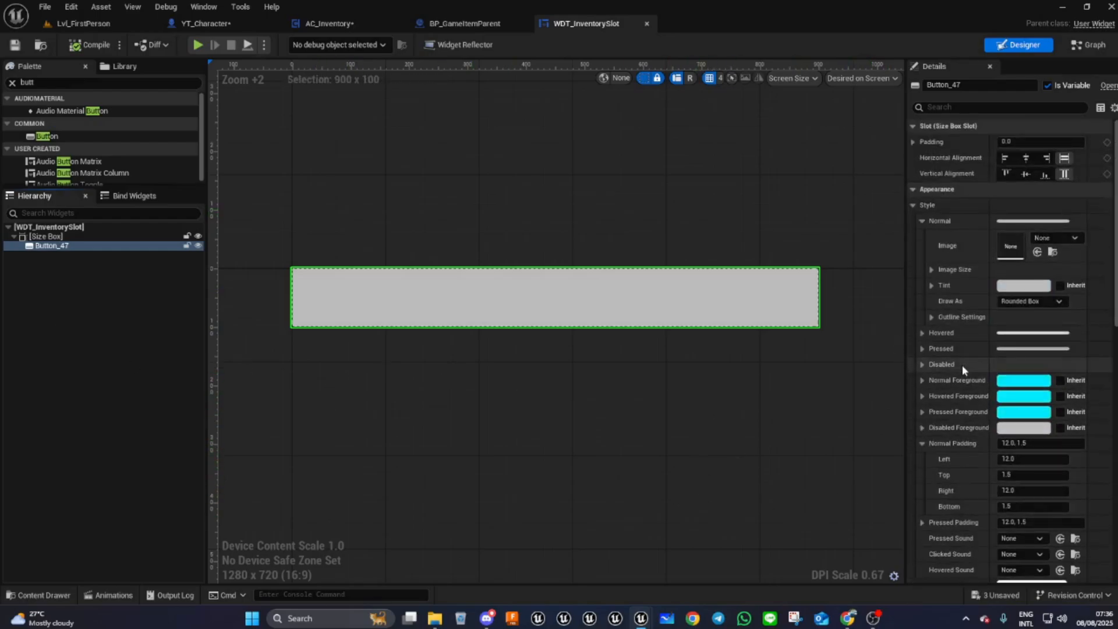
click(1030, 301)
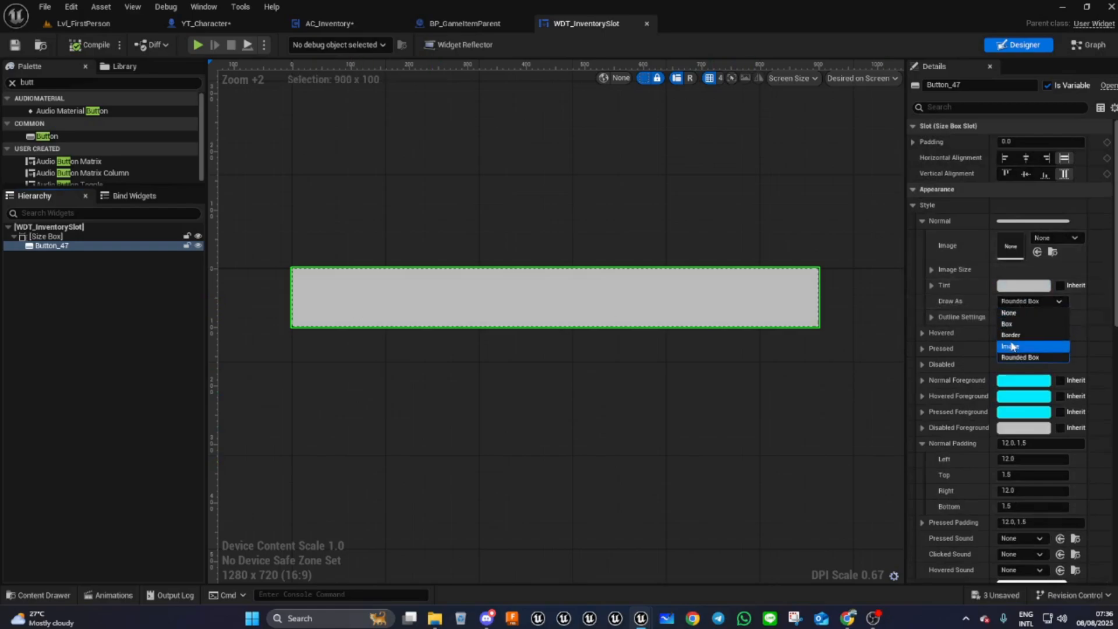
click(1009, 313)
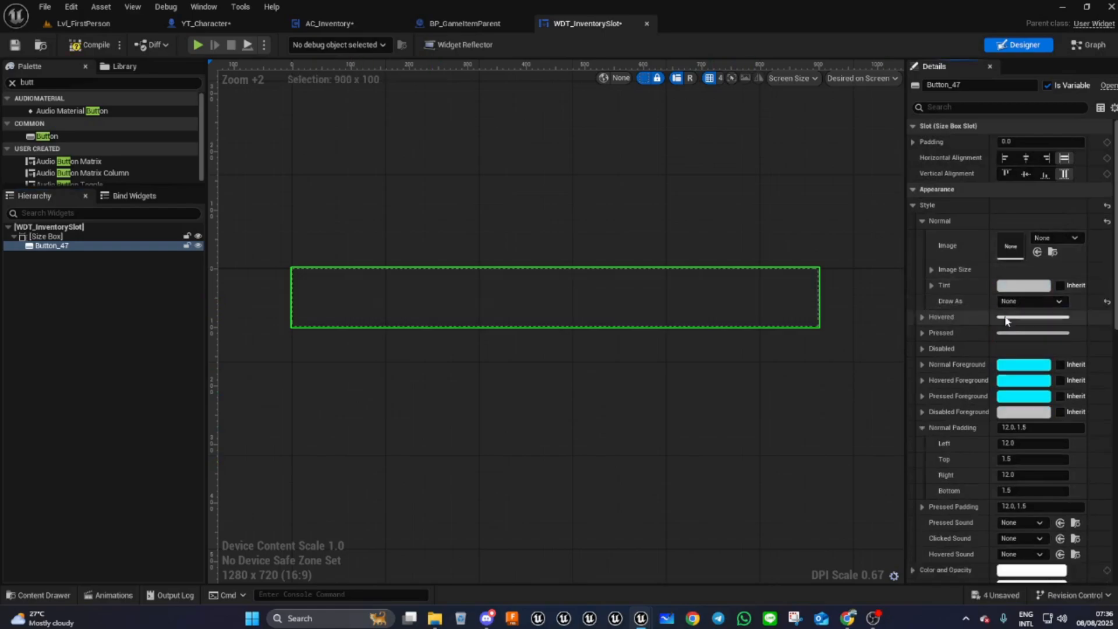
- Copy the Normal style and paste it into the Hovered and Pressed styles of the button
right_click(941, 220)
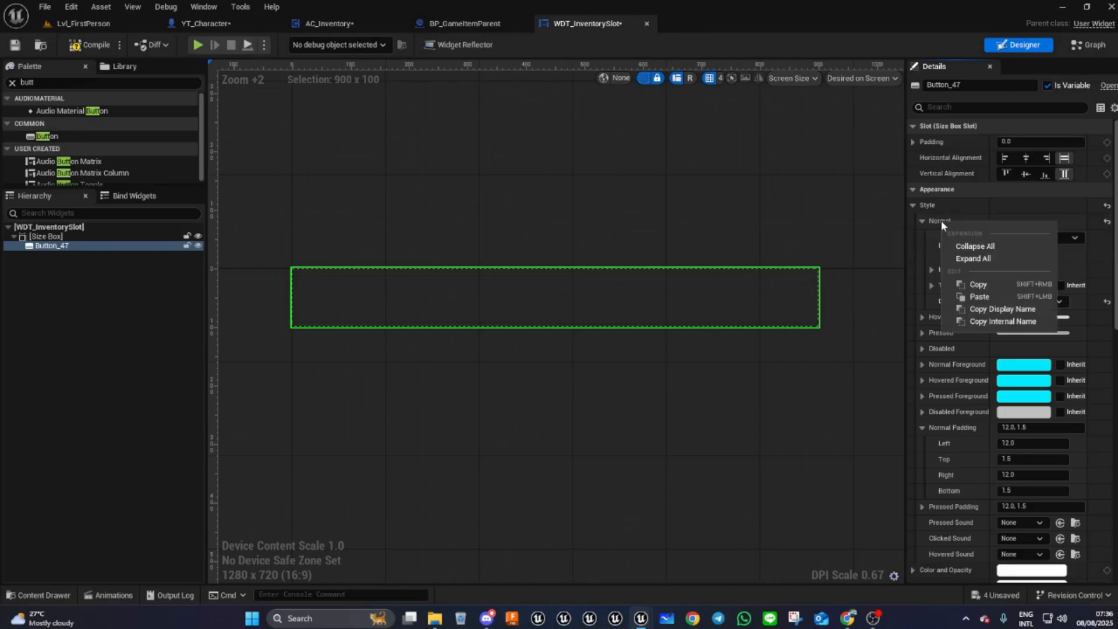
click(977, 285)
right_click(939, 320)
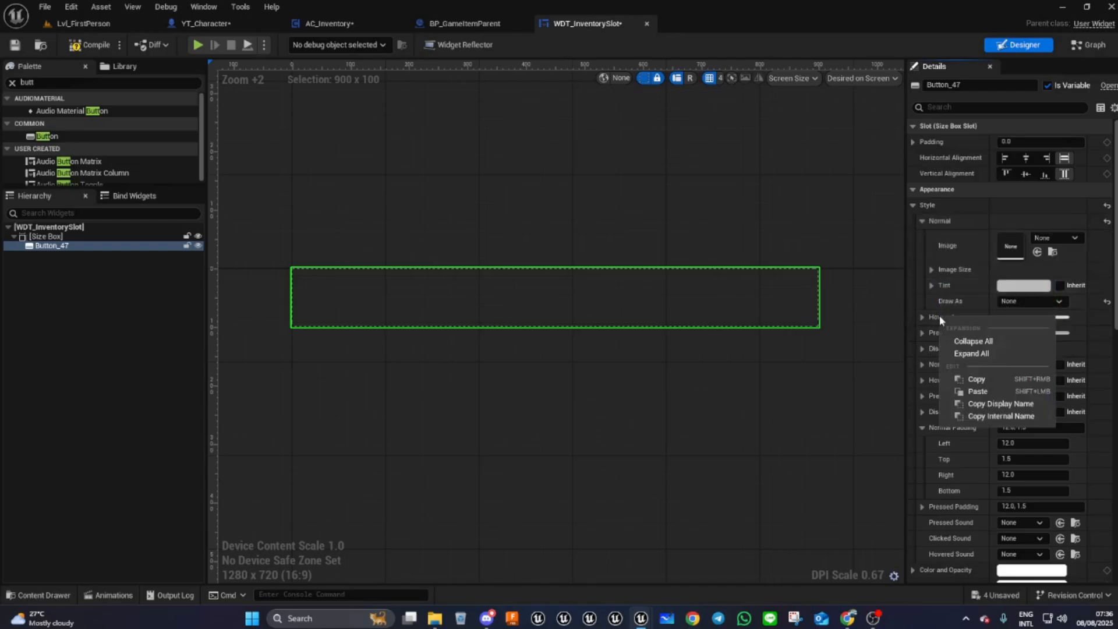
click(970, 391)
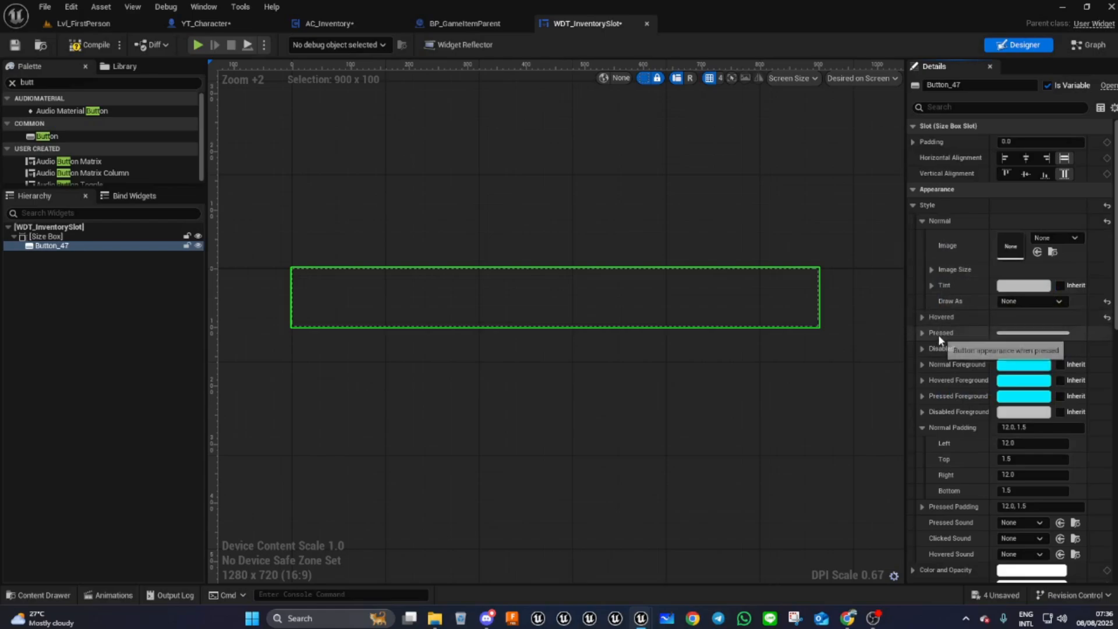
right_click(938, 330)
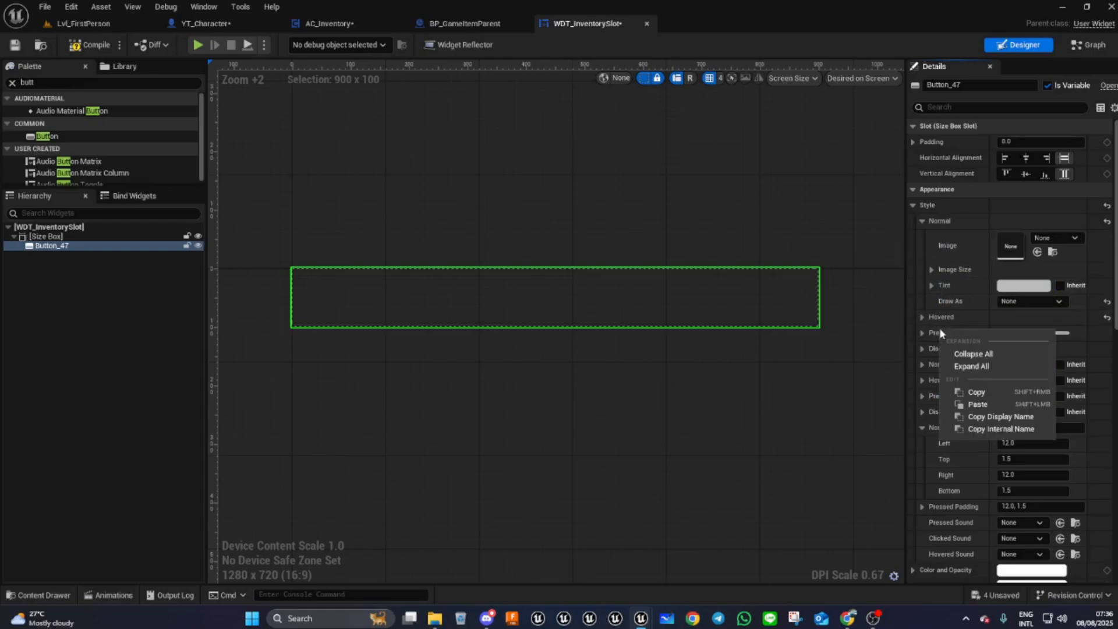
click(976, 404)
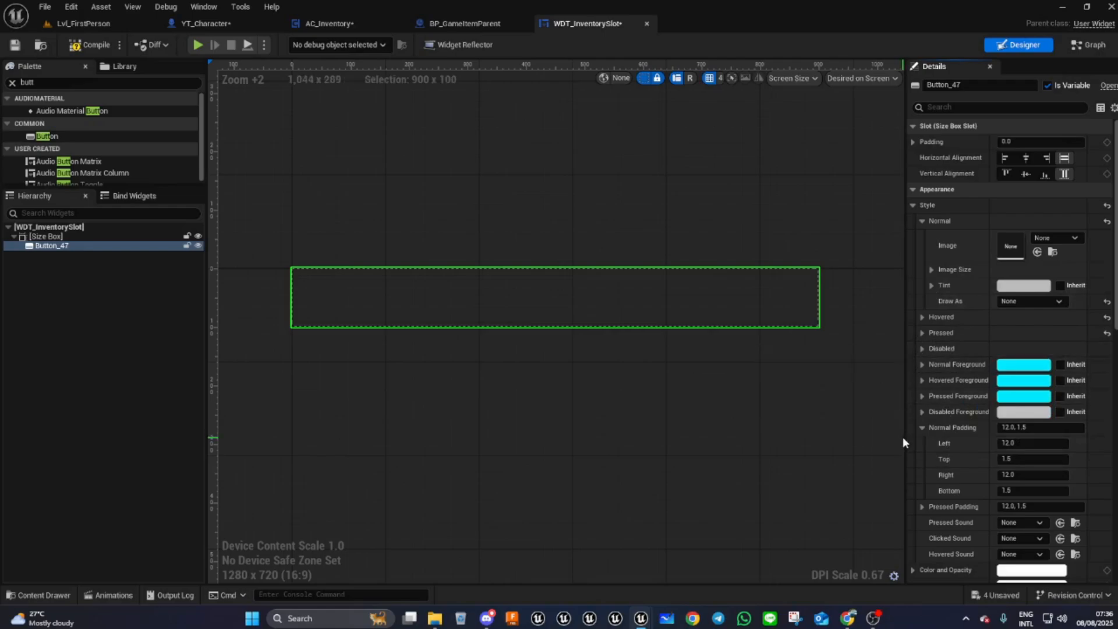
click(922, 221)
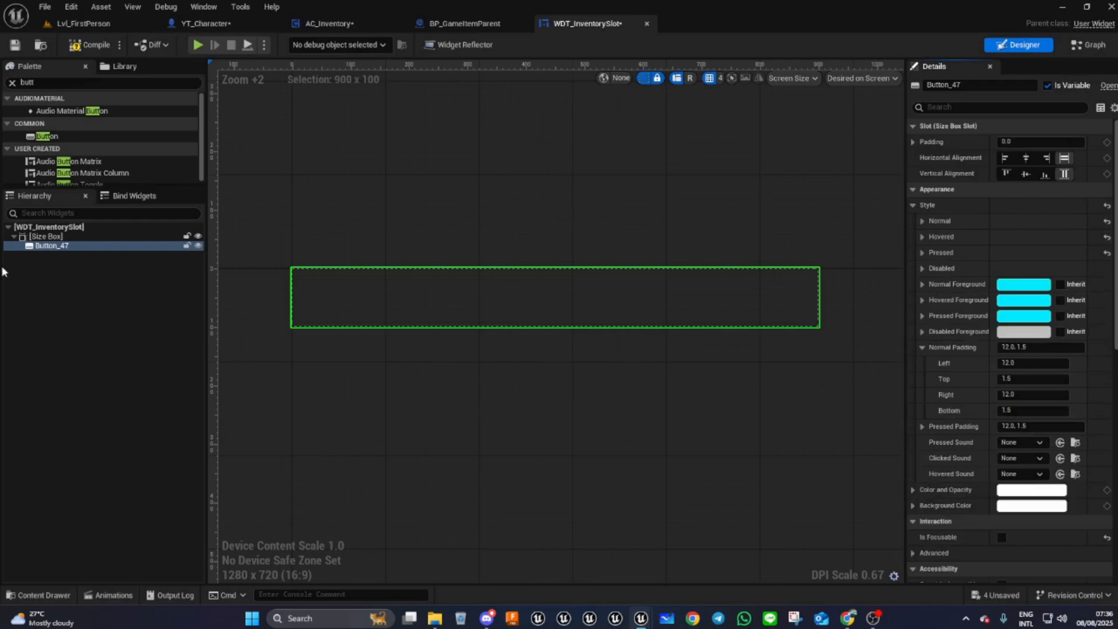
- Add a Border widget inside the button
click(39, 85)
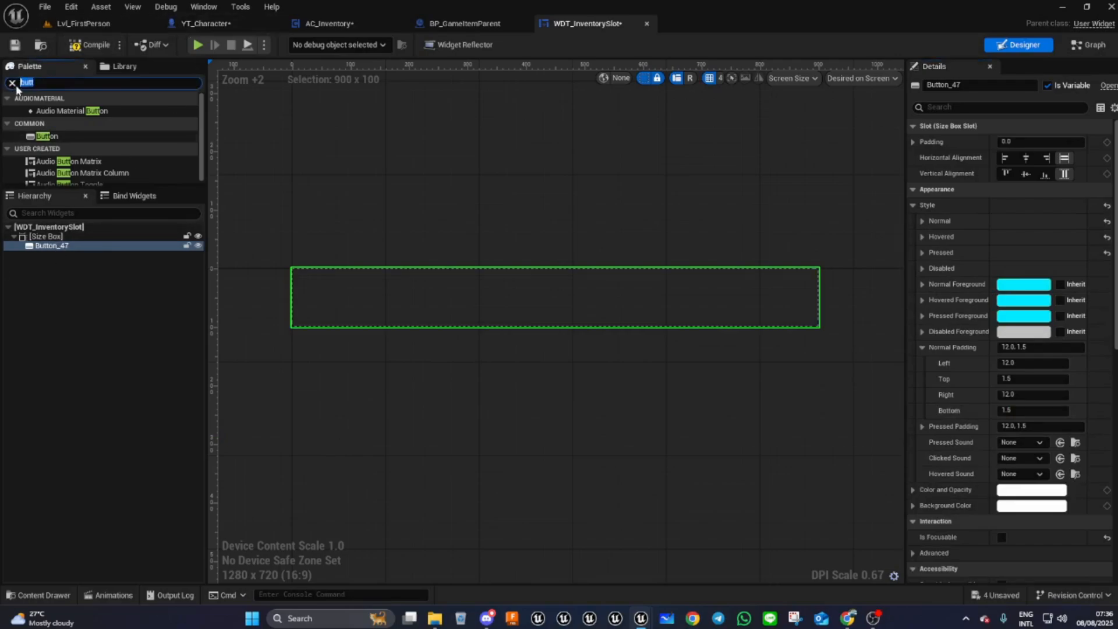
text(bor)
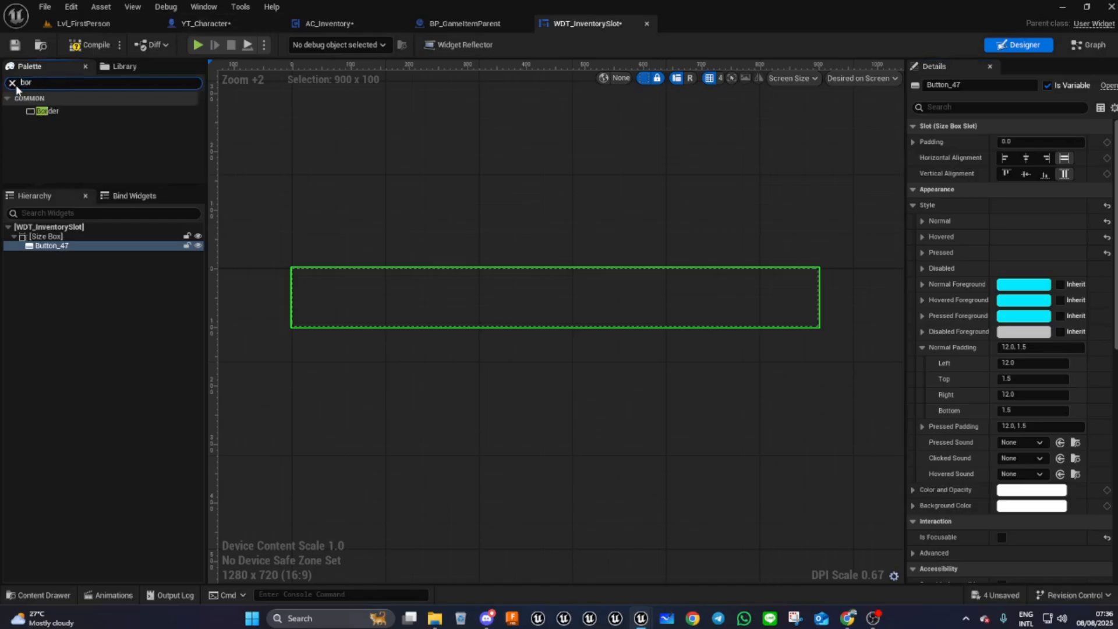
drag(46, 111, 49, 250)
click(54, 255)
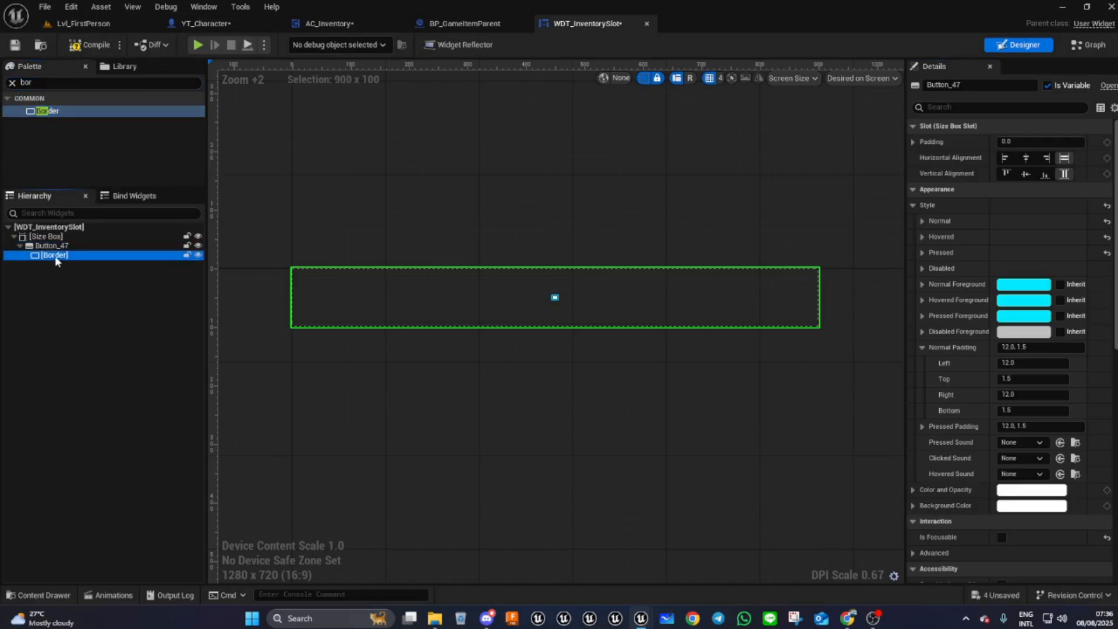
- Set the border's slot padding to 0 with fill horizontal and vertical alignment
click(1025, 141)
text(0)
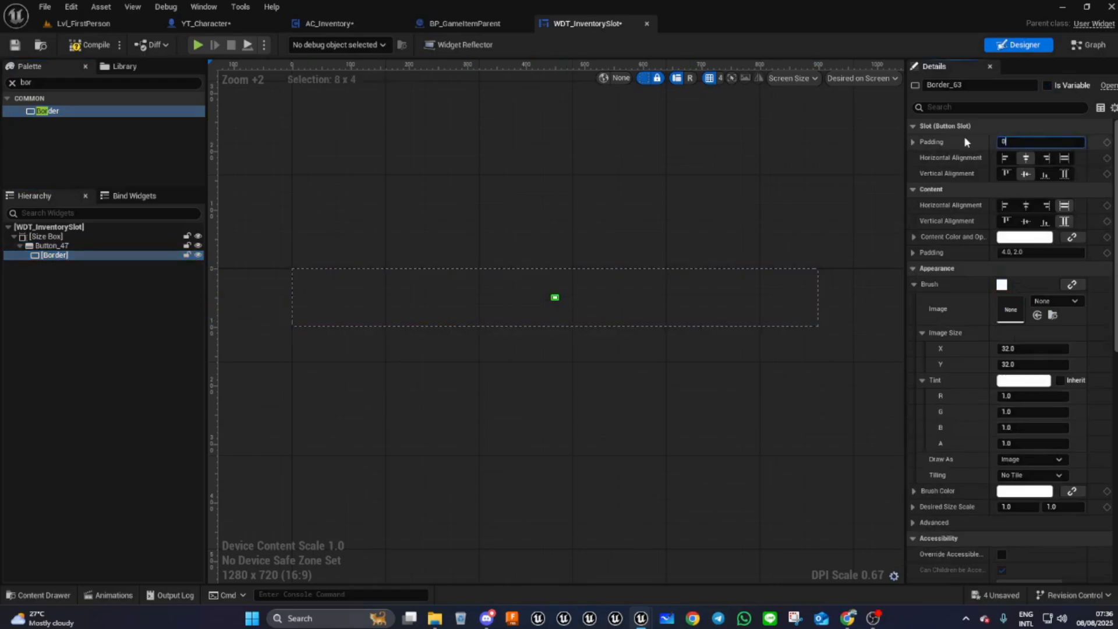
click(1064, 157)
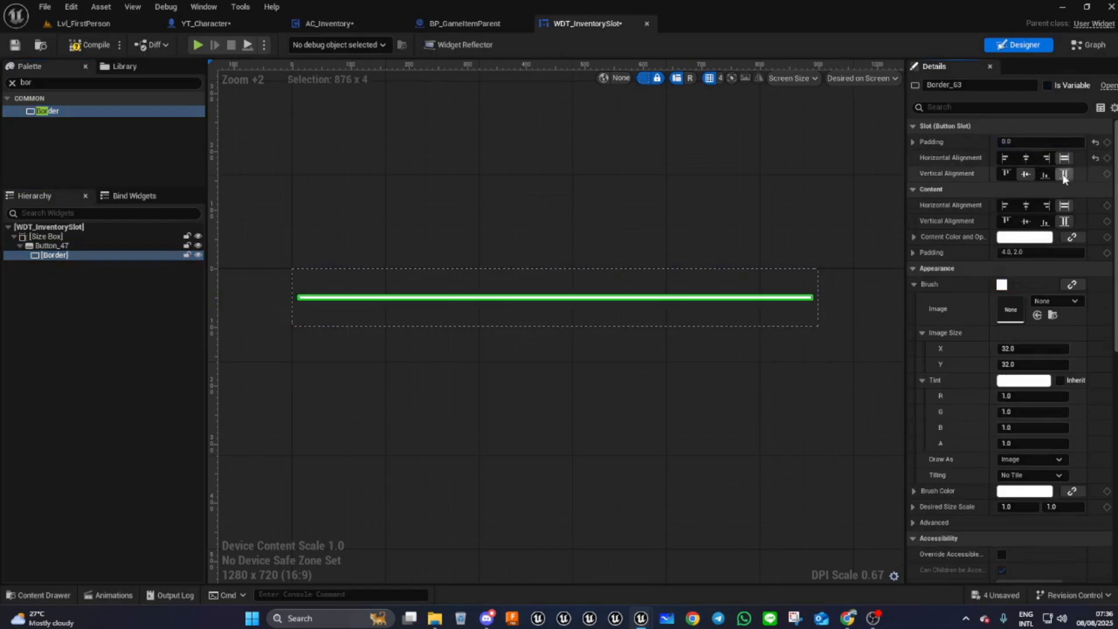
click(1063, 174)
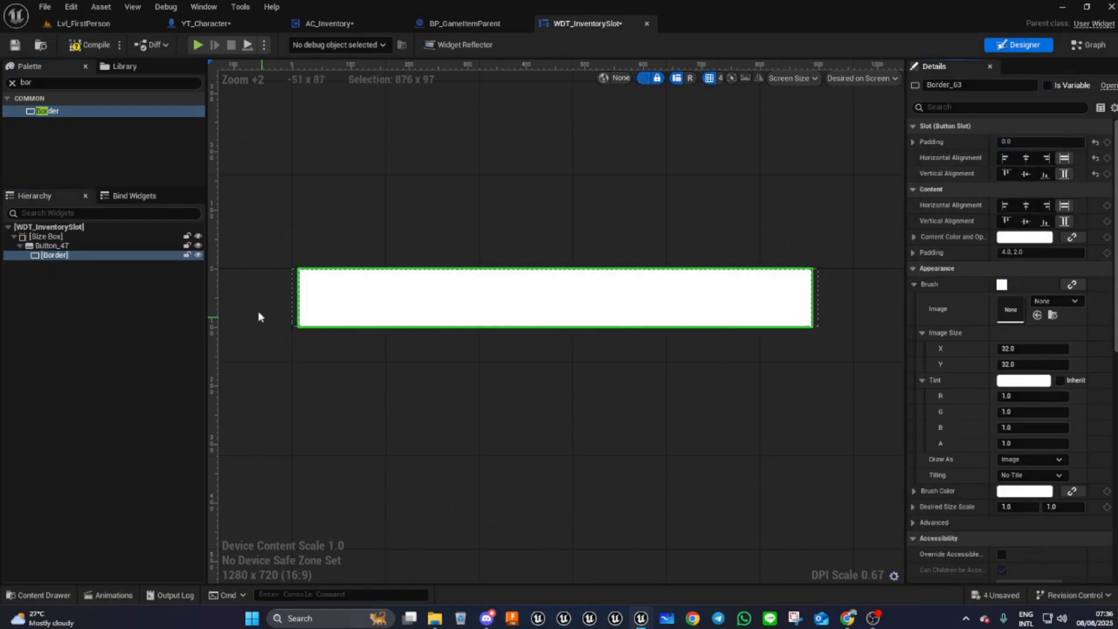
- Select the button and set its Normal Padding to 0
scroll(296, 282, up, 2)
scroll(244, 295, up, 8)
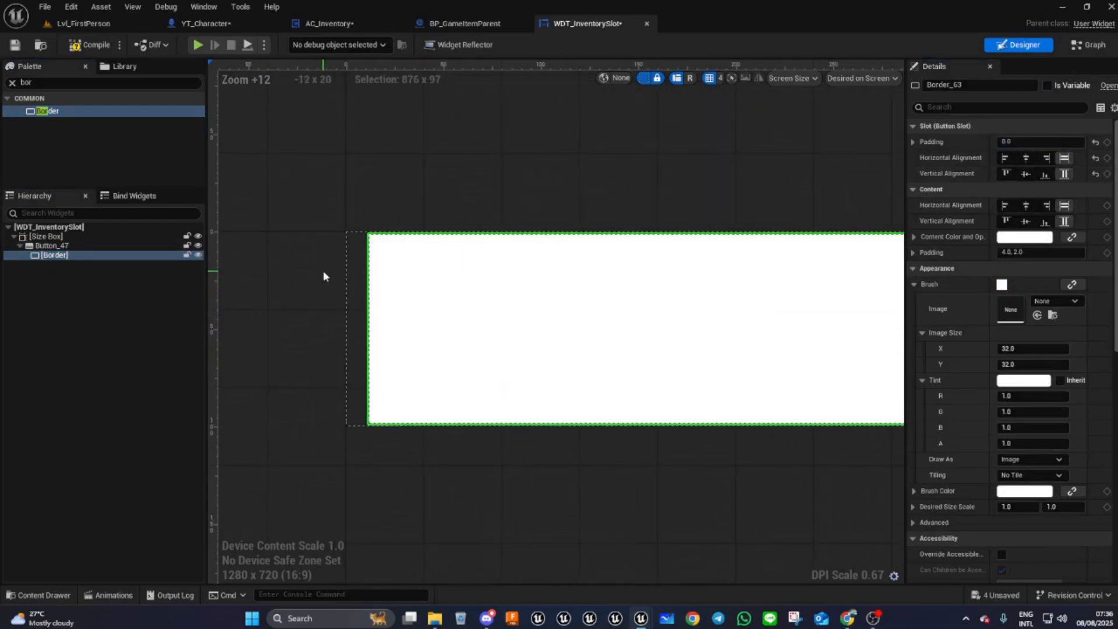
click(356, 368)
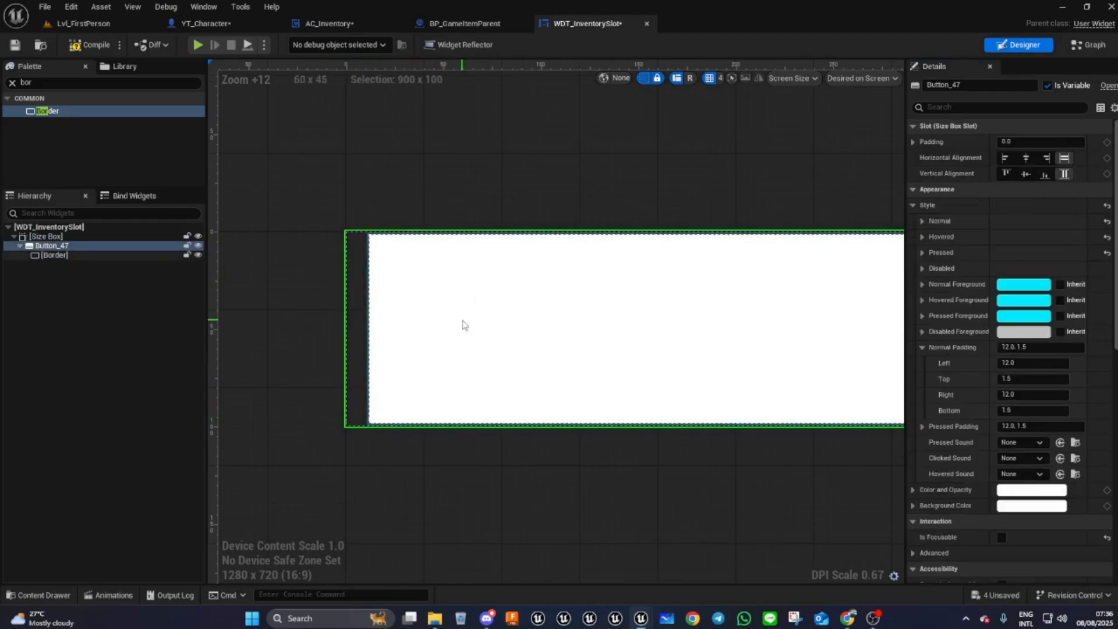
scroll(286, 309, down, 10)
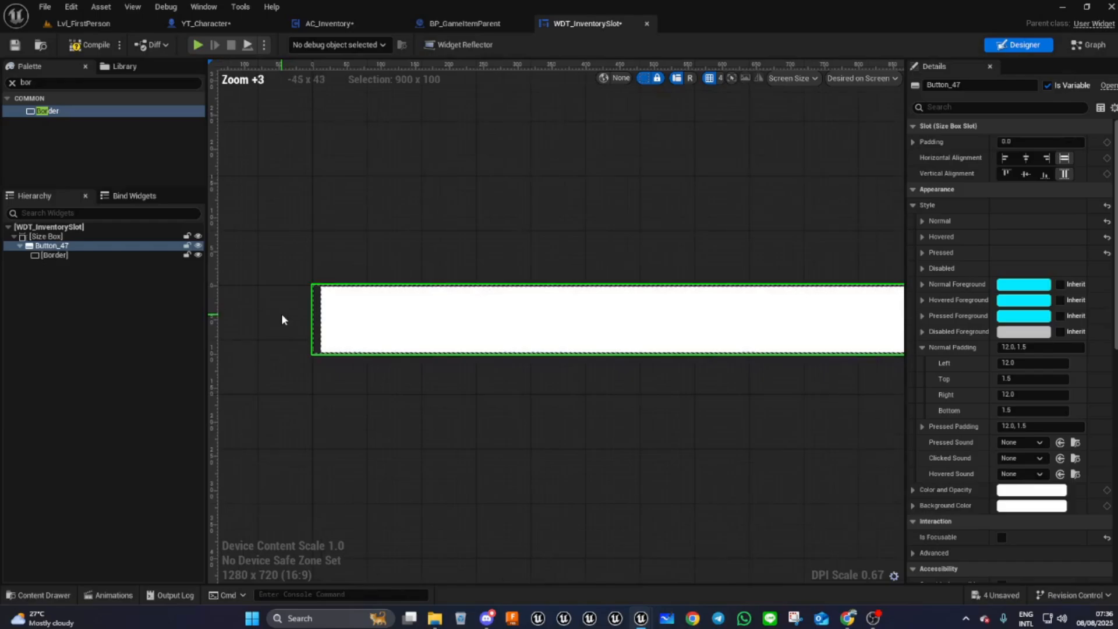
right_drag(681, 407, 643, 373)
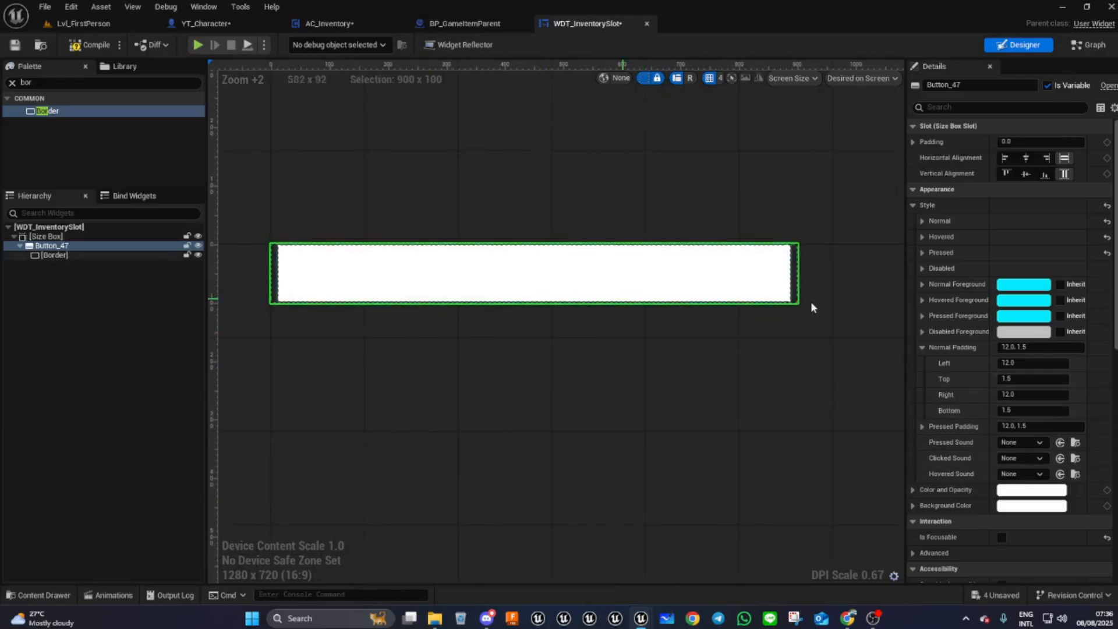
scroll(950, 385, down, 1)
scroll(950, 385, down, 3)
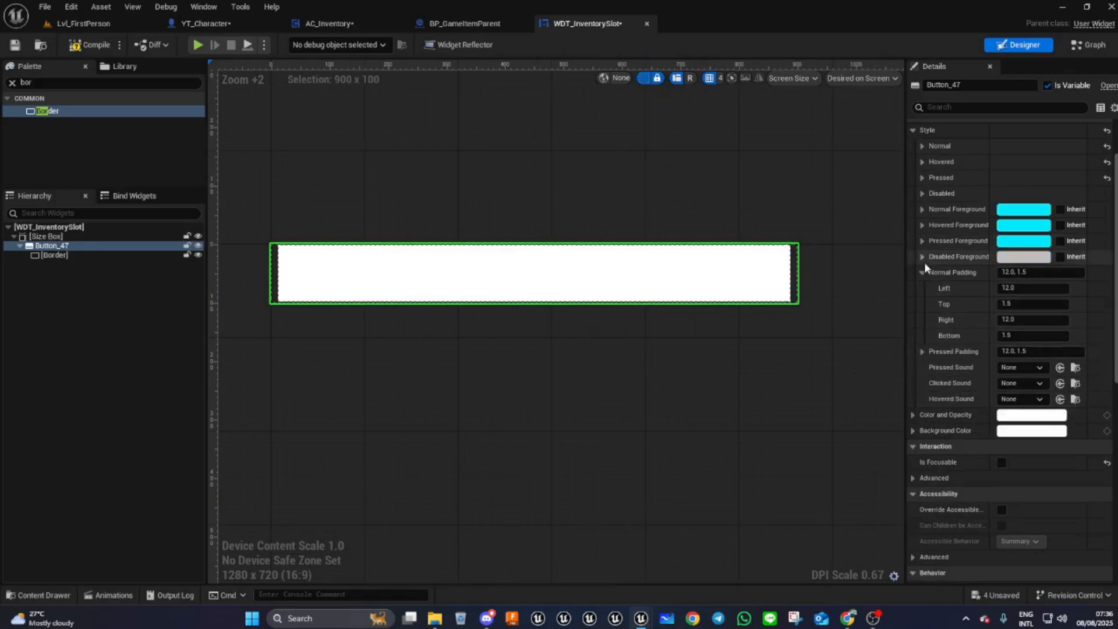
drag(1027, 288, 965, 287)
drag(1040, 272, 848, 279)
text(0)
key(Return)
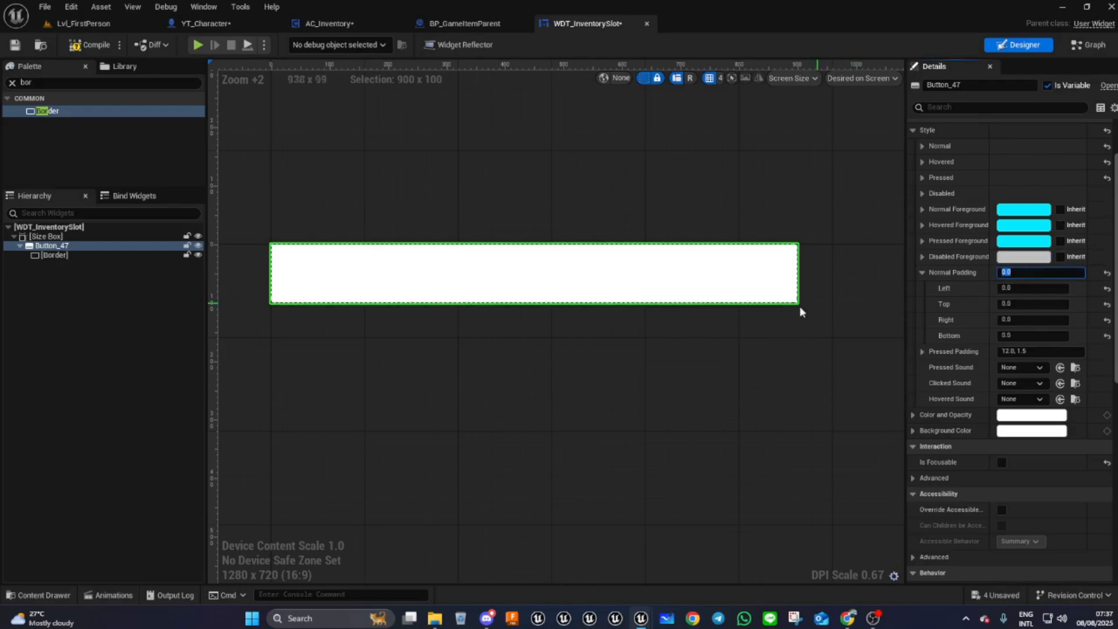
- Select the border and set its content padding to 0
scroll(712, 241, up, 1)
scroll(716, 243, up, 7)
scroll(716, 242, down, 4)
right_drag(606, 406, 818, 429)
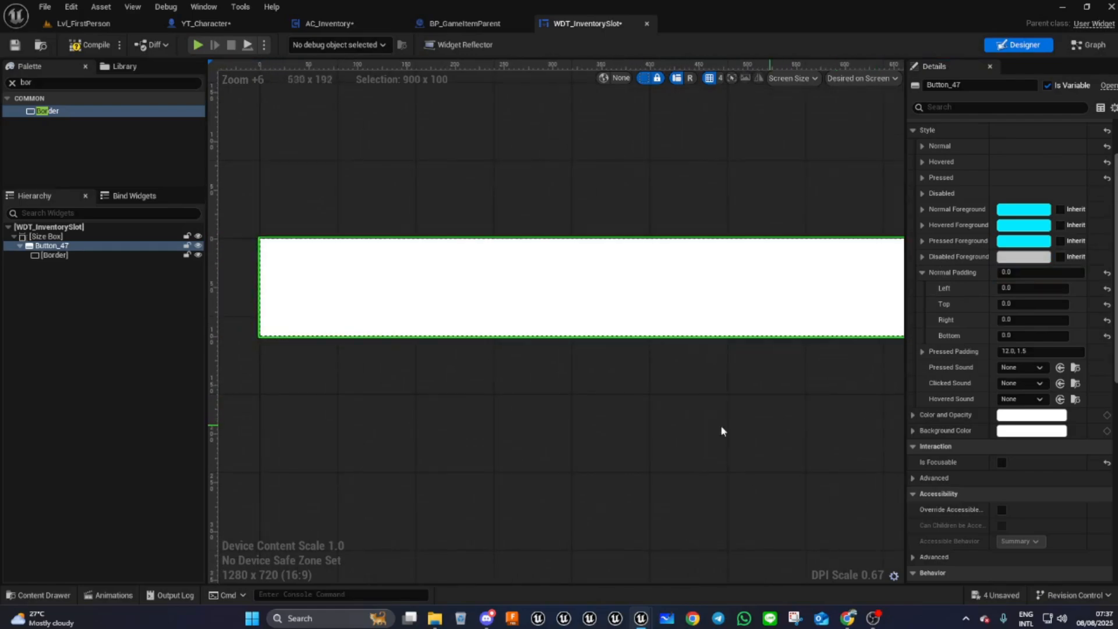
click(45, 255)
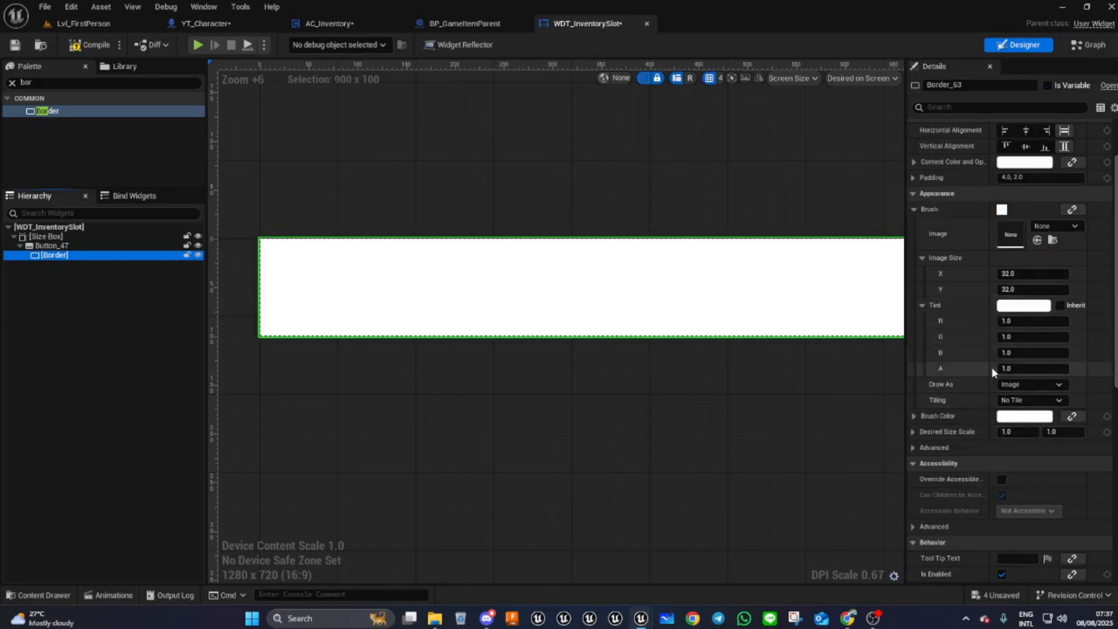
click(1028, 178)
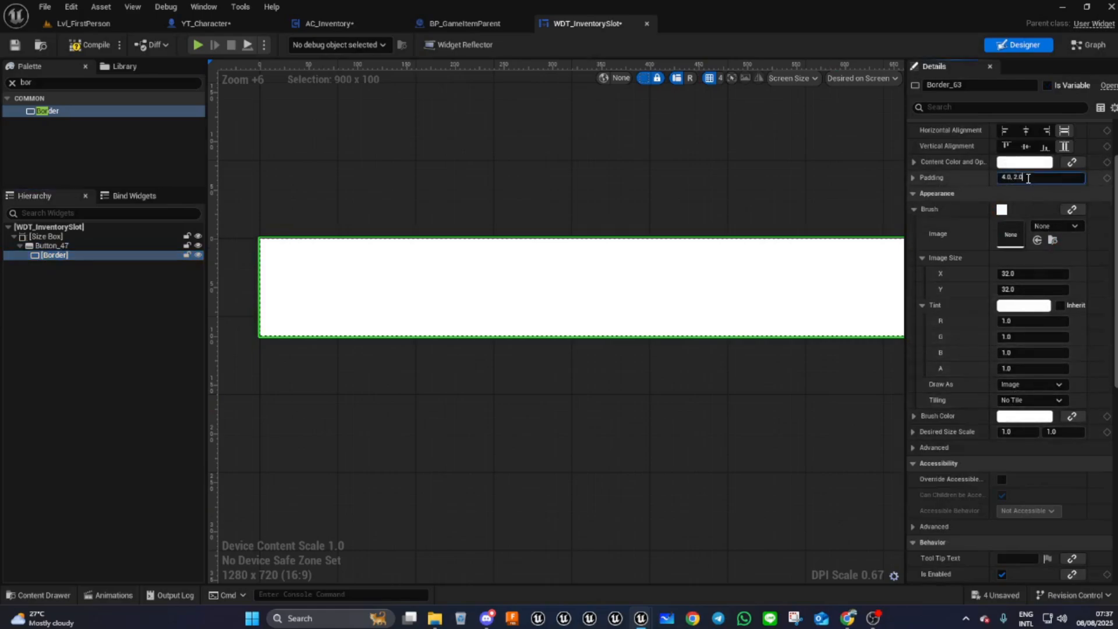
text(0)
key(Return)
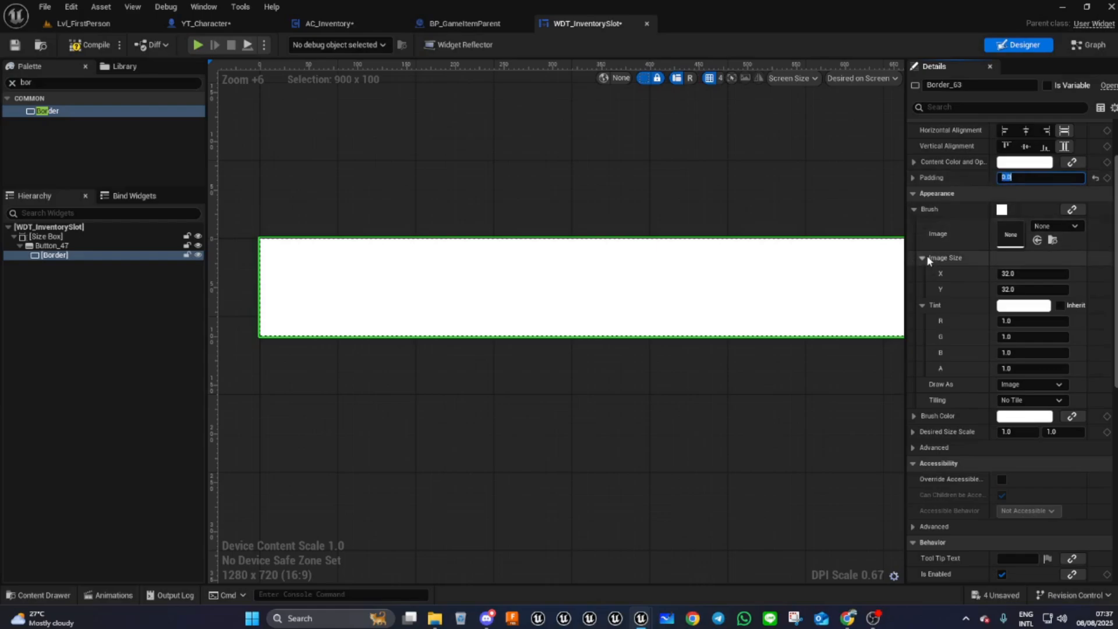
- Set the border brush to draw as a Rounded Box with Fixed Radius rounding
click(1024, 384)
click(1020, 445)
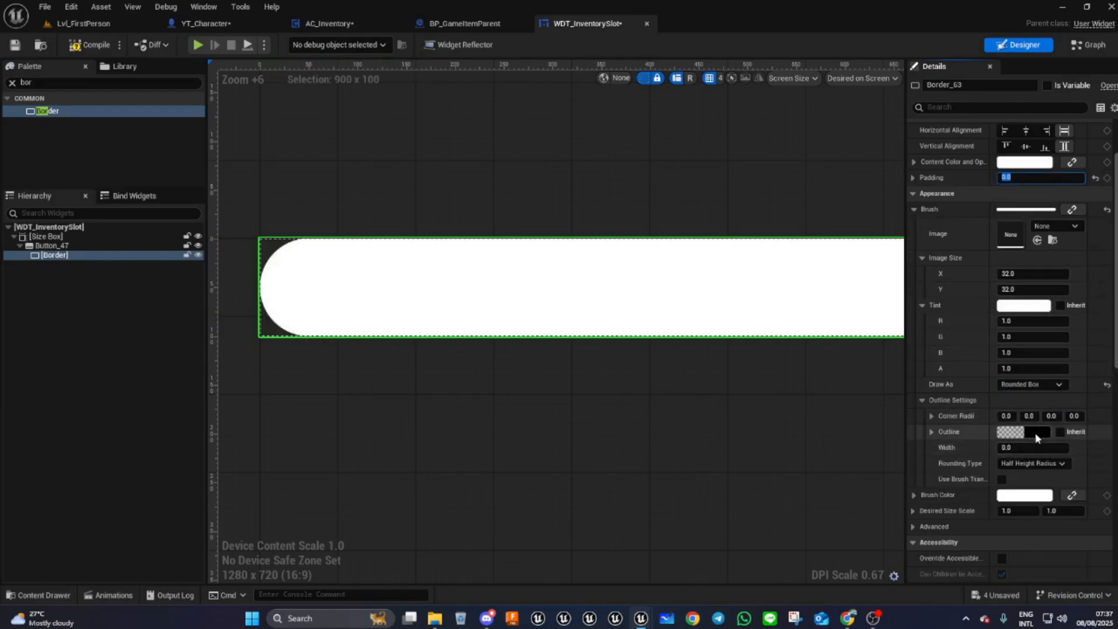
click(1024, 464)
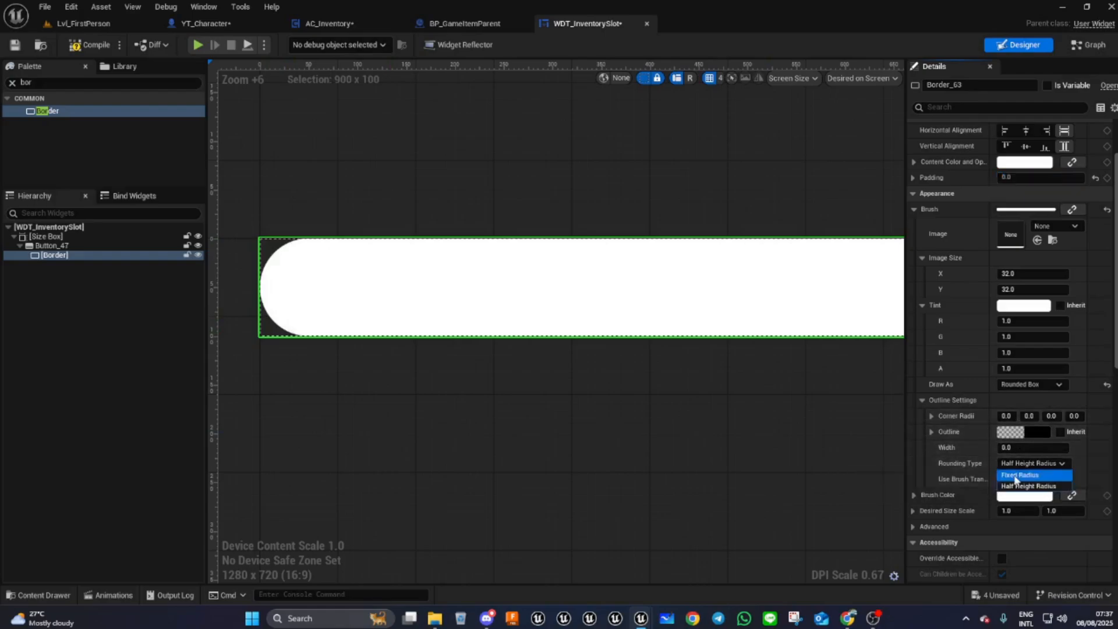
click(1014, 476)
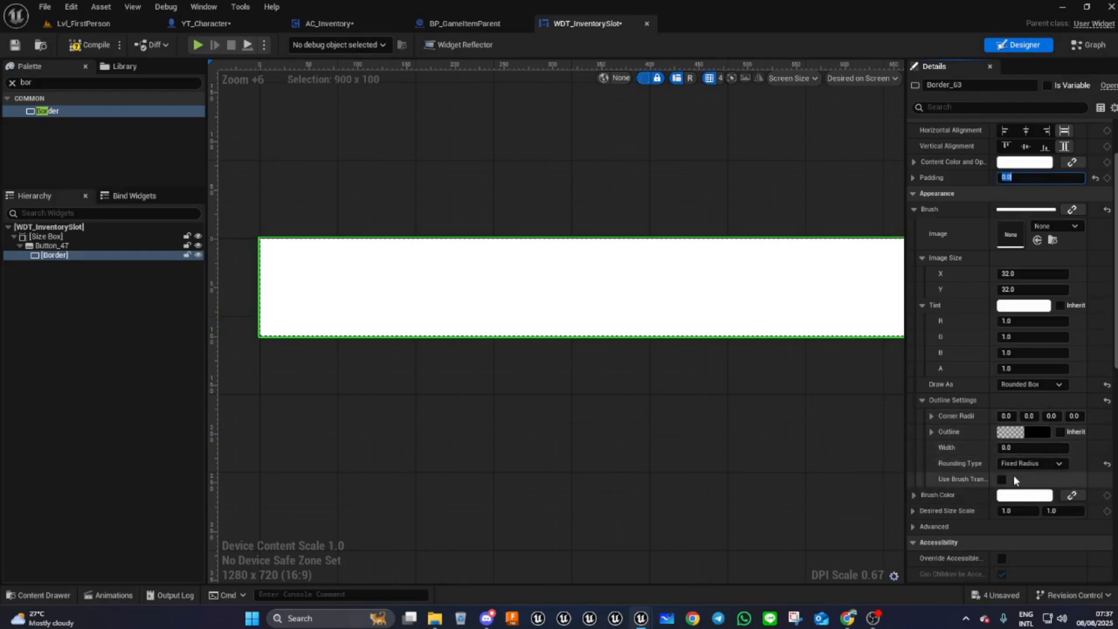
- Set all four corner radii of the border to 10
click(1007, 416)
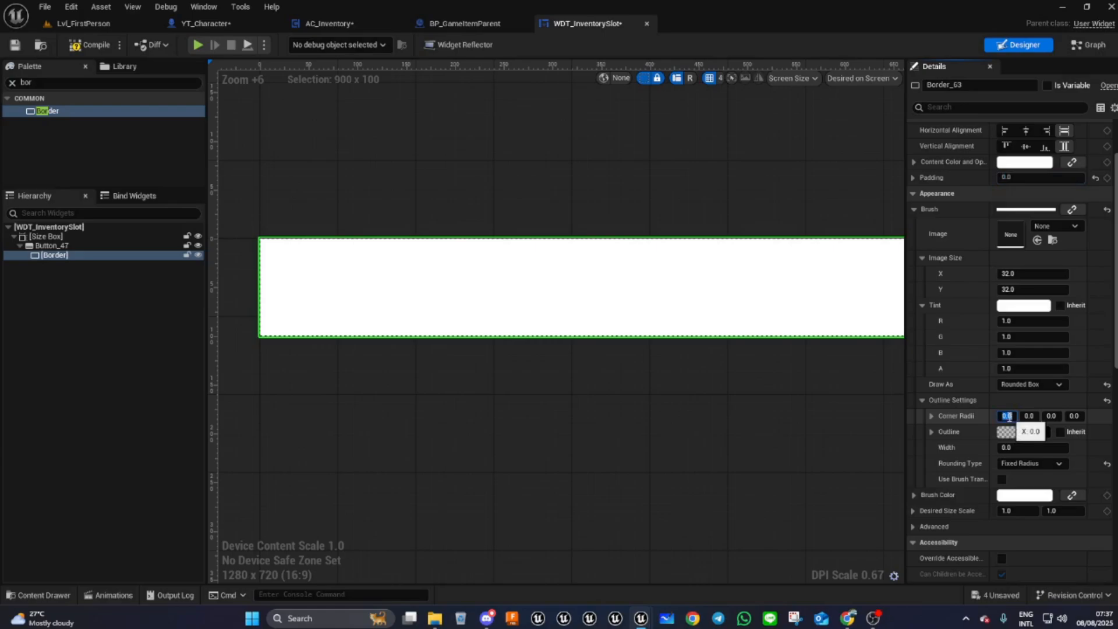
text(10)
key(Tab)
text(10)
key(Tab)
text(10)
key(Tab)
text(10)
key(Tab)
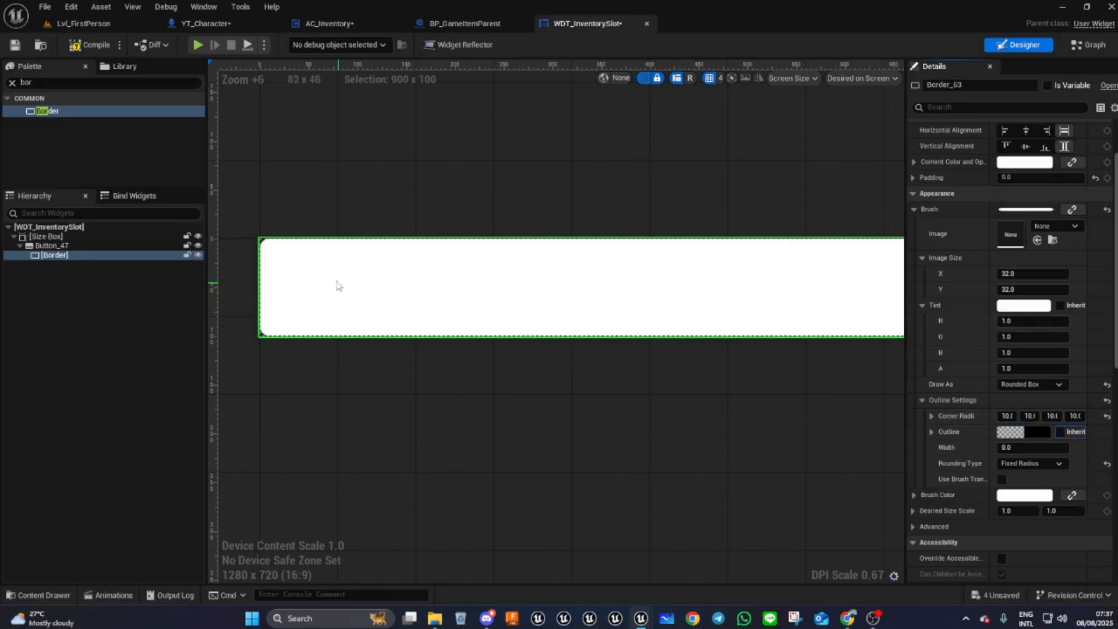
- Set the border's outline width to 3
scroll(249, 244, up, 10)
scroll(251, 229, down, 6)
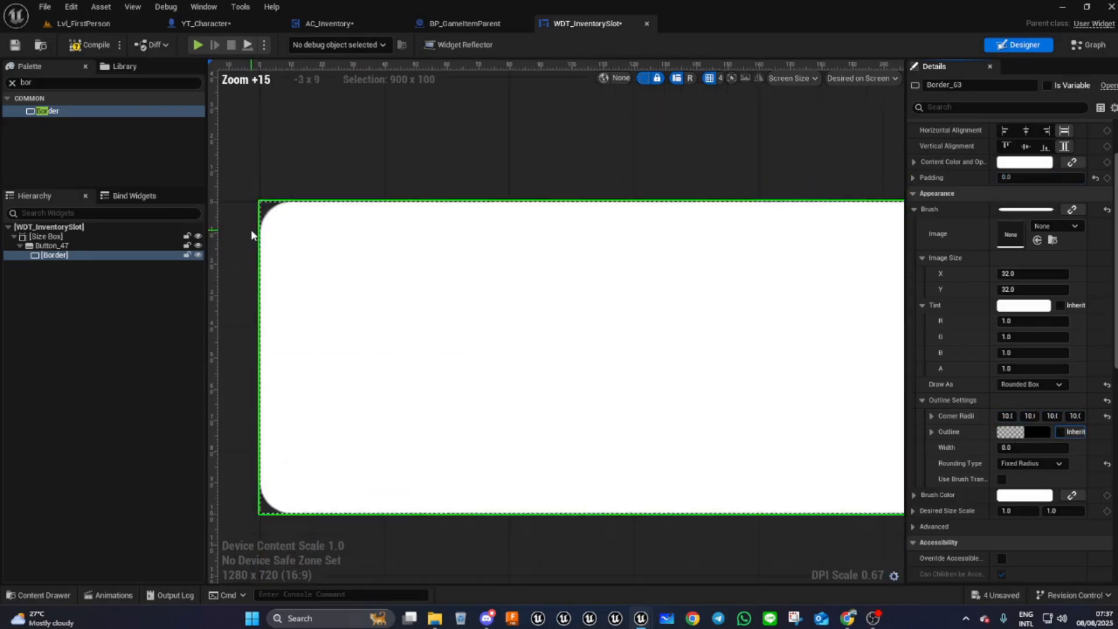
right_drag(705, 439, 689, 431)
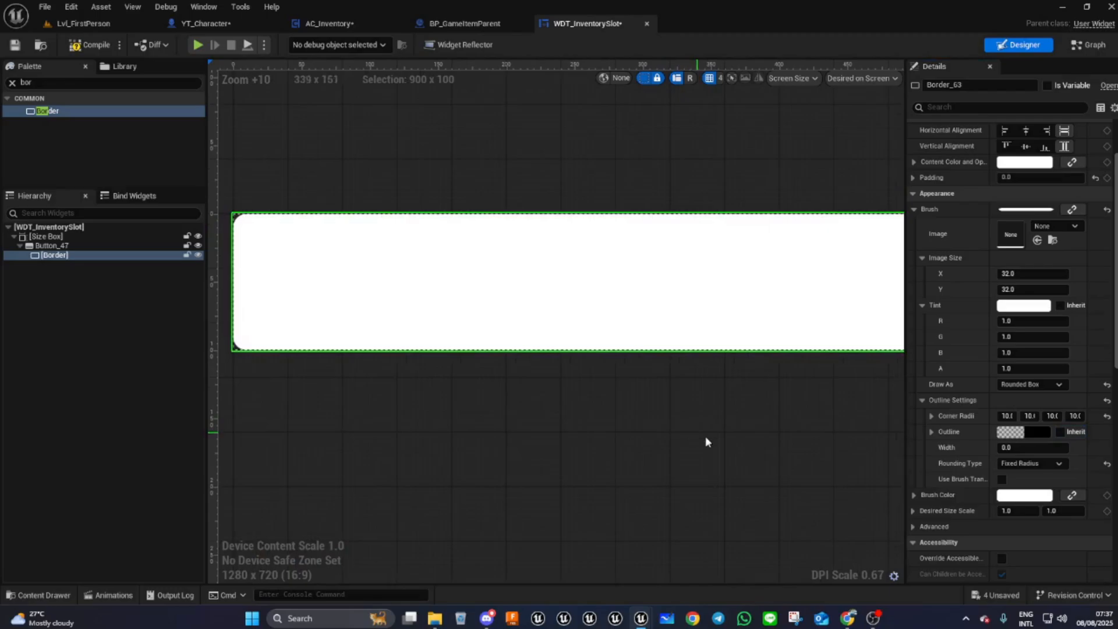
click(1025, 447)
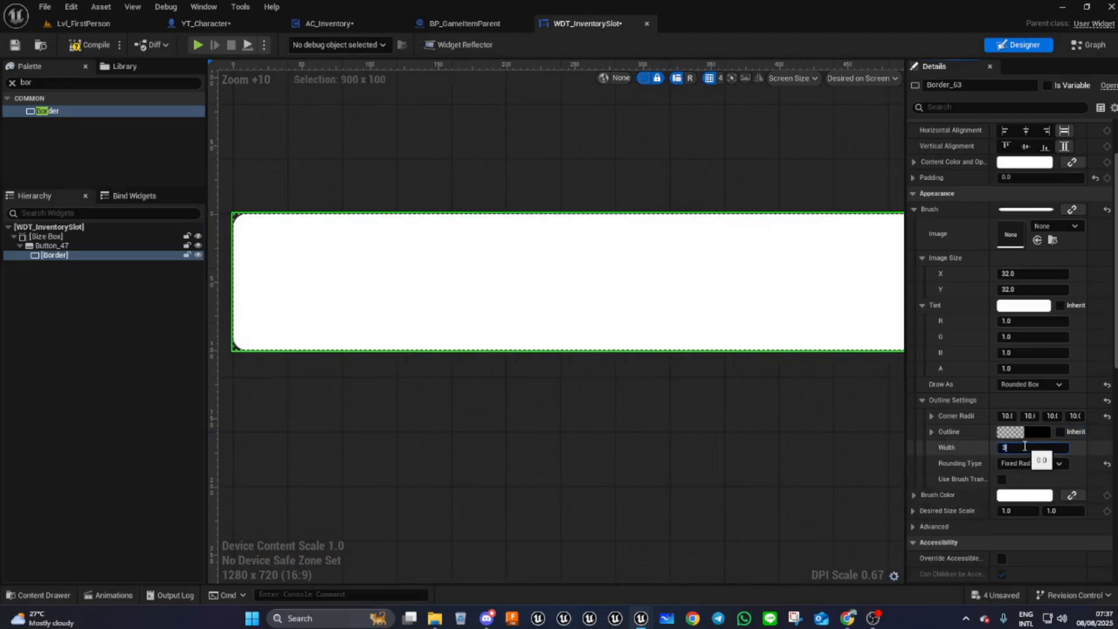
text(3)
- Set the outline colour to a dark grey with value 0.161 and alpha 1
click(1017, 431)
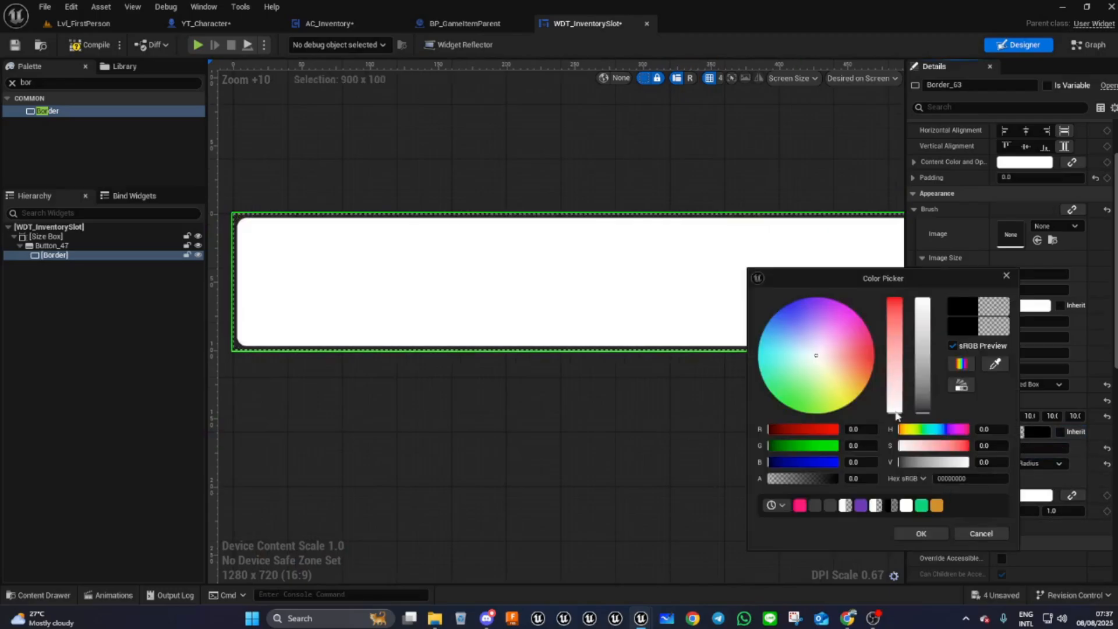
click(928, 396)
drag(928, 396, 925, 394)
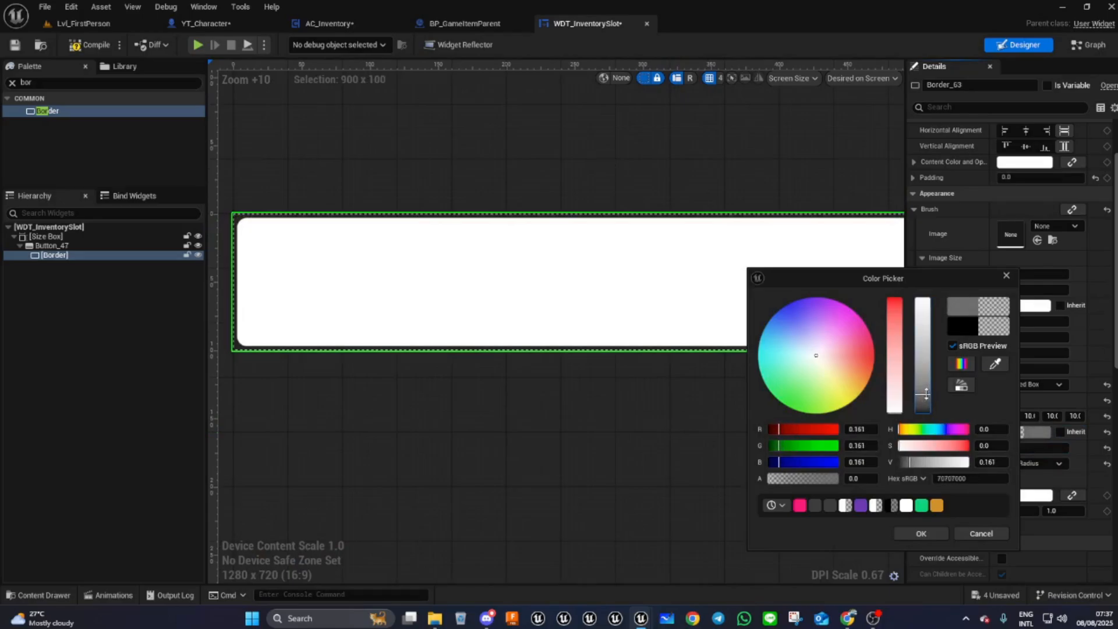
click(860, 478)
text(1)
click(922, 534)
- Set the border brush tint's alpha to 0
scroll(248, 206, up, 4)
scroll(247, 206, down, 1)
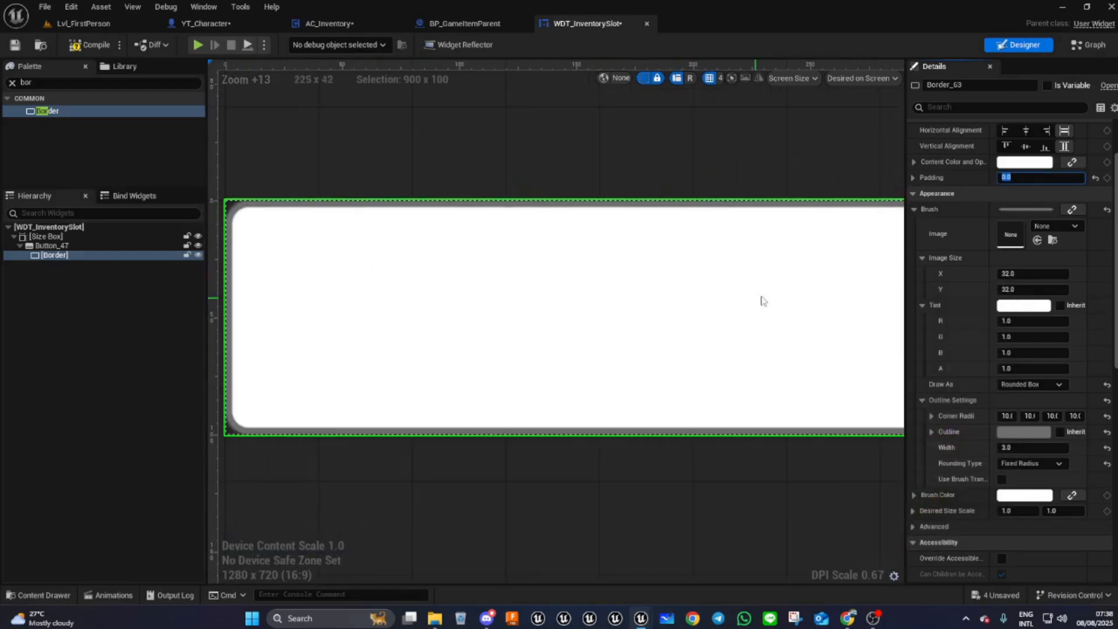
click(1024, 306)
click(852, 478)
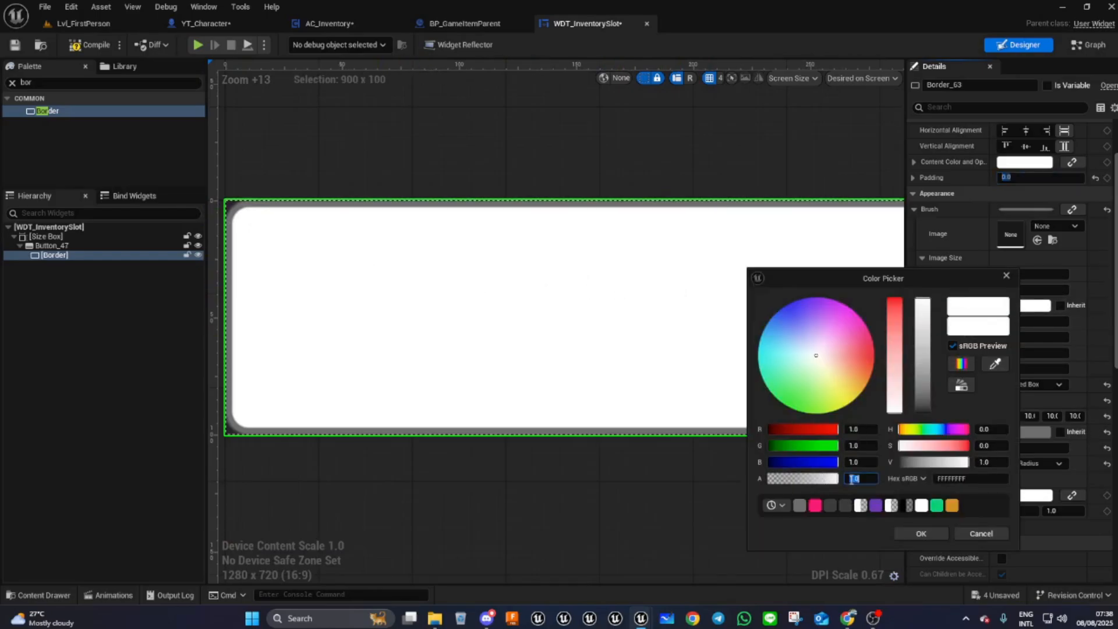
text(0)
key(Return)
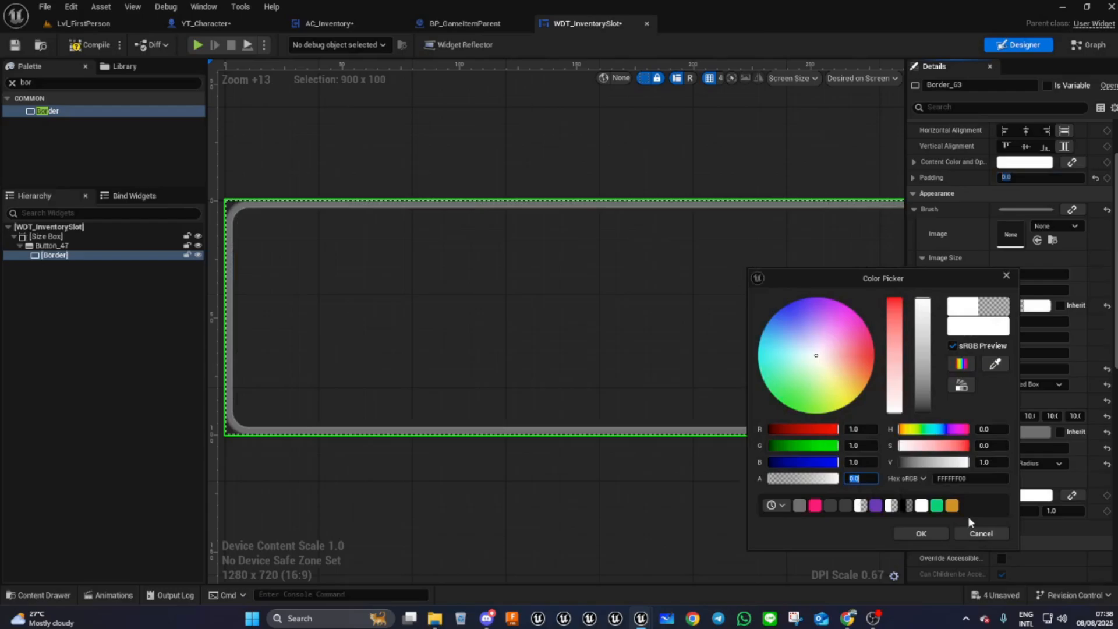
click(930, 528)
- Add a Horizontal Box inside the border
scroll(459, 263, down, 1)
scroll(746, 319, down, 3)
right_drag(746, 319, 687, 310)
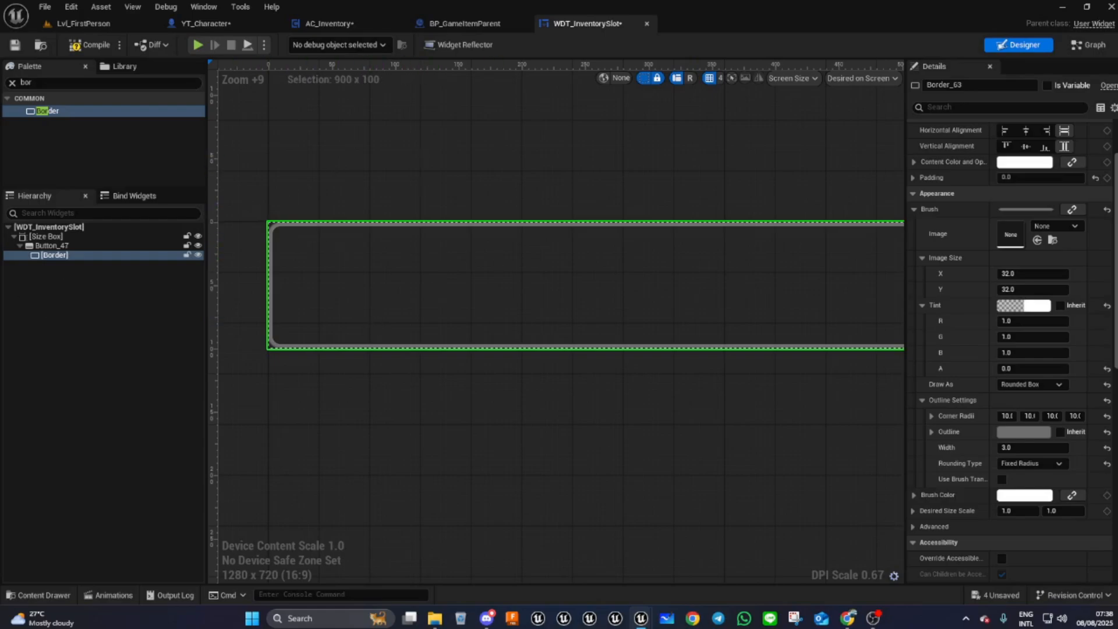
double_click(37, 86)
text(hor)
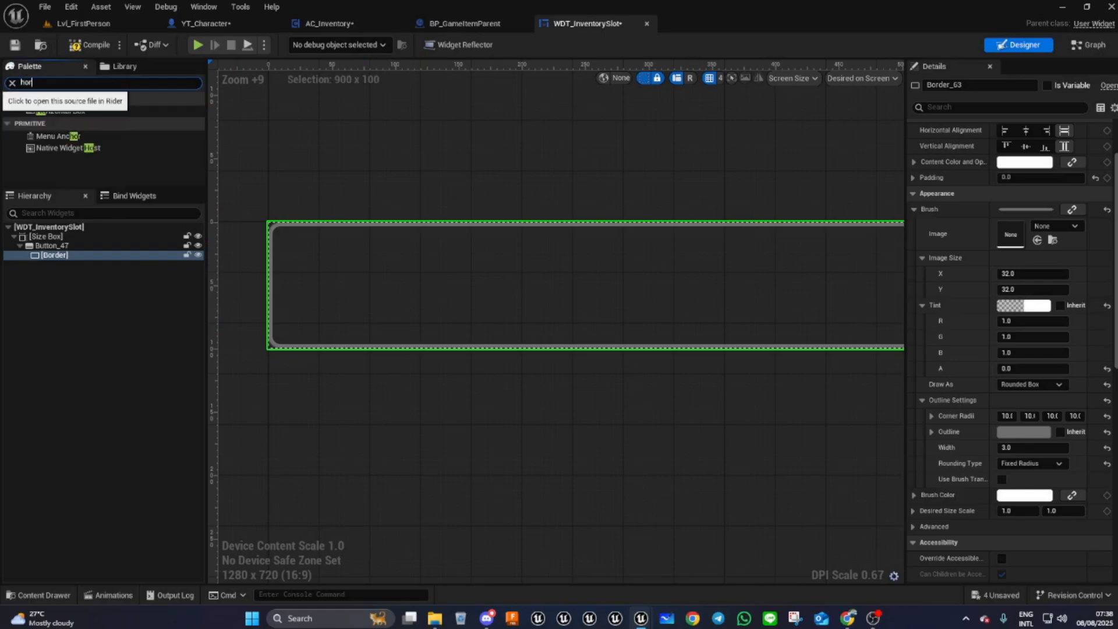
click(76, 111)
drag(75, 111, 52, 258)
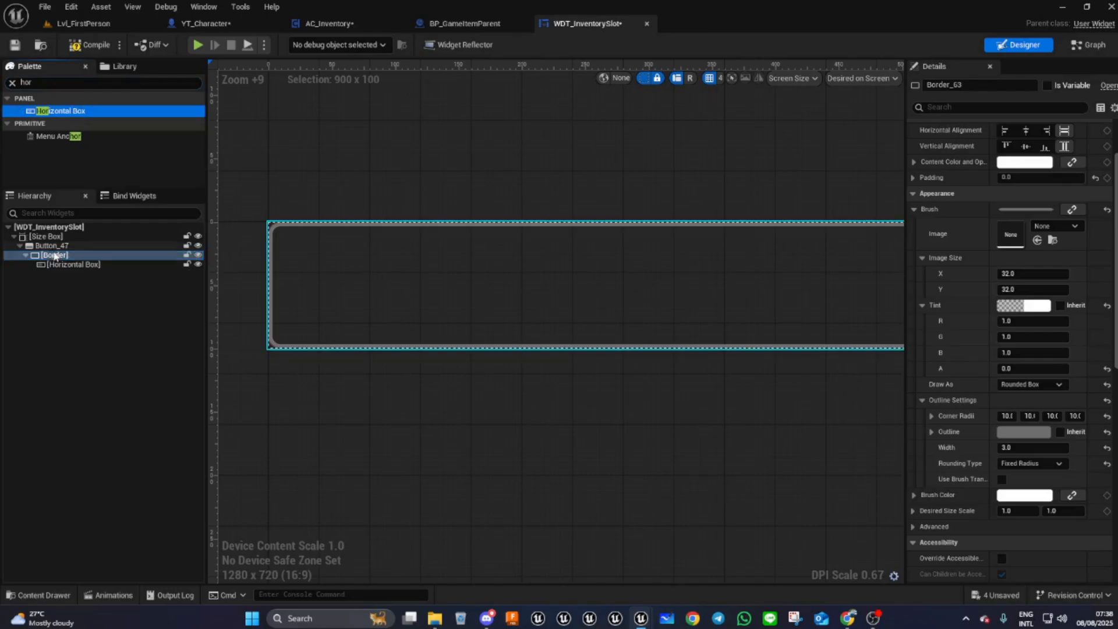
click(57, 263)
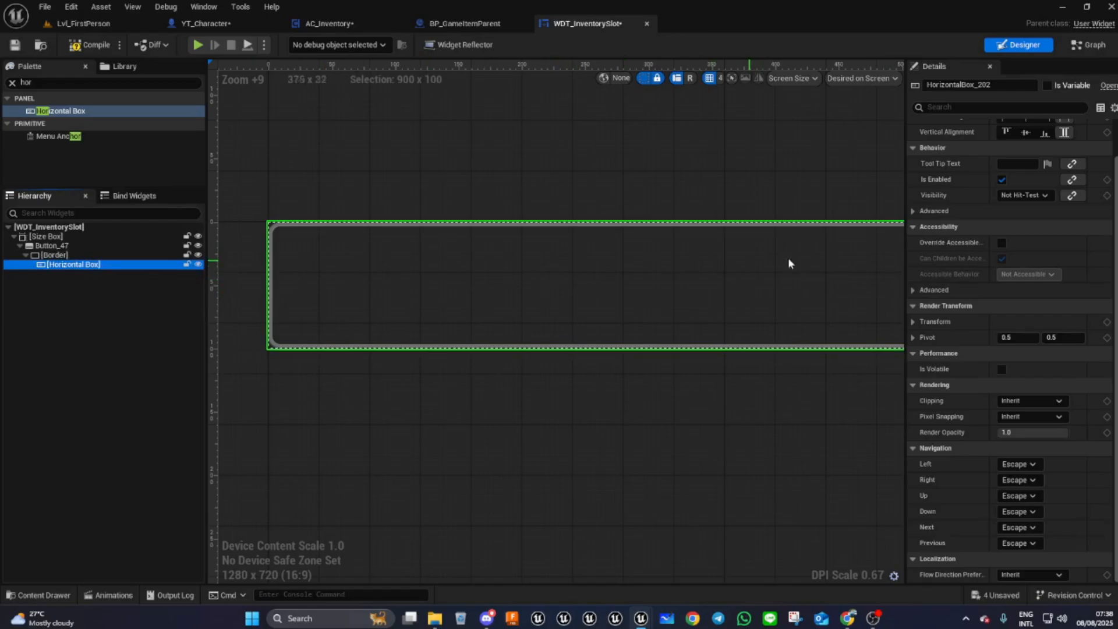
- Compile the widget and set the horizontal box's slot padding to 10
click(90, 46)
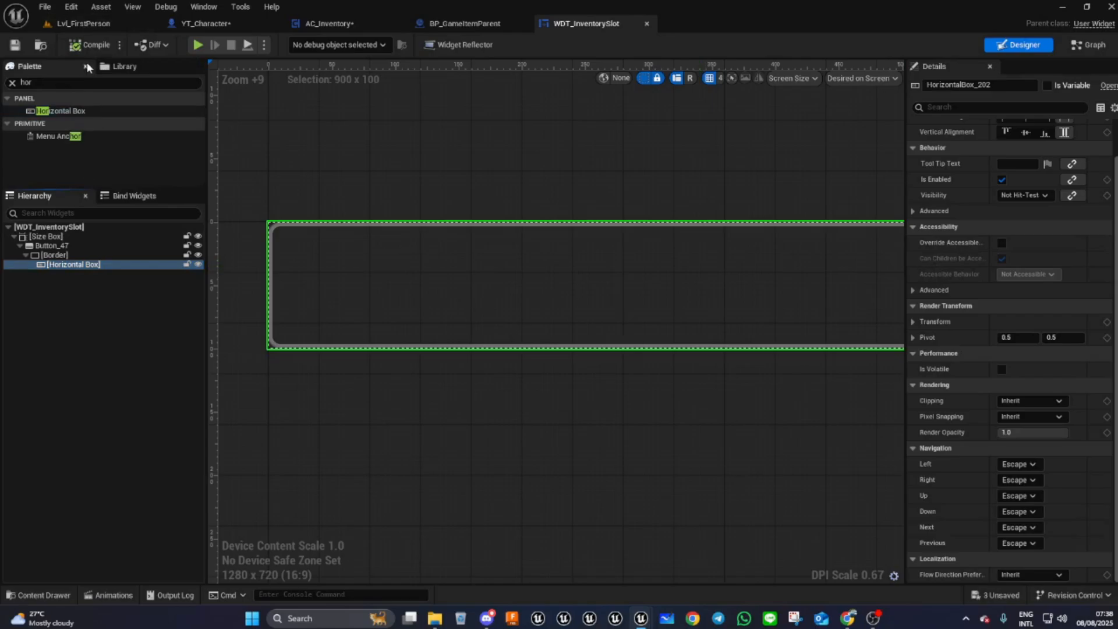
click(12, 85)
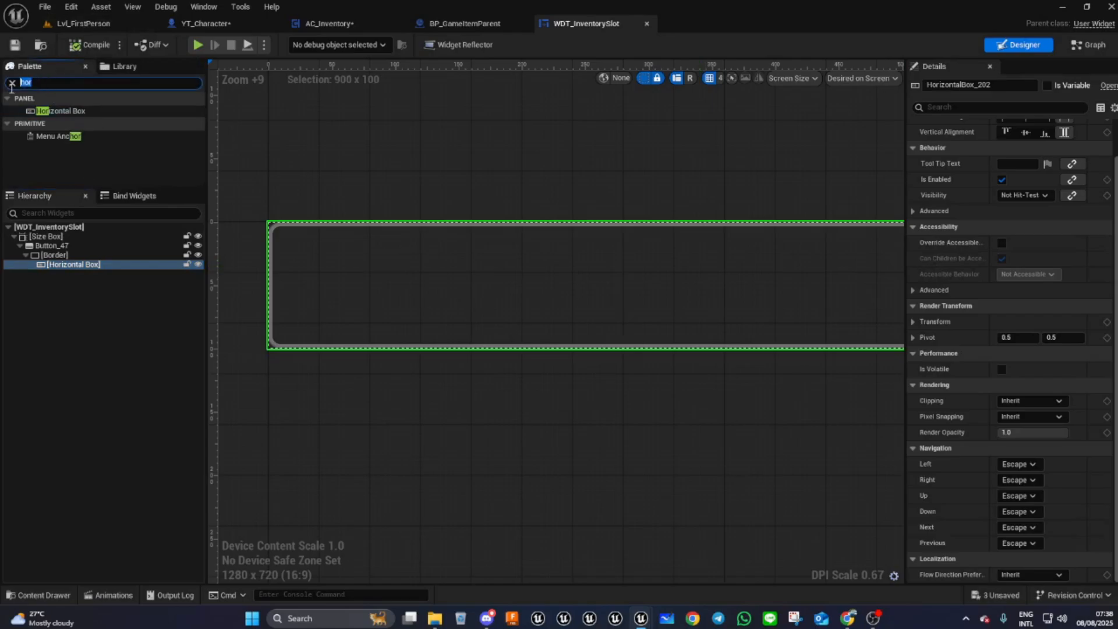
click(75, 265)
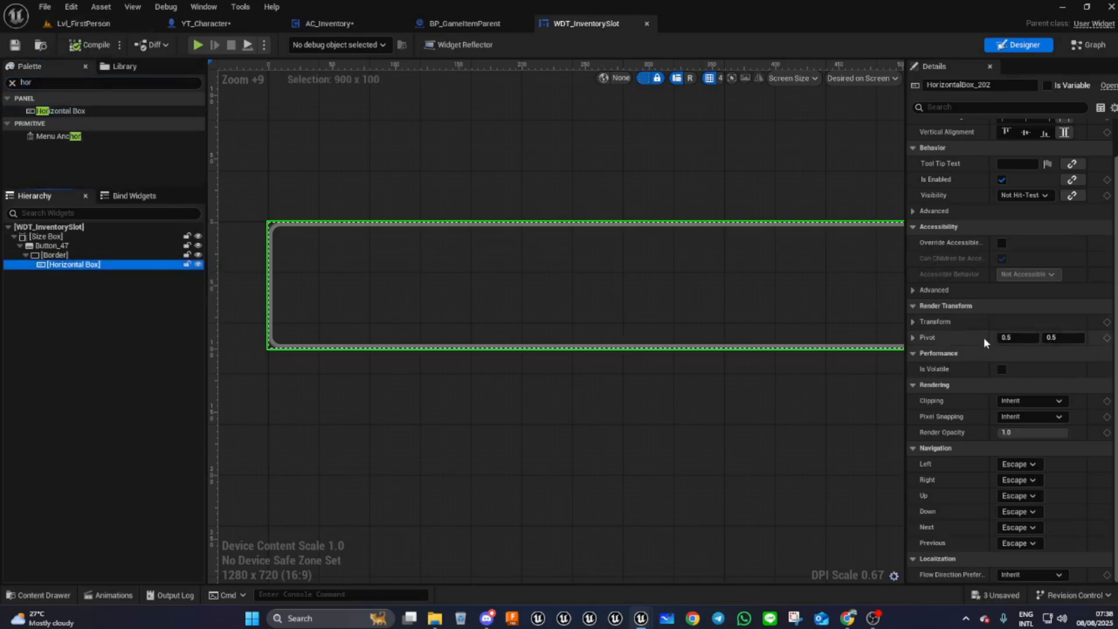
scroll(980, 339, up, 2)
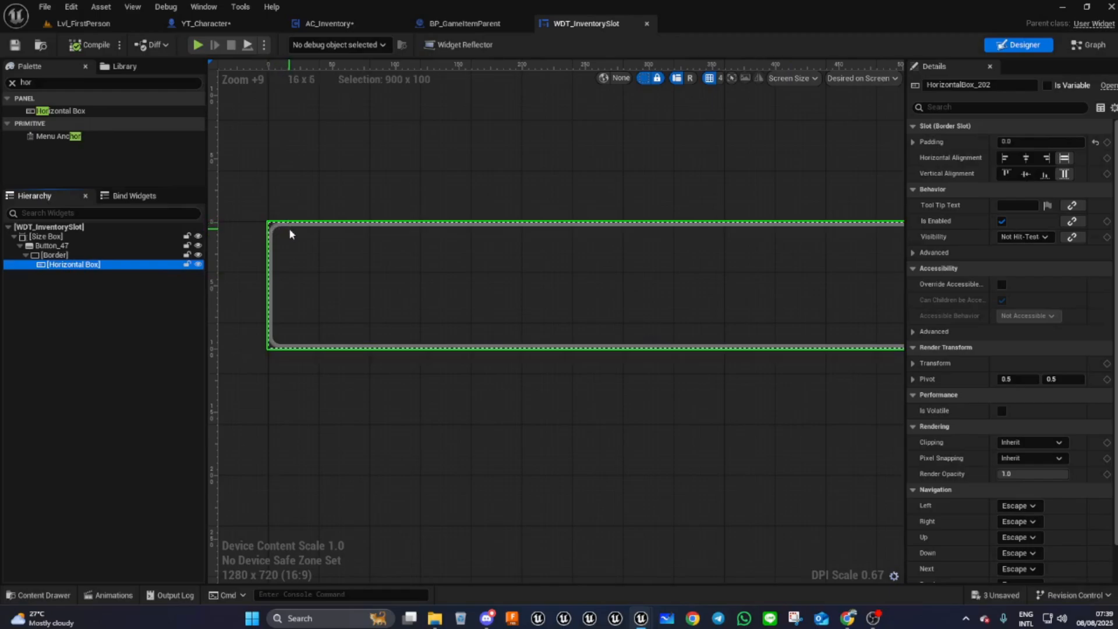
click(1006, 142)
text(10)
key(Return)
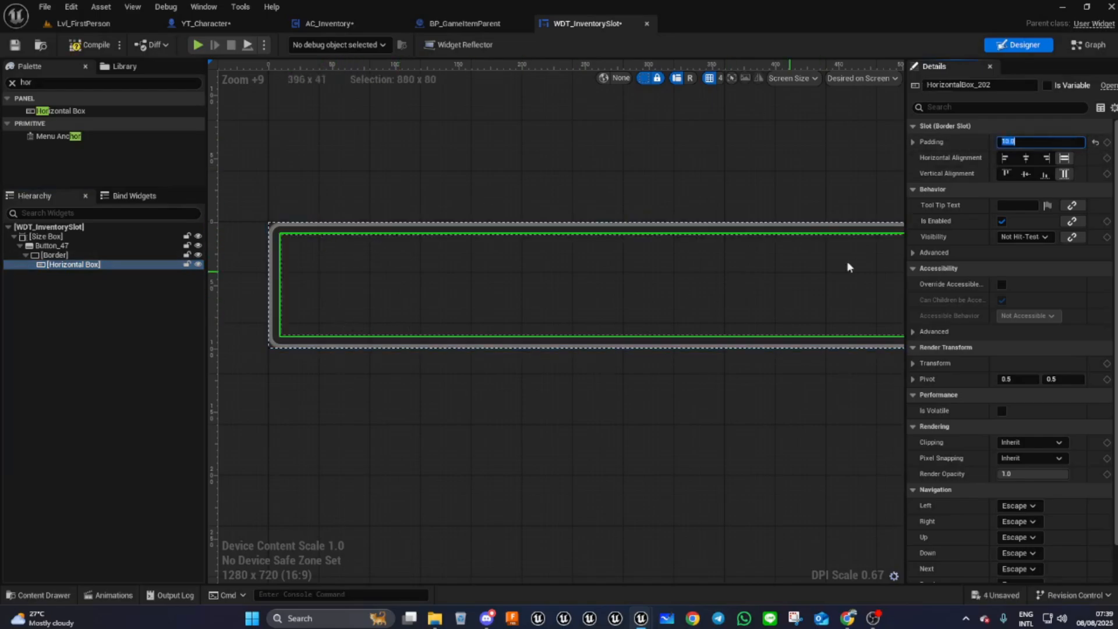
- Add an Image widget inside the horizontal box
click(49, 83)
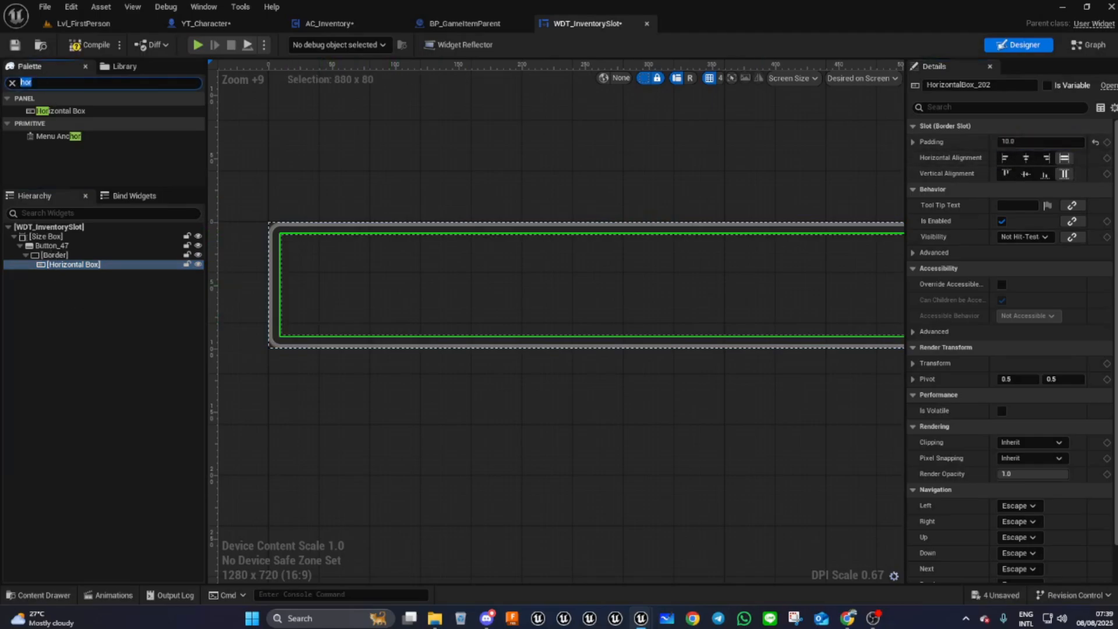
text(imag)
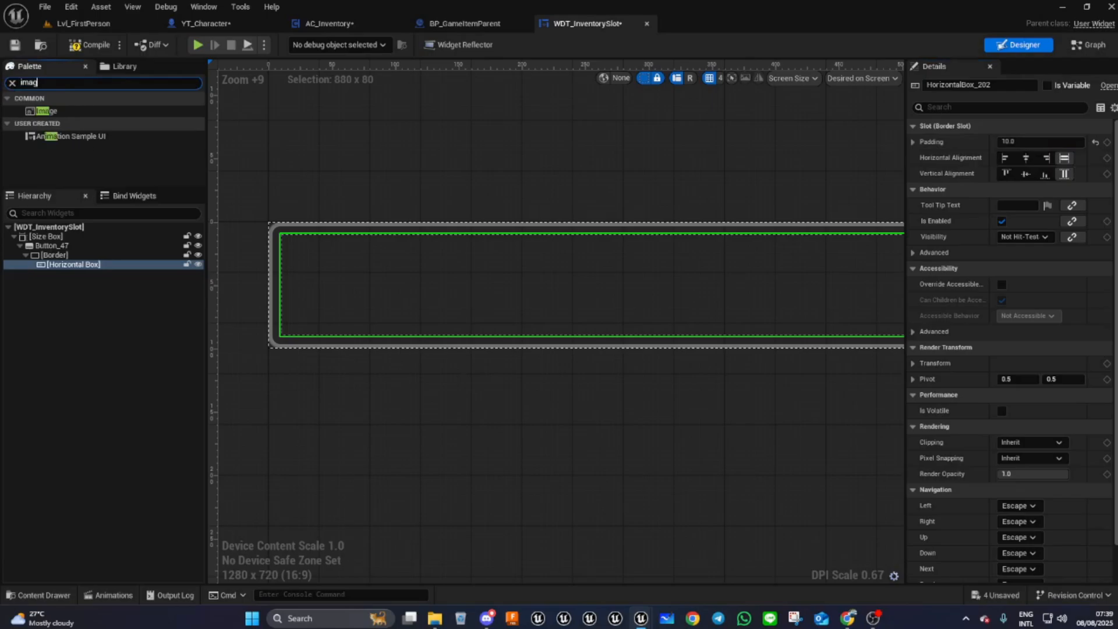
drag(44, 112, 55, 269)
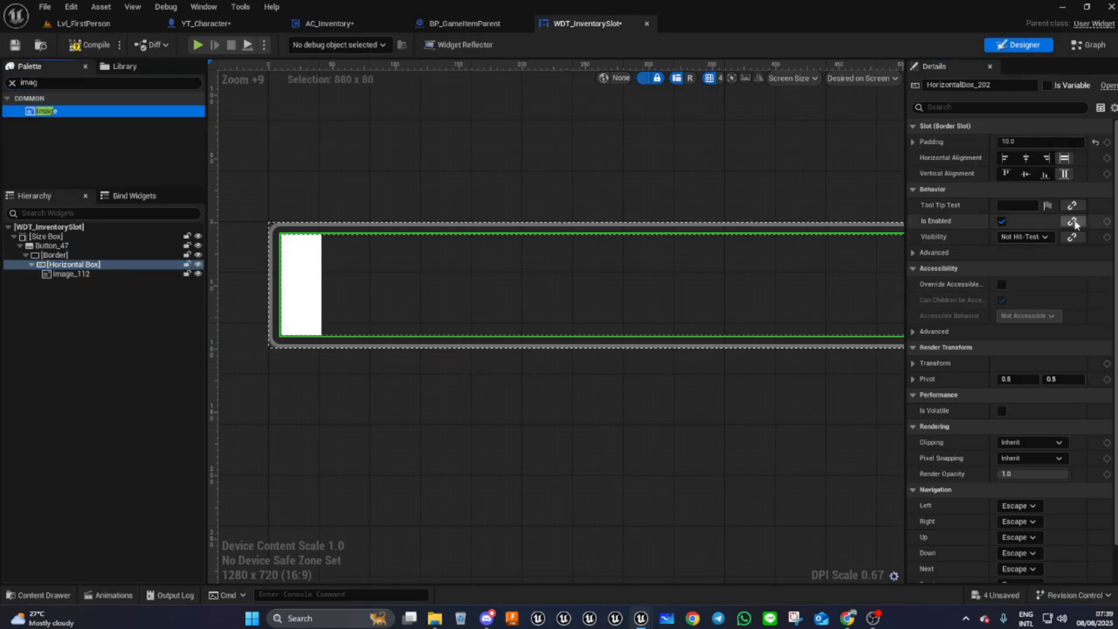
click(1026, 174)
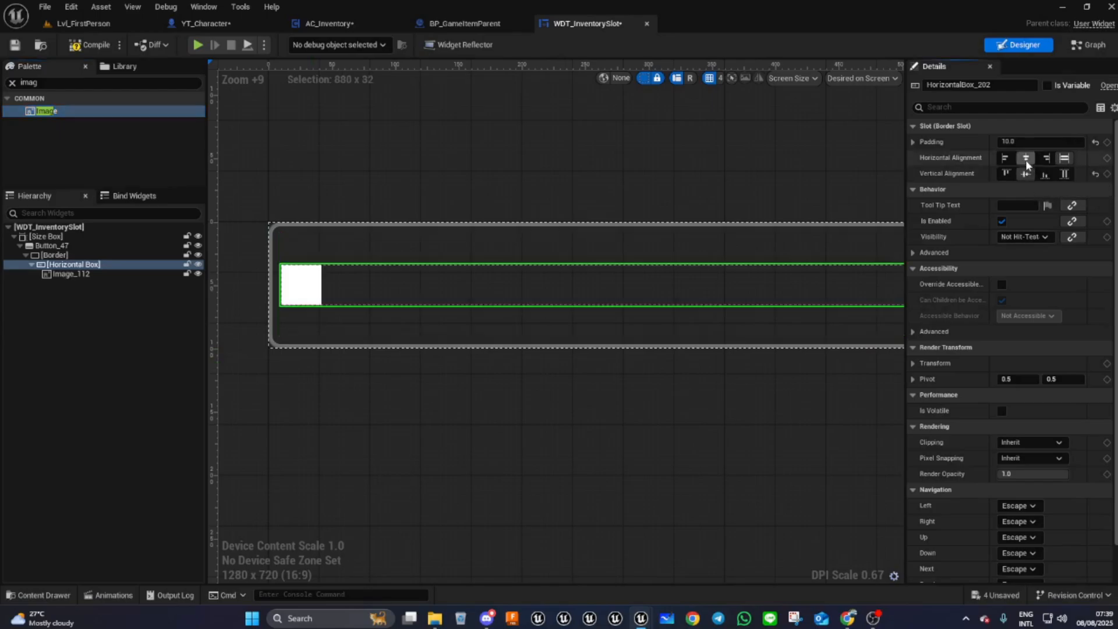
click(1025, 158)
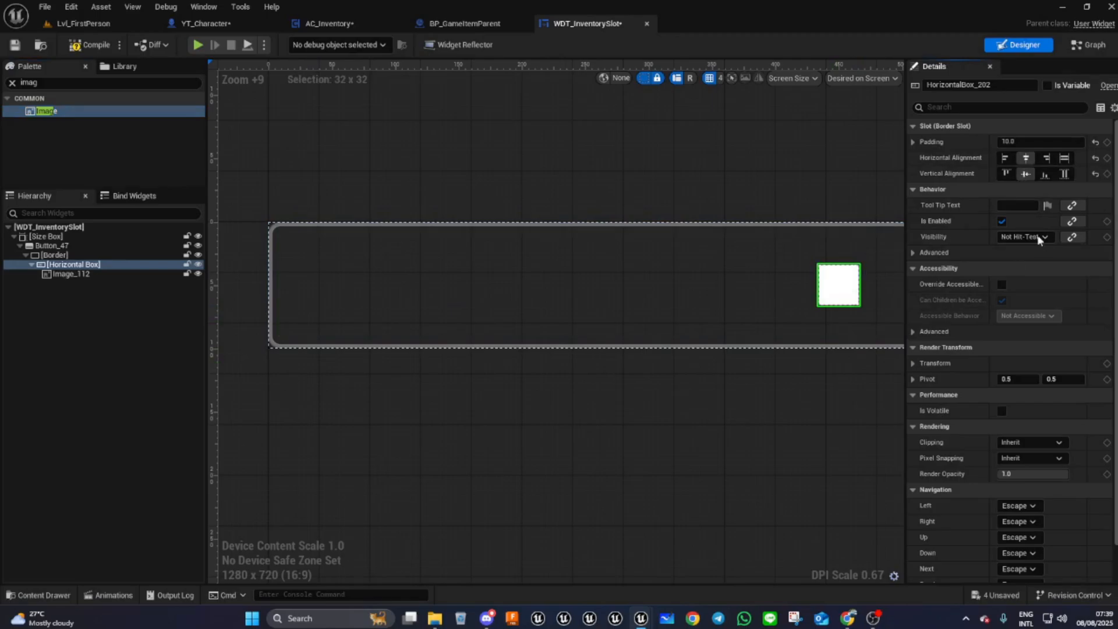
click(1065, 158)
click(1064, 174)
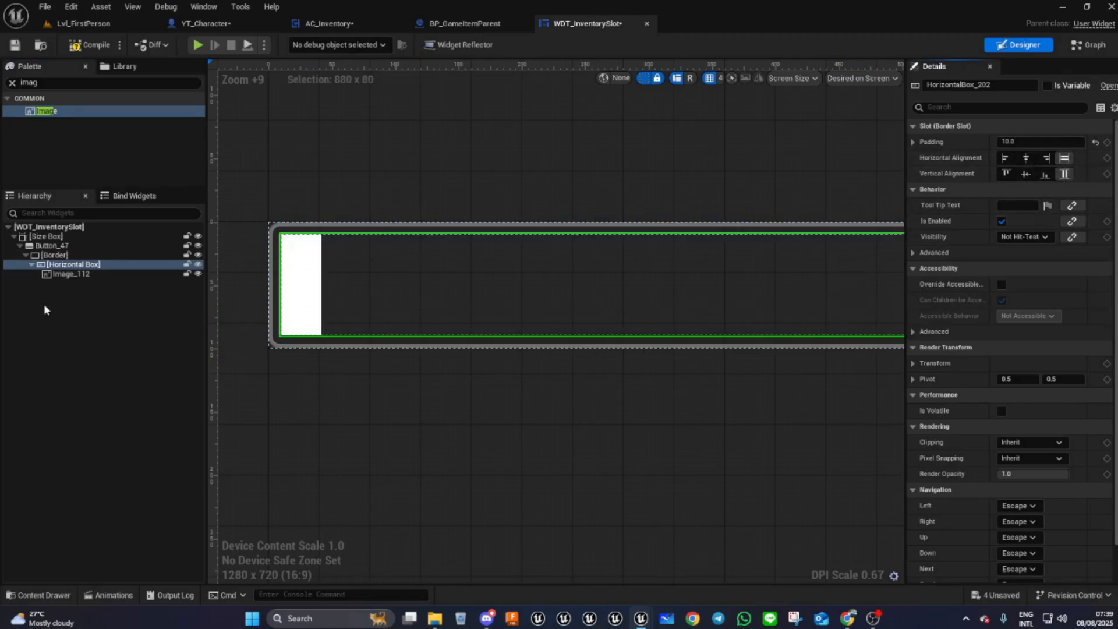
- Center the image vertically and align it left within the horizontal box
click(72, 274)
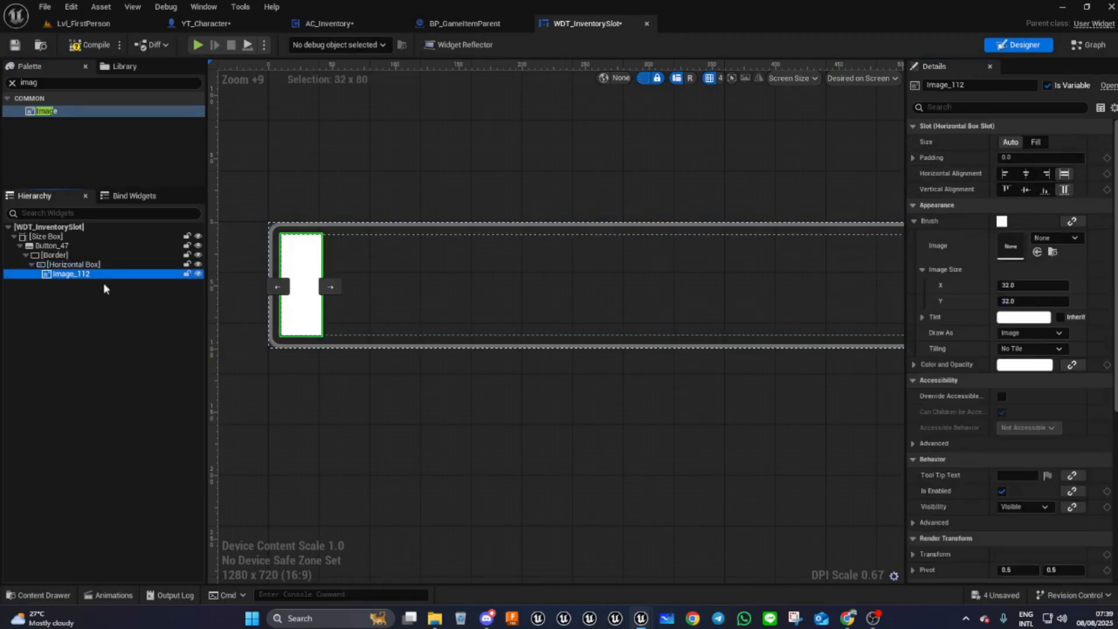
click(1026, 190)
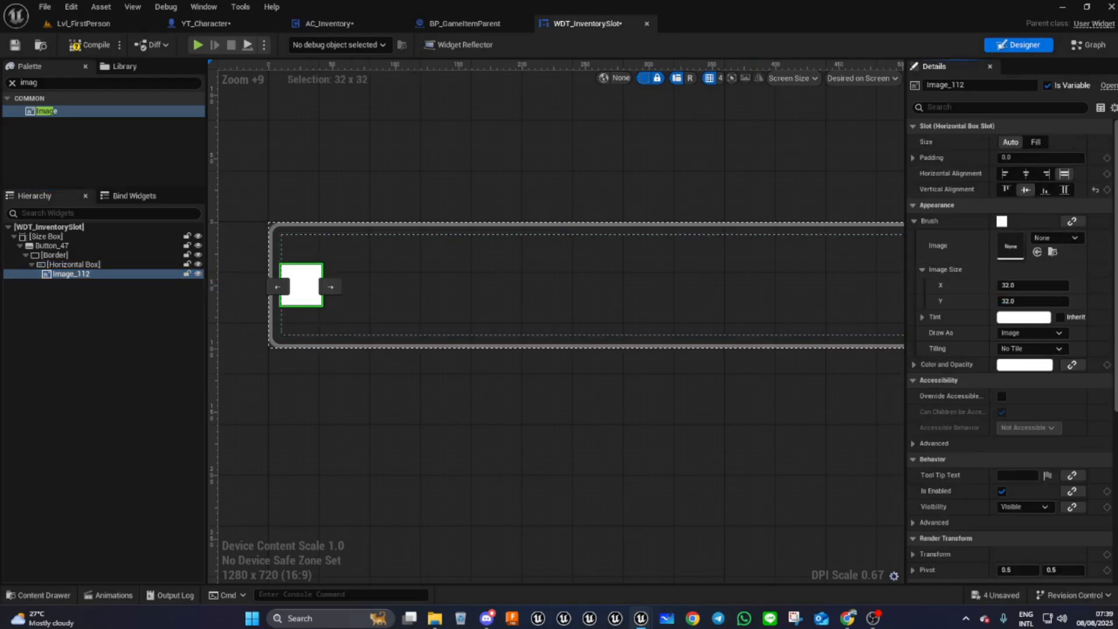
click(1005, 174)
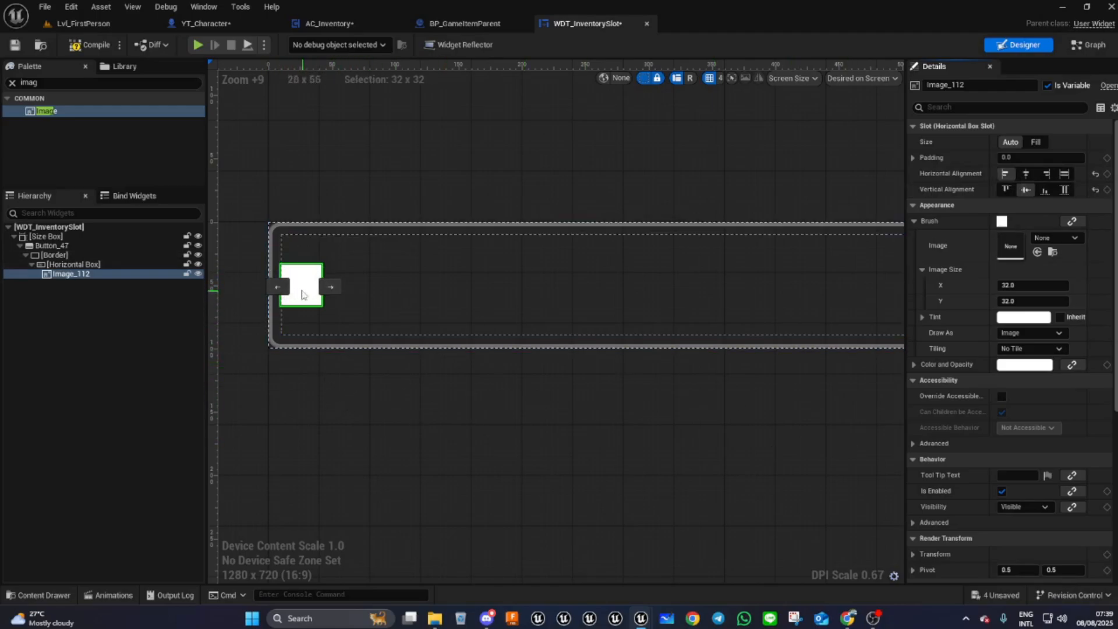
- Set the image size to 80 by 80
click(1009, 286)
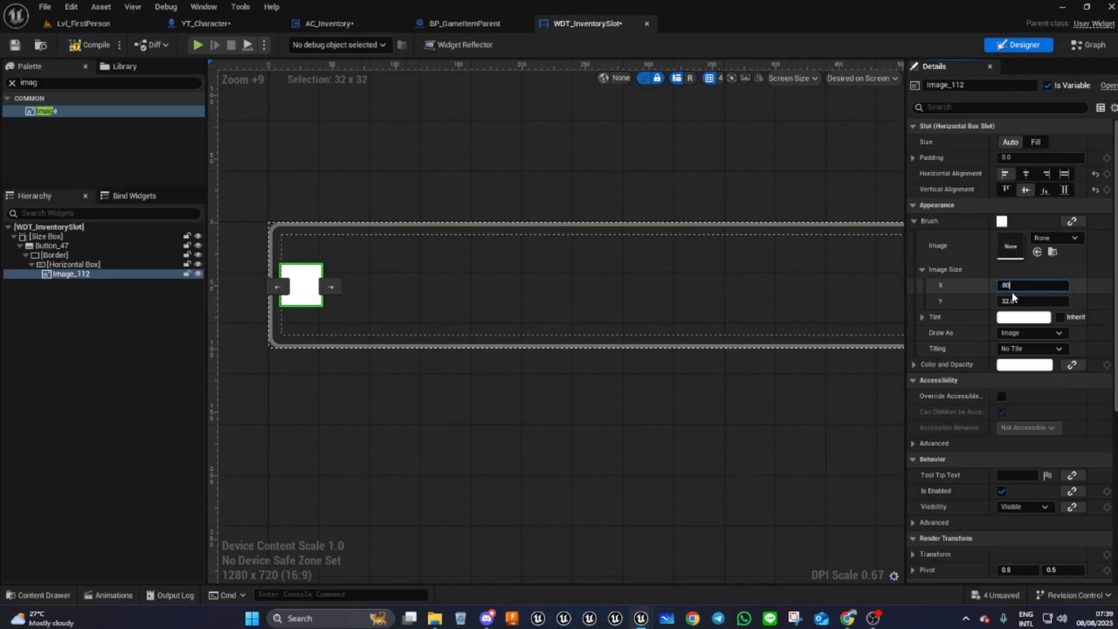
click(1014, 300)
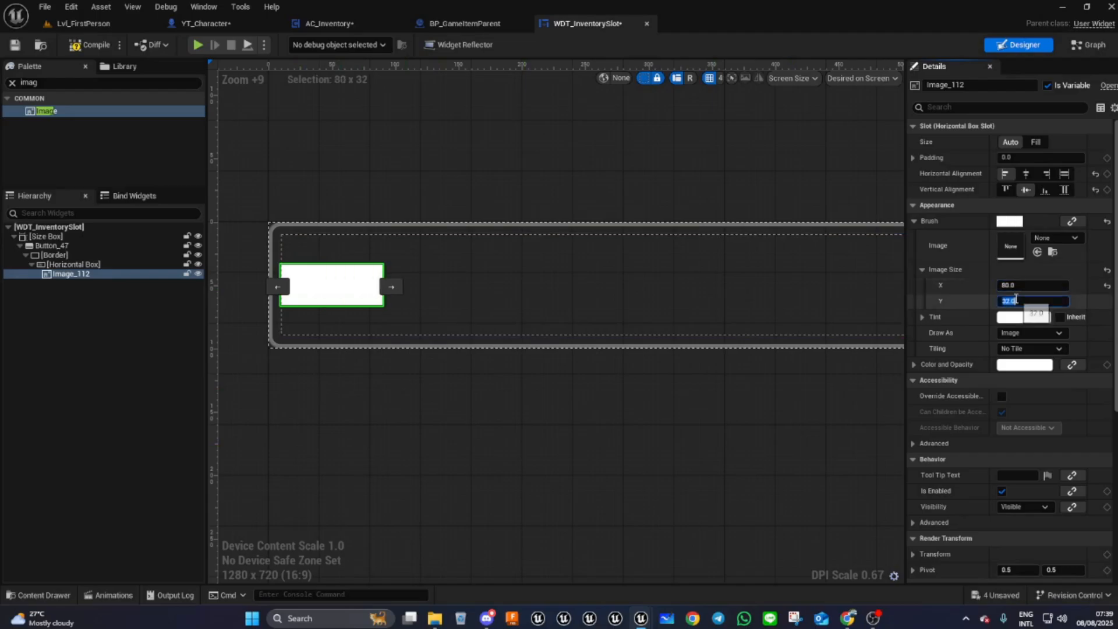
text(80)
key(Return)
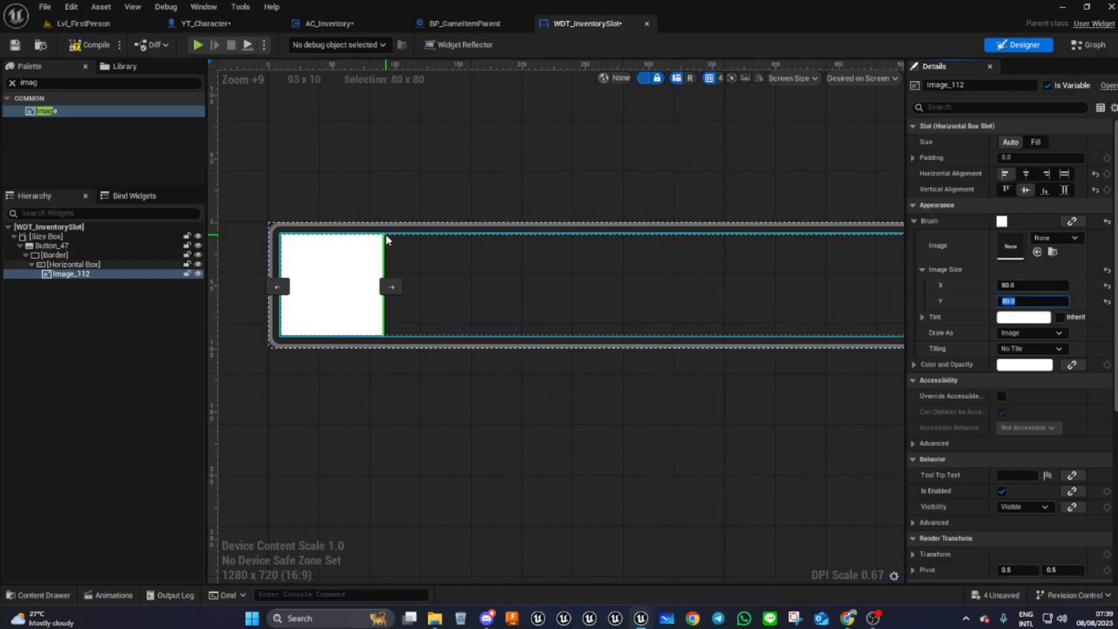
- Rename the image widget to IconImage
right_drag(699, 438, 649, 441)
click(986, 83)
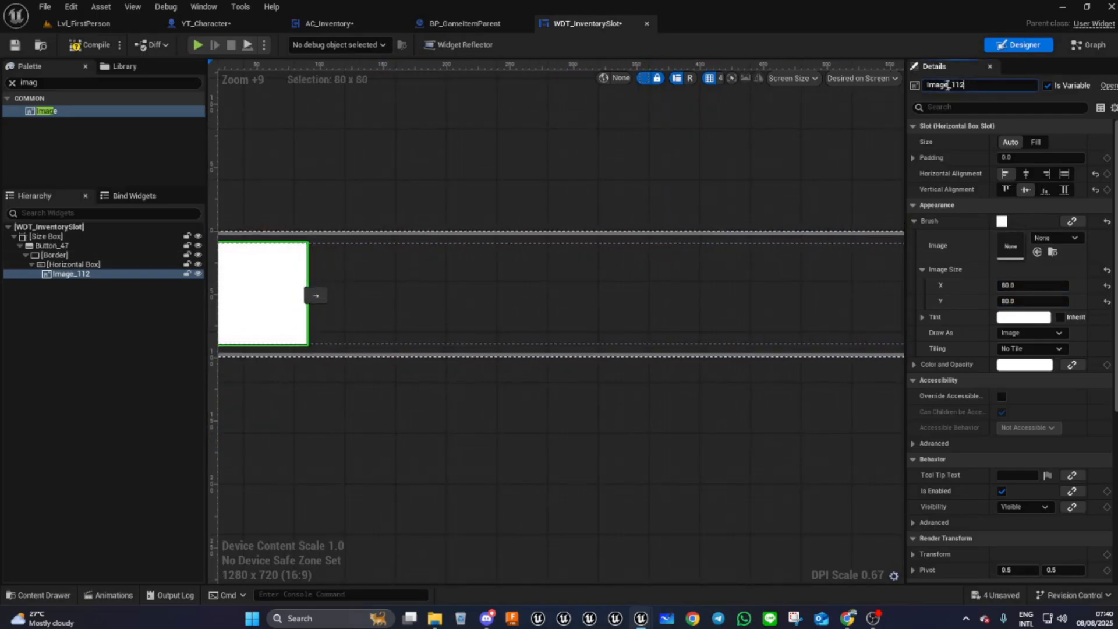
text(I)
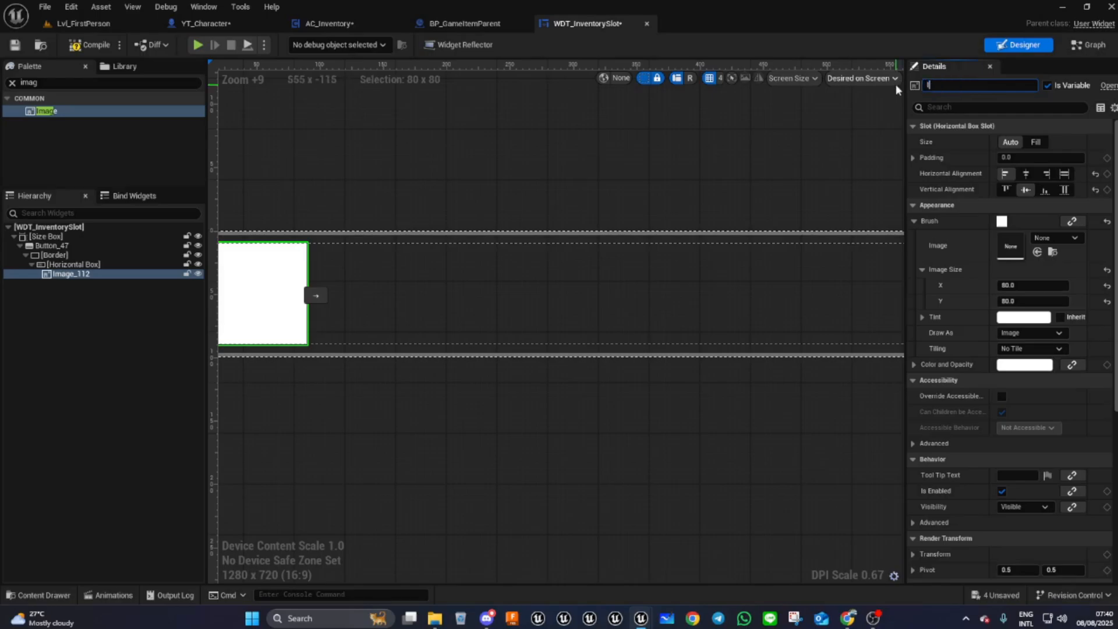
text(conImage)
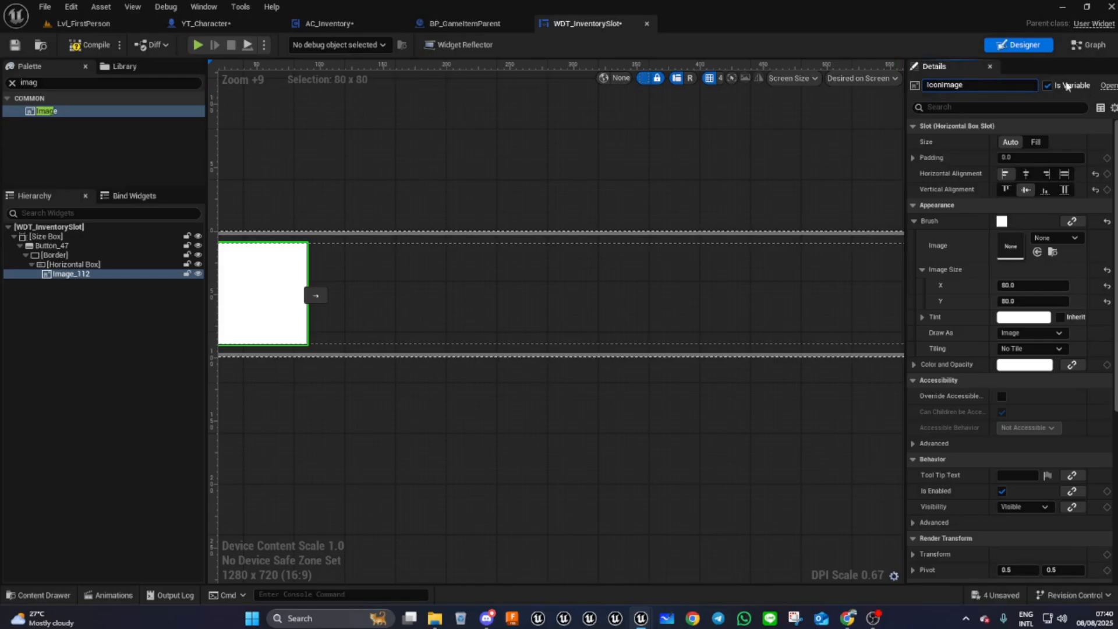
key(Return)
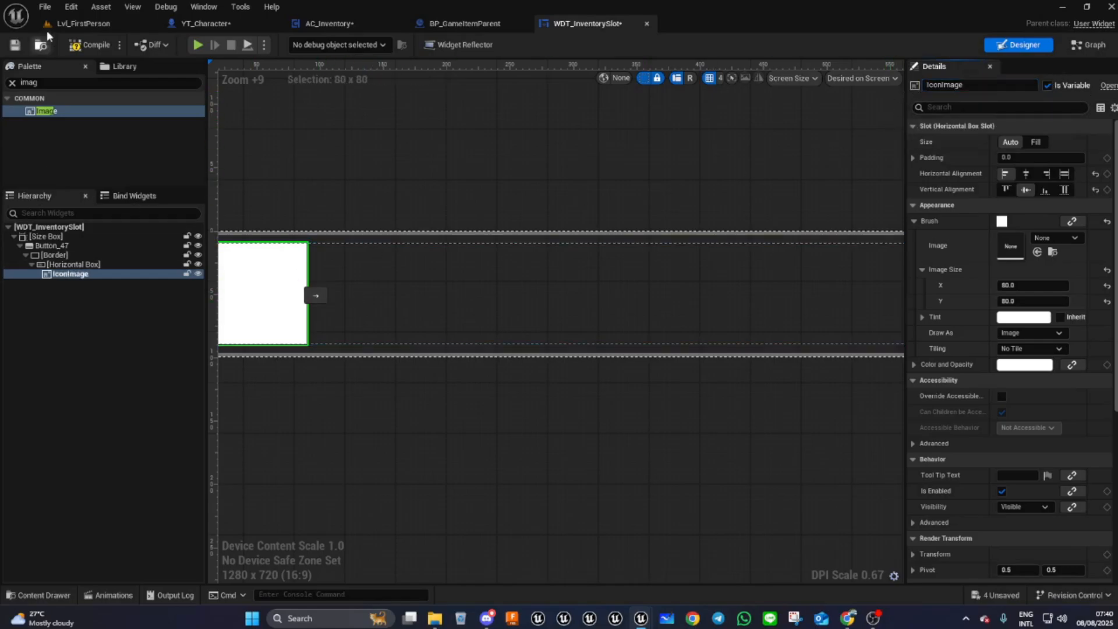
- Add a Text widget into the horizontal box after the icon image
click(55, 84)
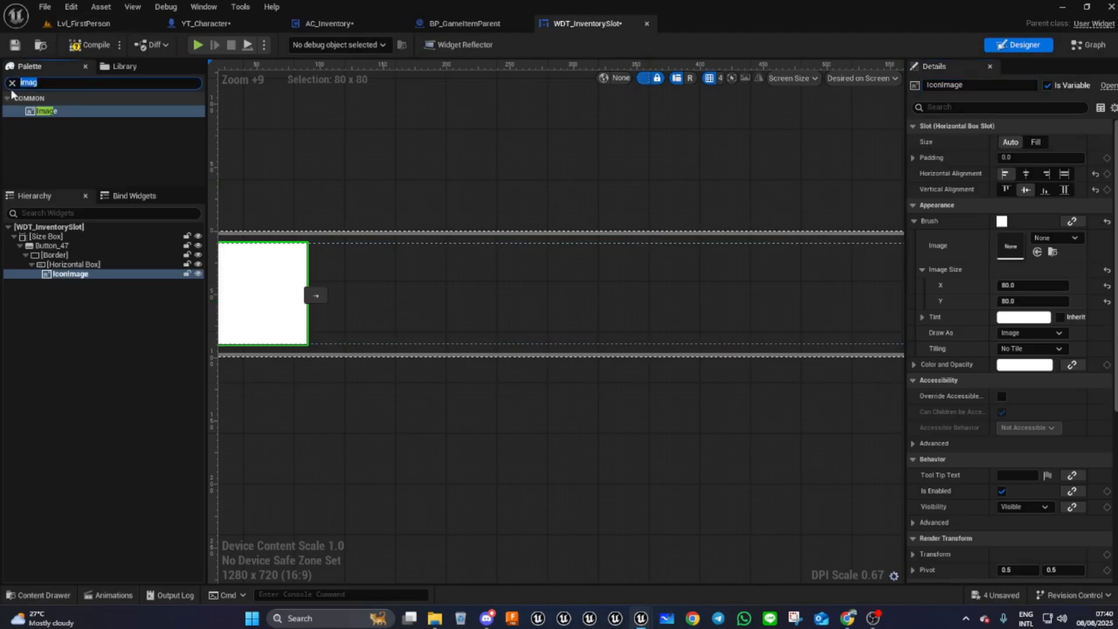
text(Text)
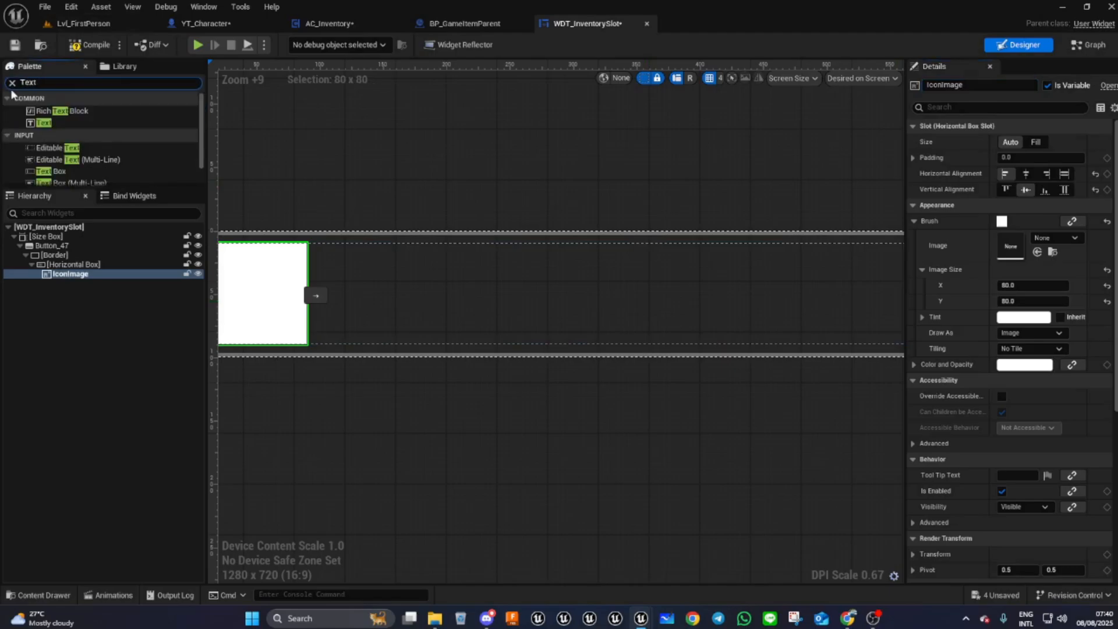
drag(44, 123, 59, 265)
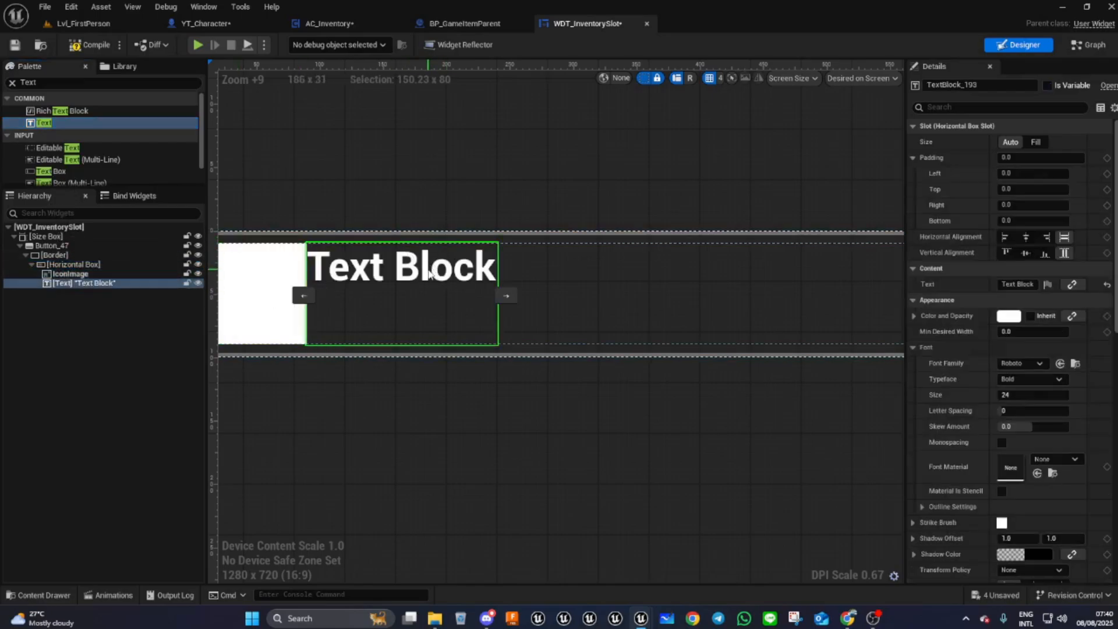
- Center the text vertically and set its left padding to 10
click(1026, 253)
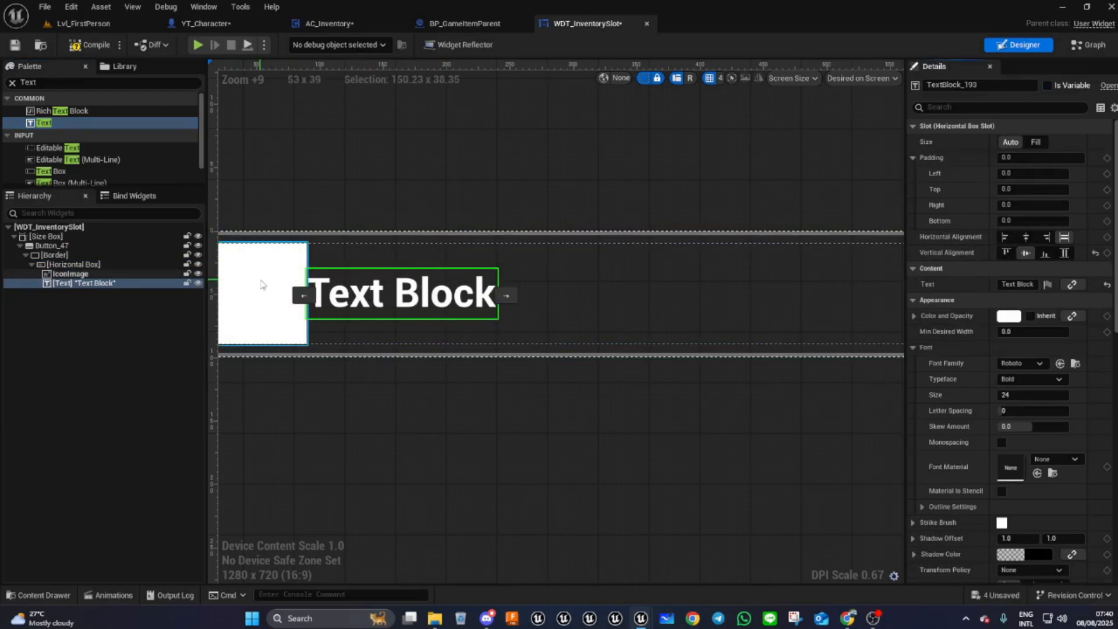
click(1013, 174)
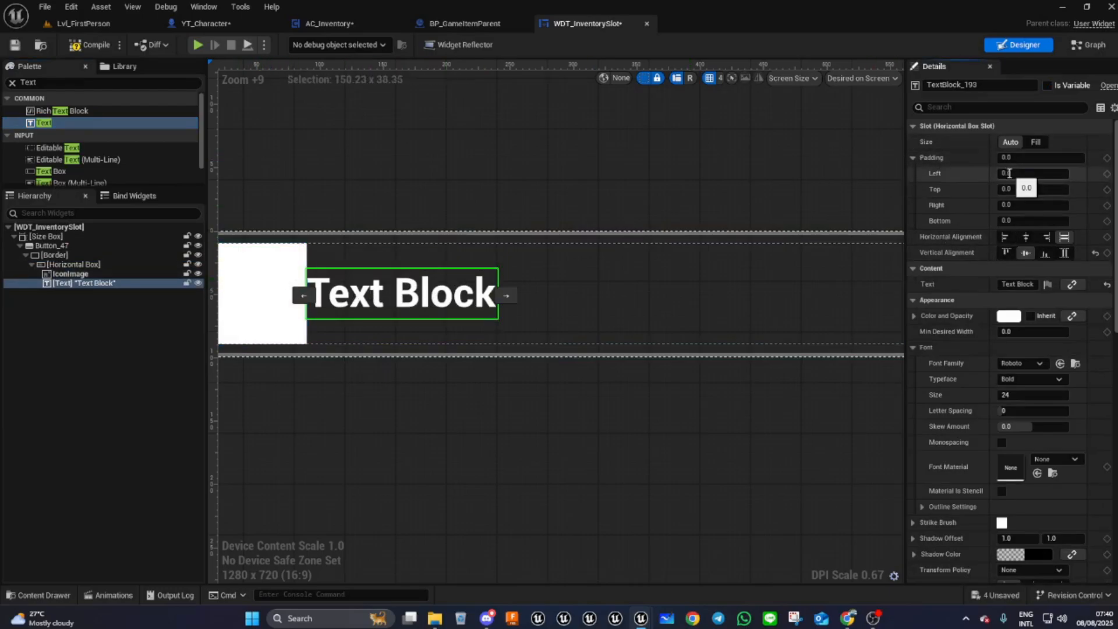
text(10)
key(Return)
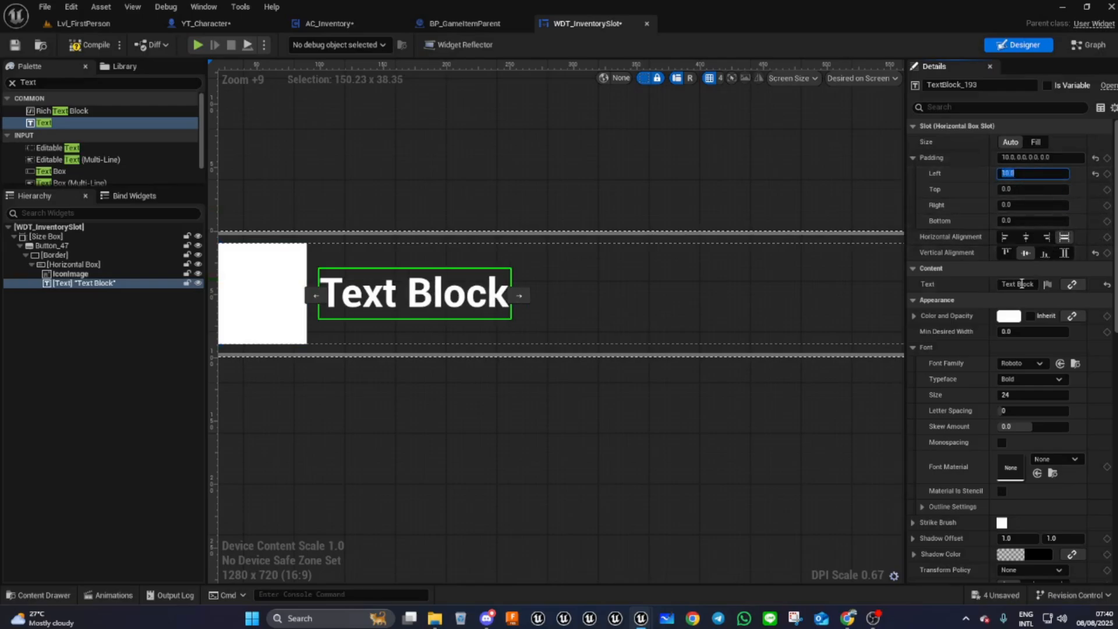
- Set the text color to the grey 707070 swatch
click(1009, 317)
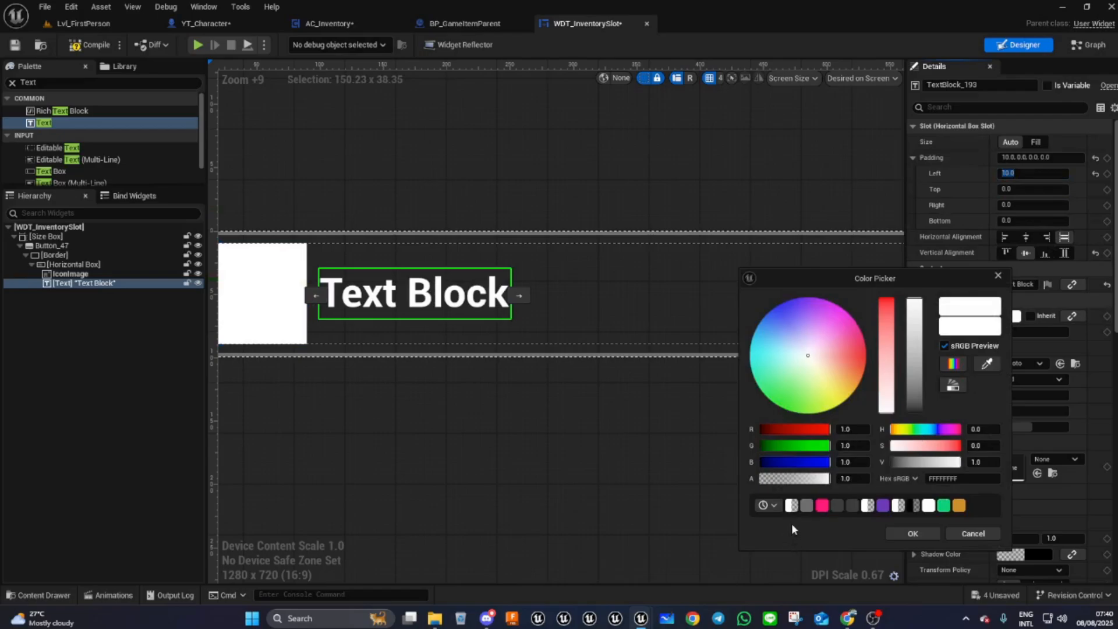
click(806, 505)
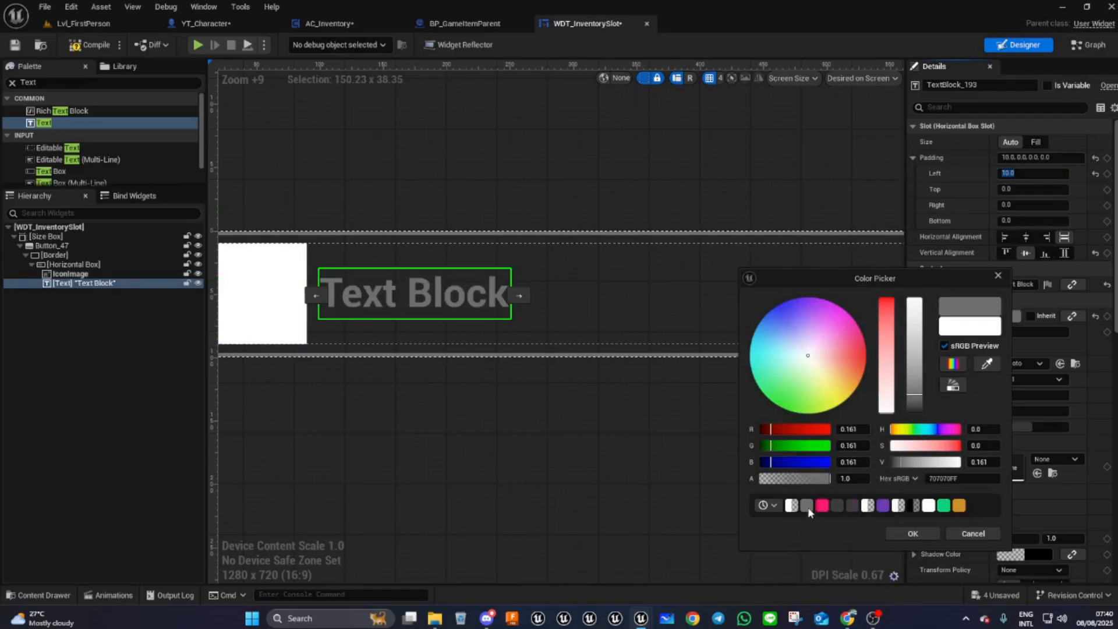
click(918, 532)
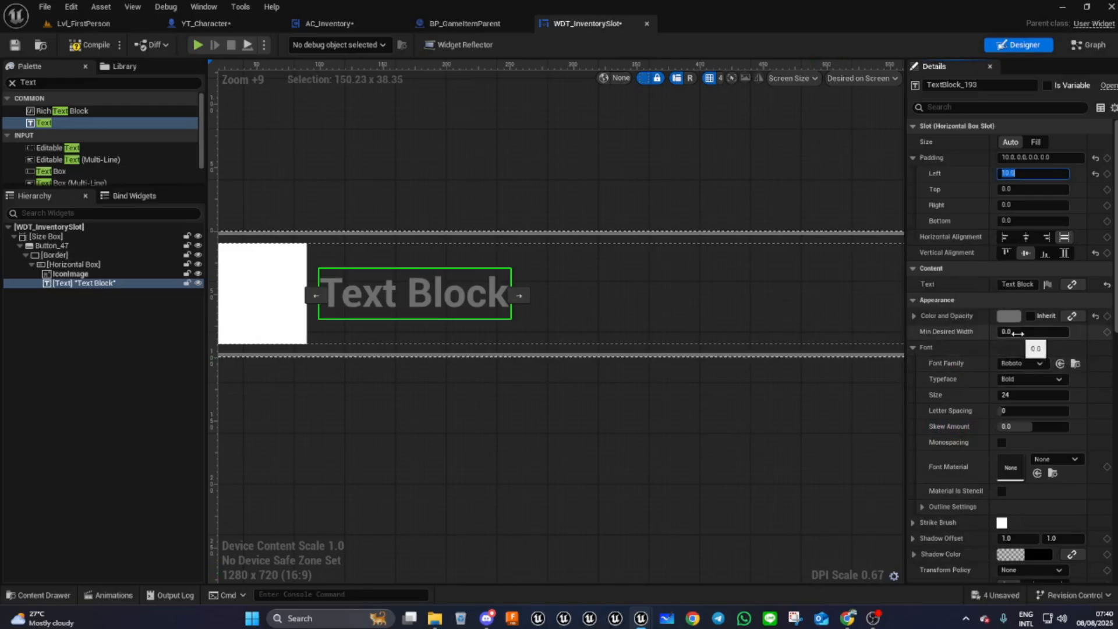
- Set the text's font family to CAMBRIA_Font and compile the widget
click(1016, 363)
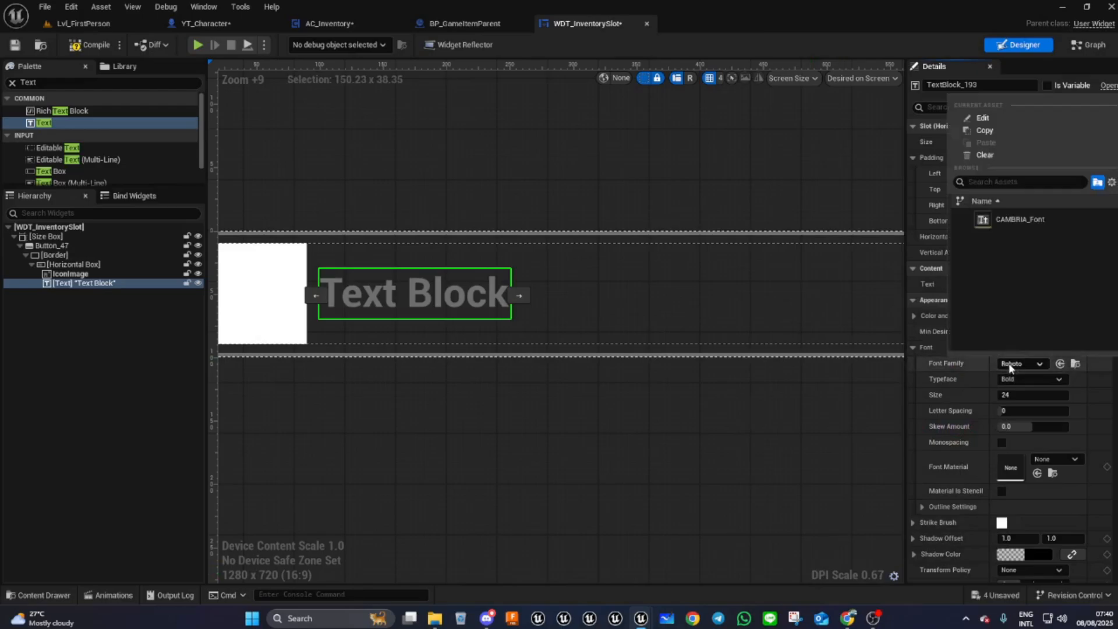
click(998, 222)
click(102, 46)
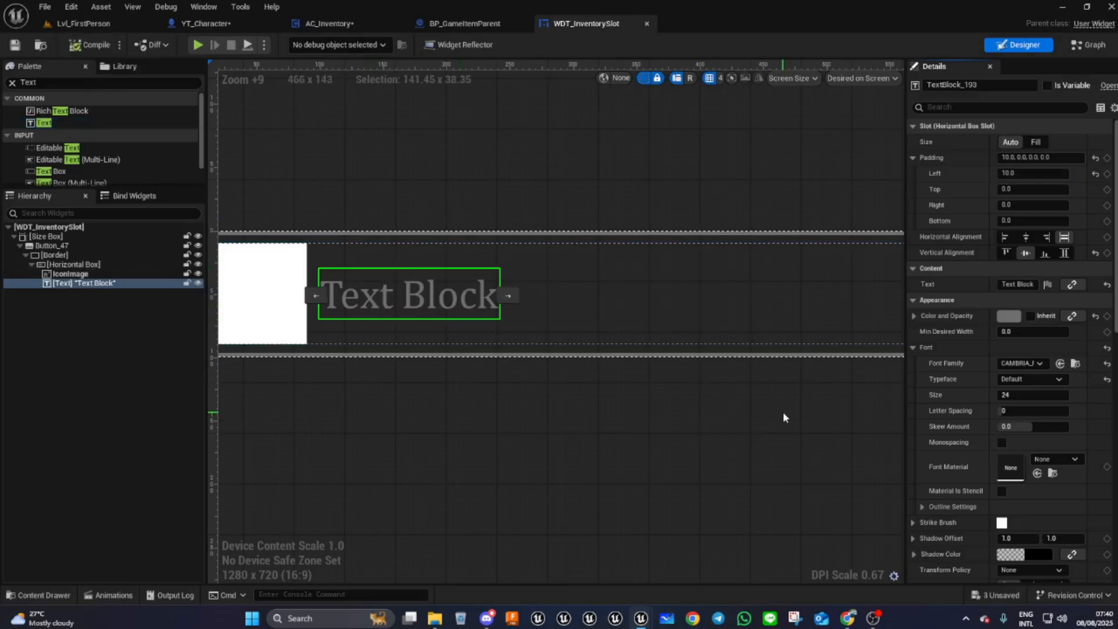
- Make the text block a variable and rename it ItemName
right_drag(553, 414, 280, 429)
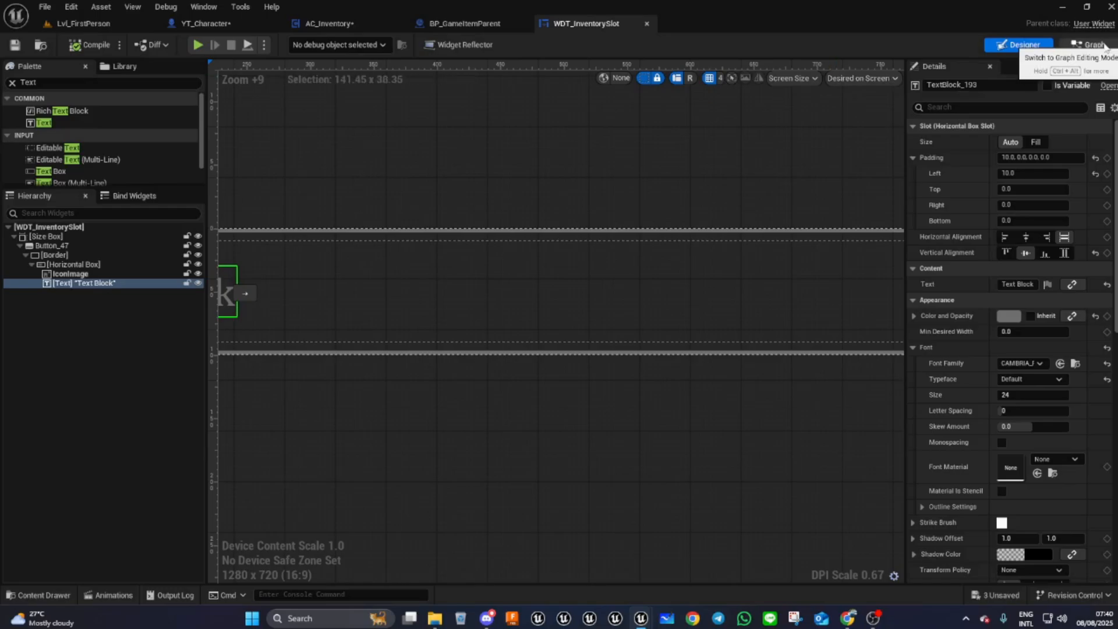
right_drag(367, 408, 471, 418)
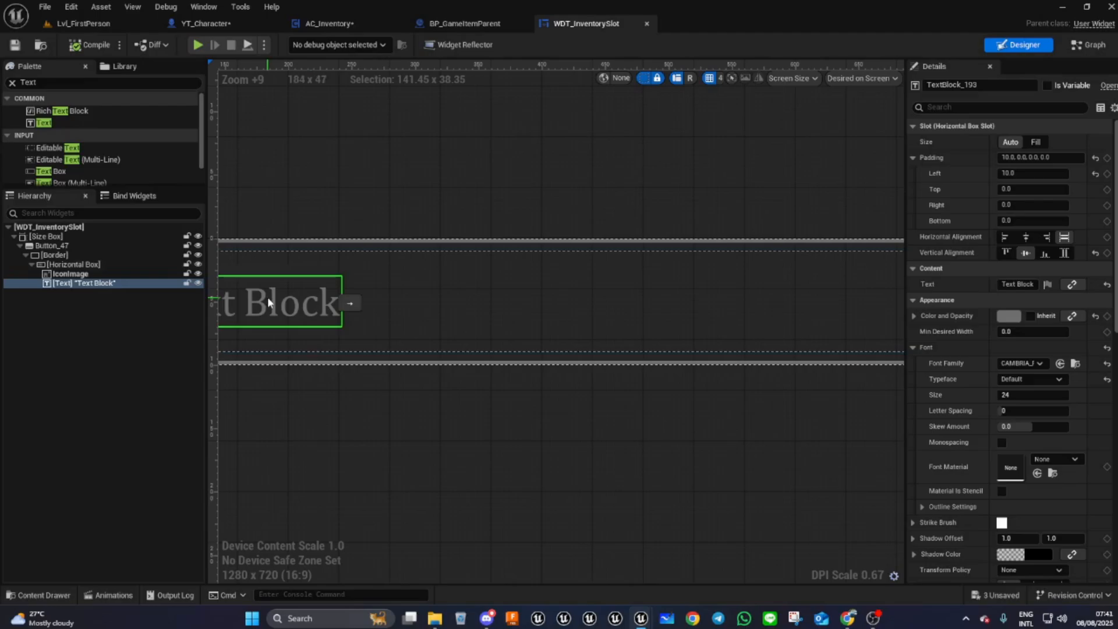
click(1047, 86)
click(983, 87)
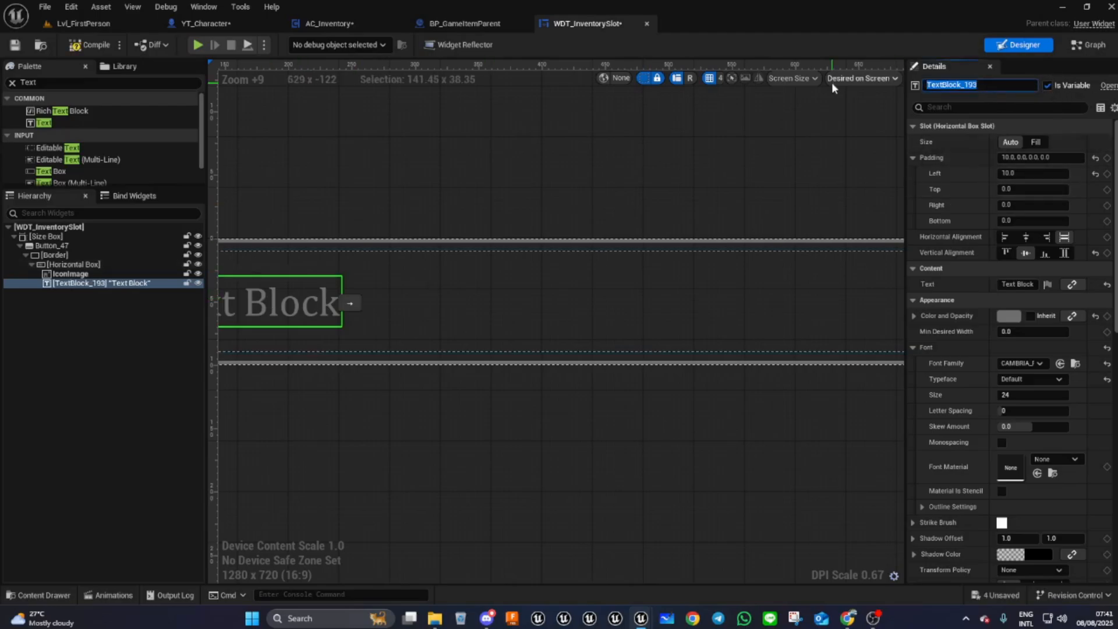
text(ItemName)
key(Return)
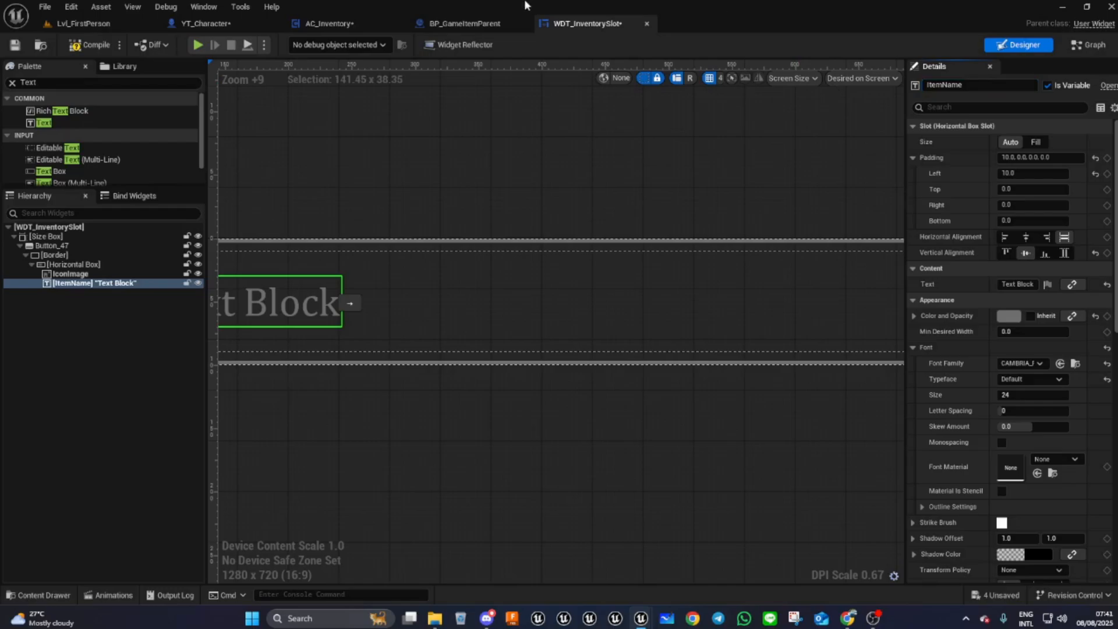
- Compile and save the widget blueprint
click(84, 46)
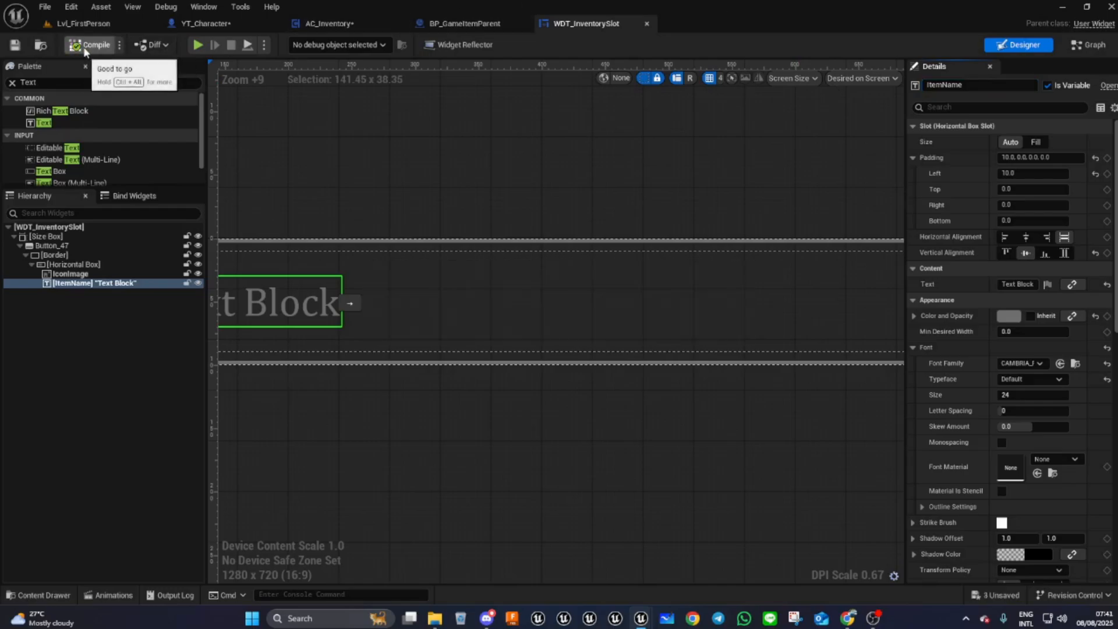
key(ctrl+s)
- Delete the Event Pre Construct and Event Tick nodes from the event graph
click(1093, 45)
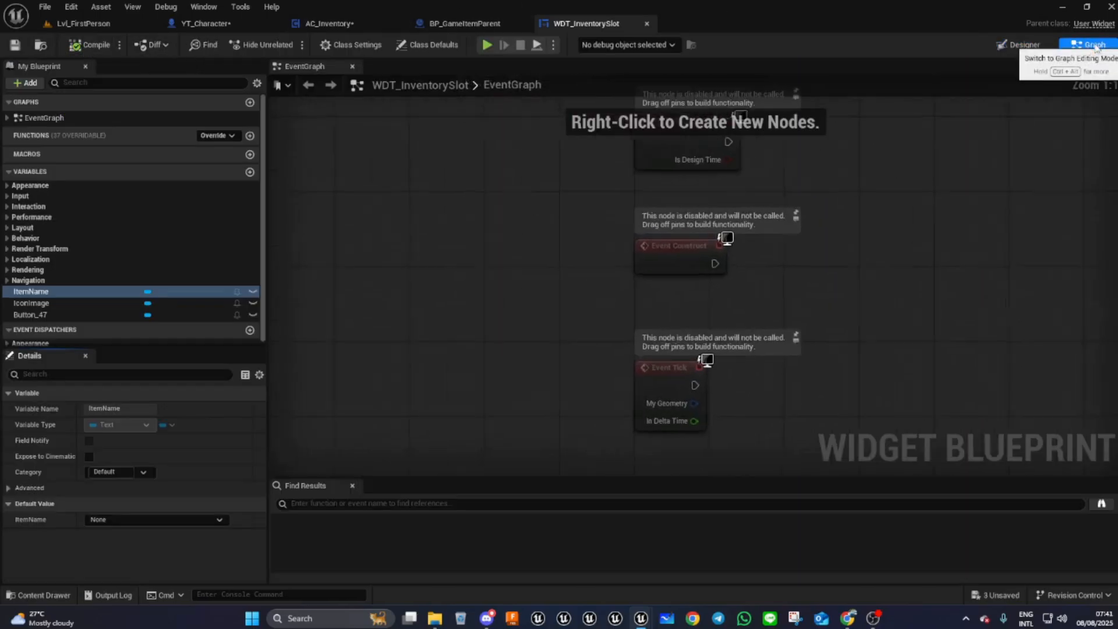
click(691, 197)
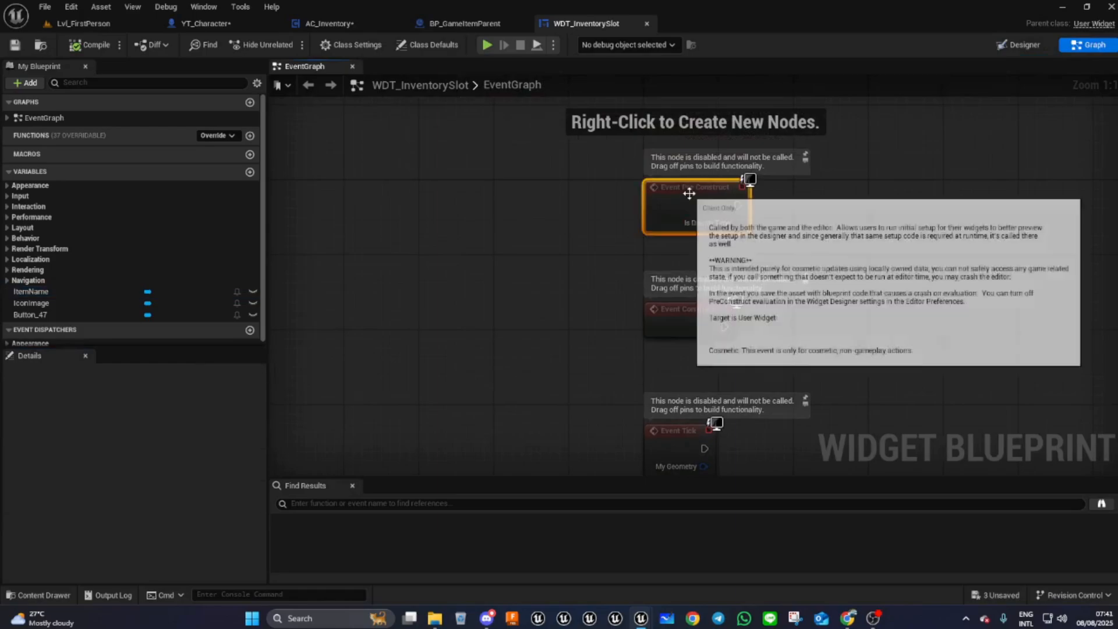
key(Delete)
click(677, 423)
key(Delete)
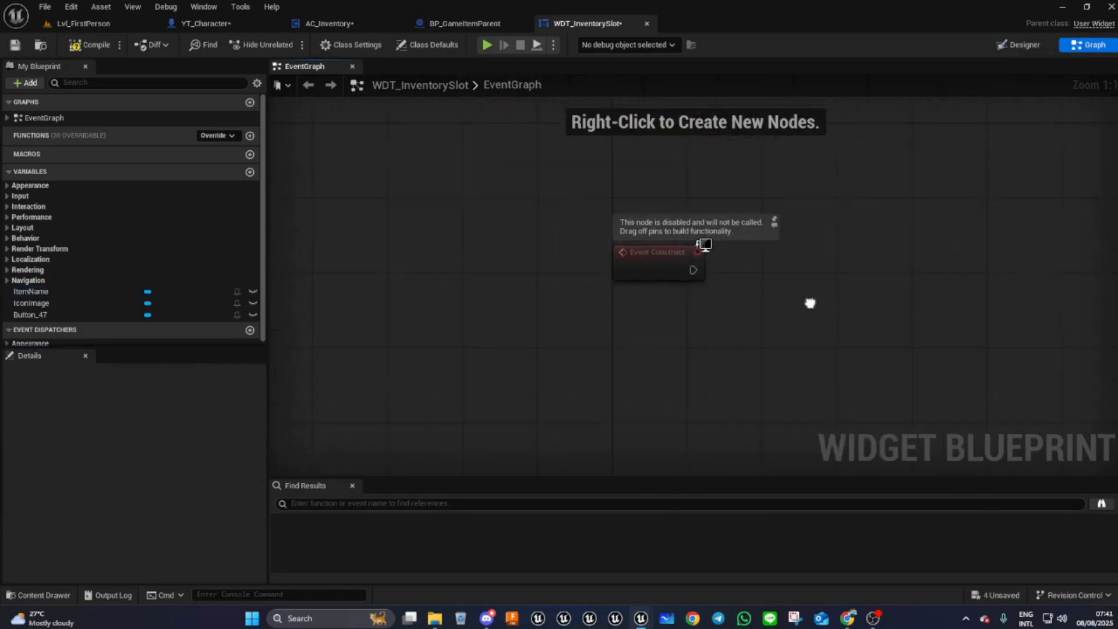
- Reposition the Event Construct node in the graph
right_drag(829, 334, 721, 227)
click(549, 177)
right_drag(589, 295, 512, 343)
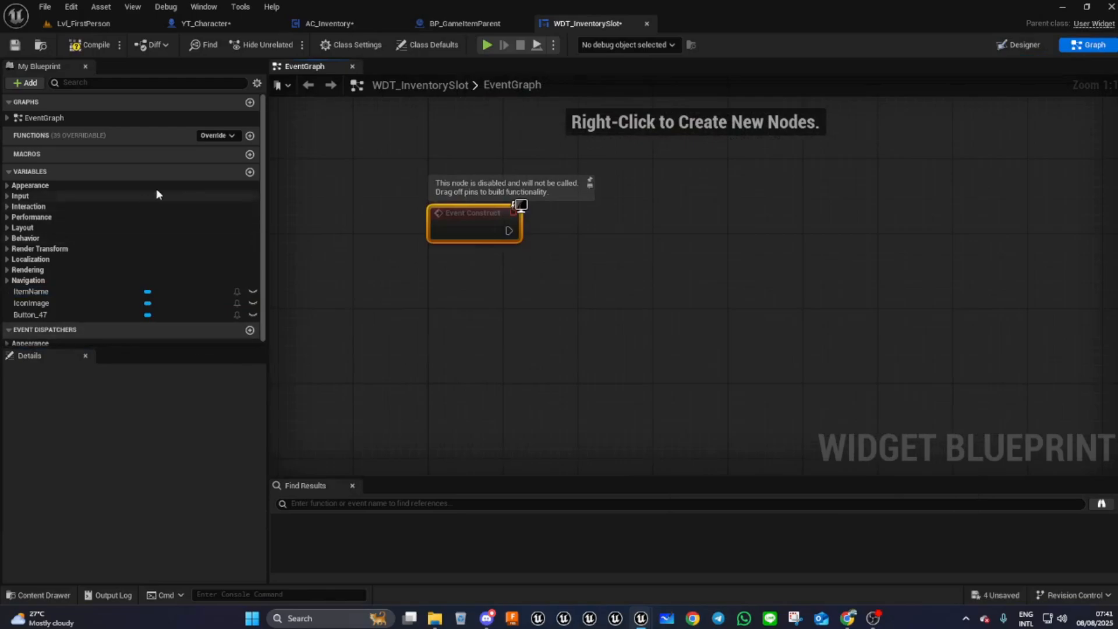
- Add a variable named Item of type Item Struct, making it Instance Editable and Expose on Spawn
click(251, 171)
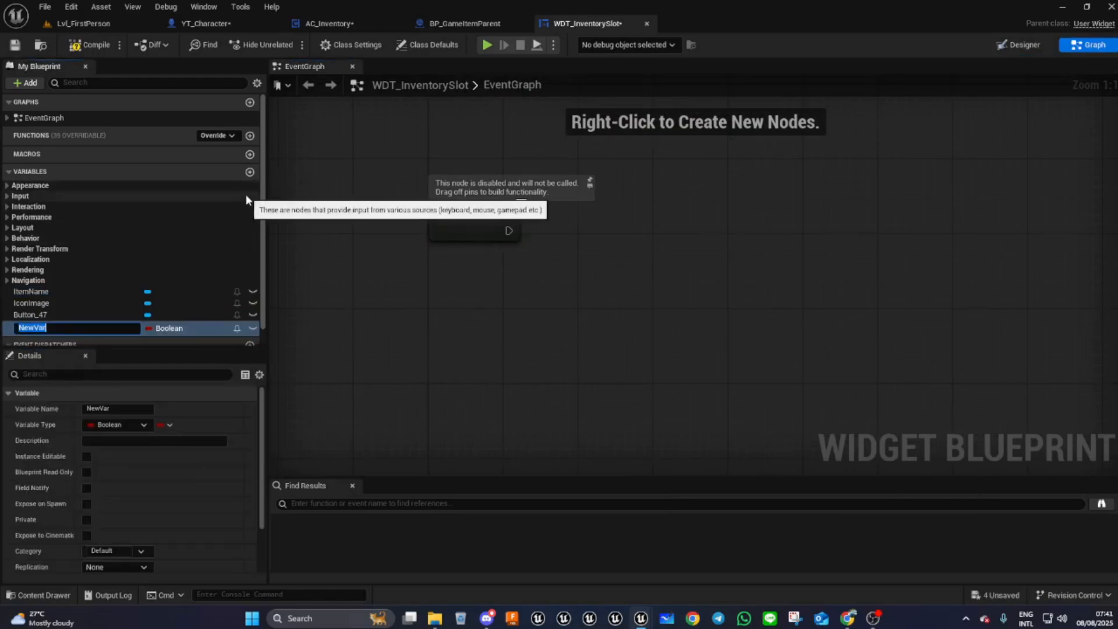
text(Item)
key(Return)
click(184, 332)
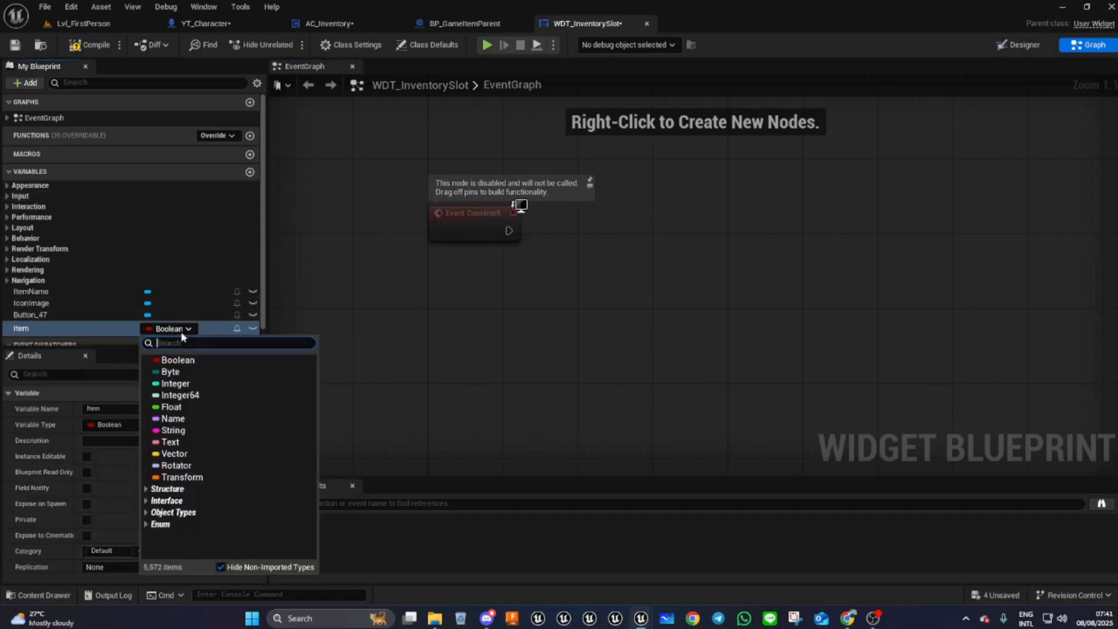
text(item)
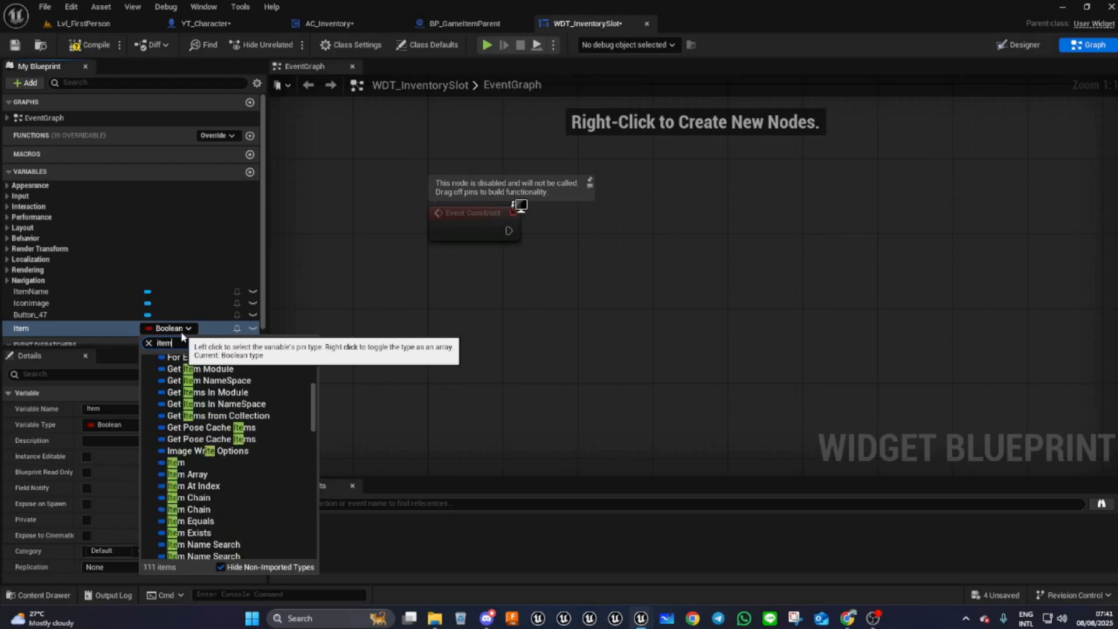
text(str)
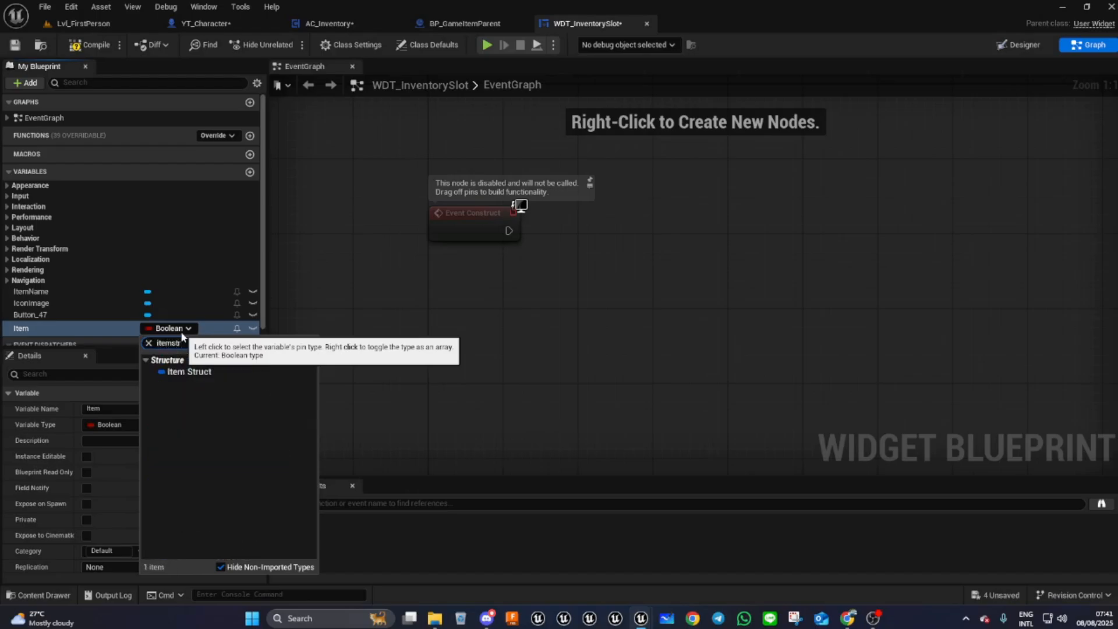
click(180, 374)
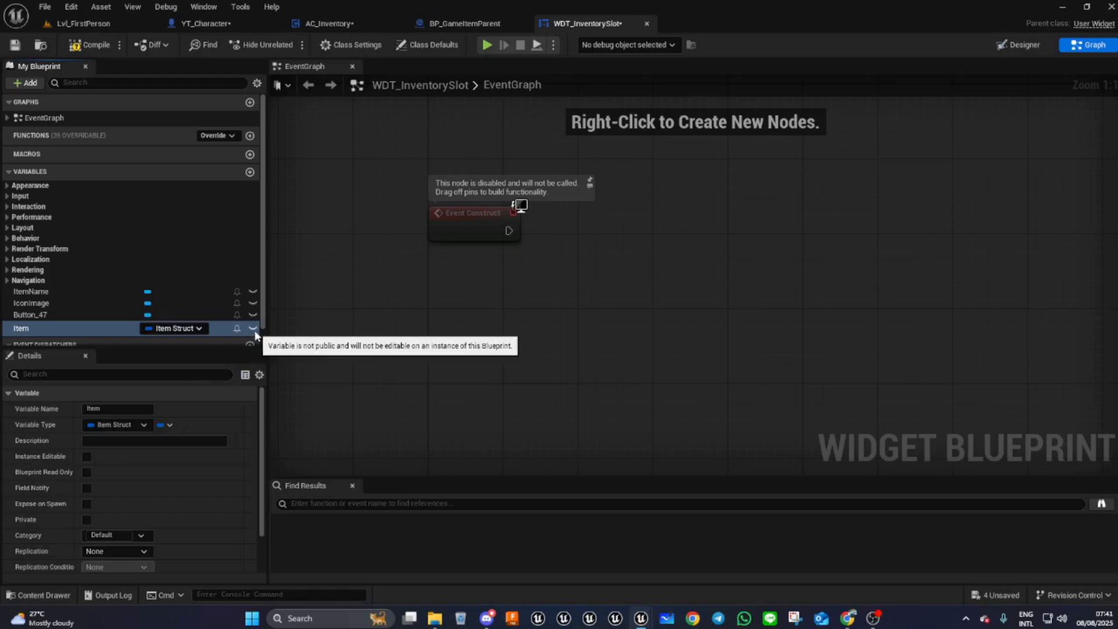
click(88, 456)
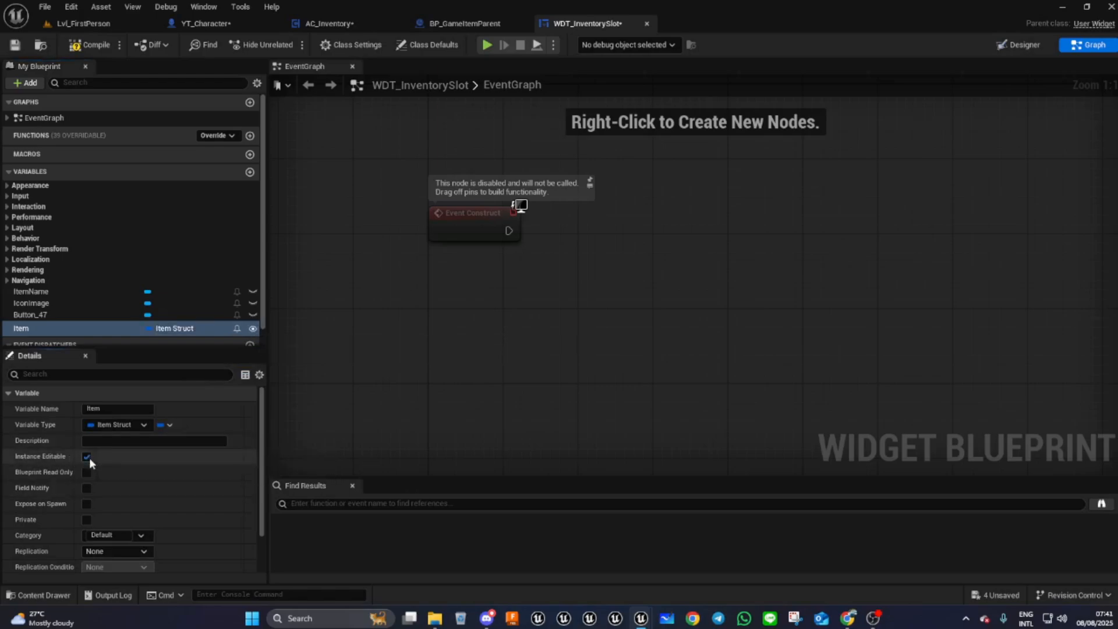
click(87, 503)
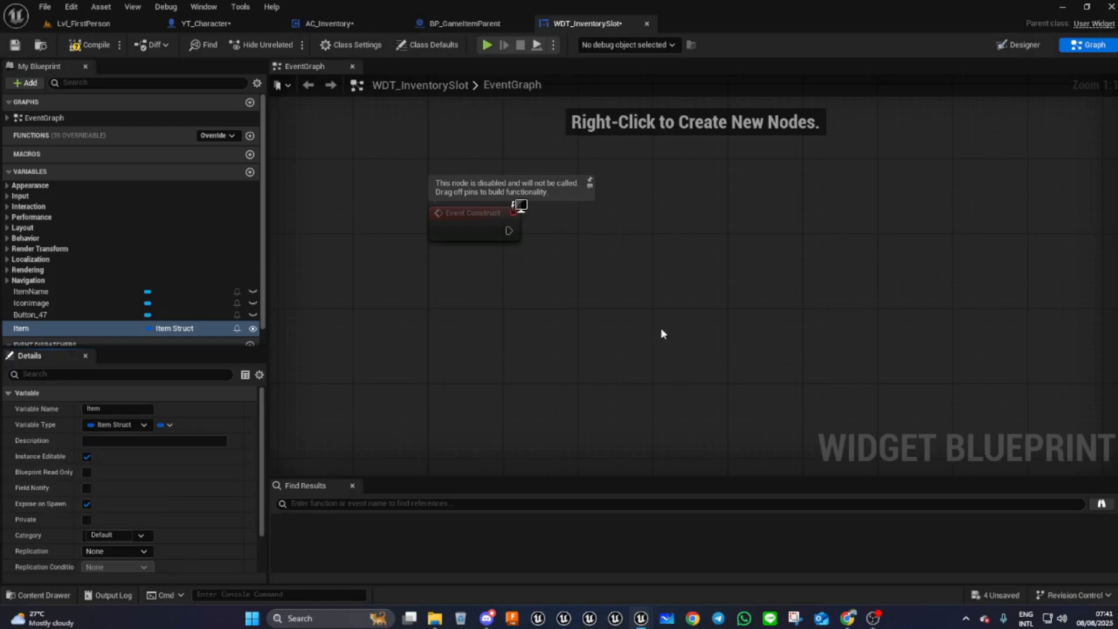
- Place getter nodes for the Item, ItemName and IconImage variables in the event graph
right_drag(553, 322, 477, 300)
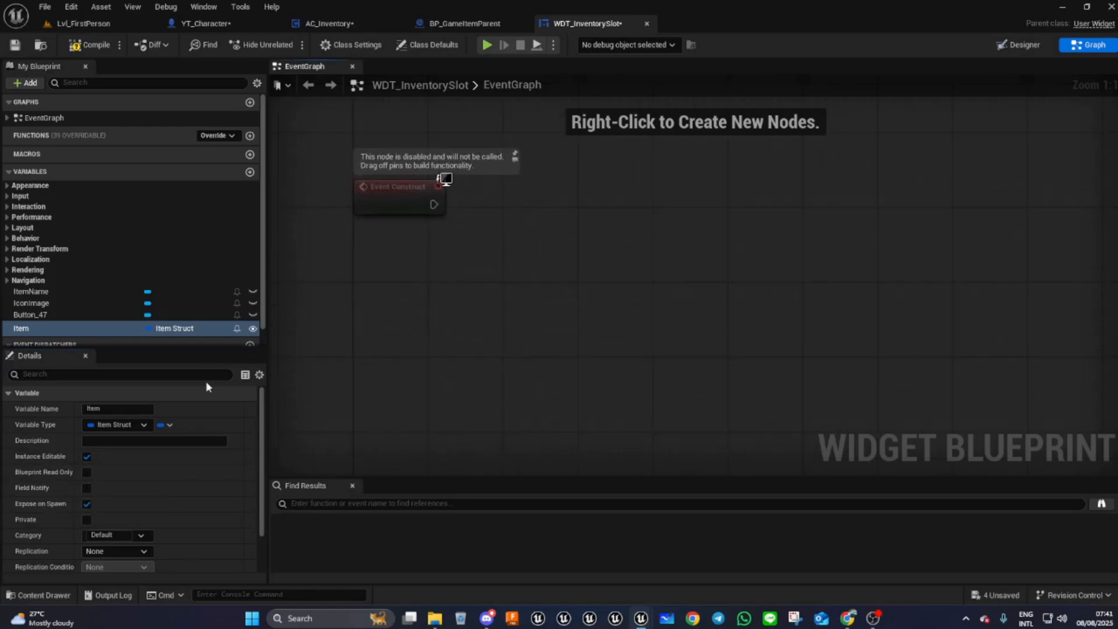
drag(49, 335, 371, 250)
click(393, 277)
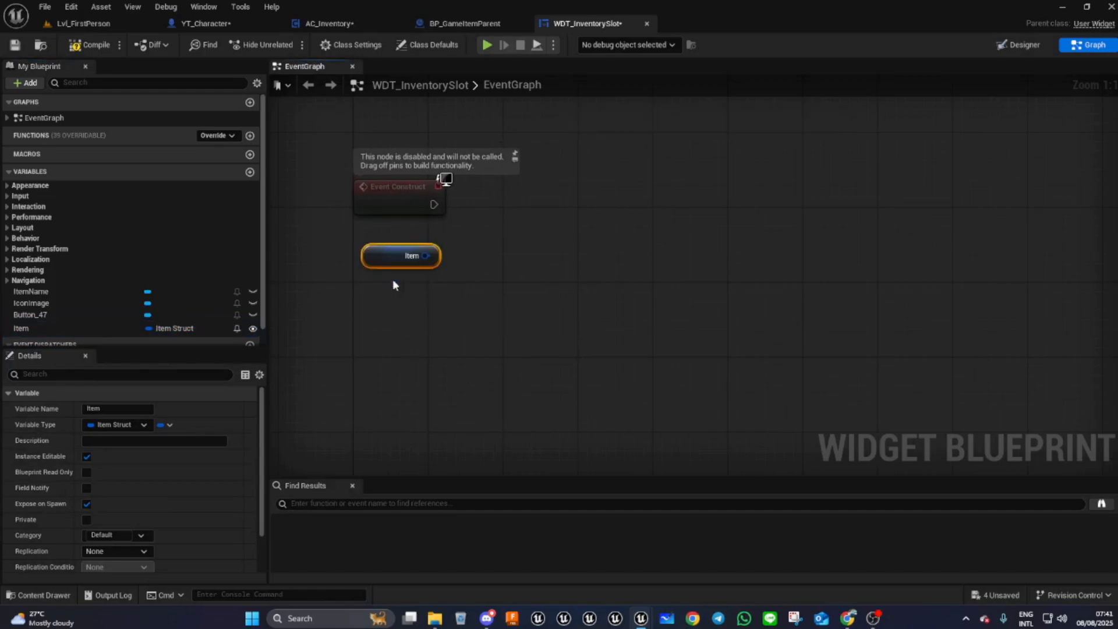
drag(40, 290, 470, 121)
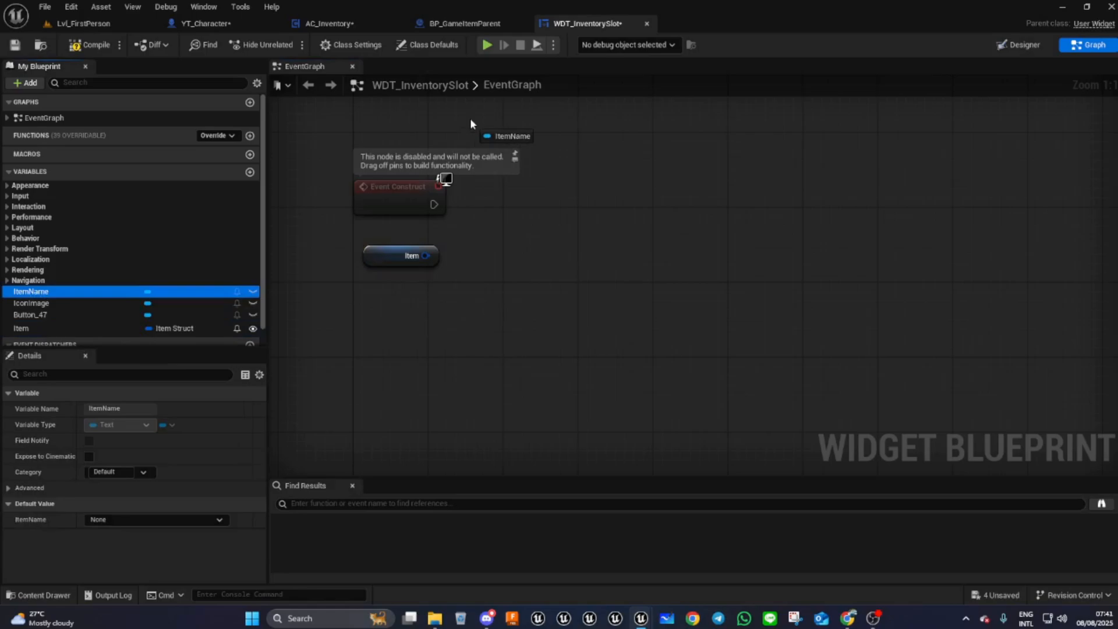
drag(471, 120, 465, 119)
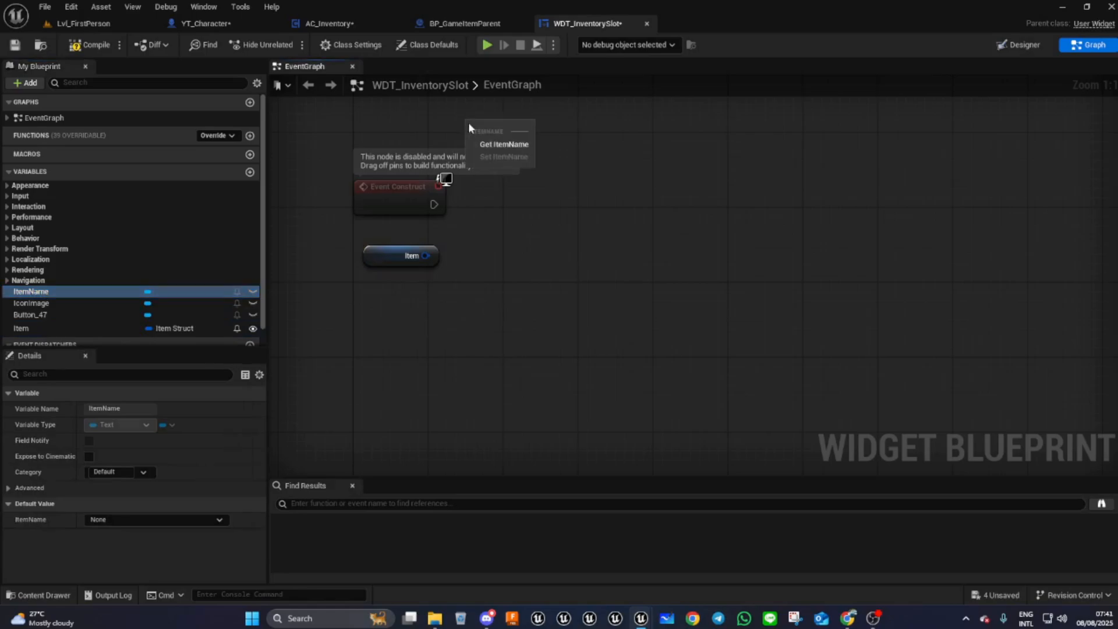
click(494, 144)
drag(42, 304, 701, 118)
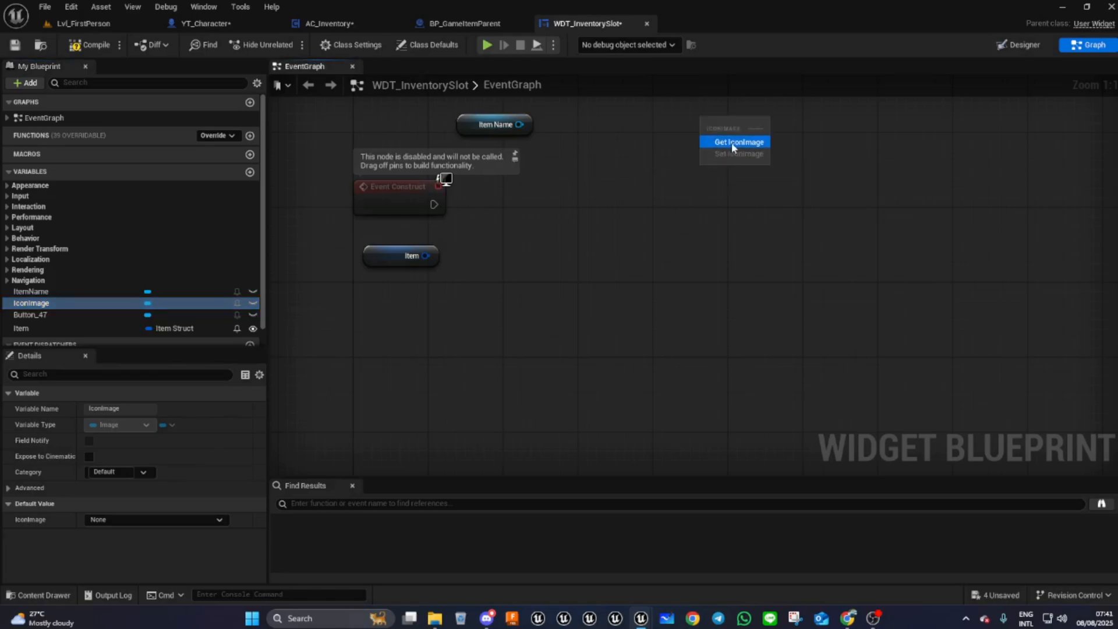
click(741, 142)
- Break the Item variable into its struct fields with a Break Item Struct node
key(Home)
drag(504, 291, 493, 292)
drag(531, 345, 620, 328)
click(661, 448)
drag(477, 344, 412, 343)
drag(610, 329, 588, 333)
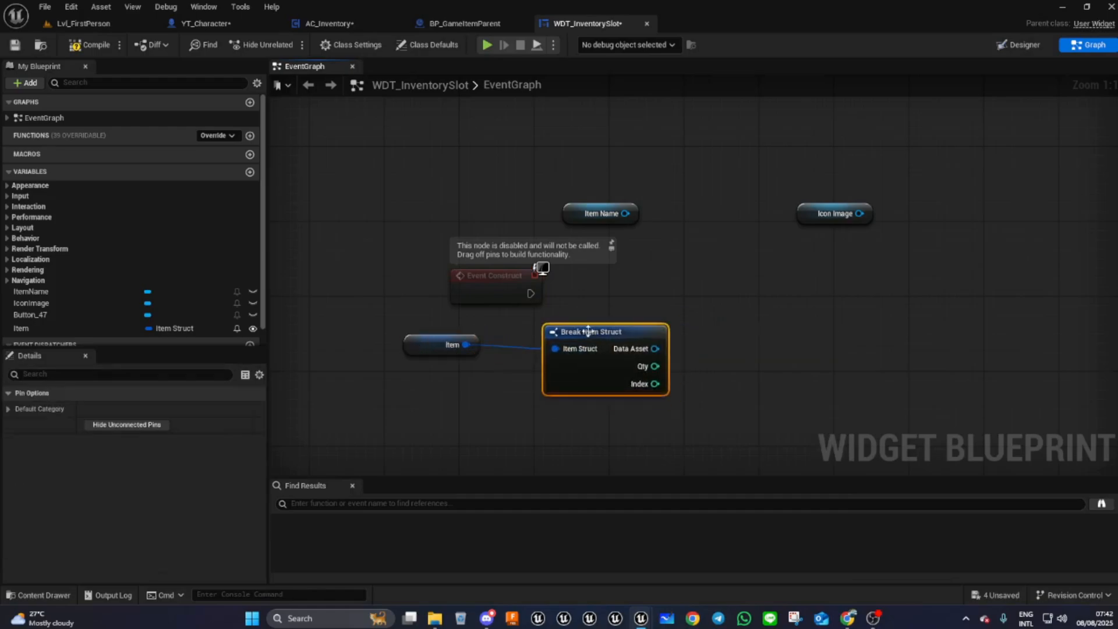
- Get the Item Name from the broken struct's Data Asset pin
right_drag(759, 360, 661, 358)
drag(557, 347, 611, 351)
text(i)
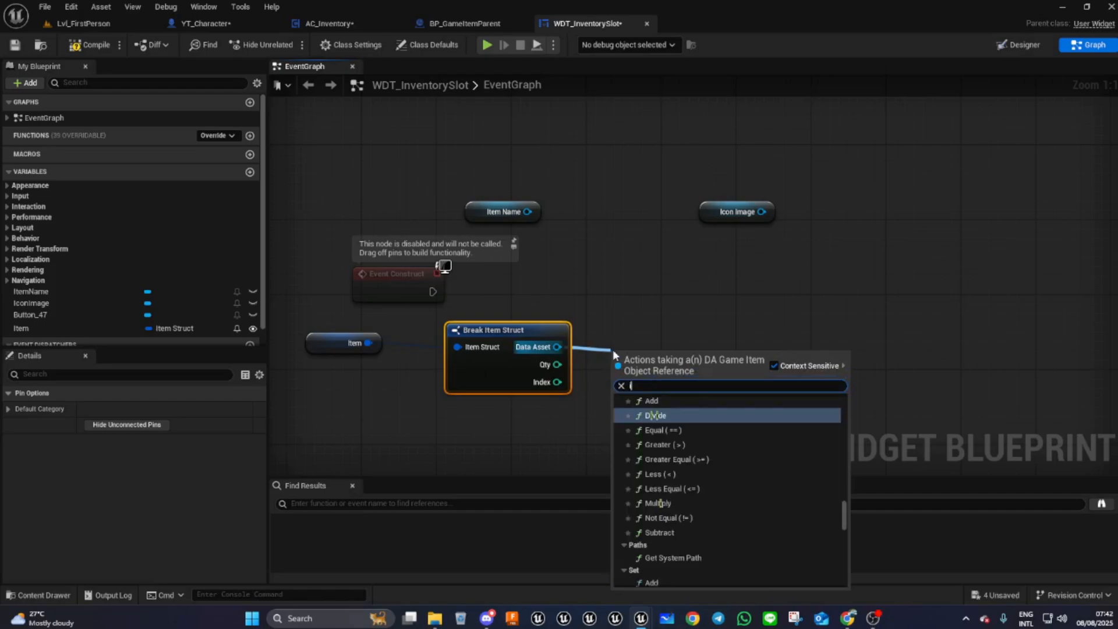
text(tem n)
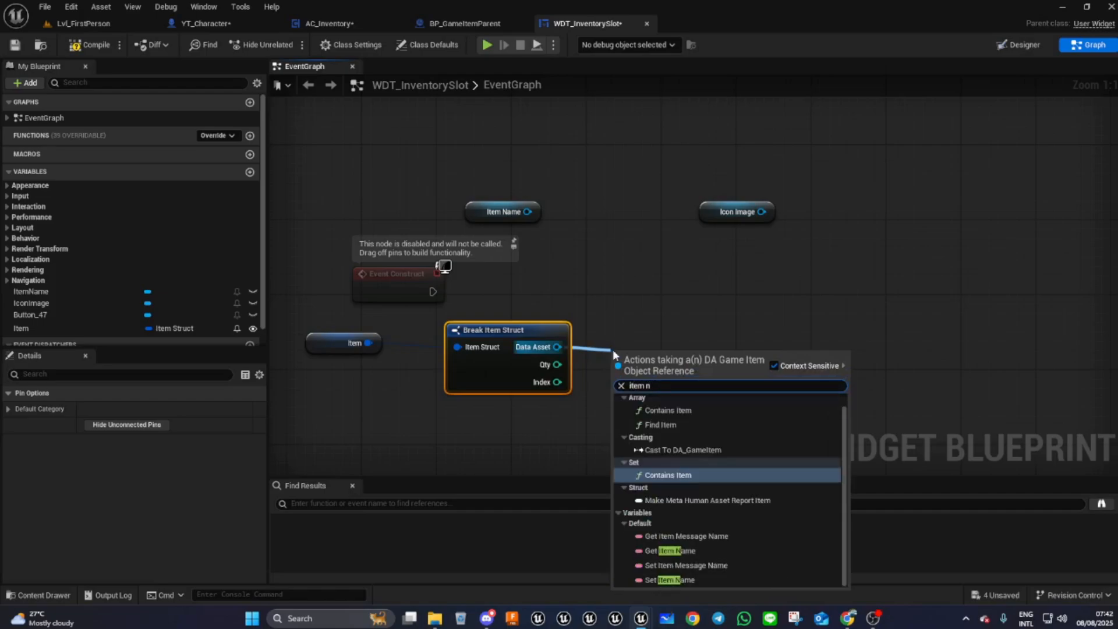
click(676, 550)
drag(652, 347, 643, 343)
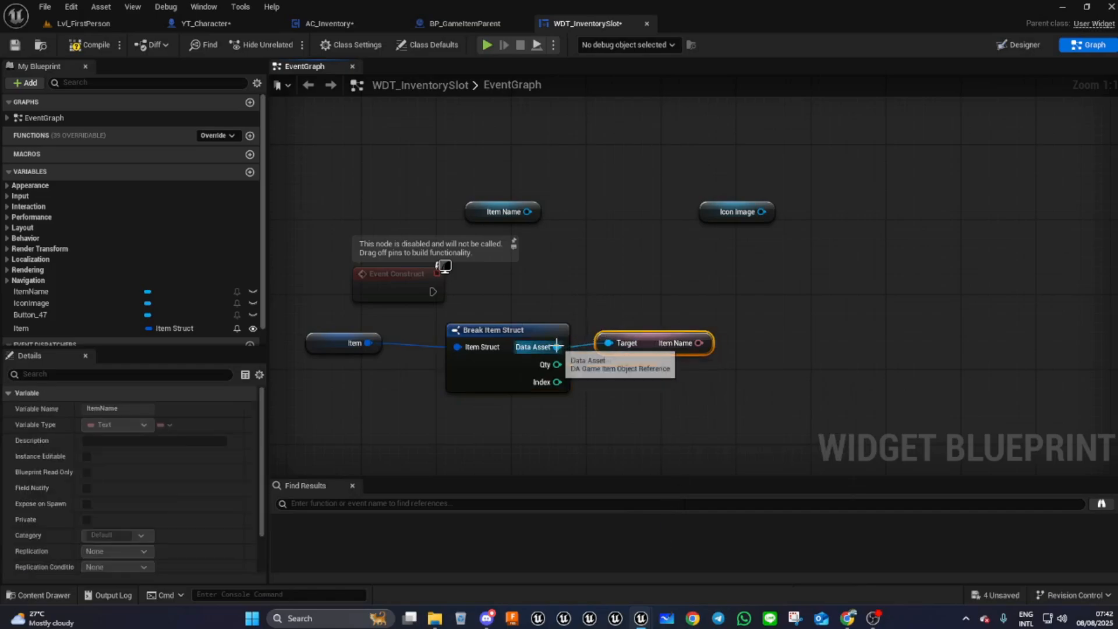
- Get the Icon from the Data Asset pin and position the node below Item Name
drag(557, 346, 595, 387)
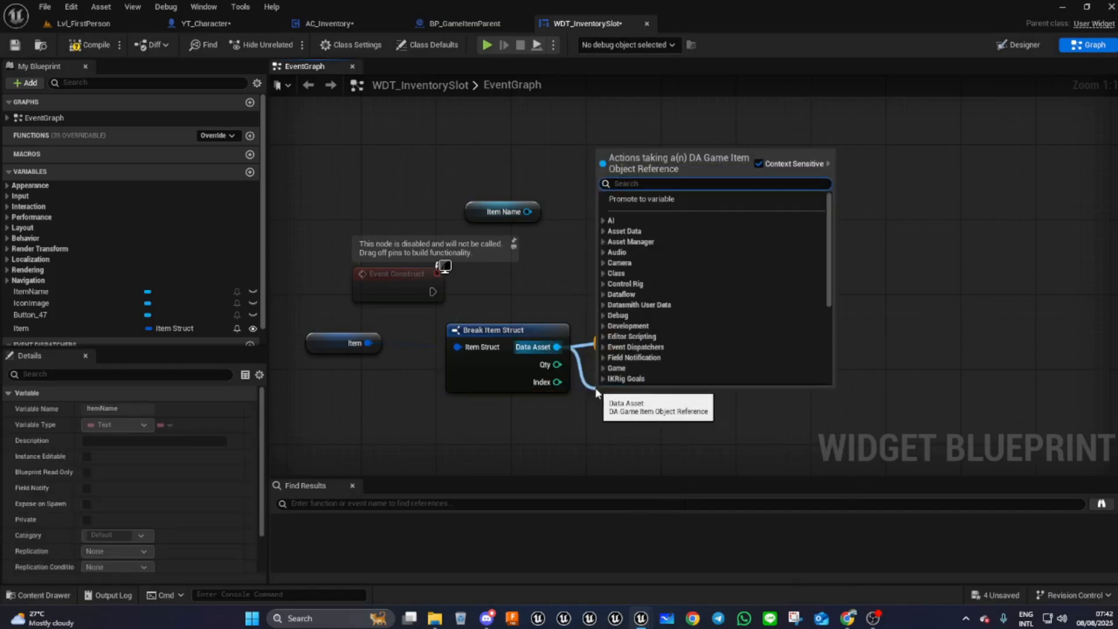
text(icon)
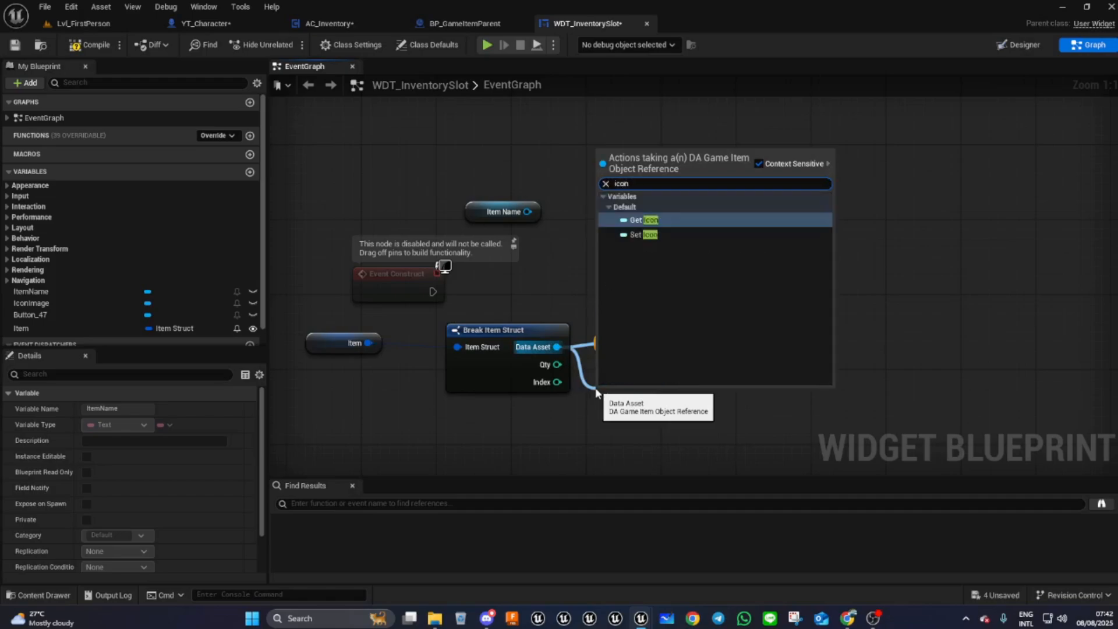
click(646, 220)
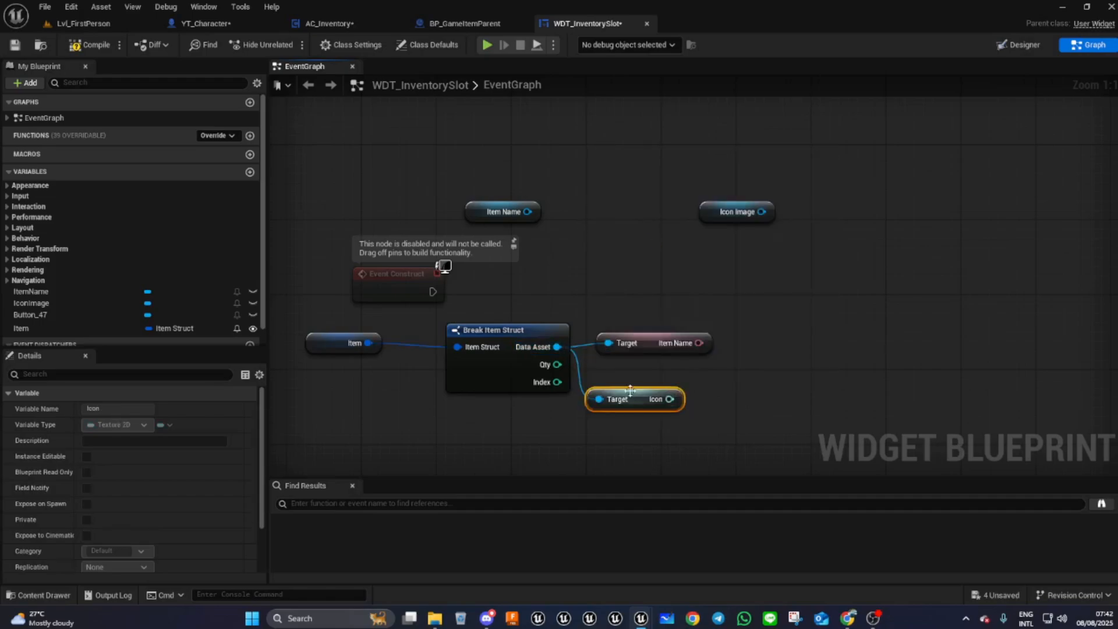
drag(645, 389, 655, 379)
- Add a SetText (Text) node driven by the ItemName text block reference
drag(527, 212, 592, 249)
text(set)
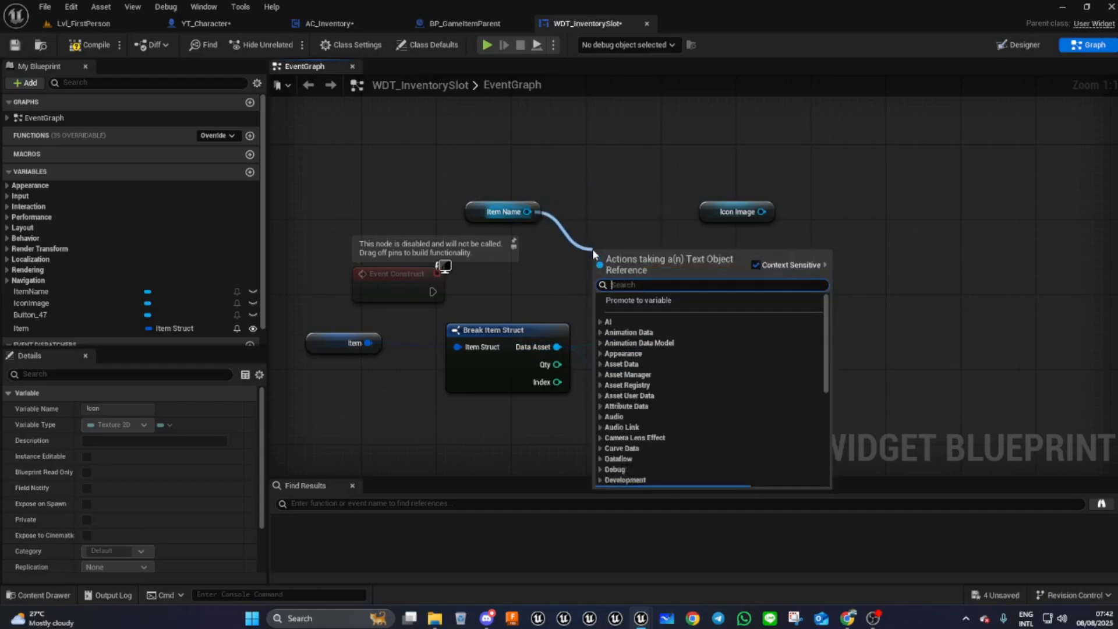
text( text)
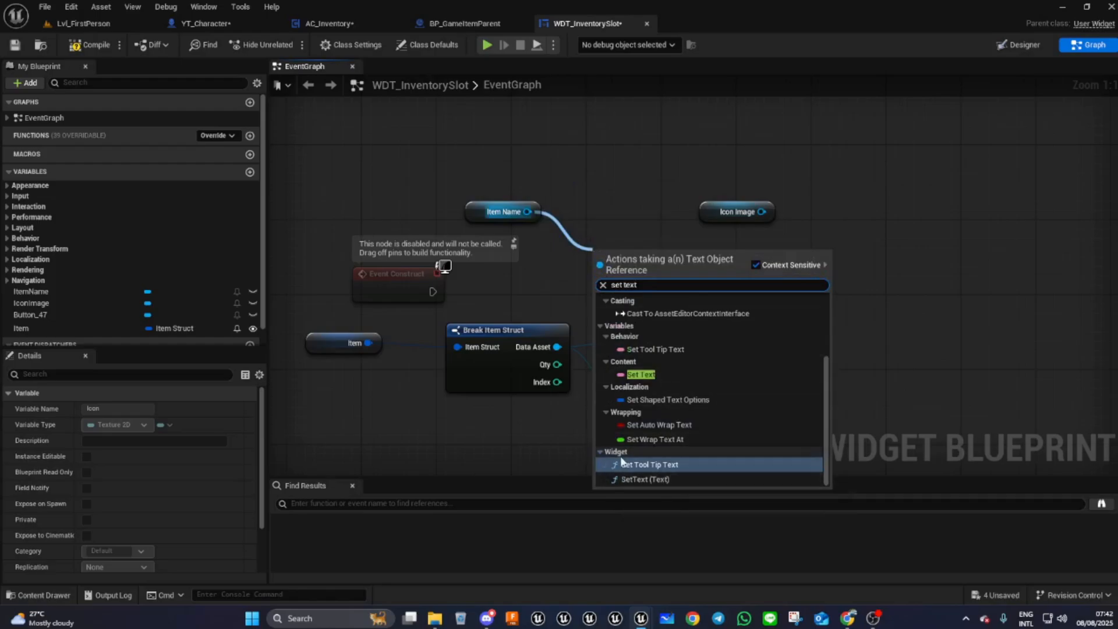
click(625, 478)
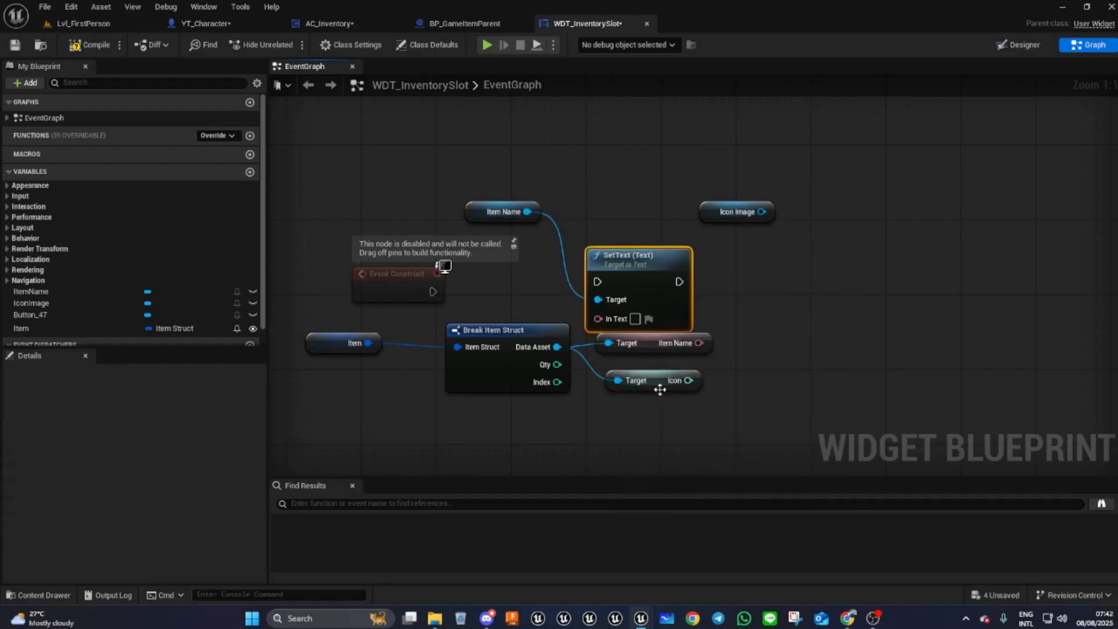
- Connect Event Construct's execution to SetText and feed the data asset's Item Name into In Text
drag(432, 291, 782, 274)
drag(699, 343, 751, 331)
right_drag(758, 421, 620, 416)
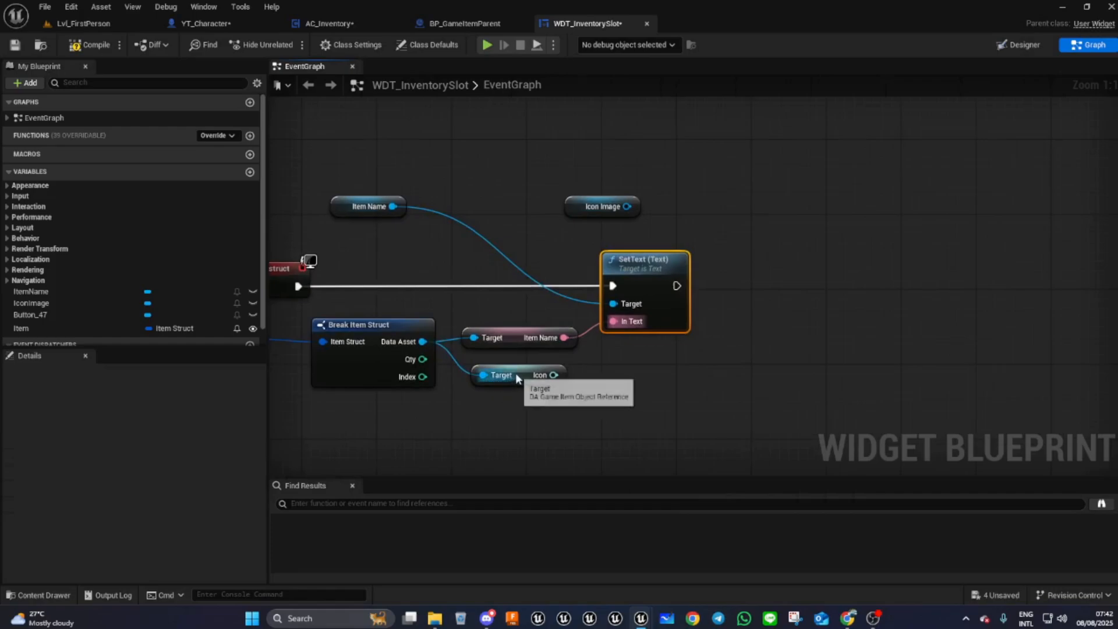
drag(525, 373, 624, 373)
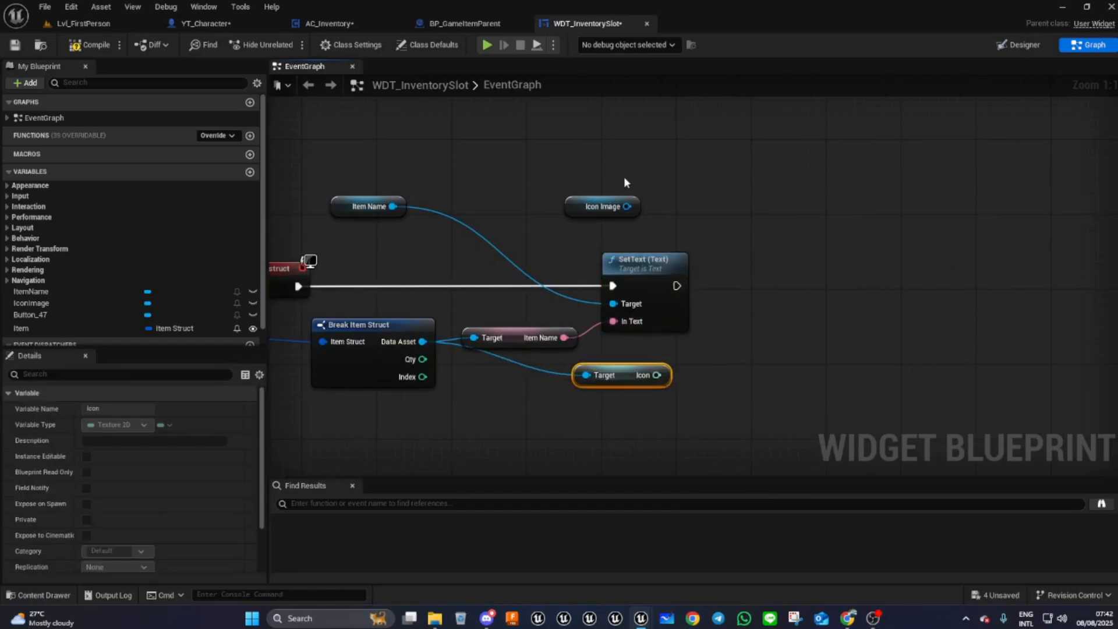
- Search for a Set Brush node from the IconImage reference after moving the ItemName getter
drag(345, 205, 487, 310)
drag(626, 206, 783, 271)
text(set brush)
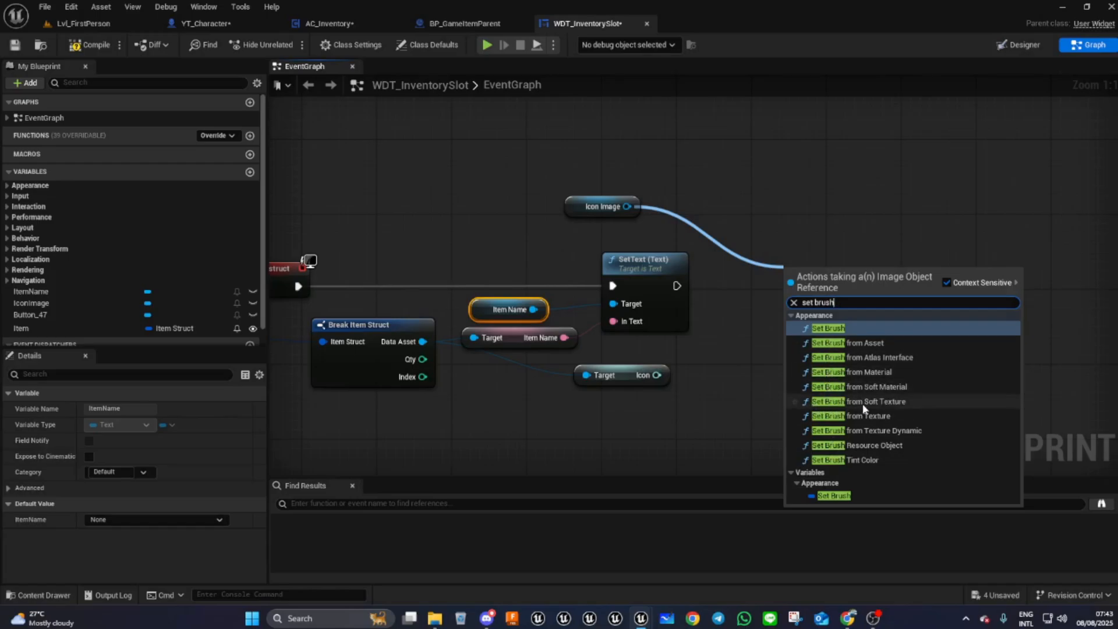
- Add a Set Brush from Soft Texture node, feed it the data asset's Icon and chain it after SetText
click(887, 406)
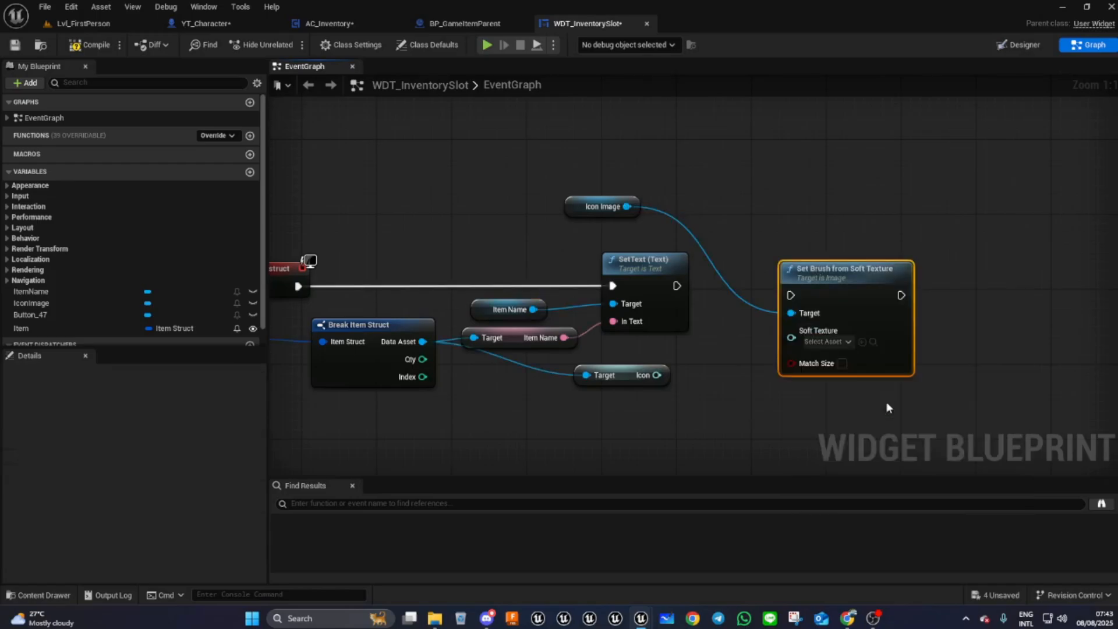
mouse_move(791, 337)
mouse_down()
mouse_move(640, 395)
mouse_move(657, 375)
mouse_up()
mouse_move(676, 285)
mouse_down()
mouse_move(791, 296)
mouse_move(834, 274)
mouse_move(807, 275)
mouse_up()
right_drag(688, 402, 619, 388)
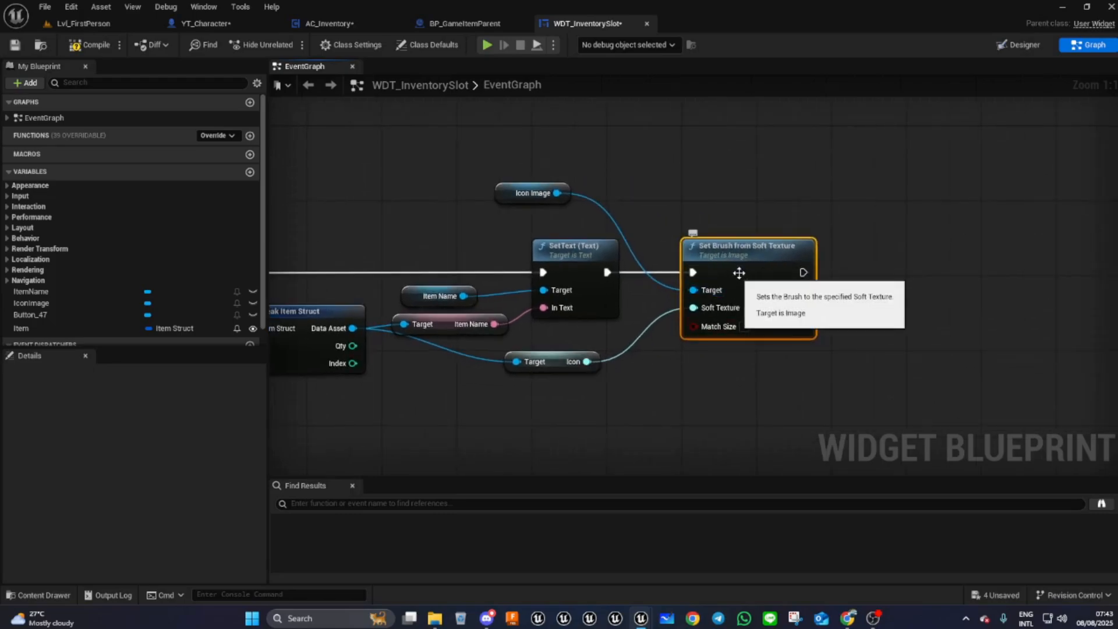
- Reposition the Icon Image reference node and compile the widget blueprint
mouse_move(587, 361)
mouse_down()
mouse_move(645, 383)
mouse_move(728, 285)
mouse_move(748, 286)
mouse_move(754, 314)
mouse_move(726, 452)
mouse_up()
right_drag(594, 428, 574, 462)
drag(482, 226, 537, 244)
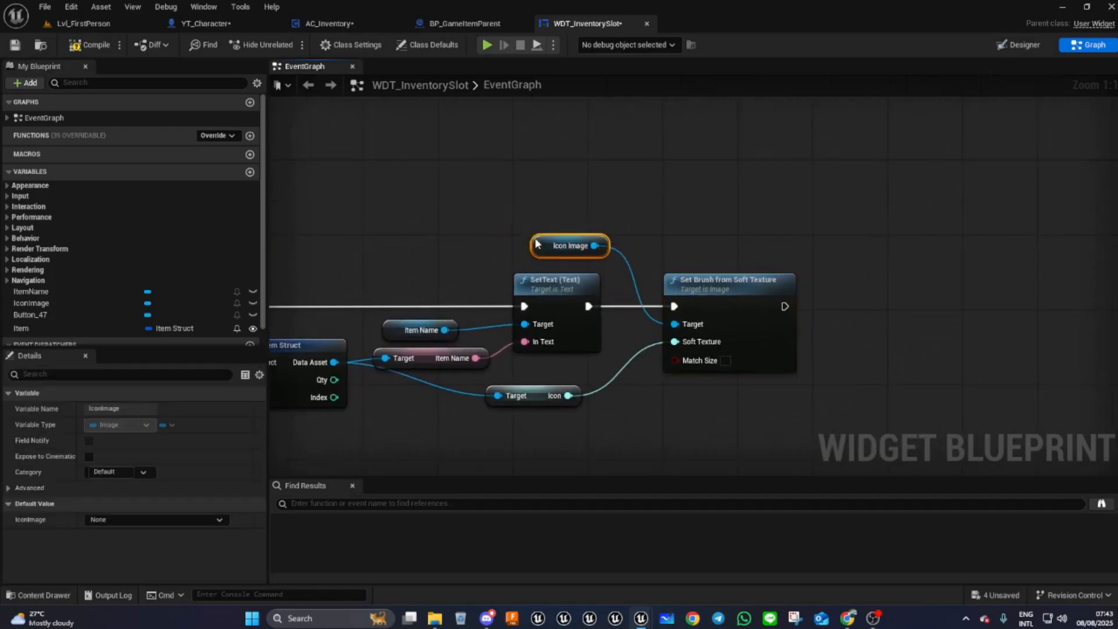
click(750, 301)
right_drag(689, 380, 907, 270)
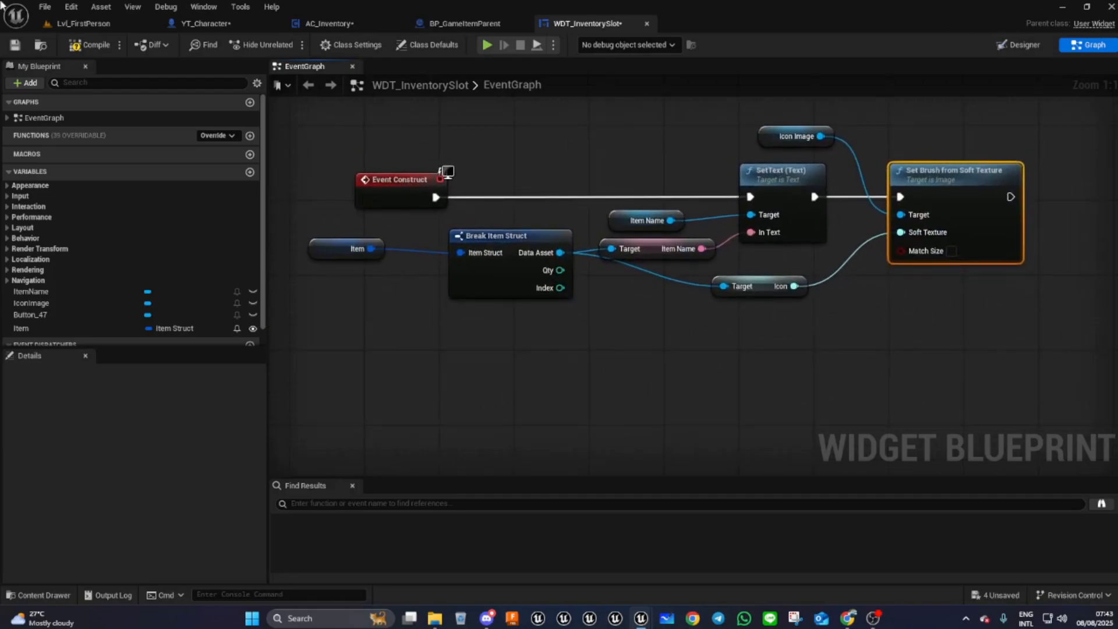
click(93, 44)
- Add an On Clicked event for the Button_47 widget in the designer
click(1024, 45)
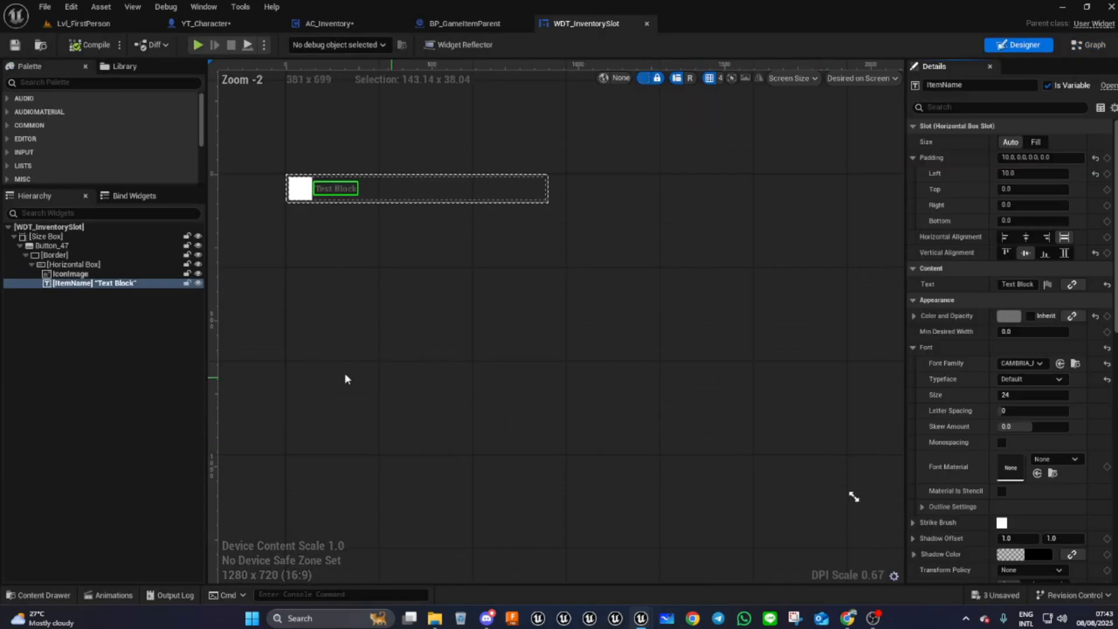
click(53, 246)
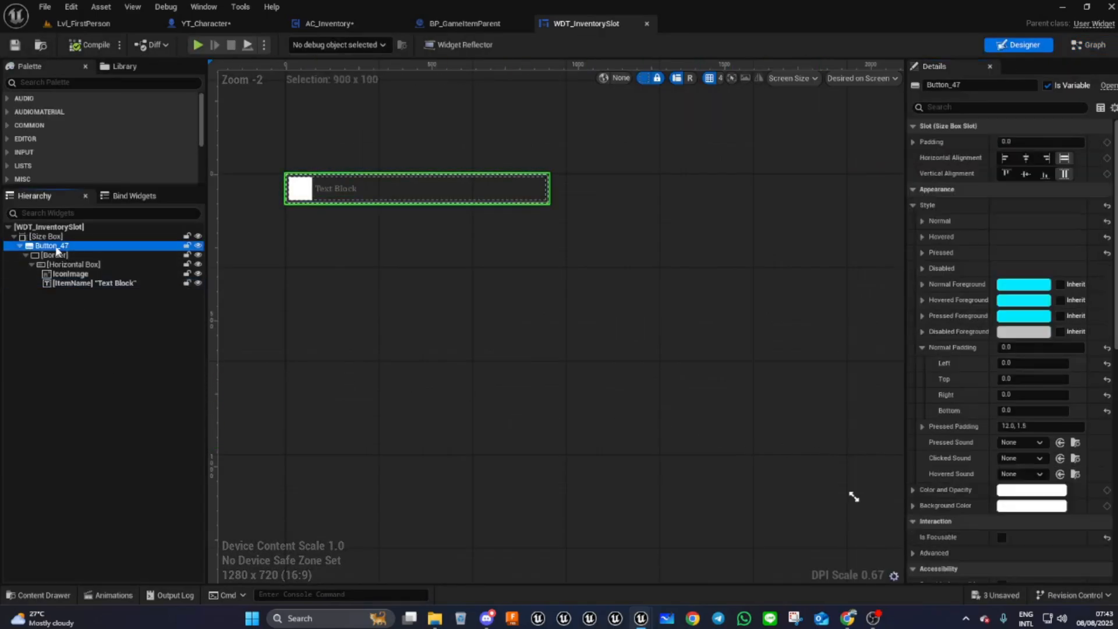
scroll(993, 442, down, 10)
scroll(993, 442, down, 4)
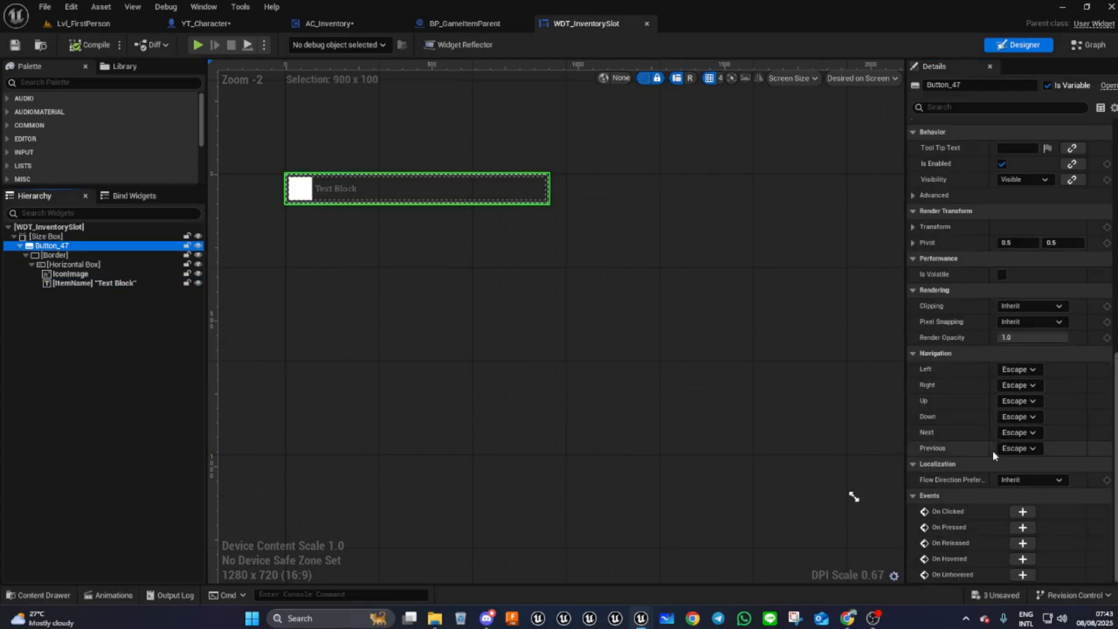
click(1022, 511)
- Compile the blueprint and position the On Clicked (Button_47) event node in the graph
right_drag(794, 371, 598, 334)
drag(489, 230, 519, 287)
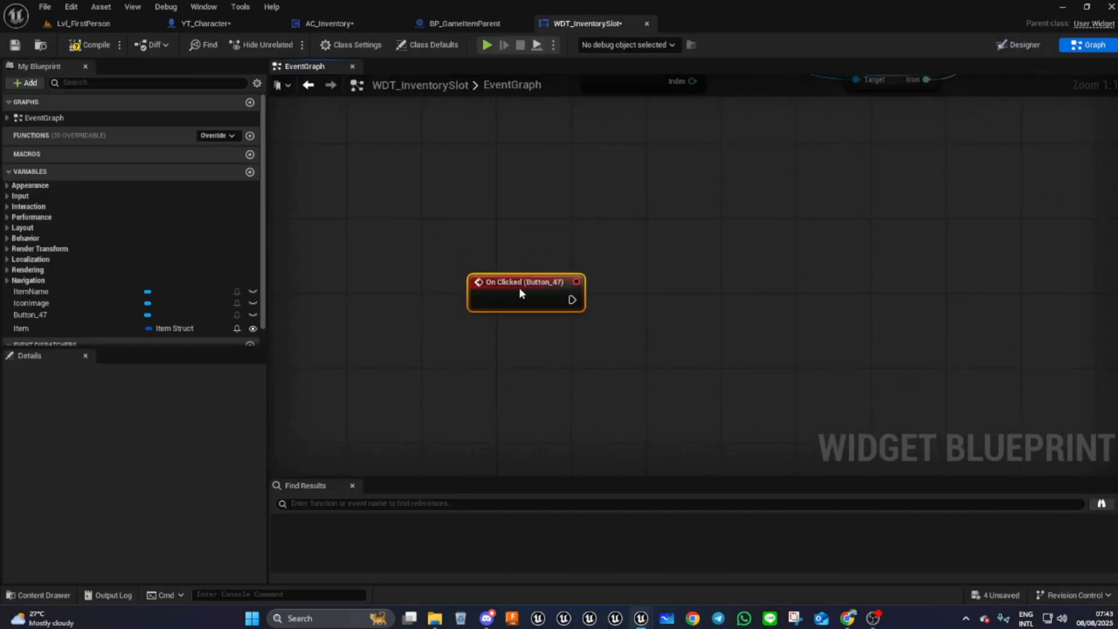
click(90, 45)
right_drag(559, 373, 576, 394)
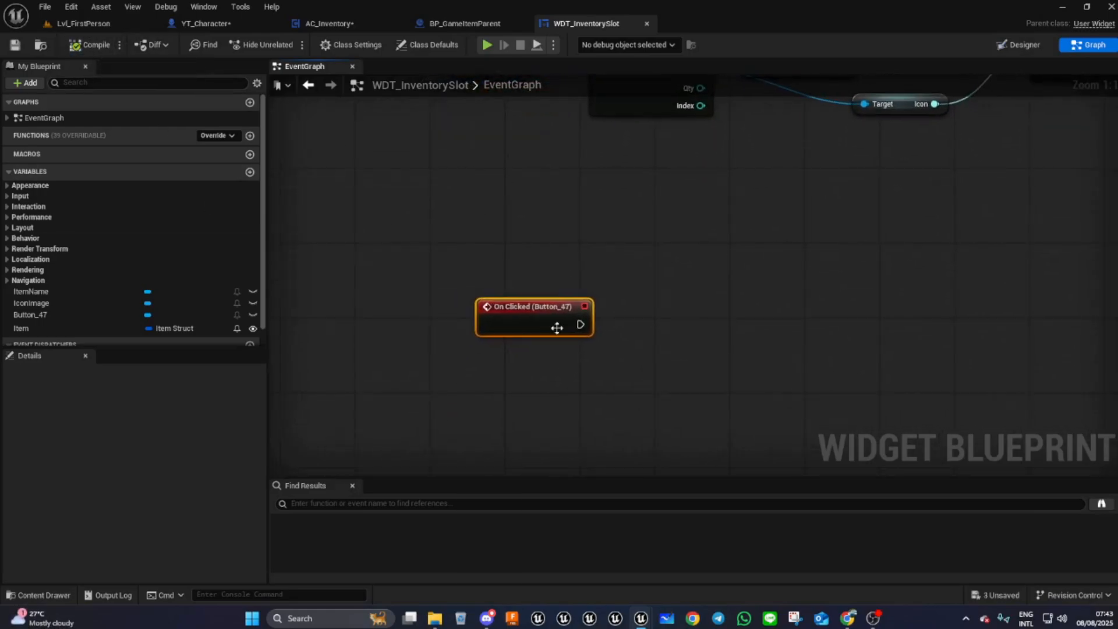
mouse_move(549, 314)
mouse_down()
mouse_move(539, 334)
mouse_move(542, 325)
mouse_up()
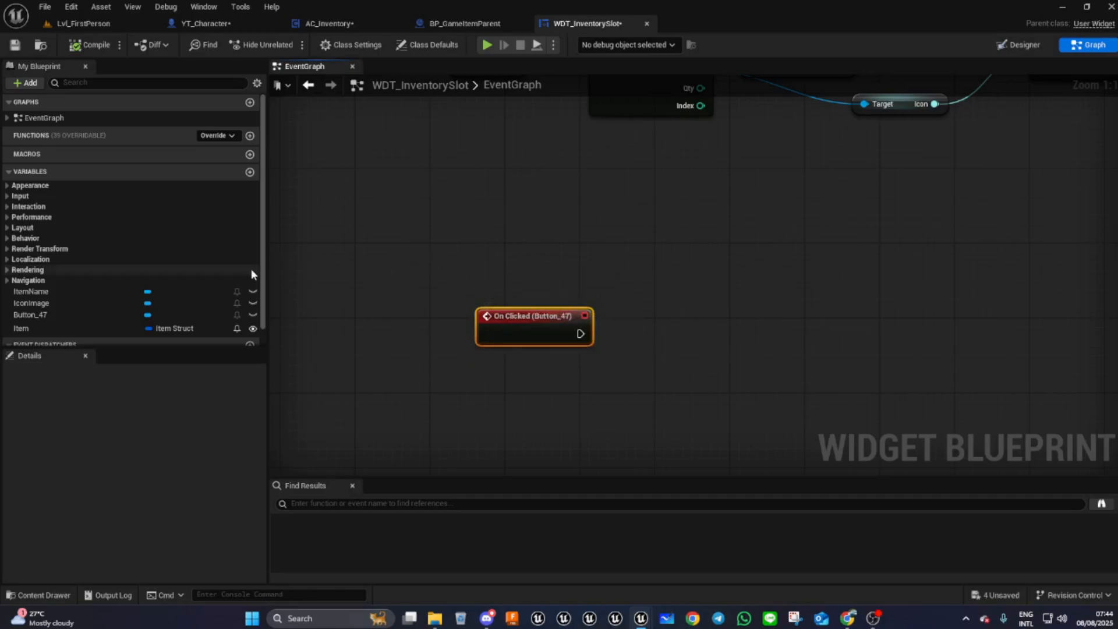
- Create a new event dispatcher named OnInventorySlotClicked
scroll(262, 280, down, 1)
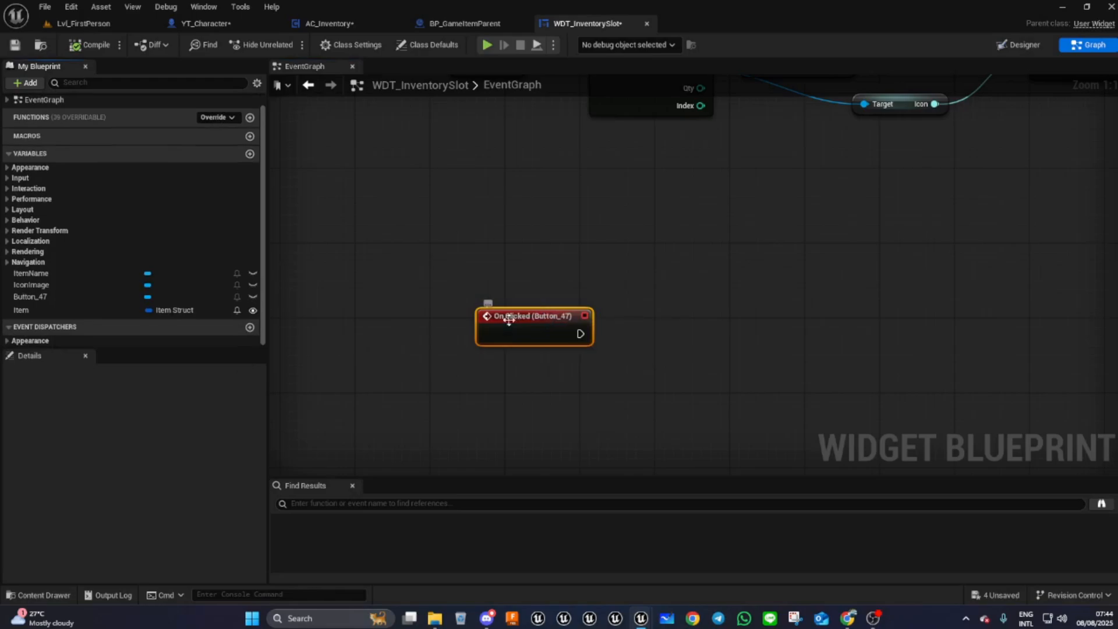
click(524, 322)
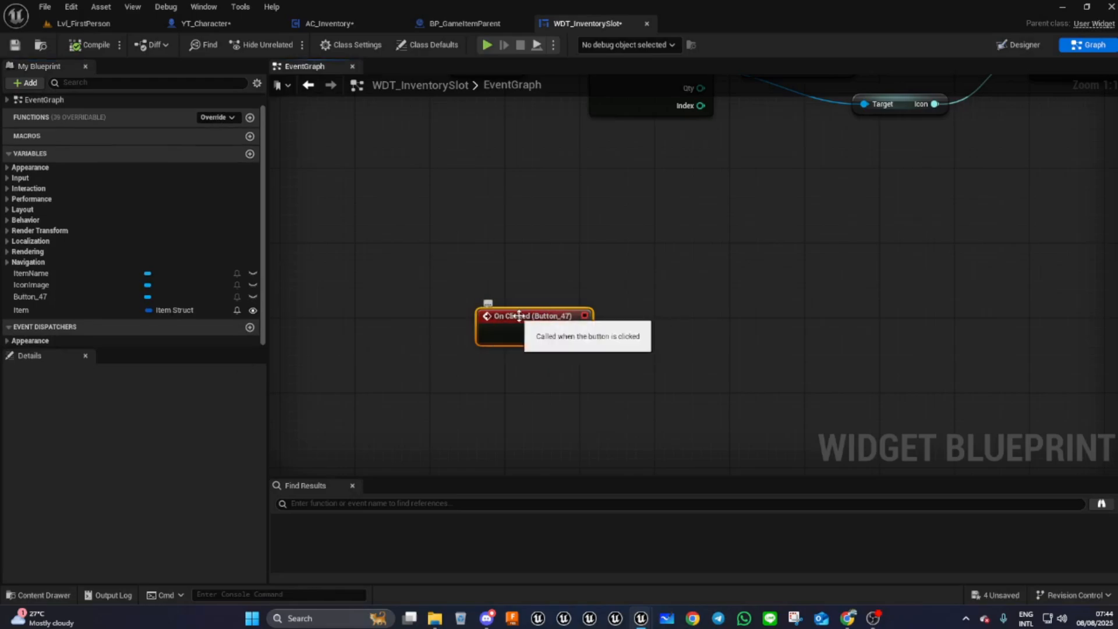
click(250, 327)
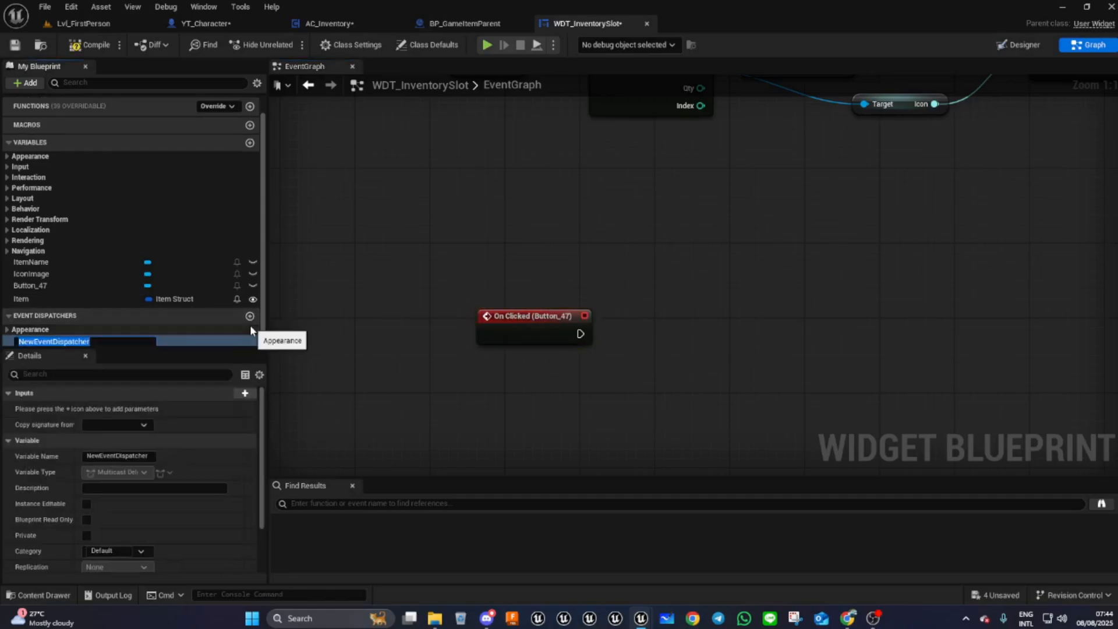
text(O)
text(nInventorySlotClicked)
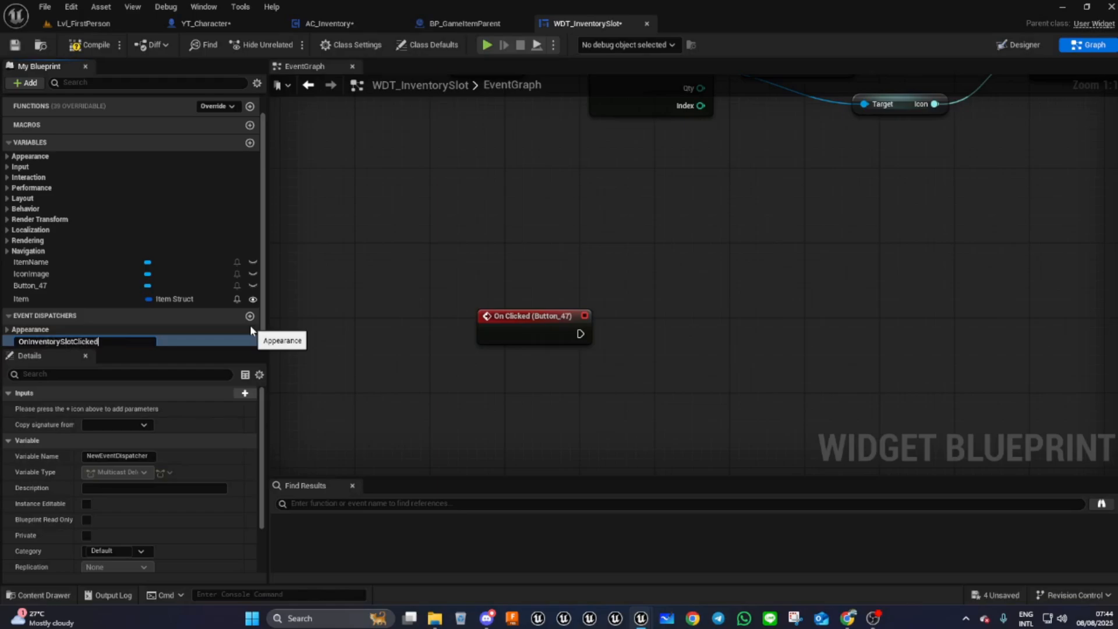
key(Return)
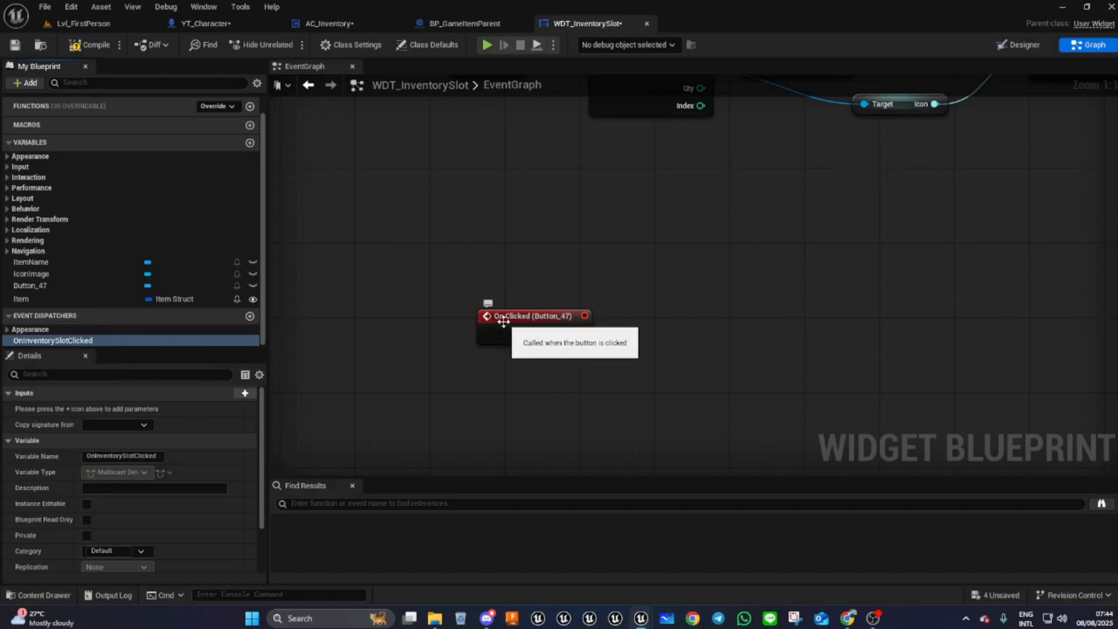
- Add an input named Item of type Item Struct to the OnInventorySlotClicked dispatcher
right_drag(511, 399, 554, 350)
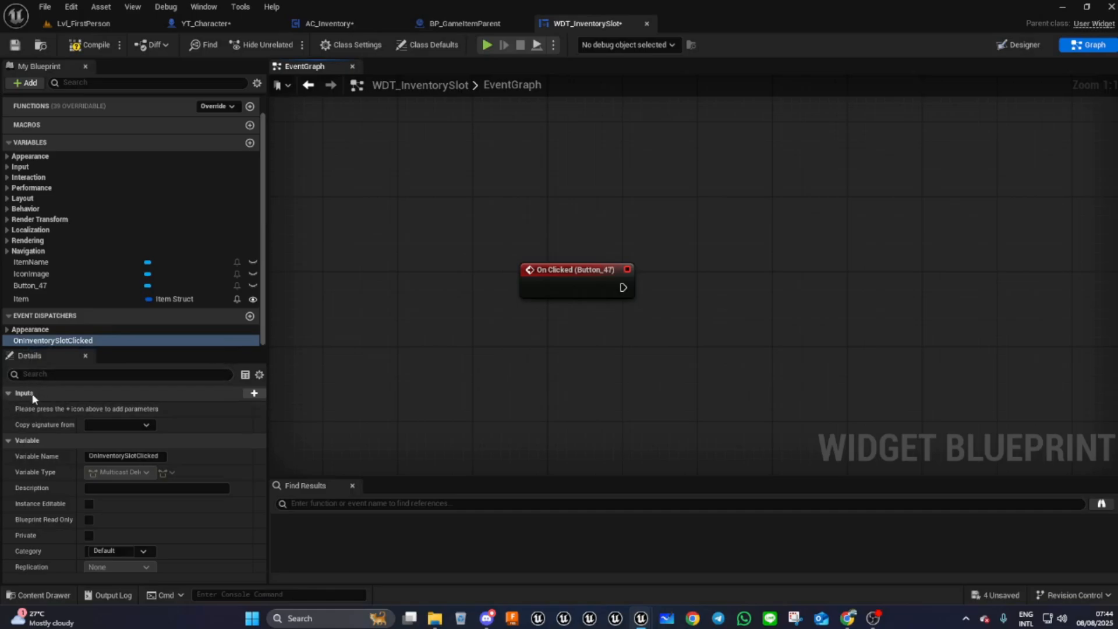
click(252, 395)
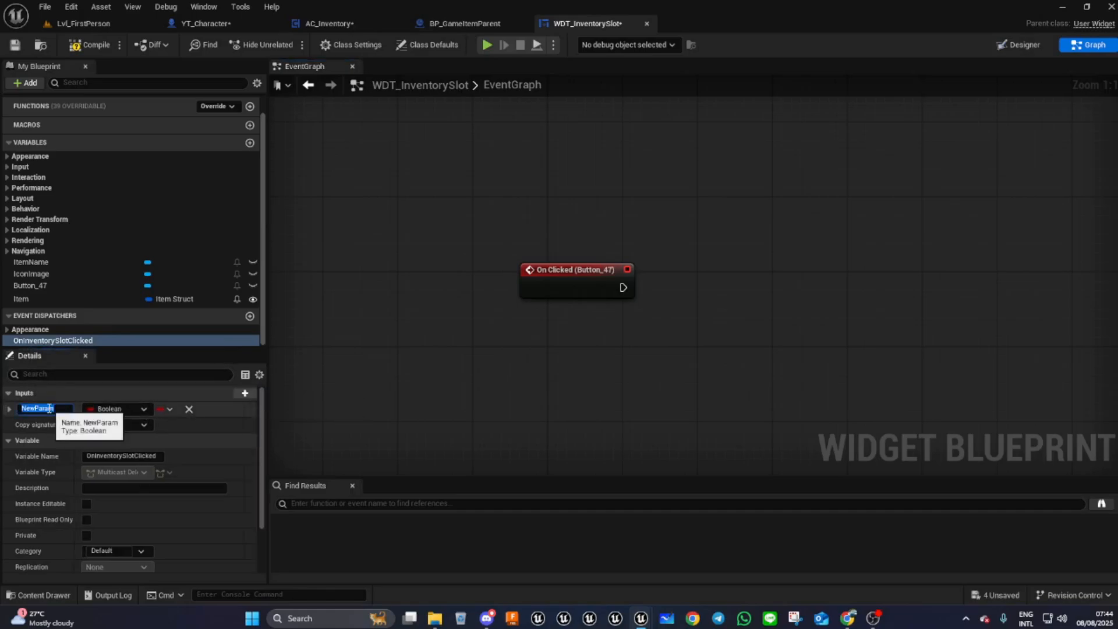
text(Item)
click(105, 408)
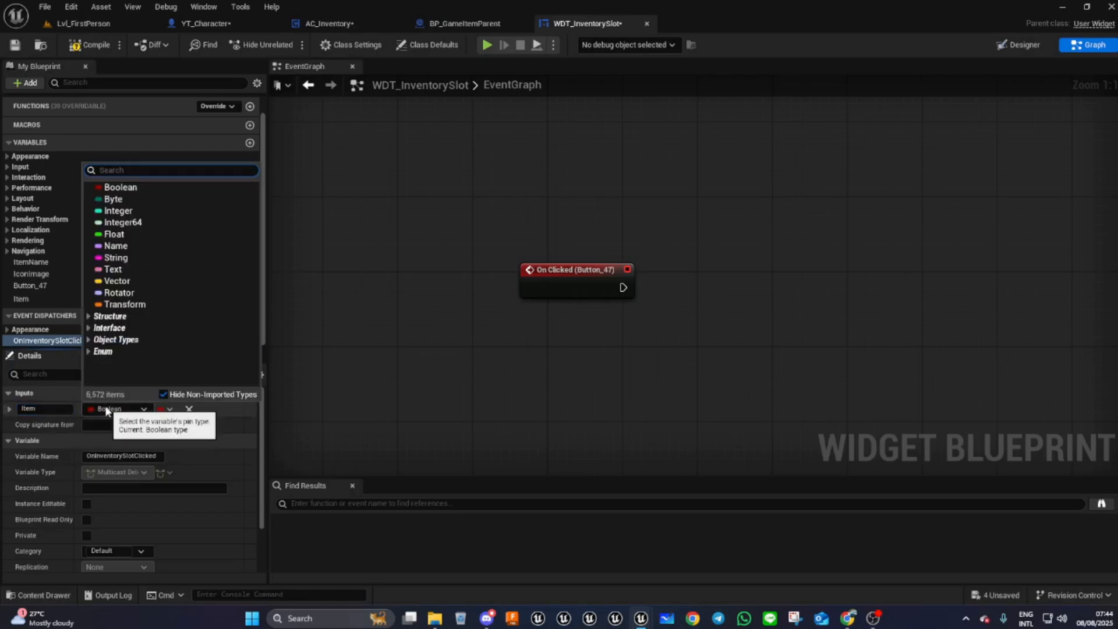
text(Item)
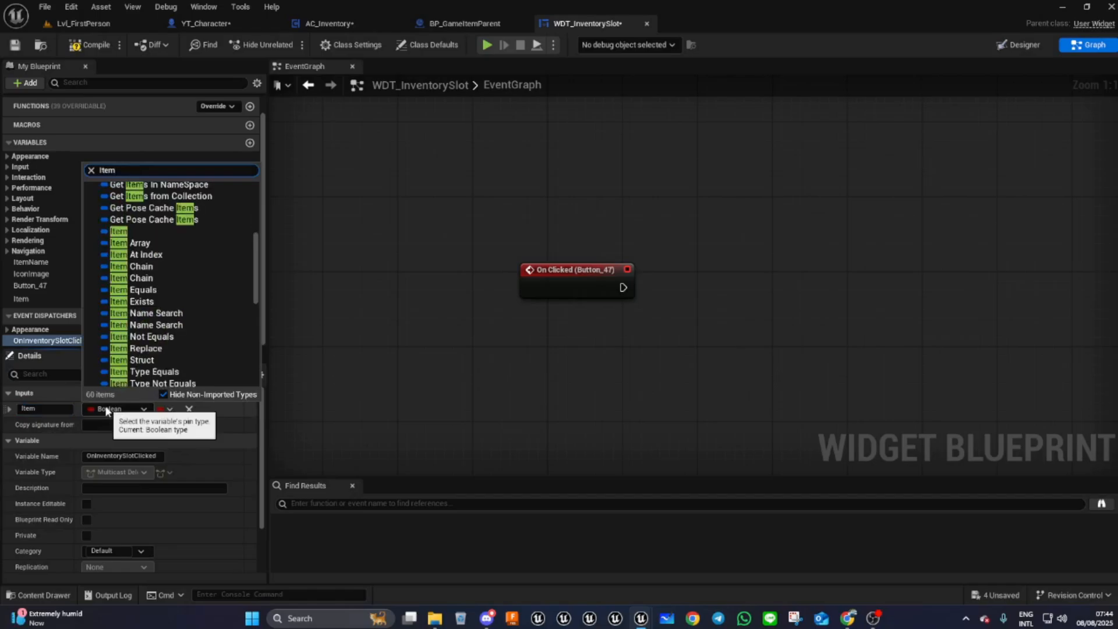
text( s)
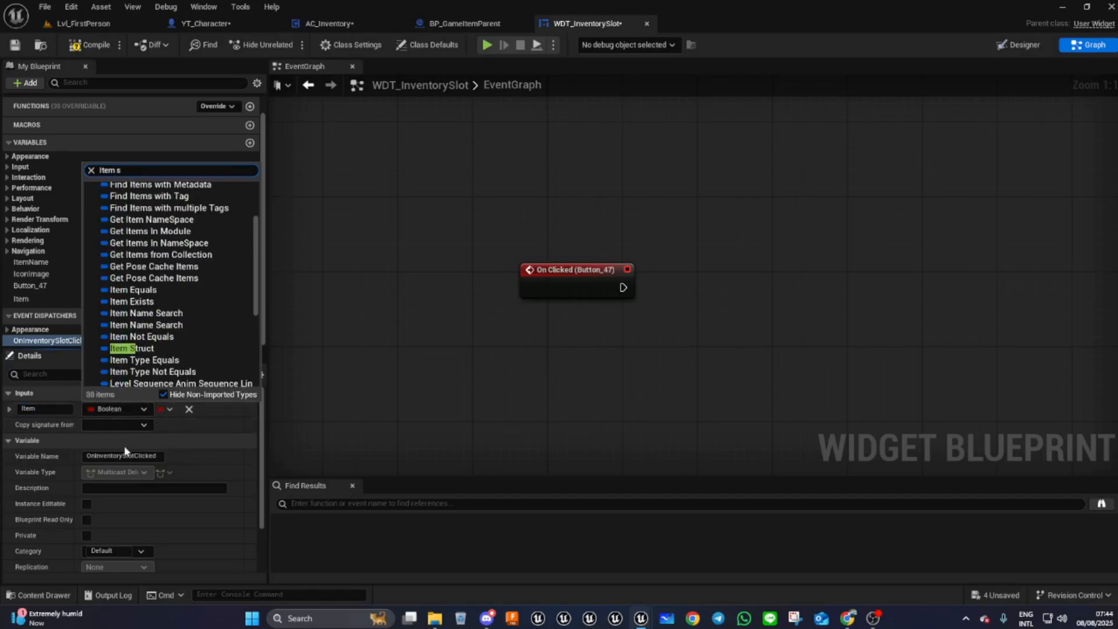
click(147, 348)
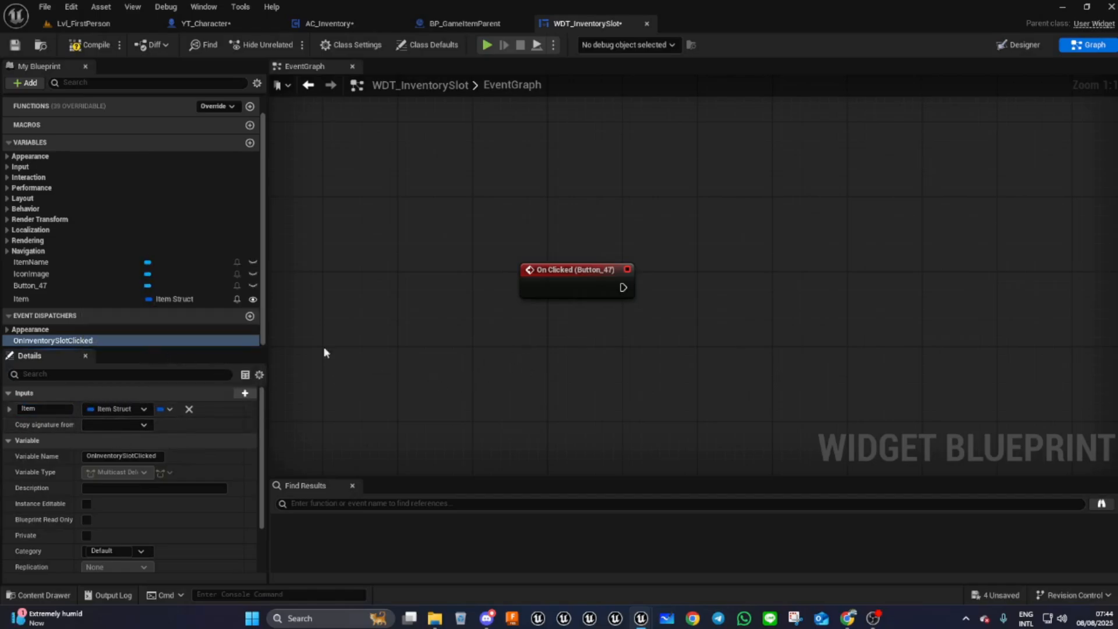
- Call OnInventorySlotClicked from the button's On Clicked event, passing the Item variable into its Item input
click(97, 44)
drag(50, 341, 721, 277)
click(720, 319)
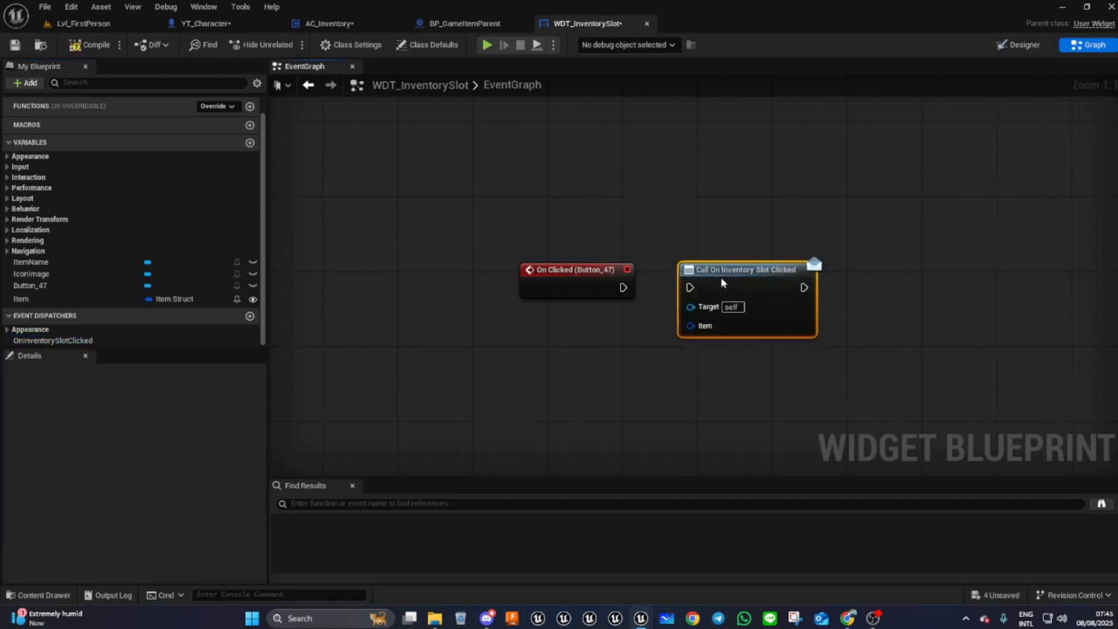
drag(622, 287, 690, 287)
click(578, 270)
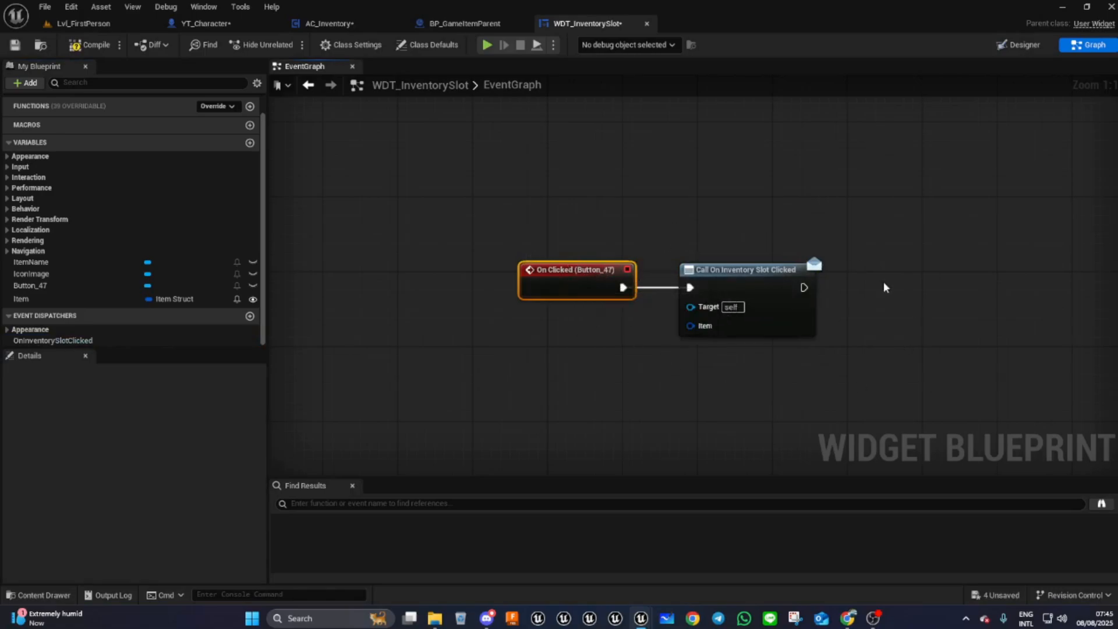
drag(69, 299, 691, 325)
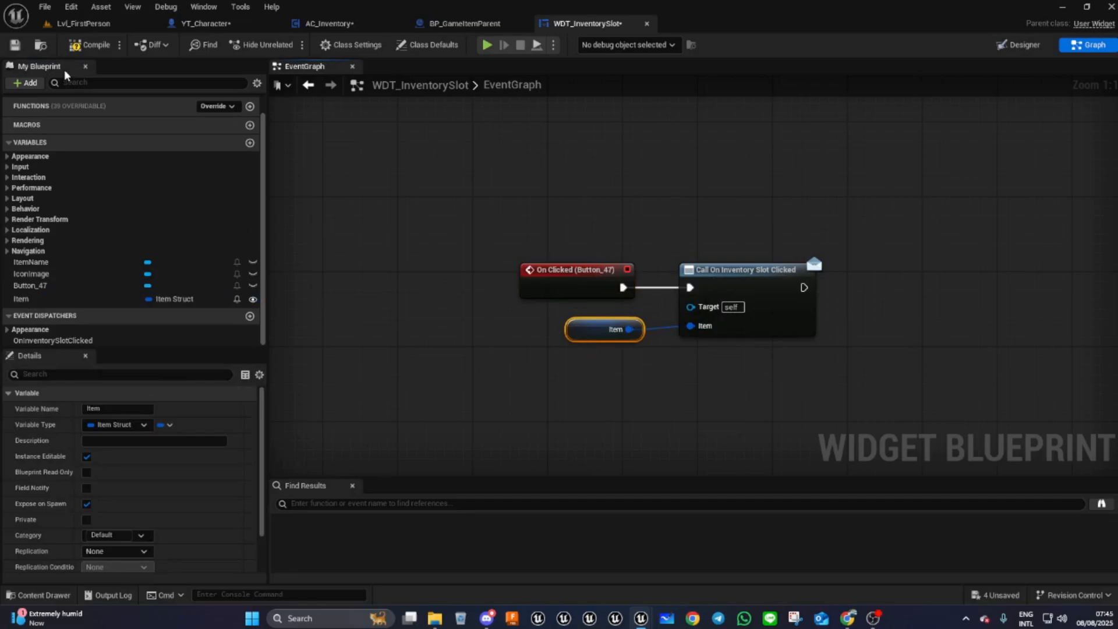
- Compile the slot widget and open the WDT_MainInventory widget blueprint from the Content Drawer
click(79, 45)
mouse_move(792, 186)
right_down()
mouse_move(661, 226)
mouse_move(676, 382)
mouse_move(532, 369)
right_up()
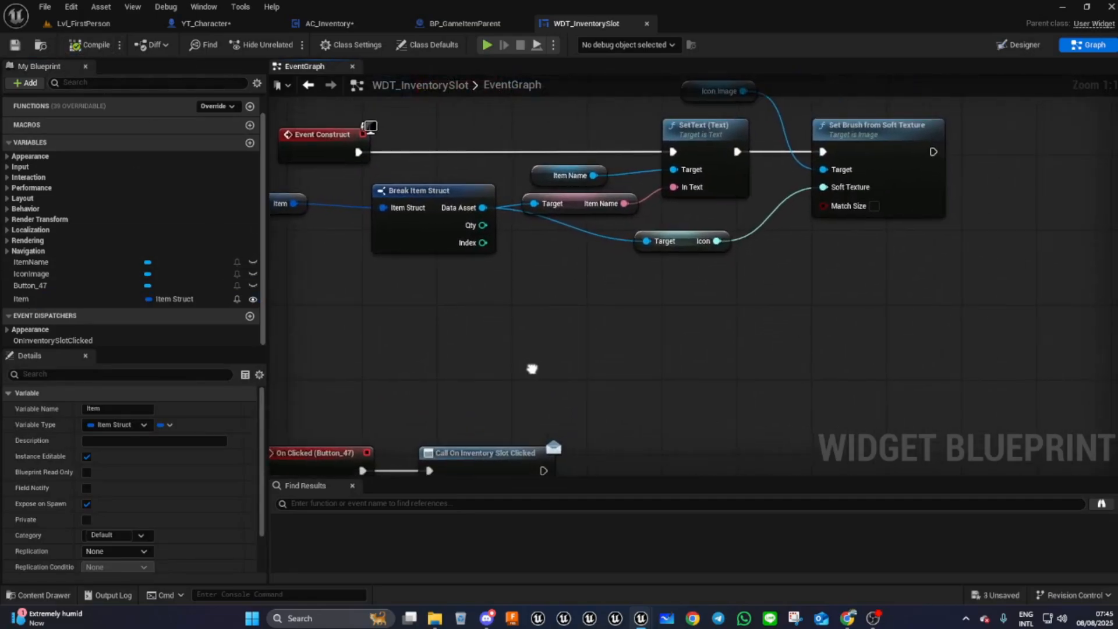
click(1021, 45)
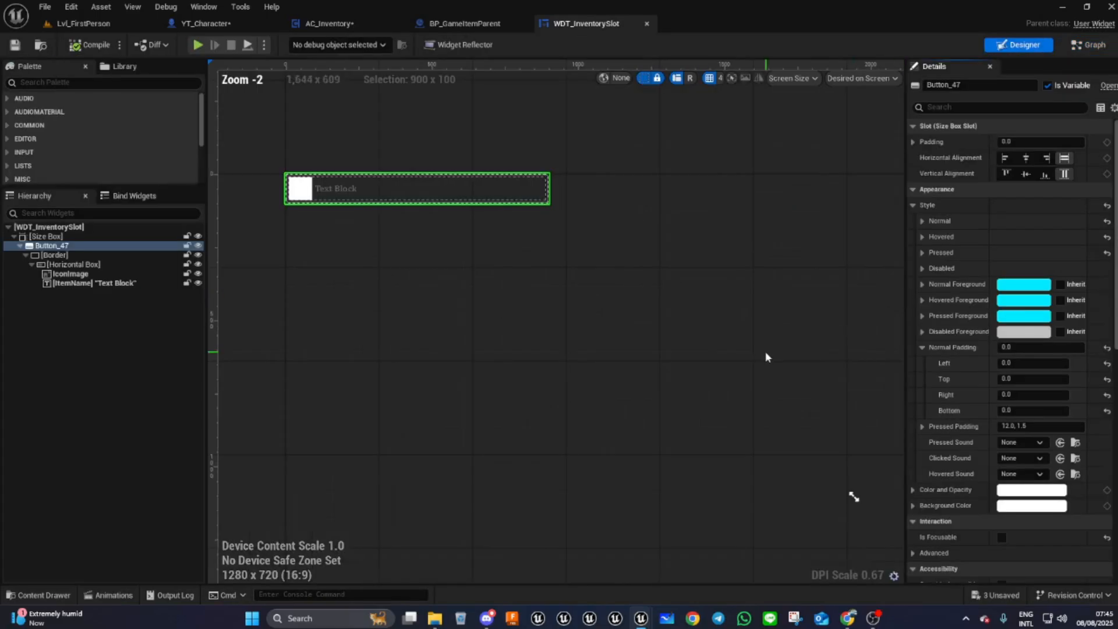
right_drag(470, 316, 542, 389)
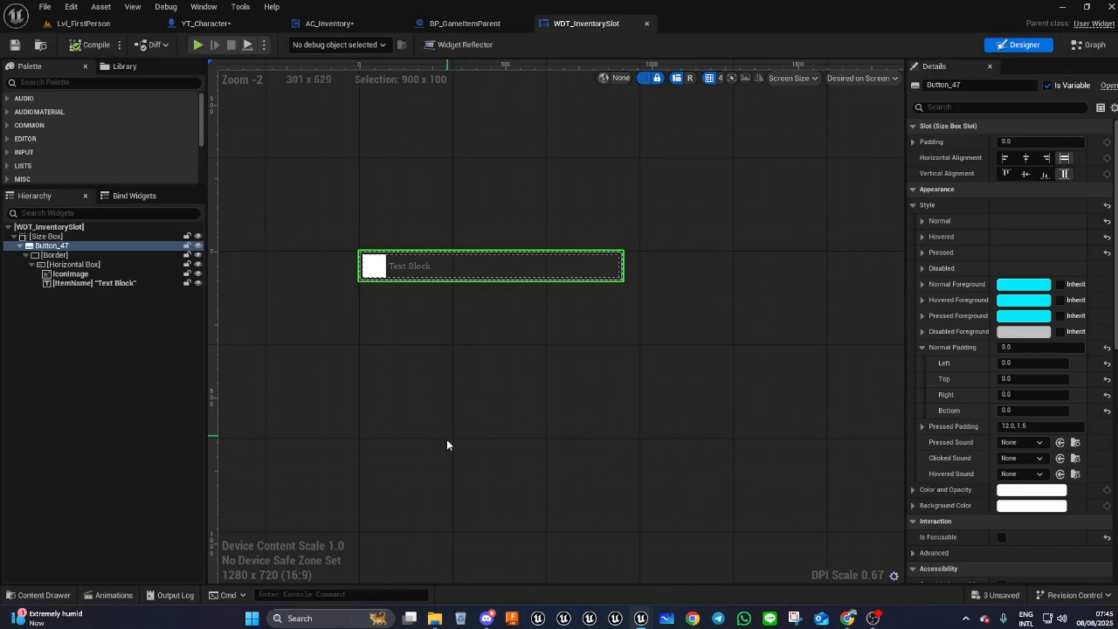
click(39, 595)
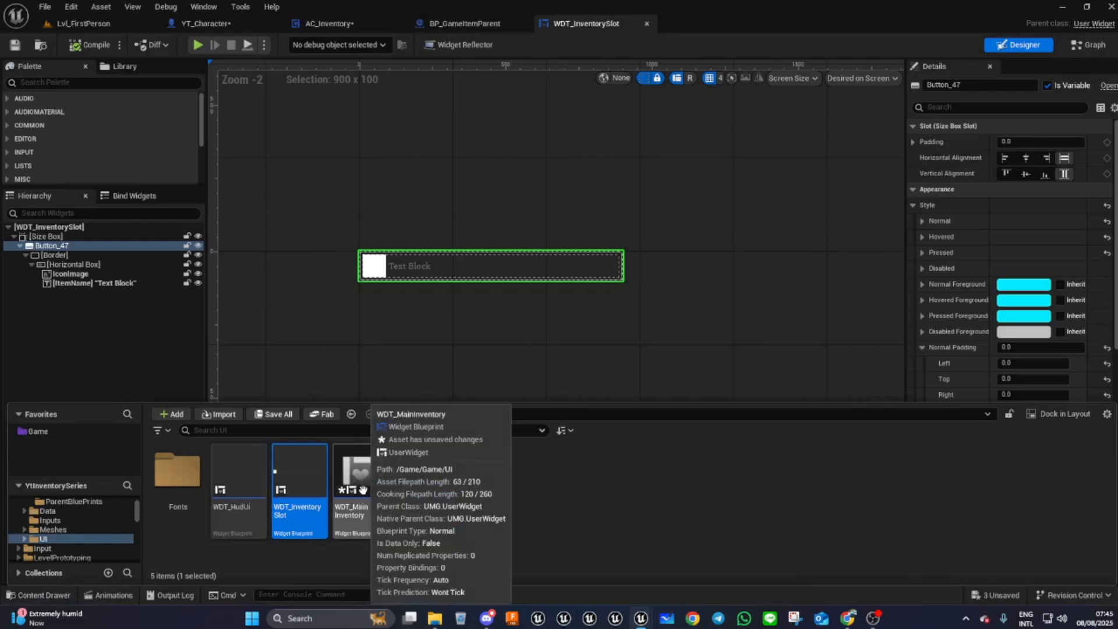
click(365, 496)
double_click(365, 496)
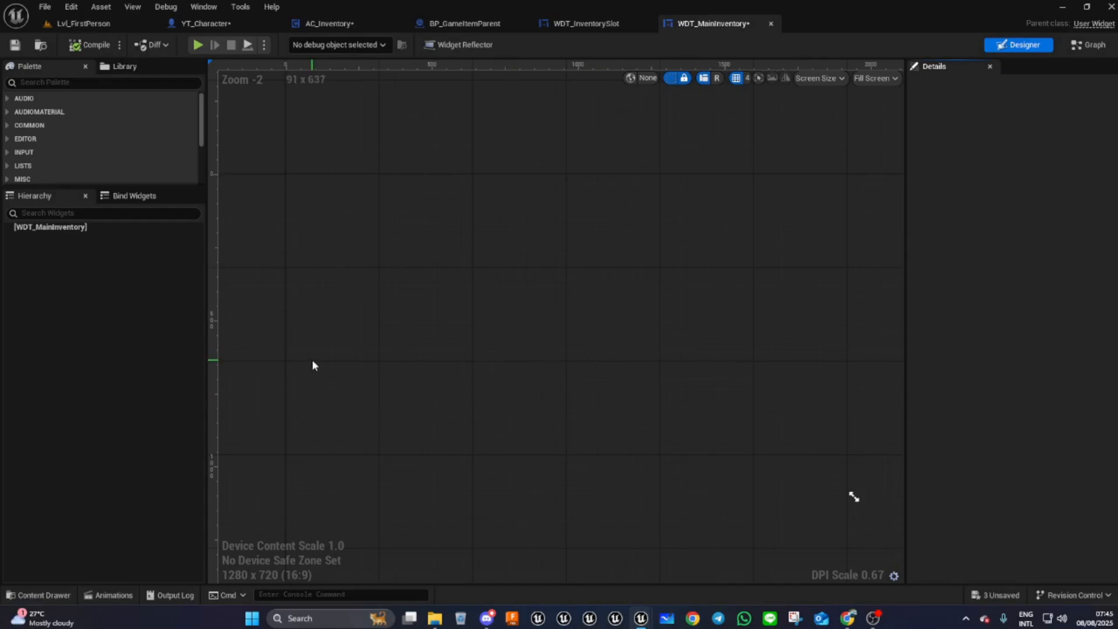
- Add a Canvas Panel as the root of WDT_MainInventory
click(60, 83)
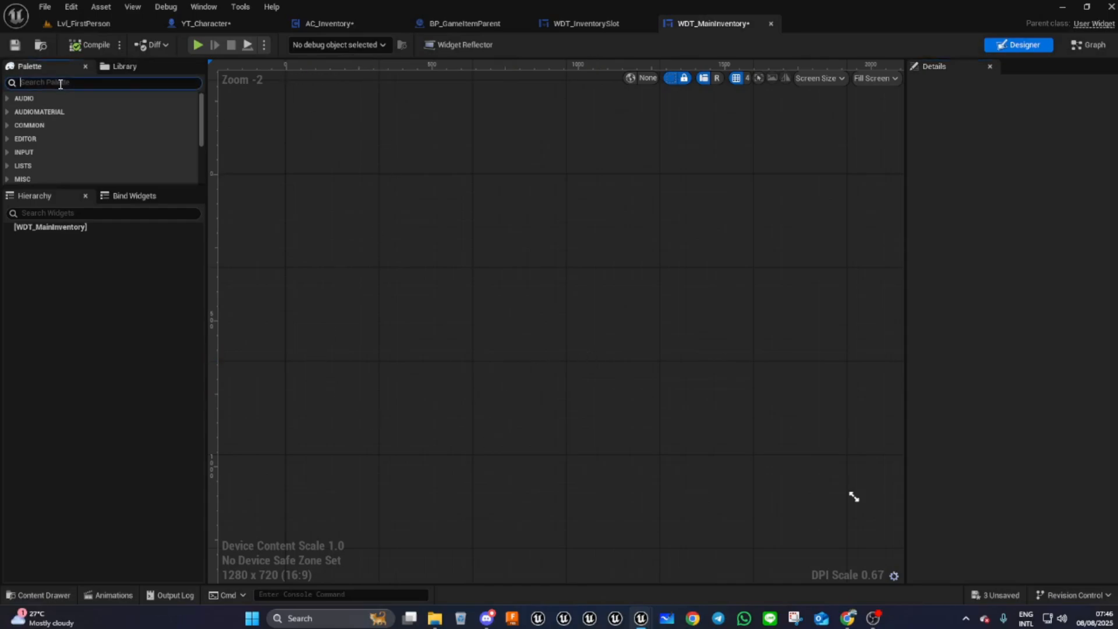
text(can)
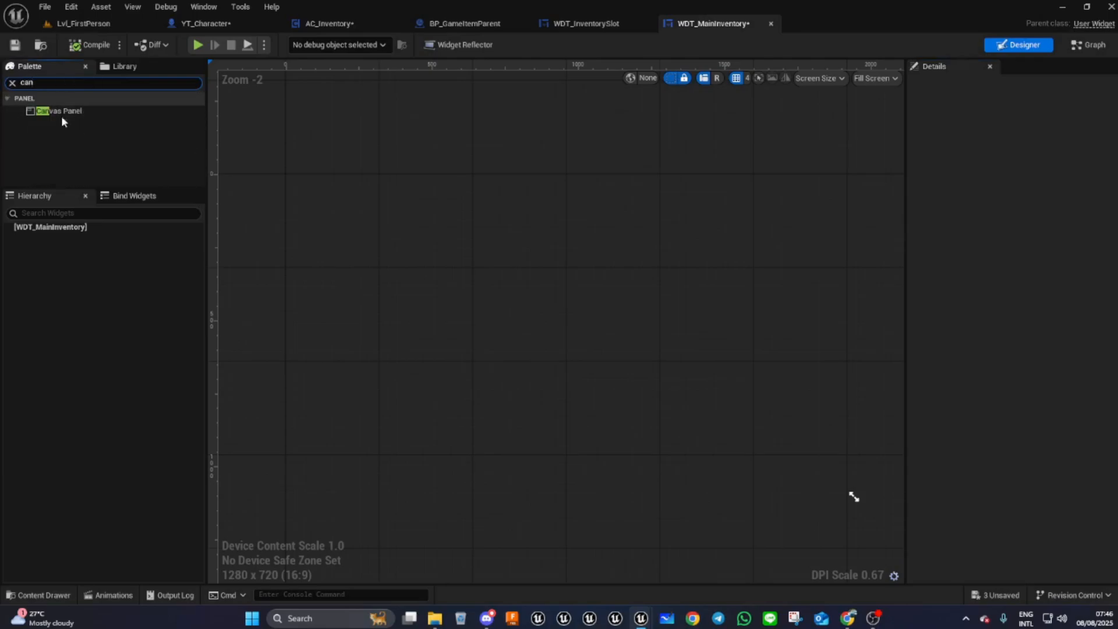
drag(61, 116, 69, 230)
click(59, 237)
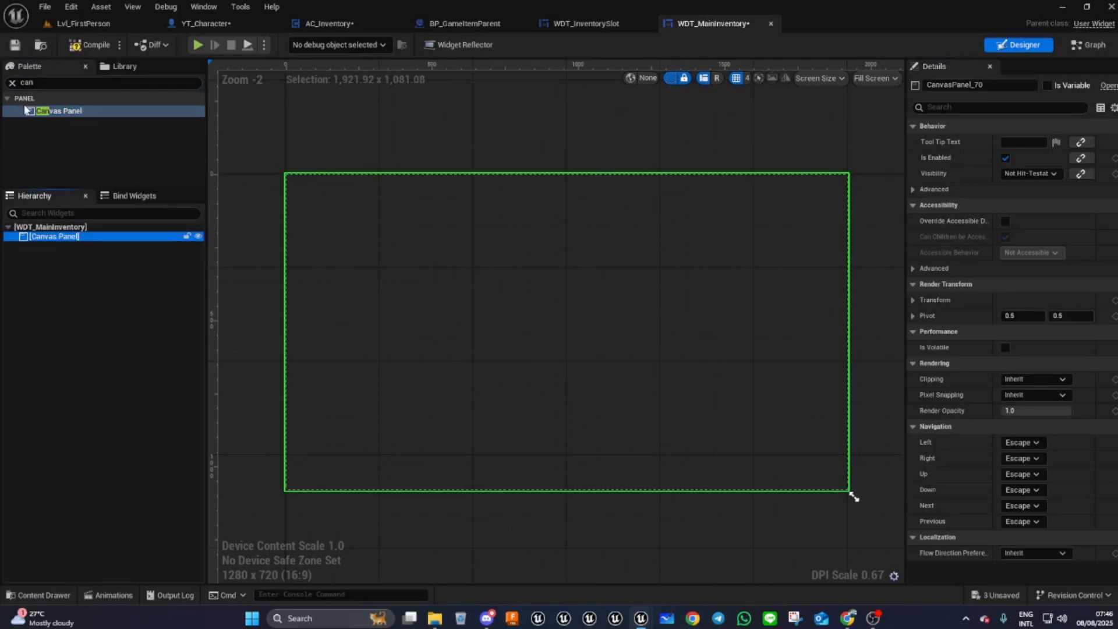
- Add a Border widget inside the Canvas Panel
drag(60, 85, 15, 89)
text(bor)
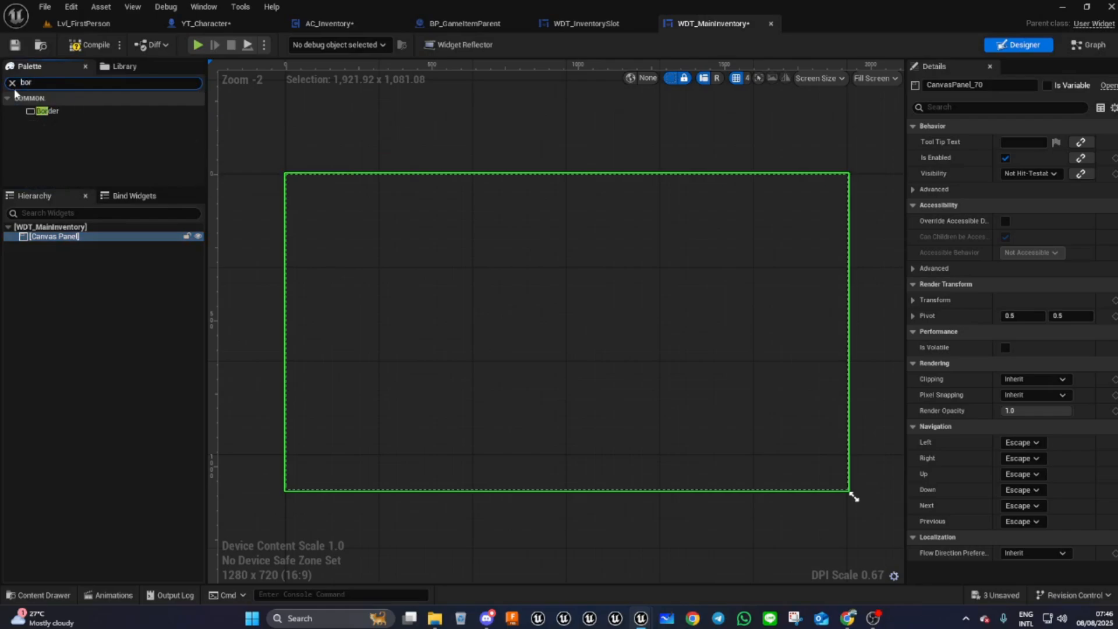
drag(46, 111, 45, 248)
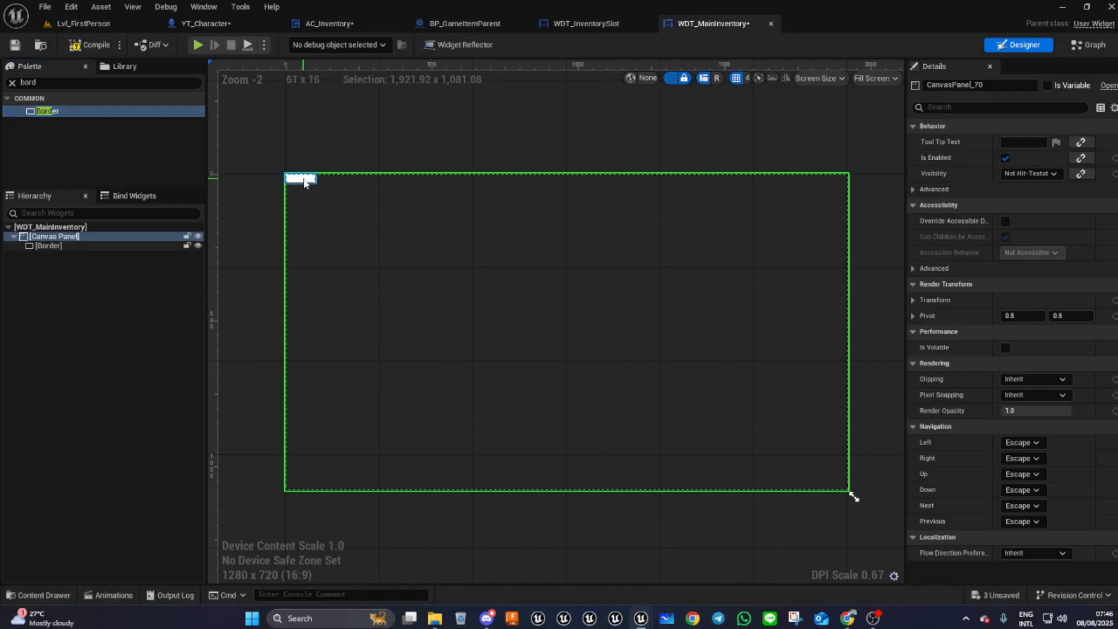
drag(304, 183, 305, 184)
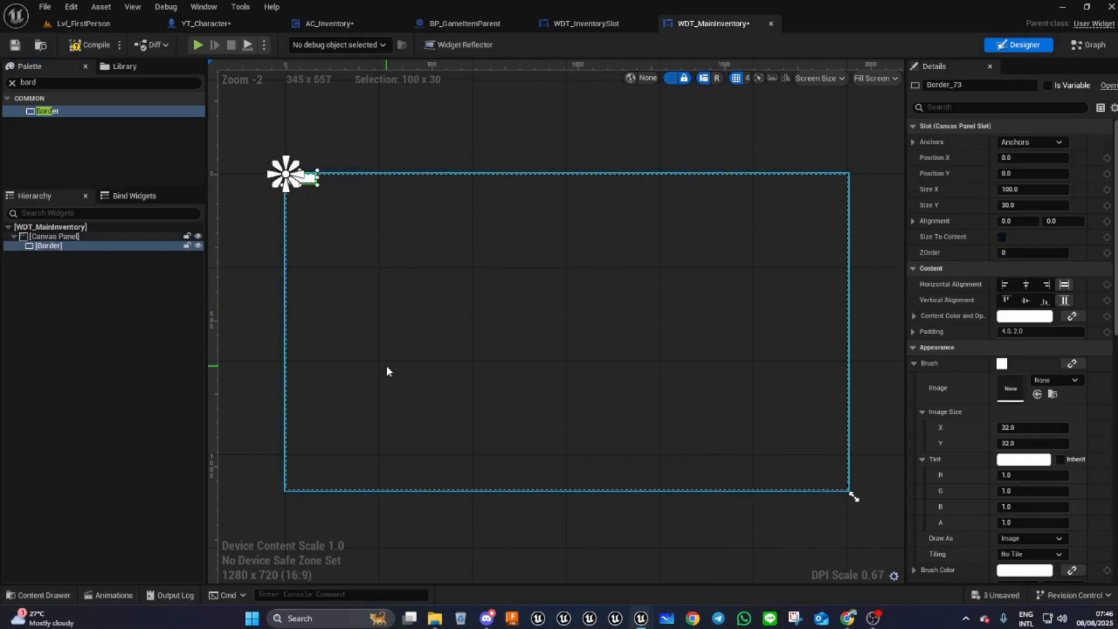
- Anchor the outer Border to stretch across the full canvas
click(1039, 142)
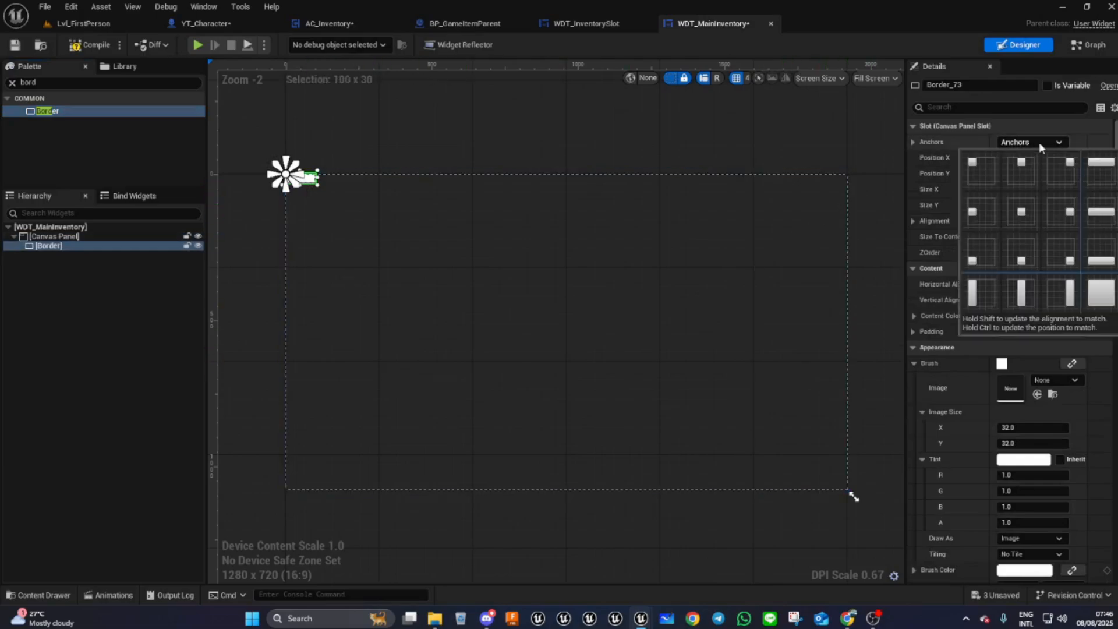
ctrl+shift+click(1100, 298)
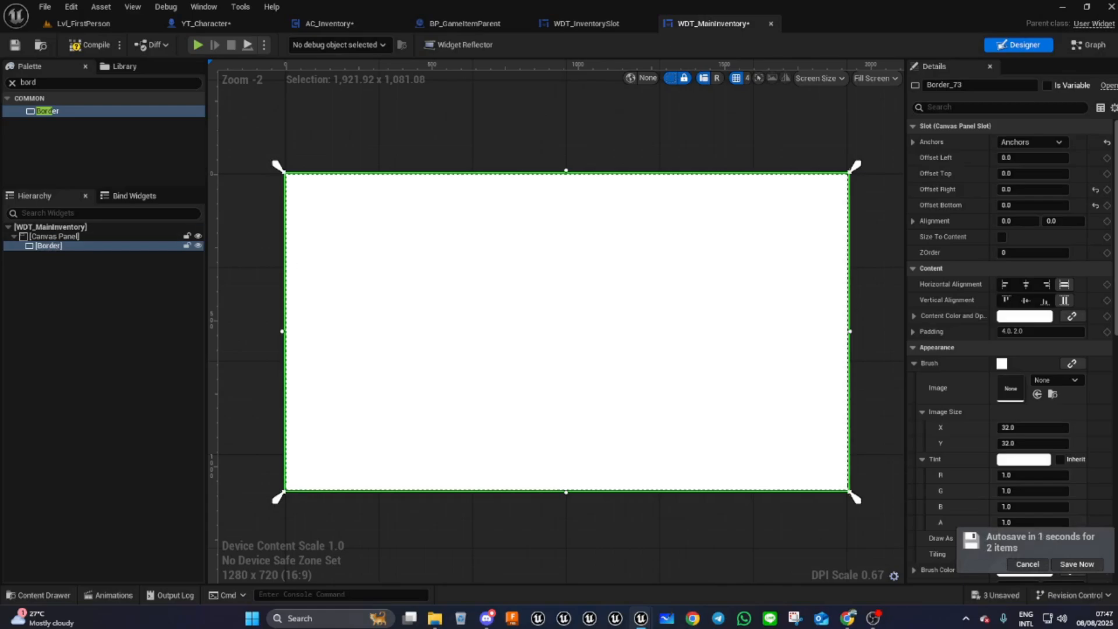
- Open the 11488240 parchment texture from the Artwork folder and inspect its texture settings
click(62, 596)
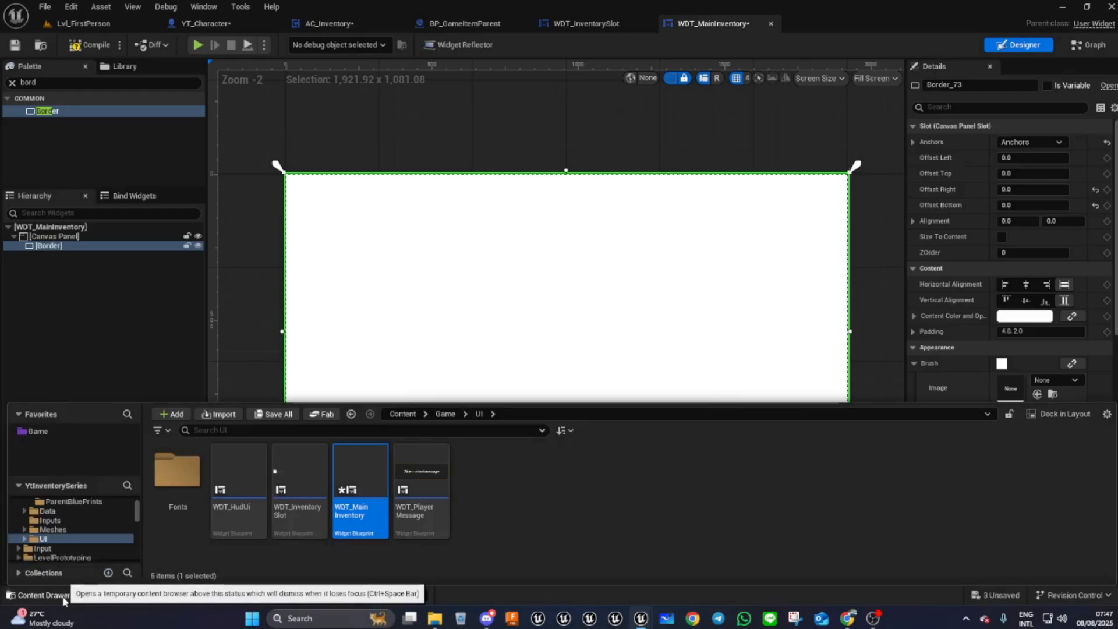
click(445, 414)
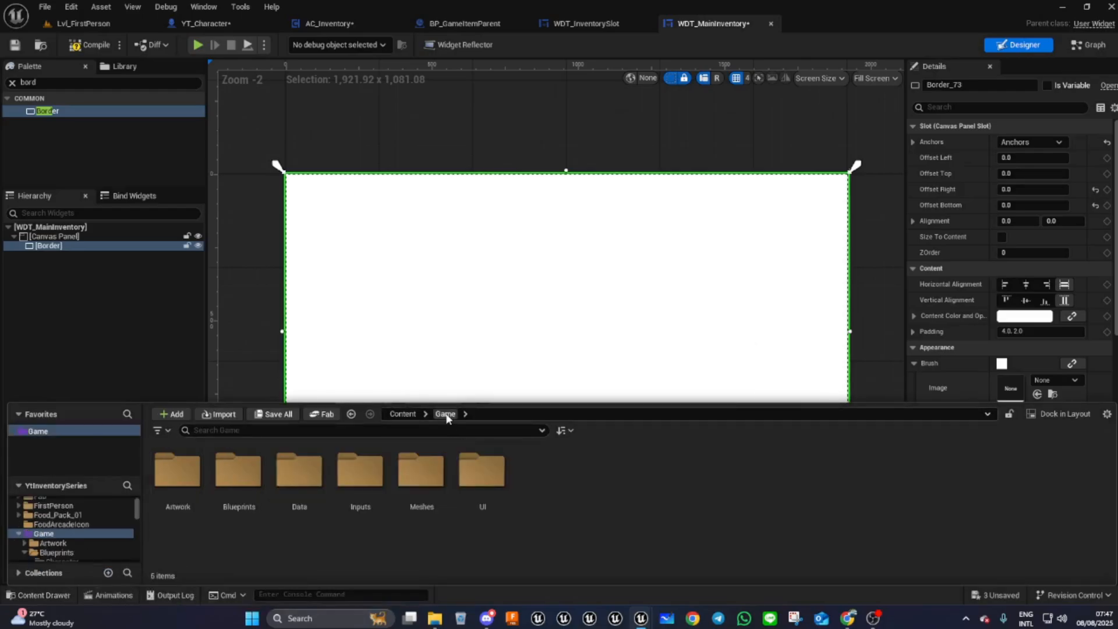
double_click(177, 472)
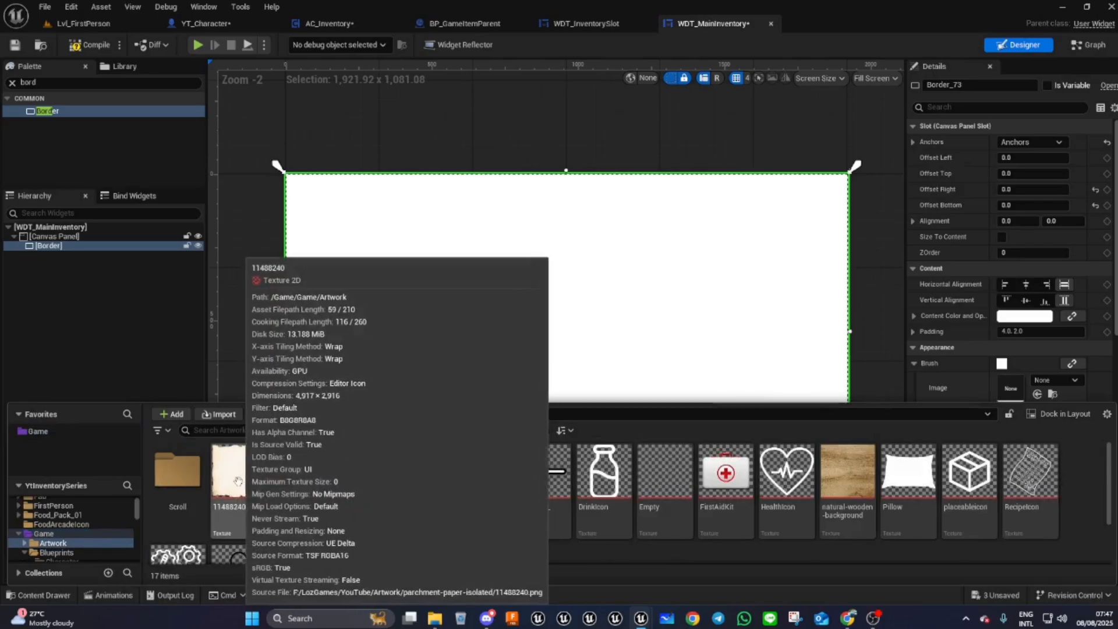
double_click(239, 481)
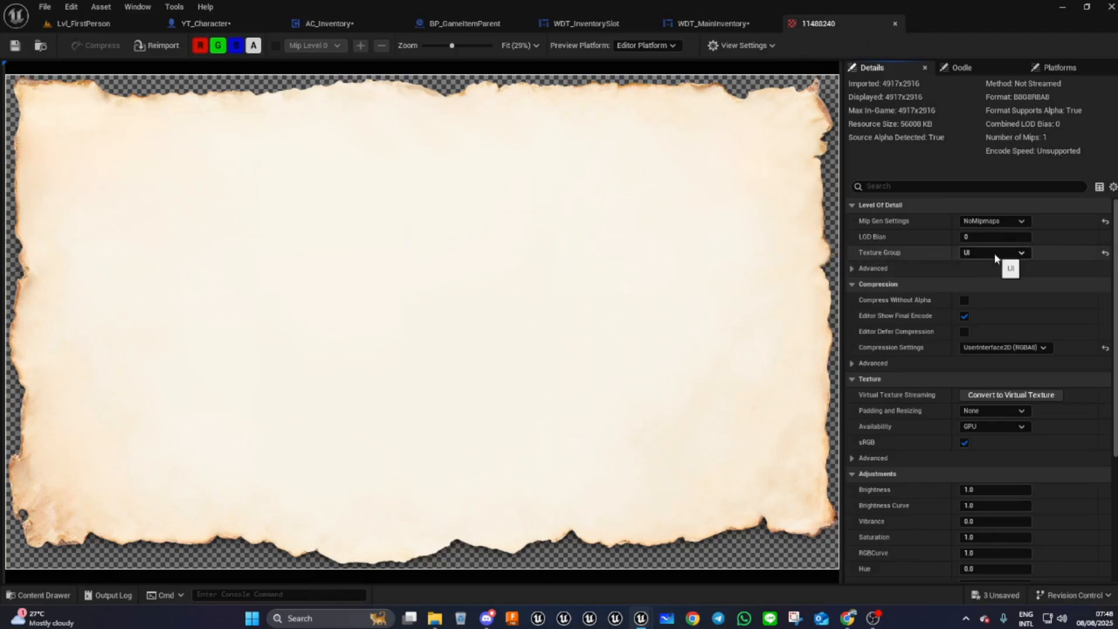
scroll(931, 362, down, 6)
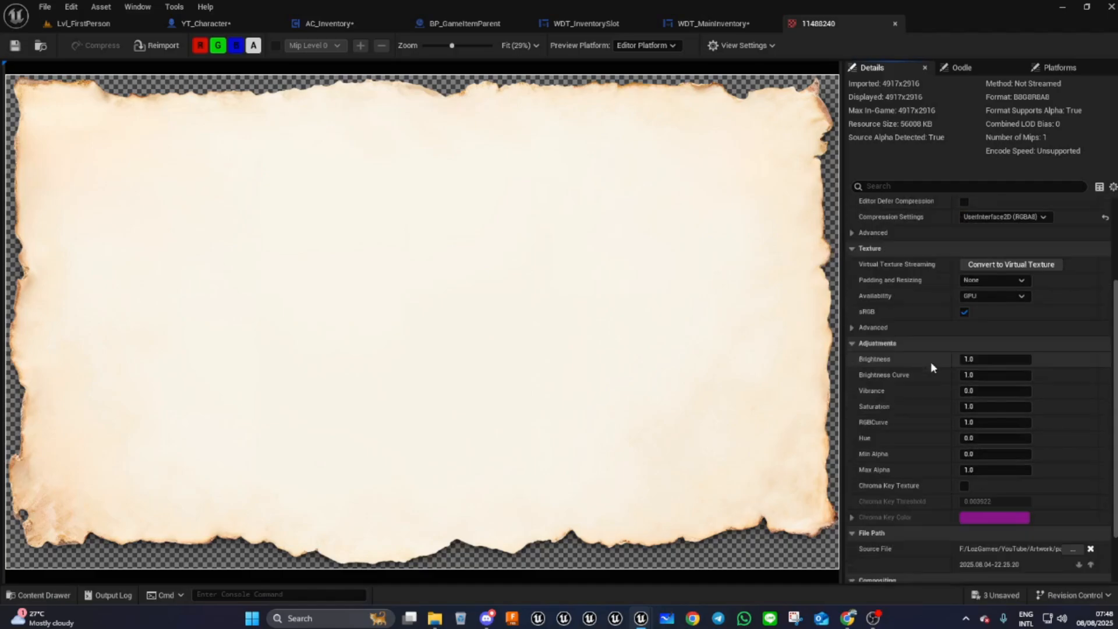
scroll(930, 366, down, 1)
scroll(930, 365, up, 2)
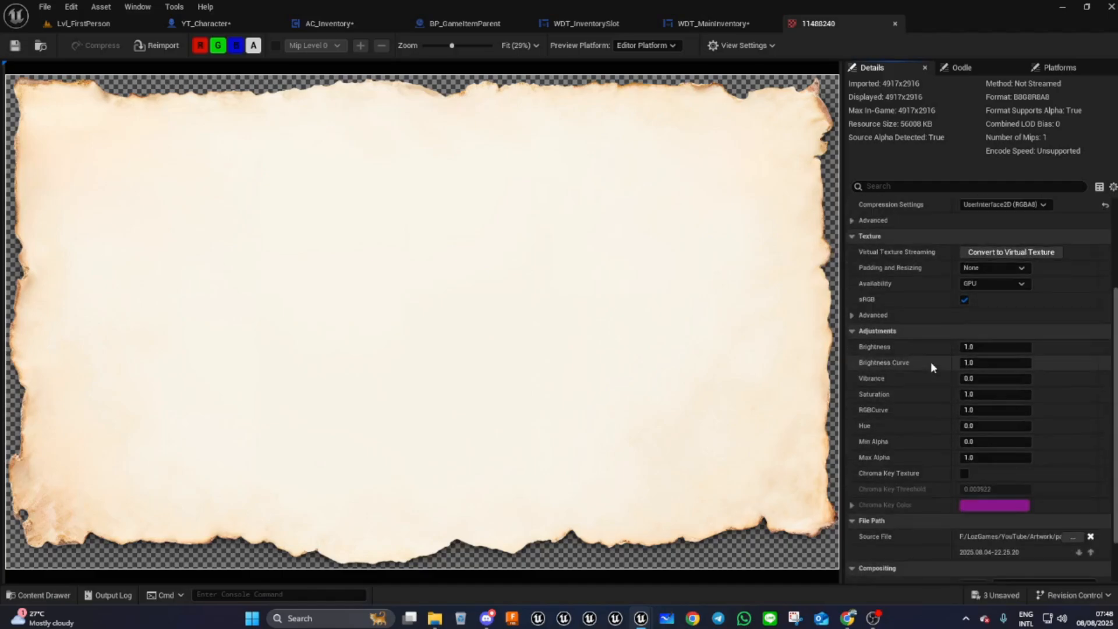
scroll(930, 364, up, 2)
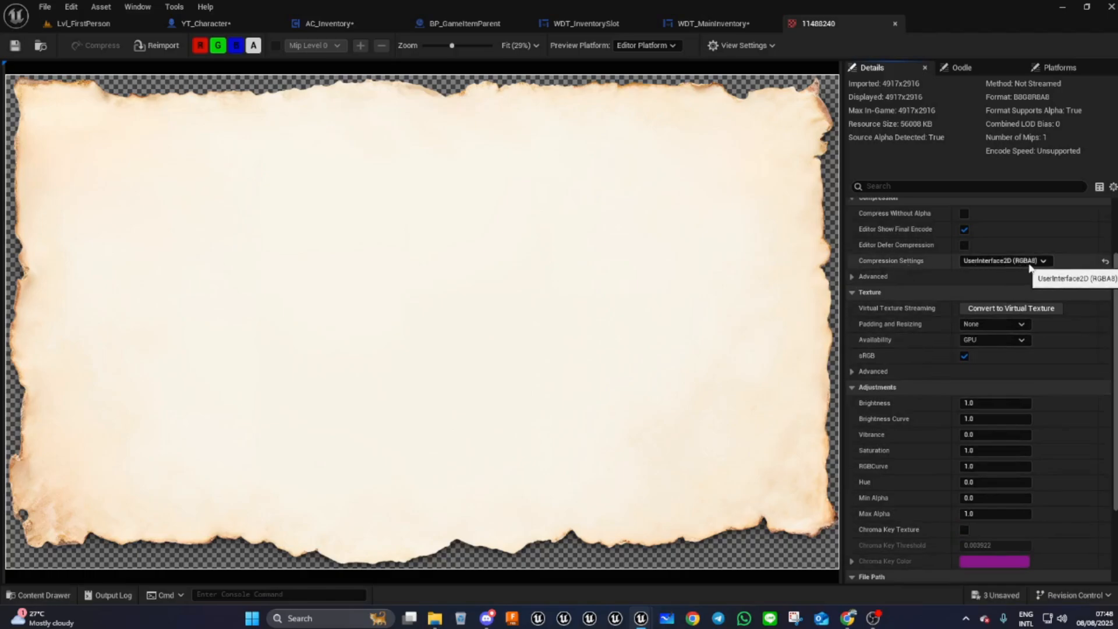
scroll(608, 305, up, 1)
scroll(608, 305, down, 2)
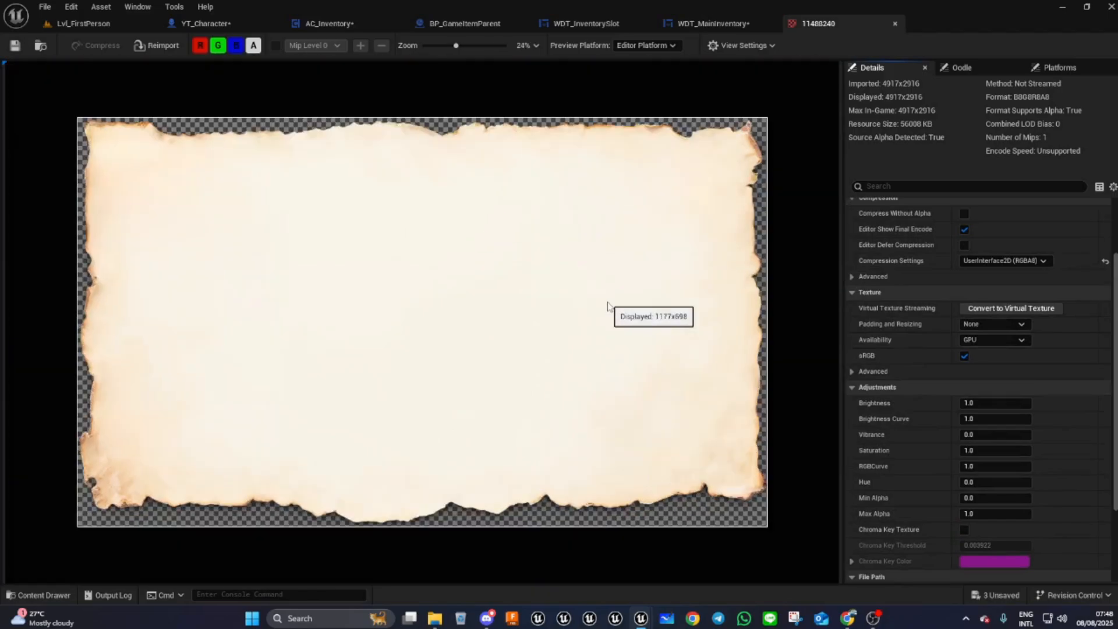
click(896, 24)
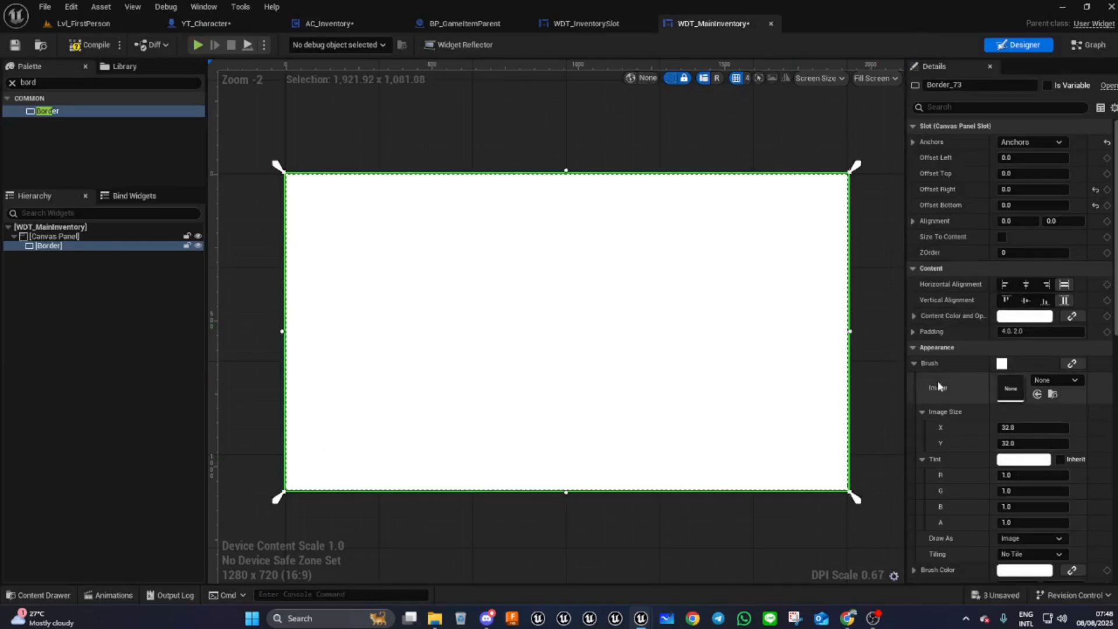
- Assign the 11488240 parchment texture as the outer Border's brush image
click(64, 595)
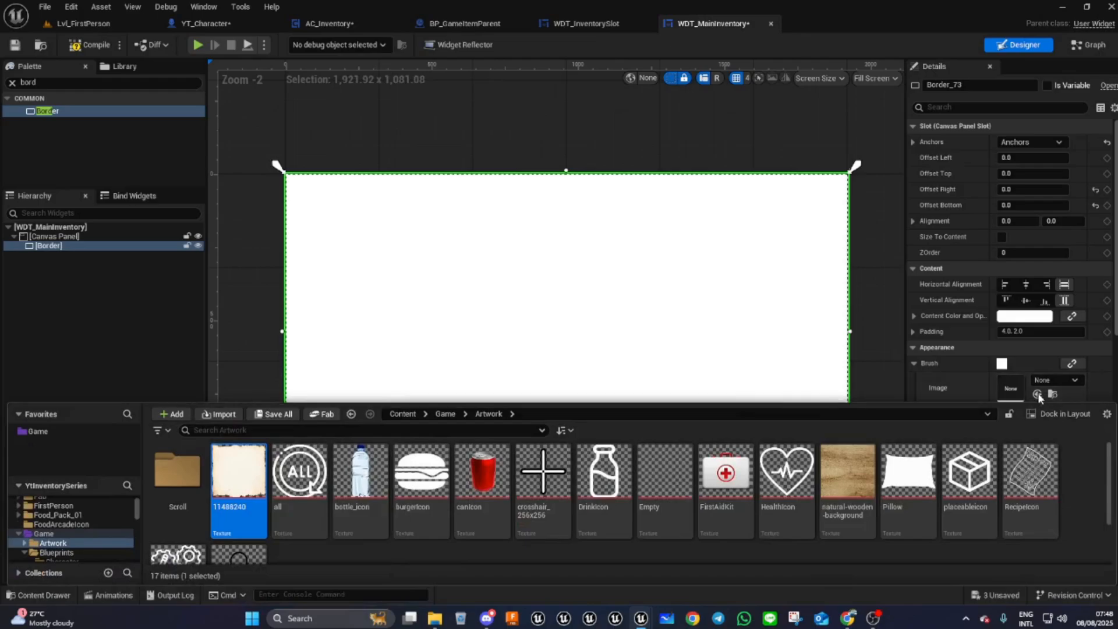
click(992, 404)
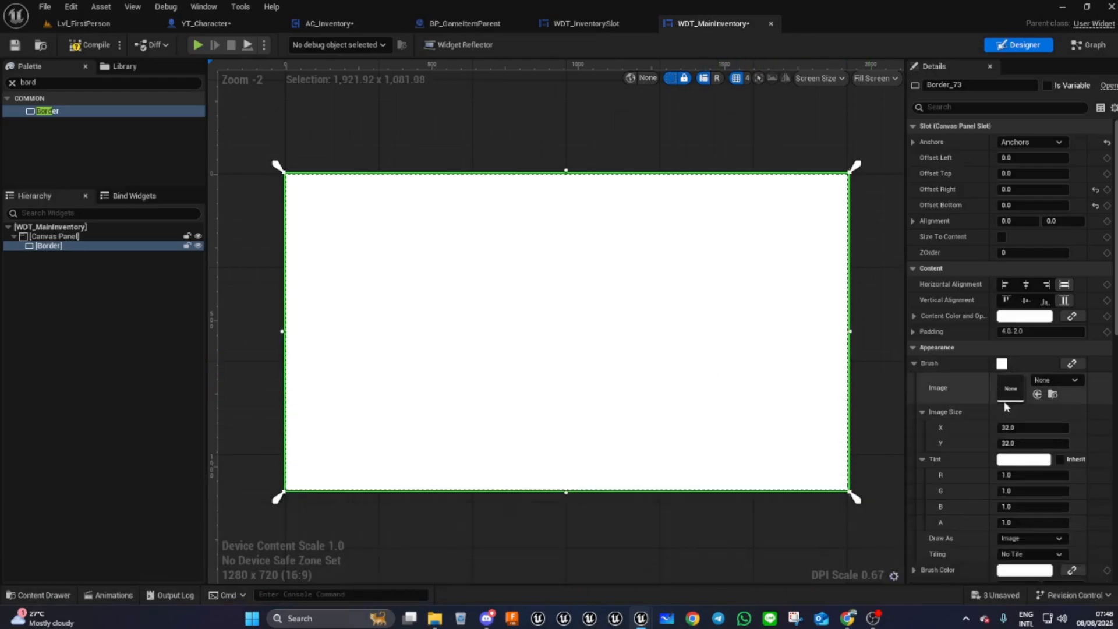
click(1037, 395)
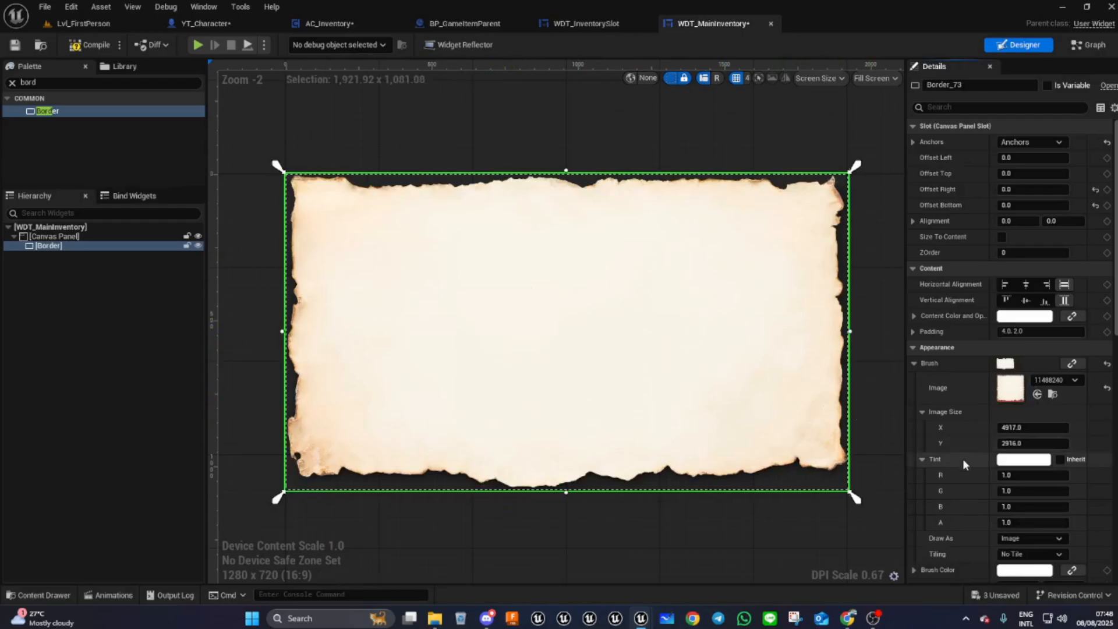
click(1020, 462)
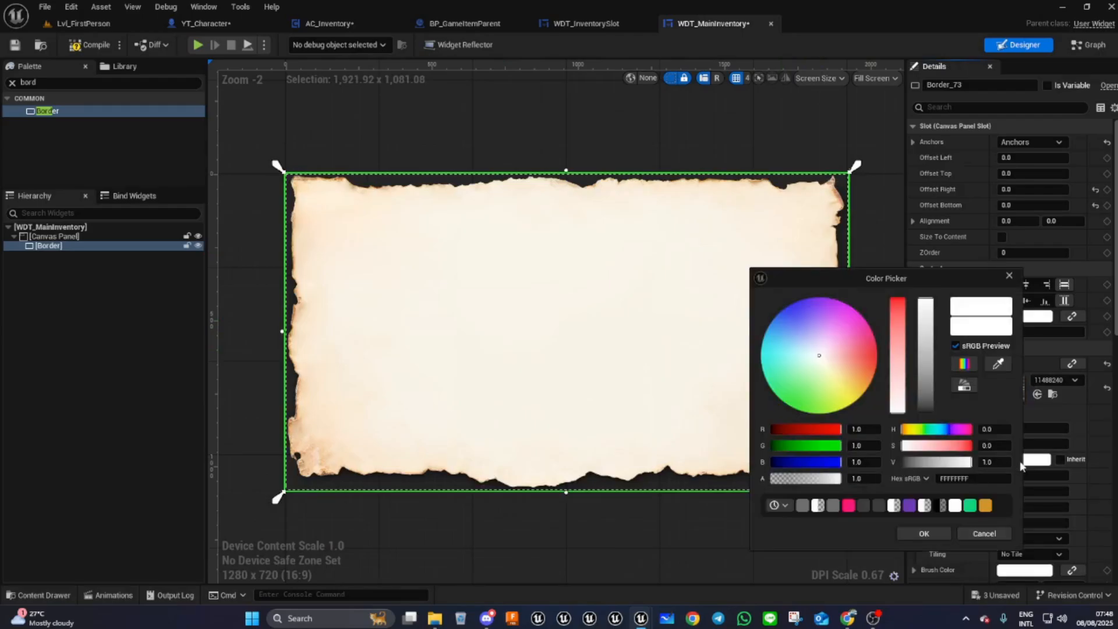
click(827, 361)
drag(826, 361, 783, 378)
click(984, 534)
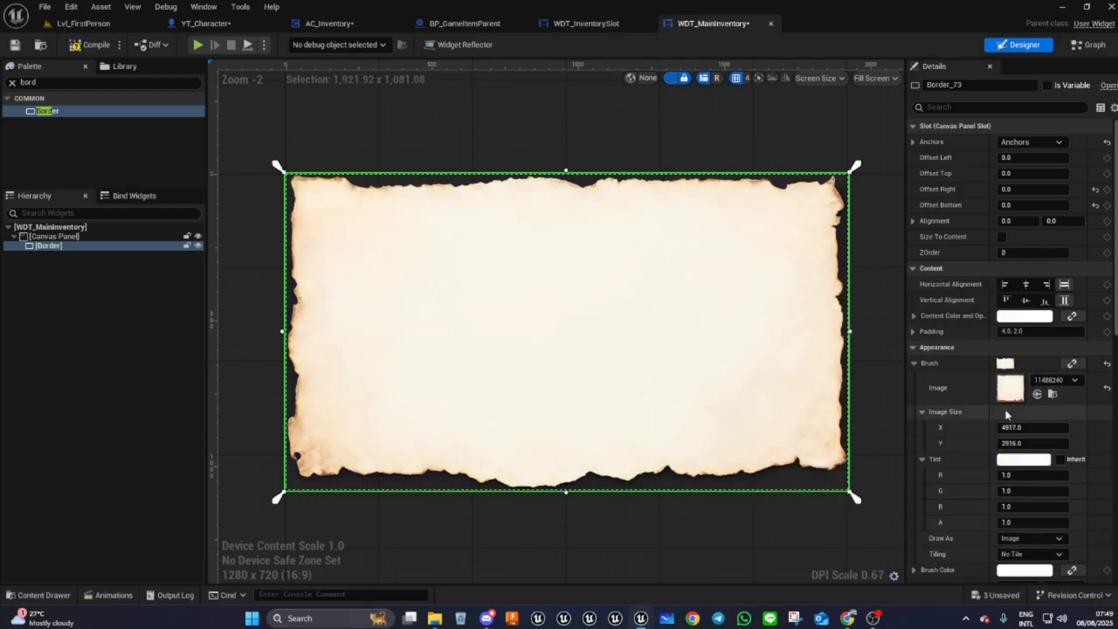
- Set the outer Border's padding to 0
click(1034, 333)
key(ctrl+a)
text(0)
key(Return)
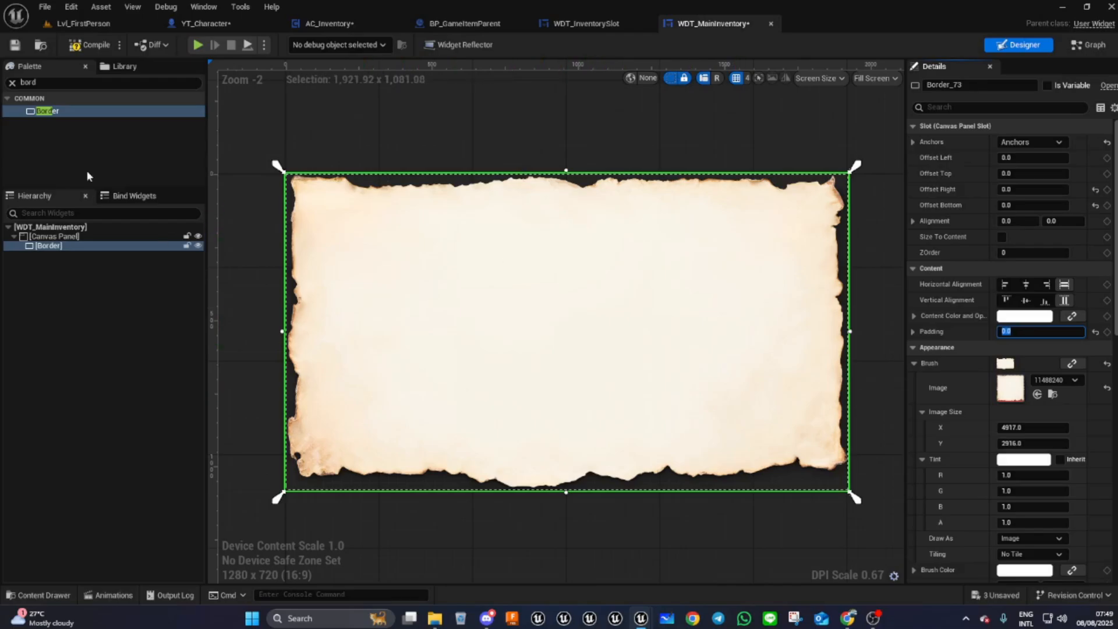
- Add a Horizontal Box inside the outer Border
click(48, 84)
text(ho)
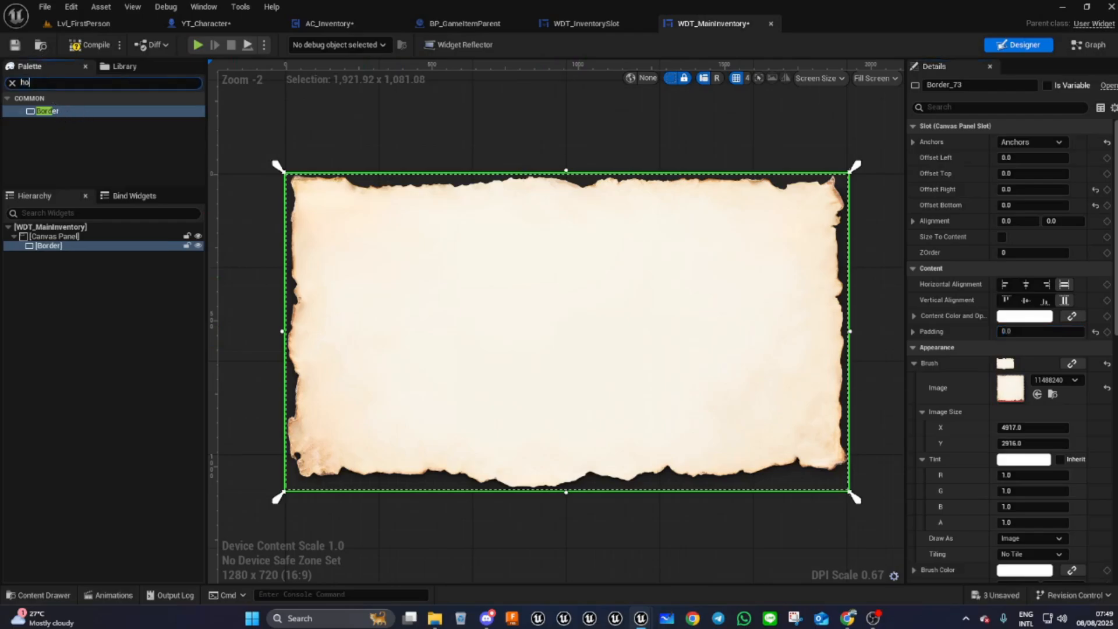
drag(75, 110, 55, 250)
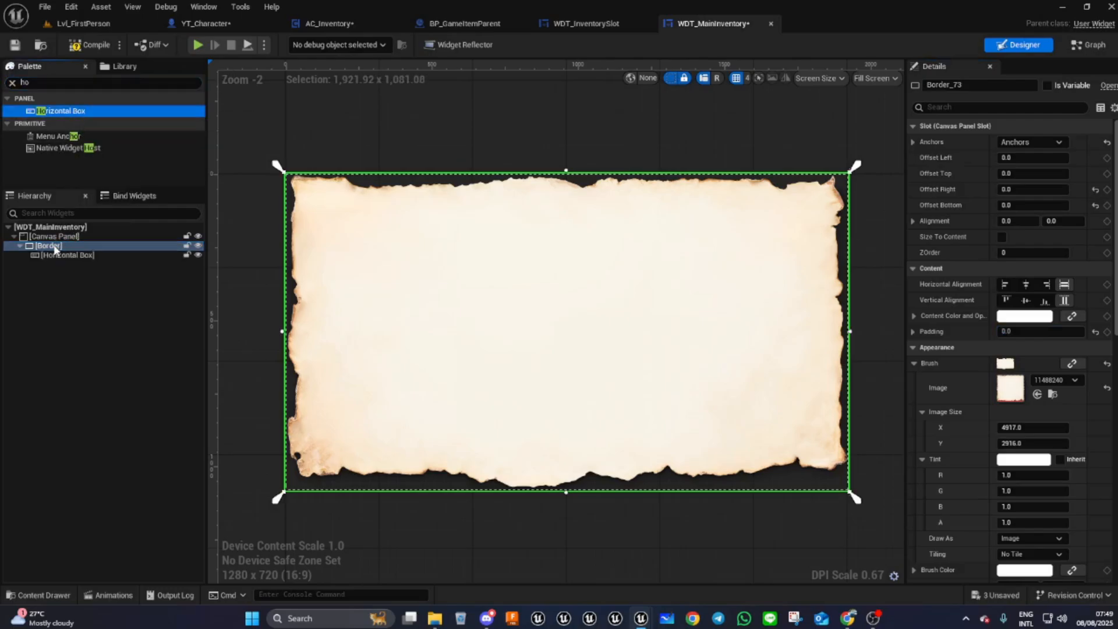
click(63, 255)
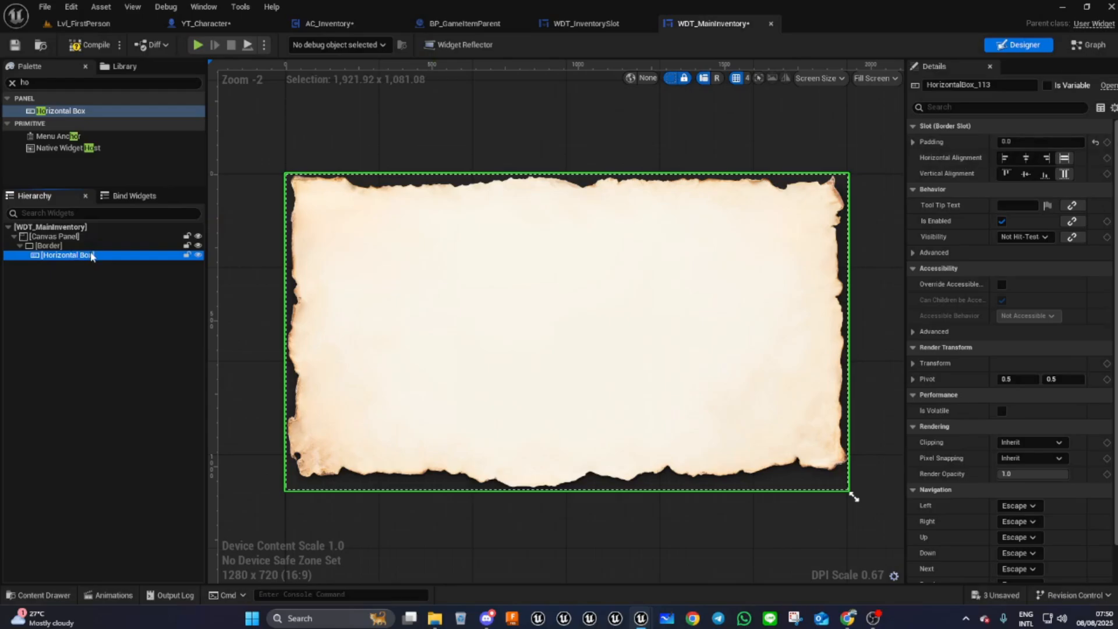
- Set the Horizontal Box padding to 60 on left, top and right, and 130 at the bottom
click(913, 141)
click(1031, 142)
text(60)
key(Return)
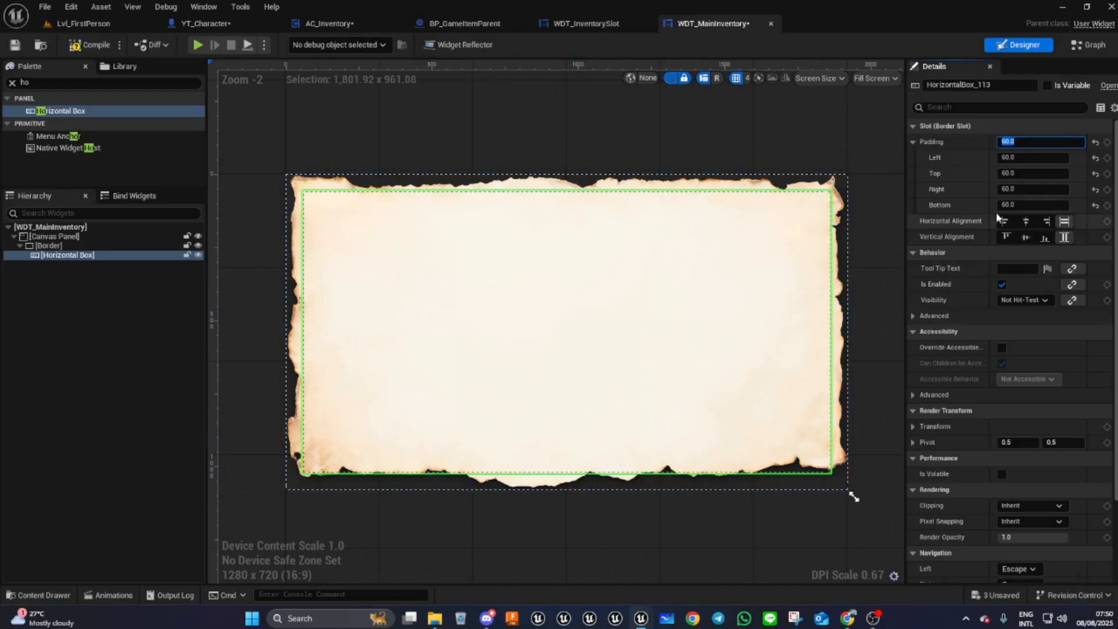
click(1025, 204)
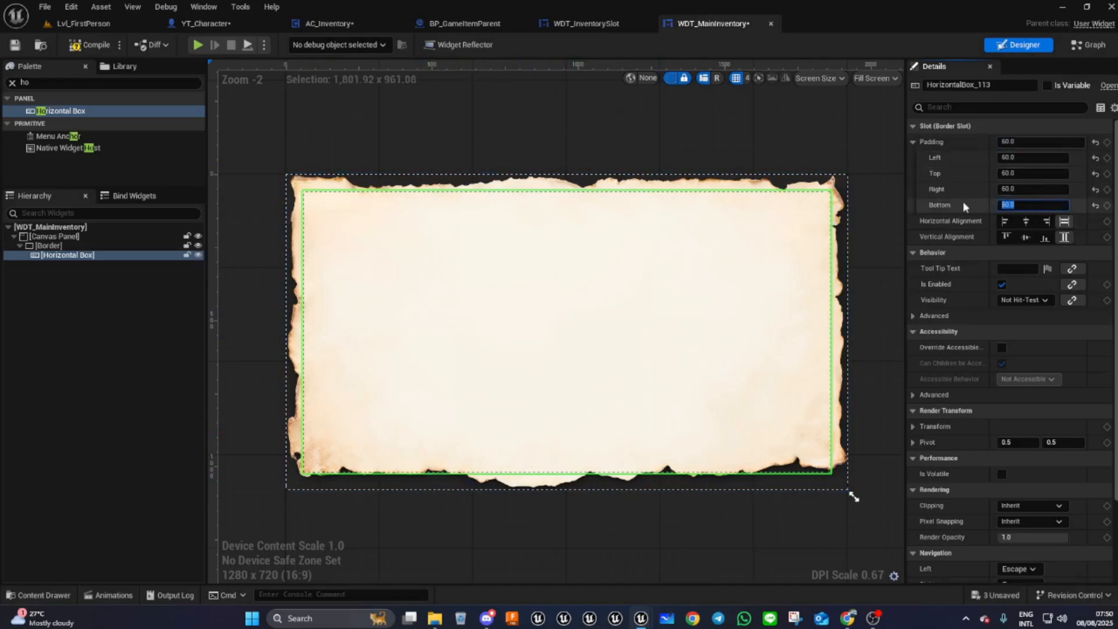
text(80)
key(Return)
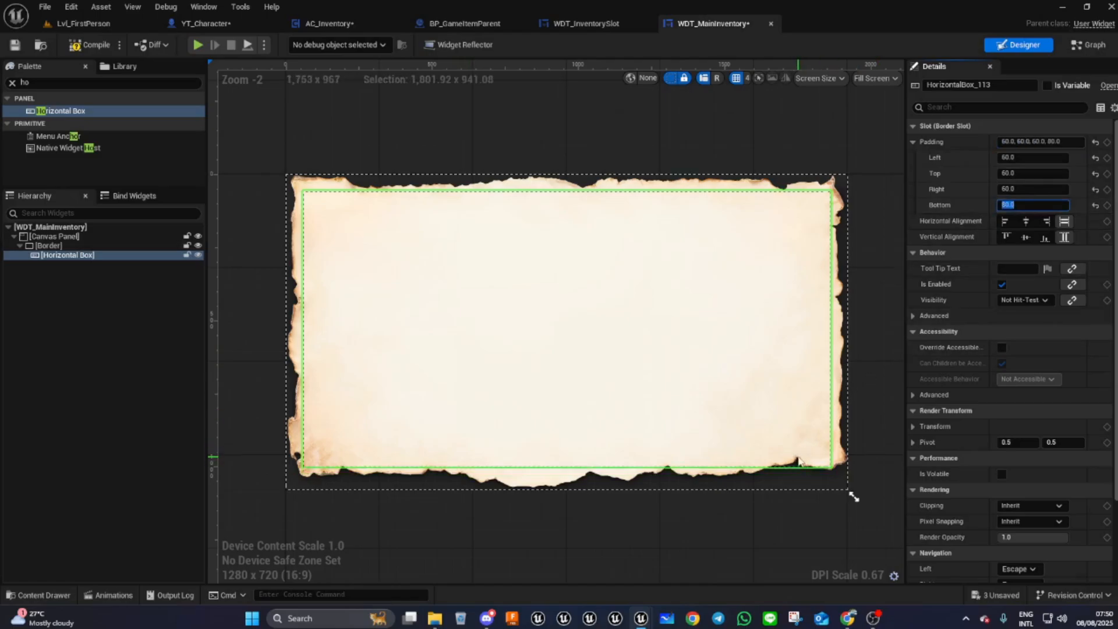
text(120)
key(Return)
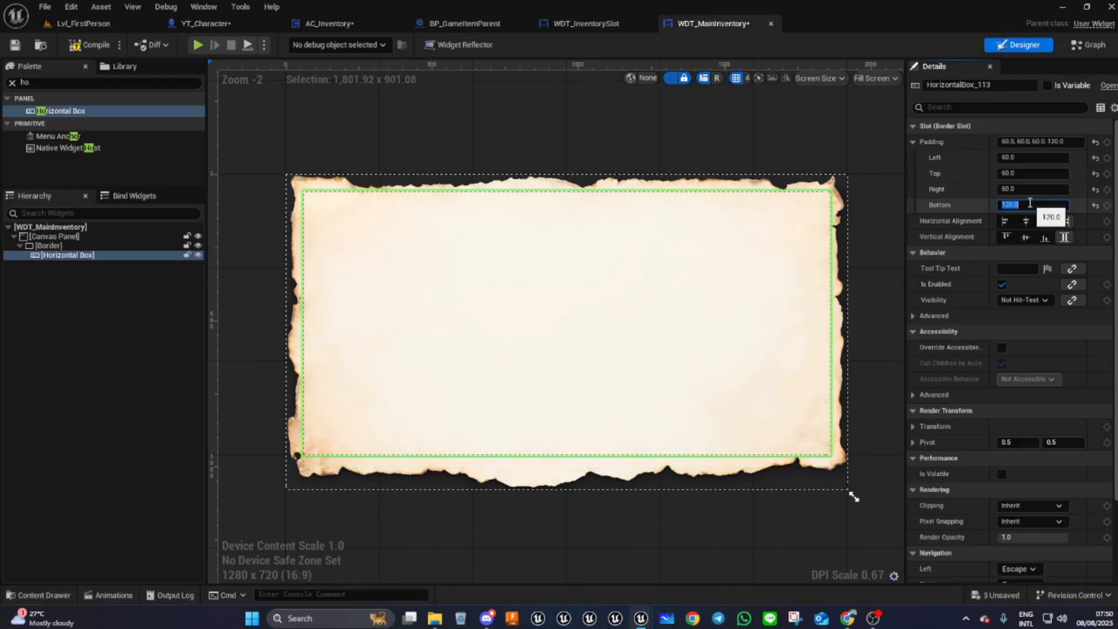
text(130)
key(Return)
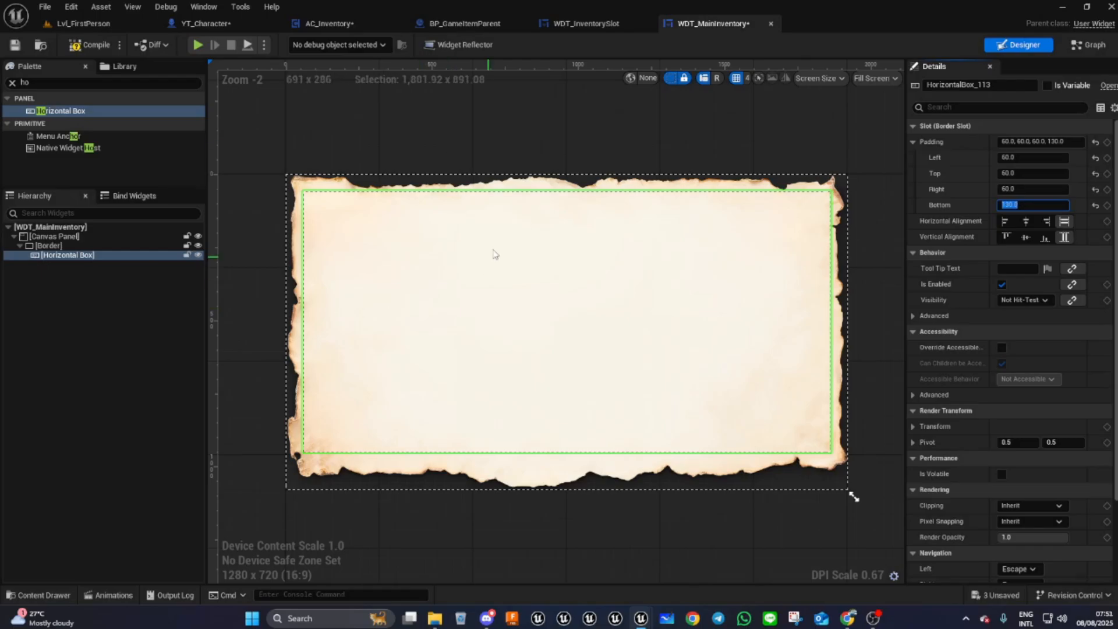
- Compile the widget and add a new Border inside the Horizontal Box
click(94, 51)
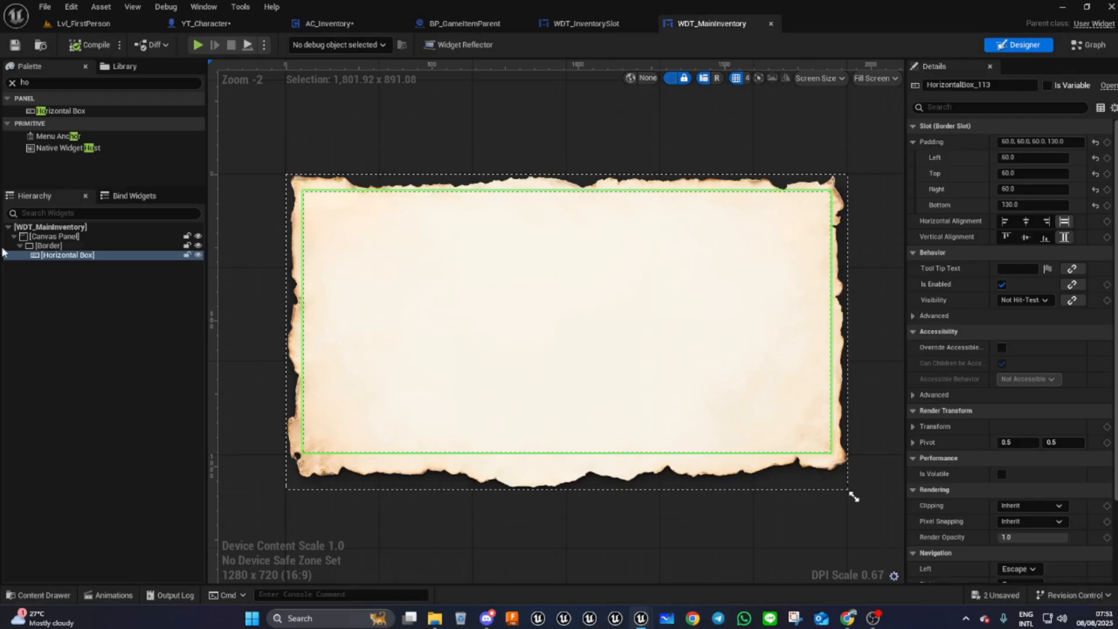
click(17, 82)
text(bor)
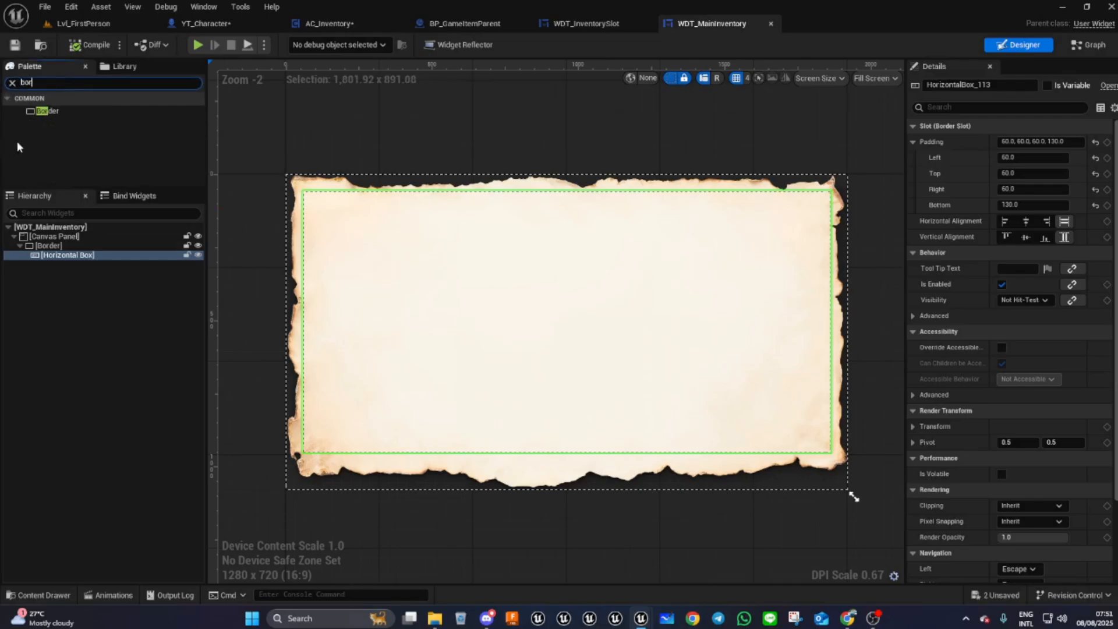
drag(44, 115, 58, 258)
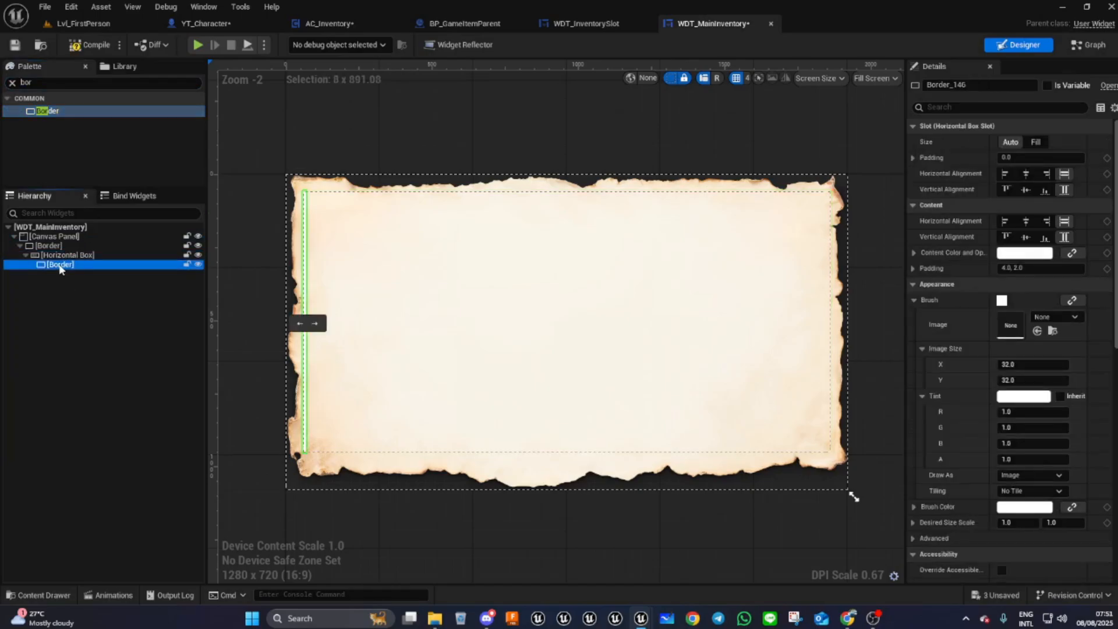
- Set the new Border to Fill its slot and rename it SlotsBorder
click(1033, 144)
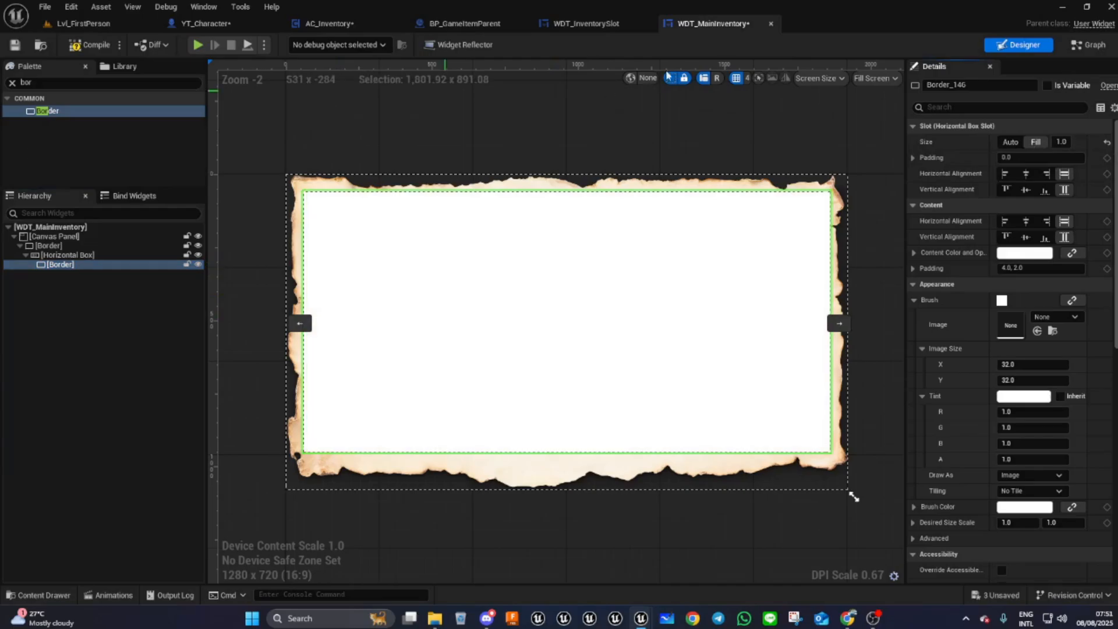
click(982, 85)
double_click(982, 84)
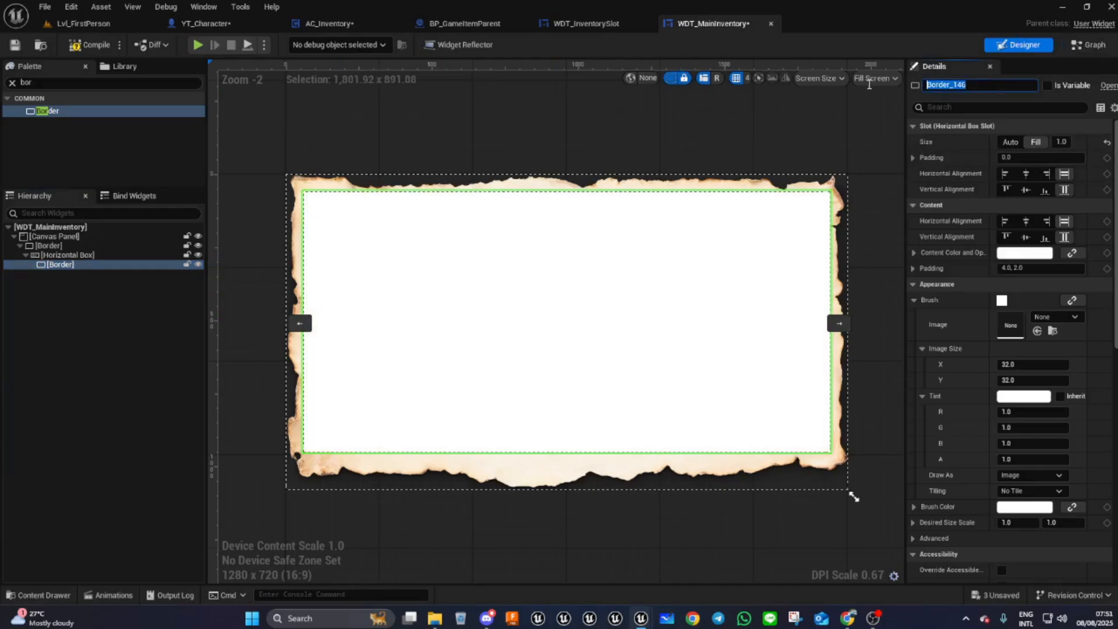
text(Slo)
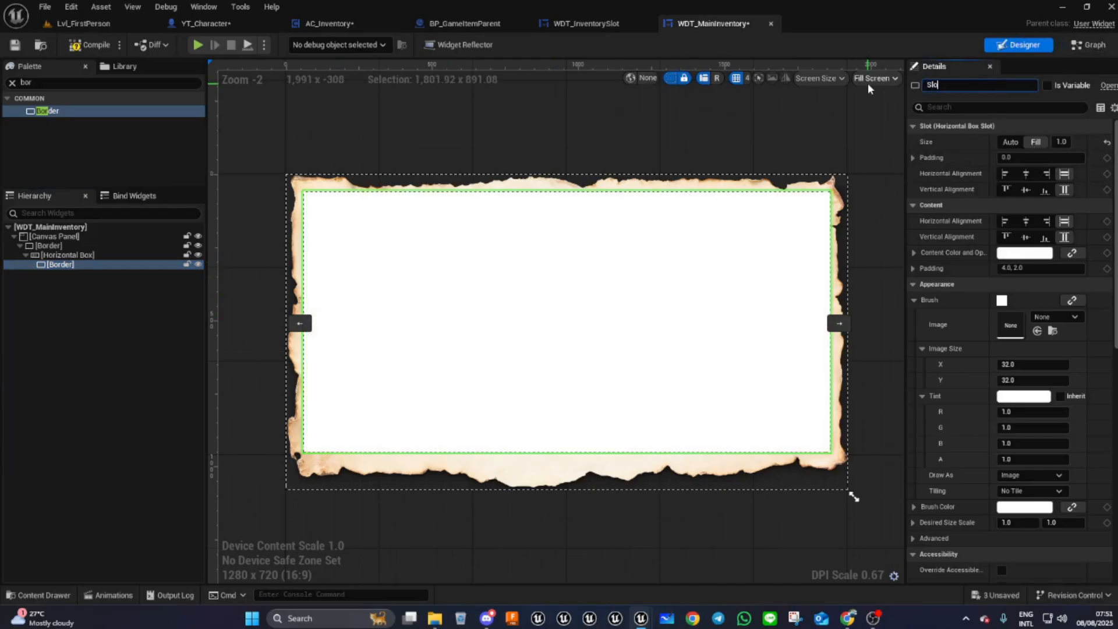
text(tsBorder)
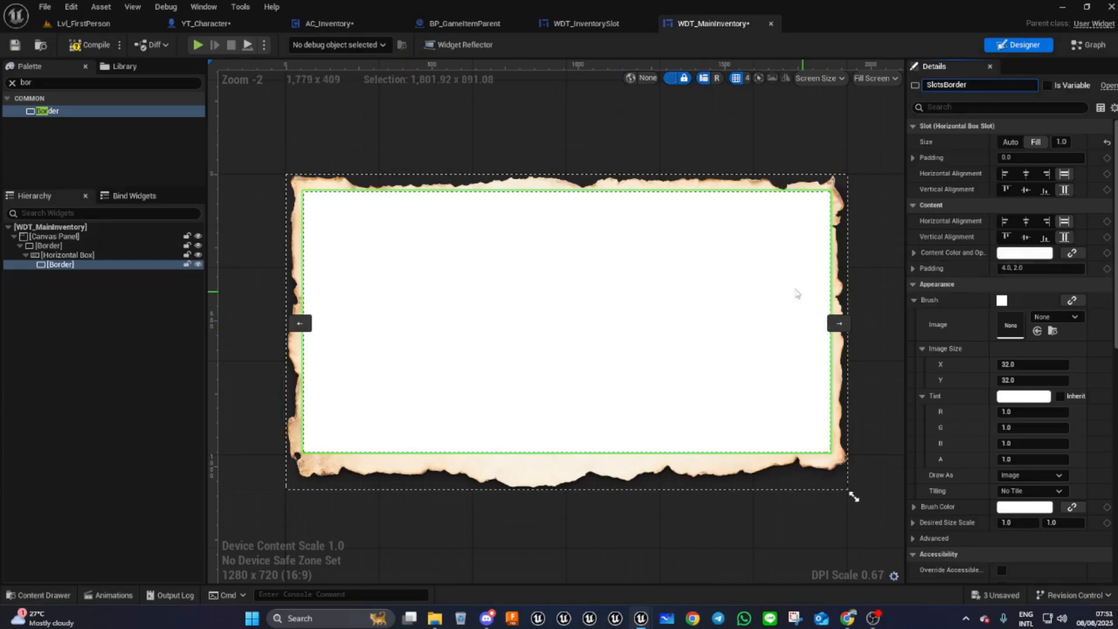
click(515, 314)
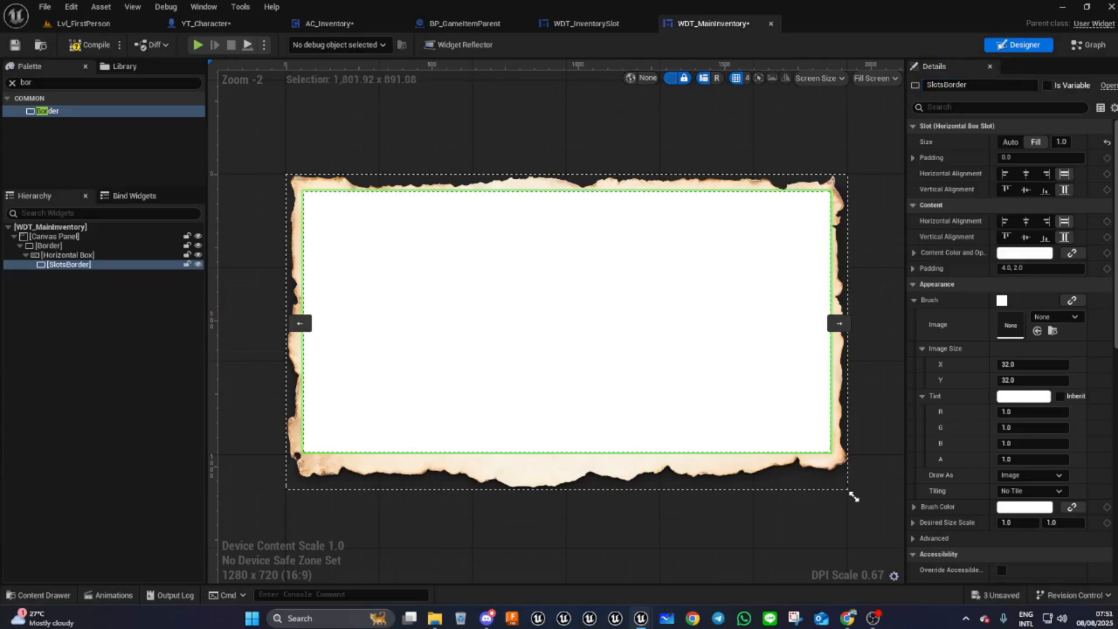
- Set SlotsBorder's padding to 0
click(997, 271)
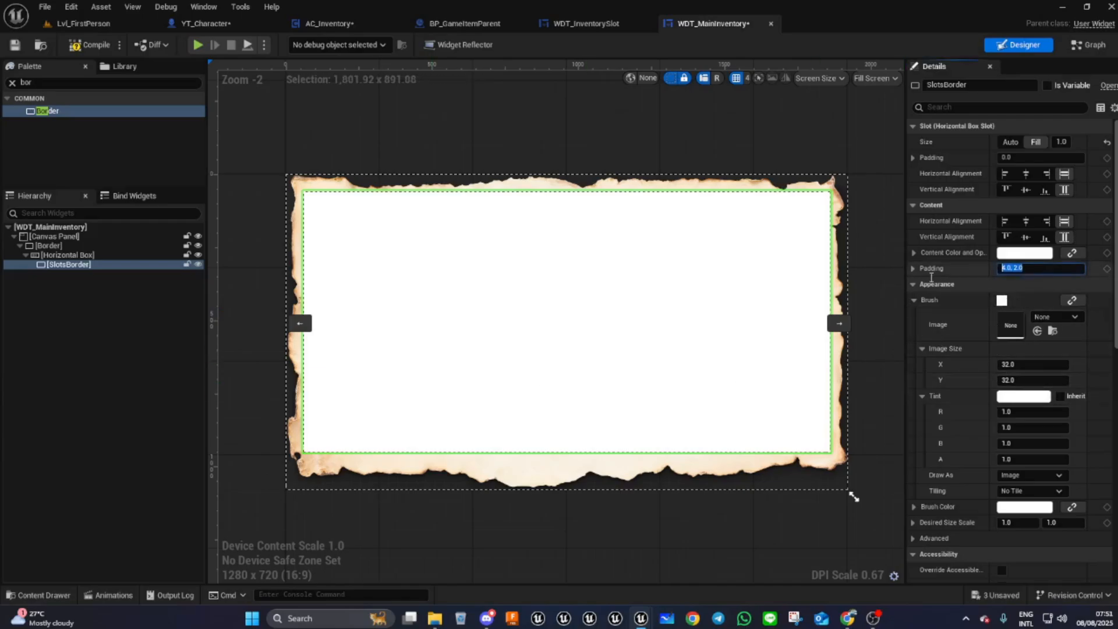
key(ctrl+a)
text(0)
key(Return)
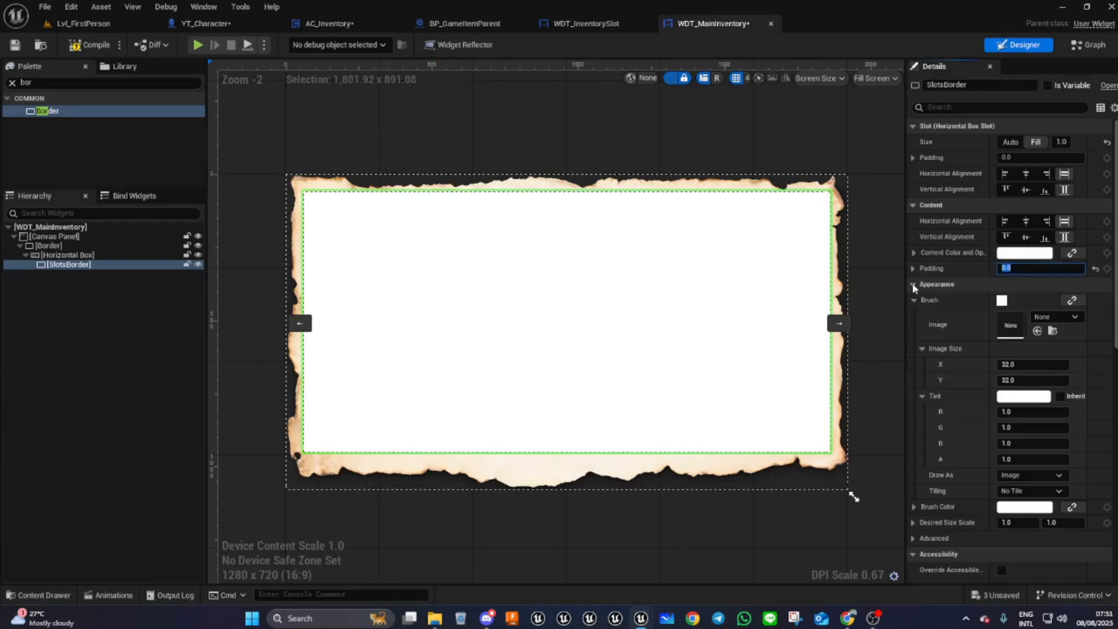
- Set the alpha of SlotsBorder's brush tint to 0
click(1029, 397)
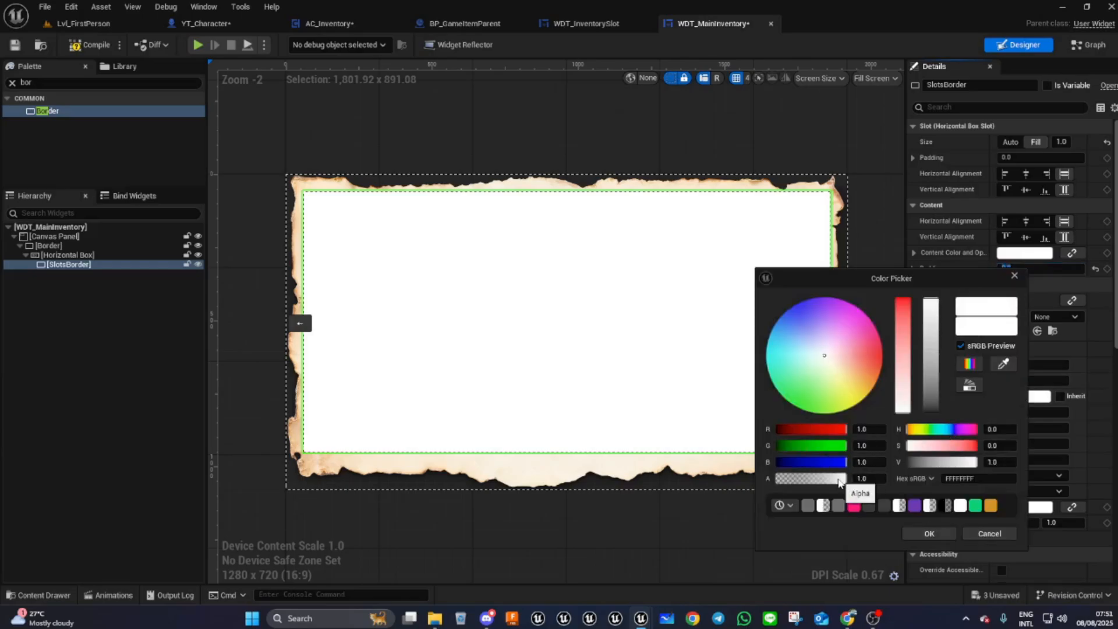
click(862, 478)
text(0)
key(Return)
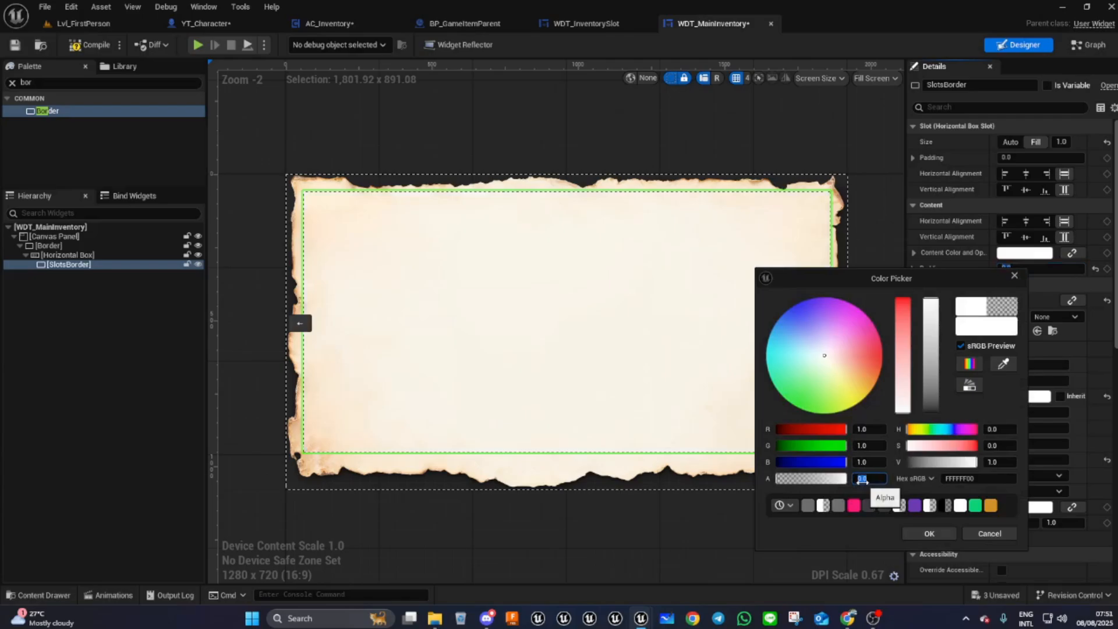
click(929, 534)
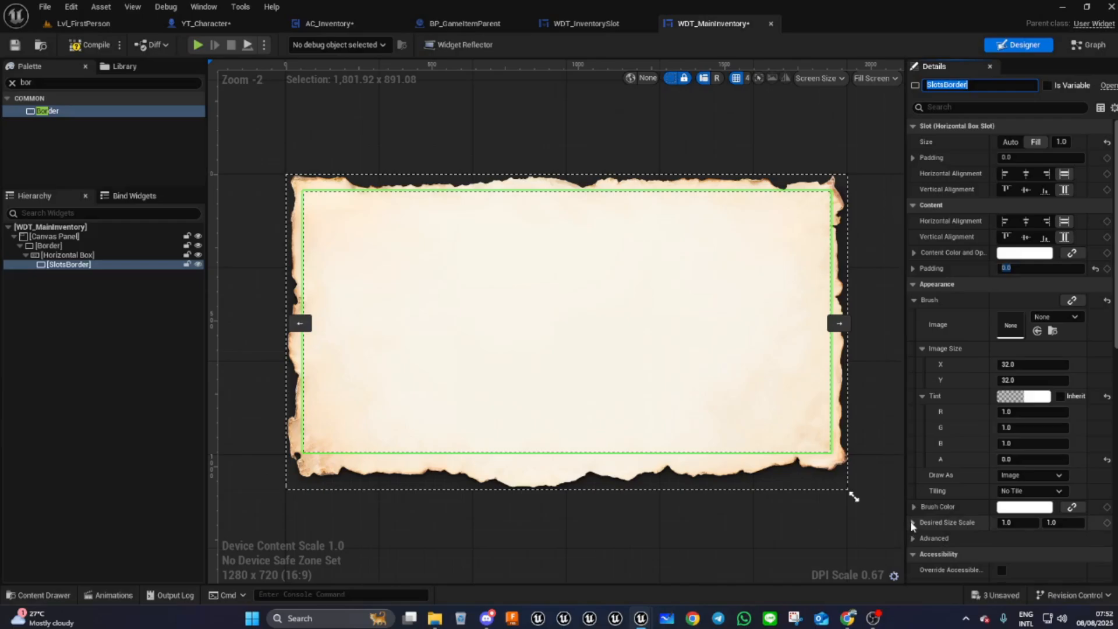
- Draw SlotsBorder's brush as a Rounded Box and set its outline width to 5
click(1022, 474)
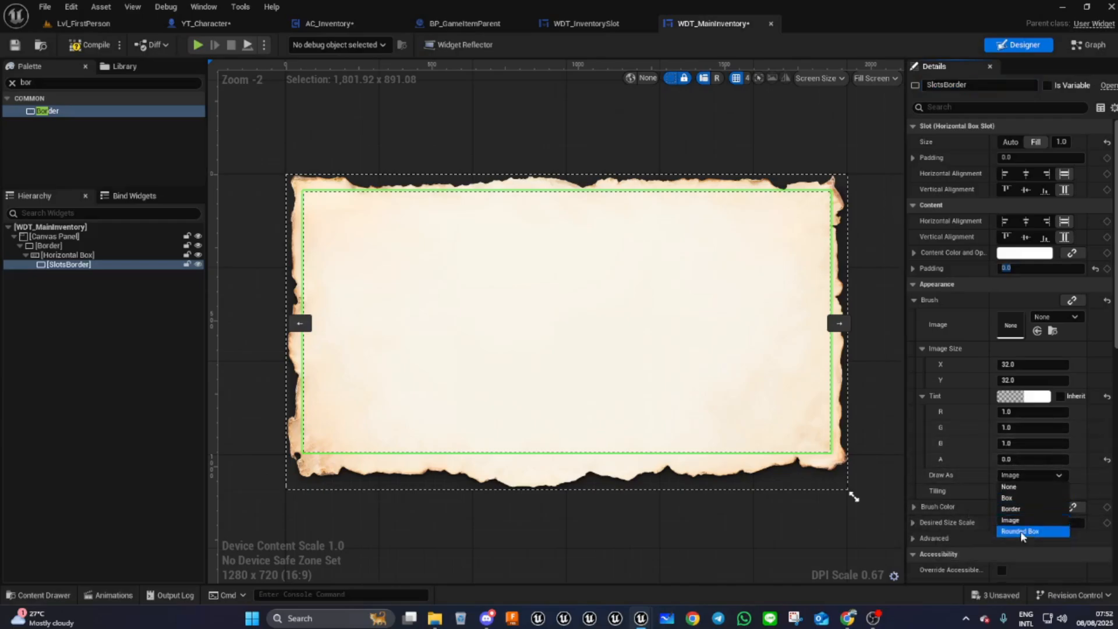
click(1020, 531)
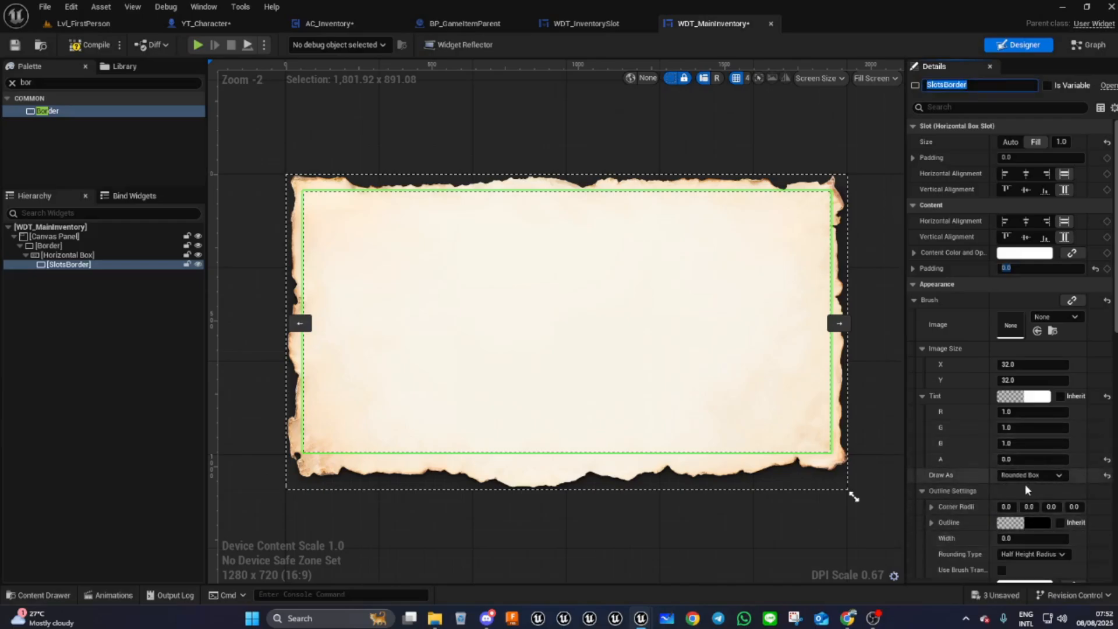
click(1012, 537)
text(5)
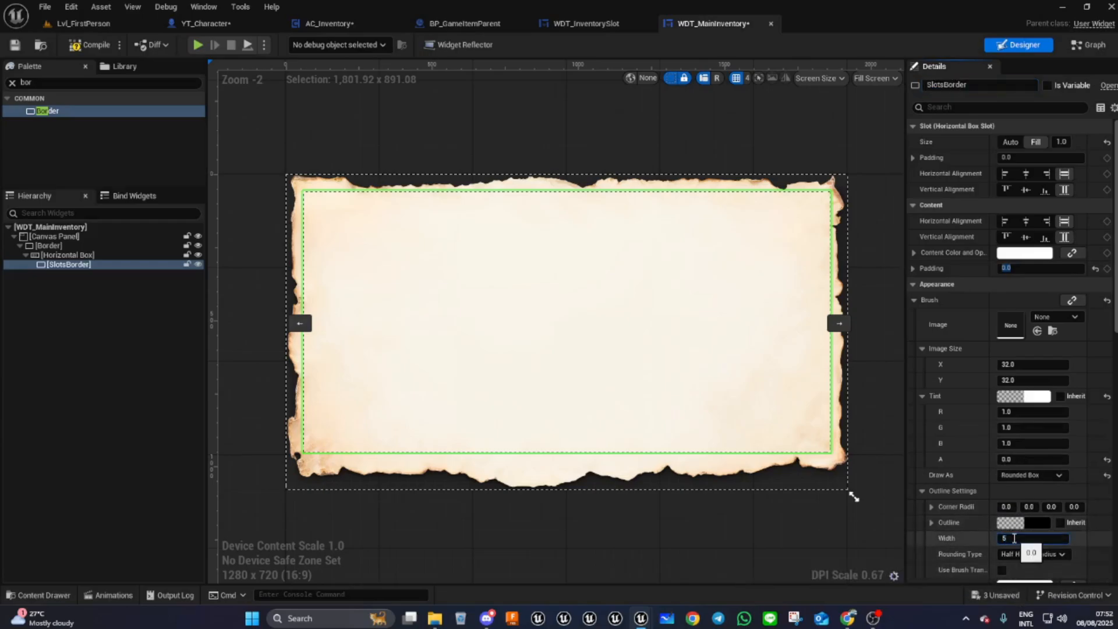
- Set the outline colour to a dark grey (hex 707070FF)
click(1032, 522)
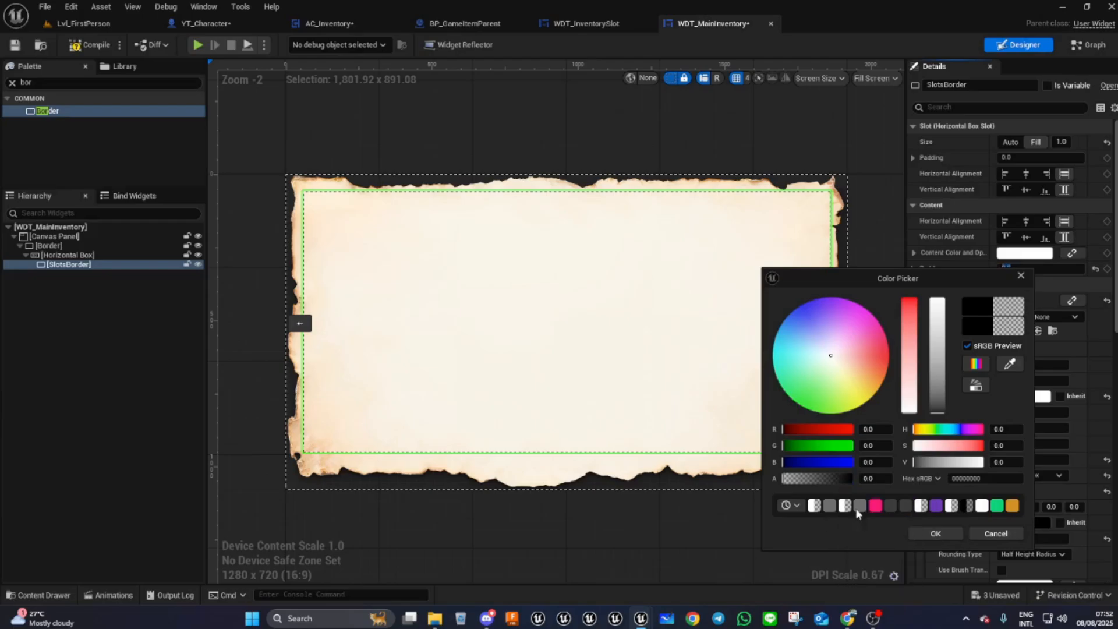
click(1010, 365)
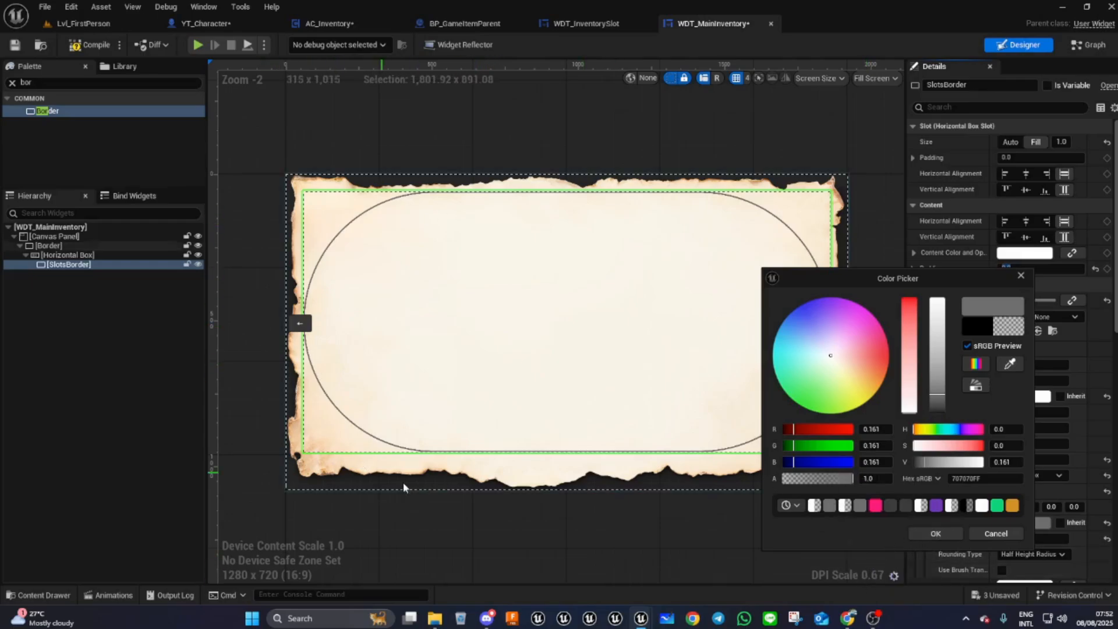
click(937, 534)
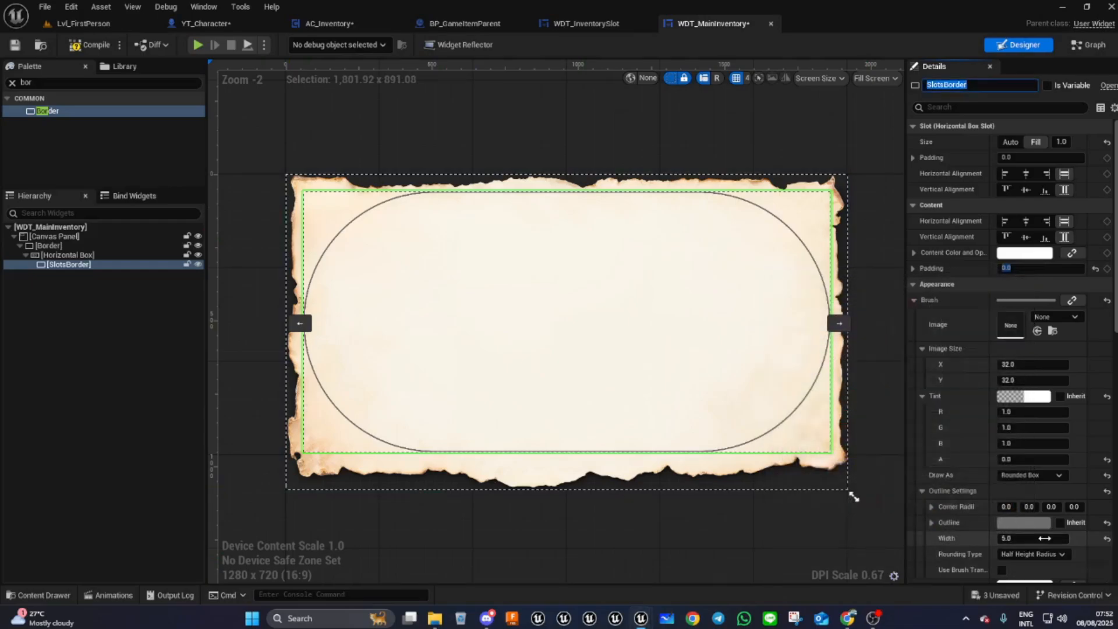
- Set the rounding type to Fixed Radius and all four corner radii to 20
click(1030, 553)
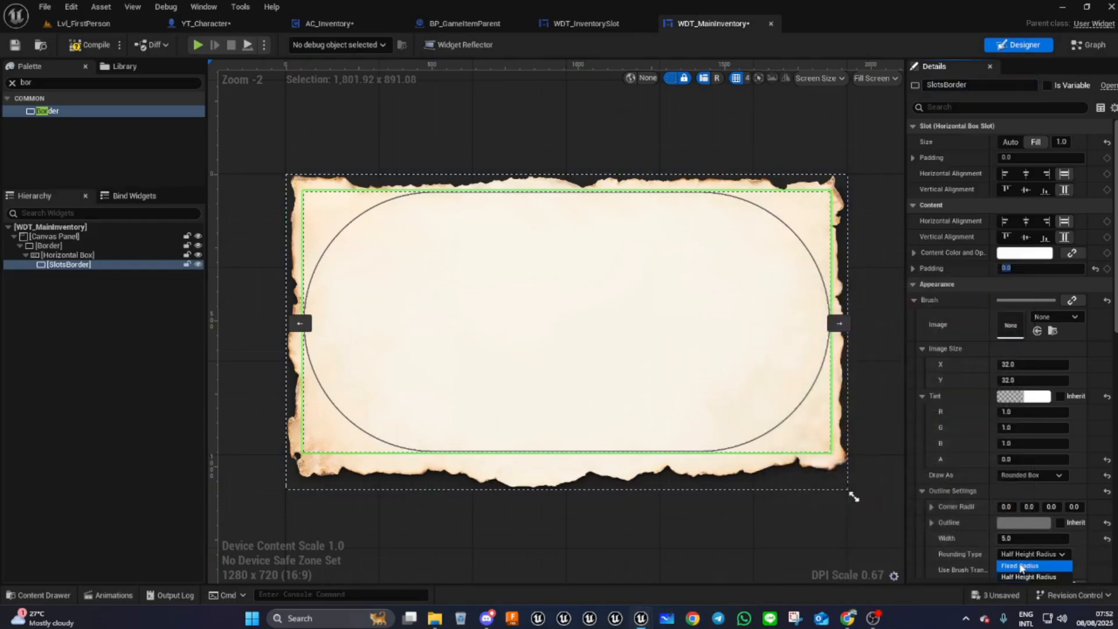
click(1021, 566)
click(1006, 506)
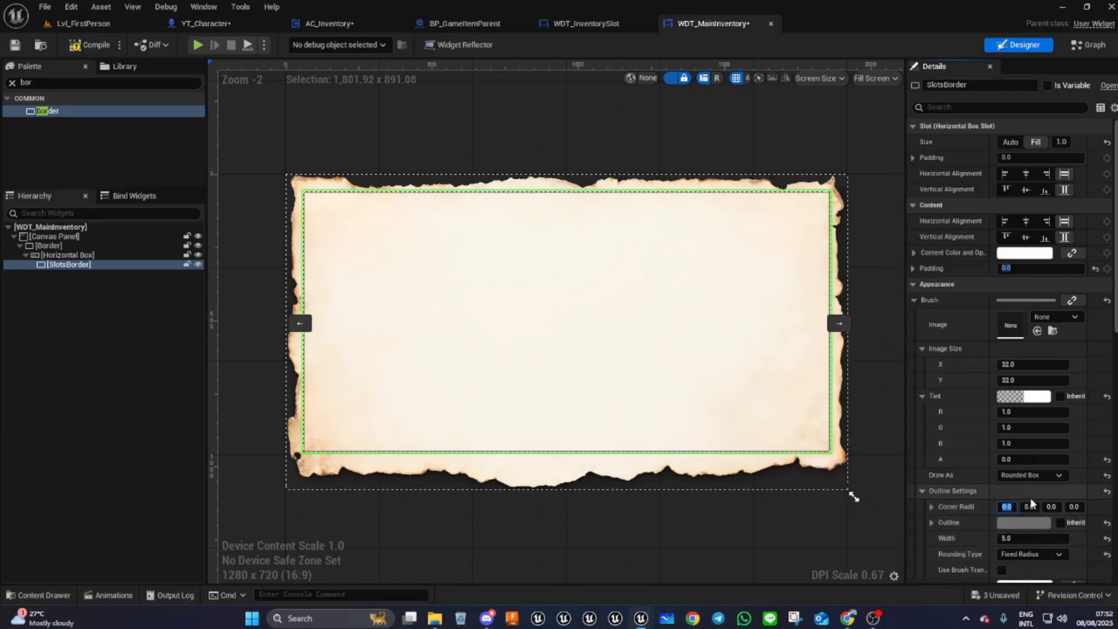
text(20)
key(Tab)
text(20)
key(Tab)
text(20)
key(Tab)
text(20)
key(Tab)
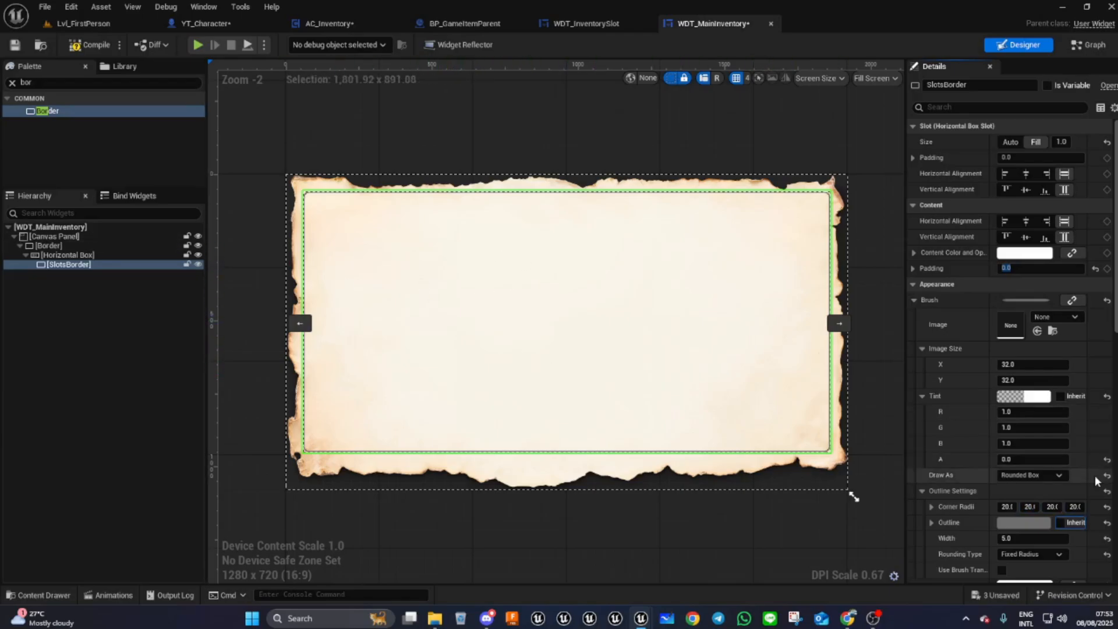
- Compile the widget and duplicate SlotsBorder inside the Horizontal Box
scroll(1095, 471, down, 10)
scroll(1043, 469, up, 10)
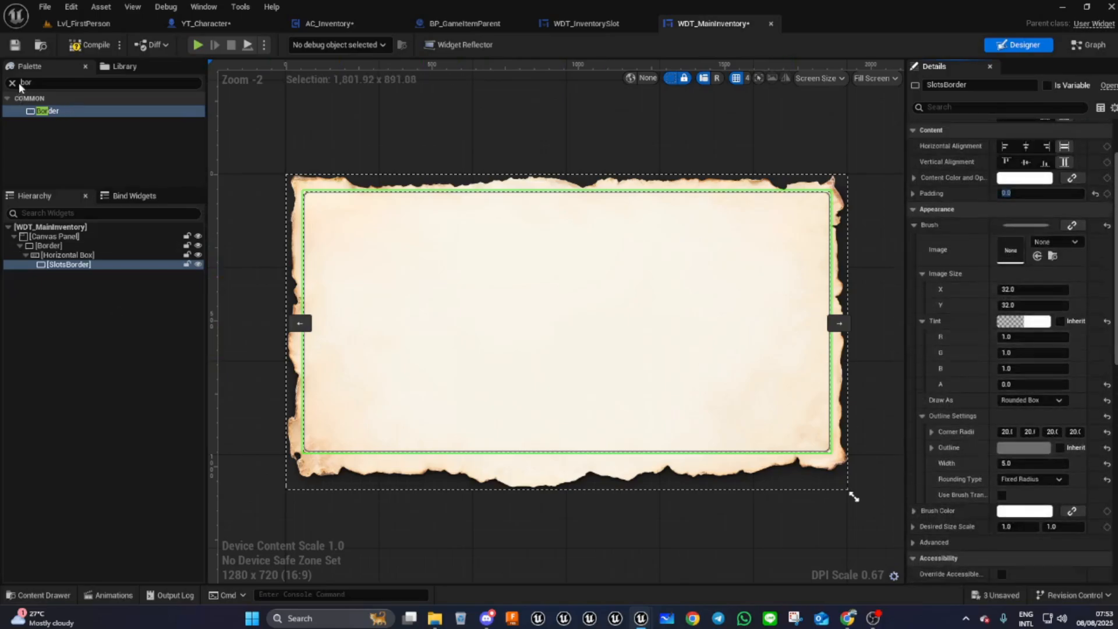
click(95, 47)
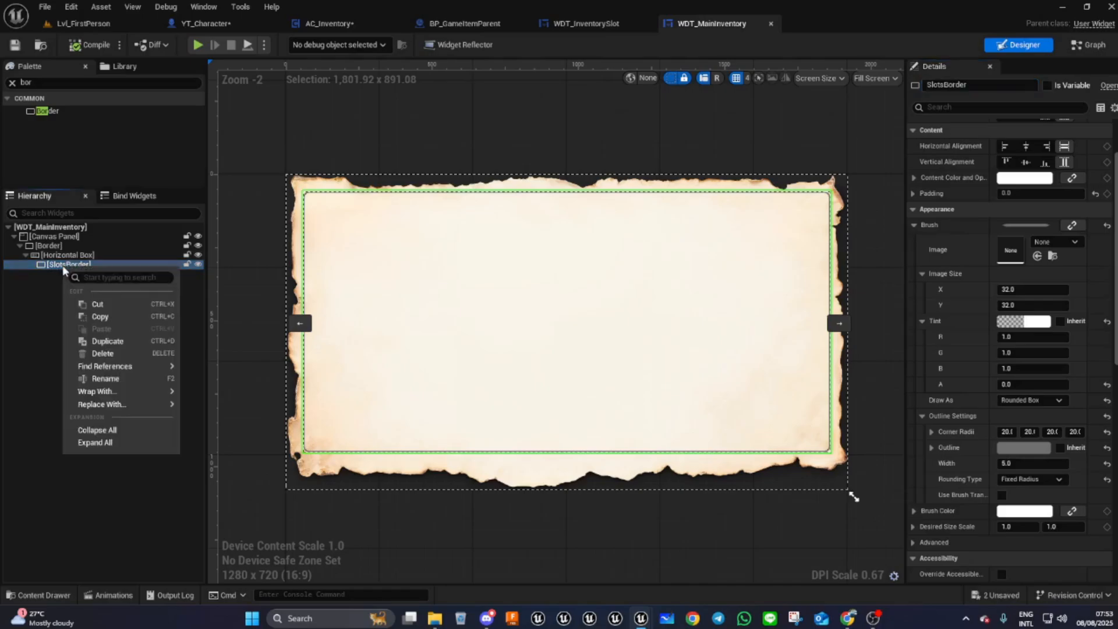
mouse_move(109, 370)
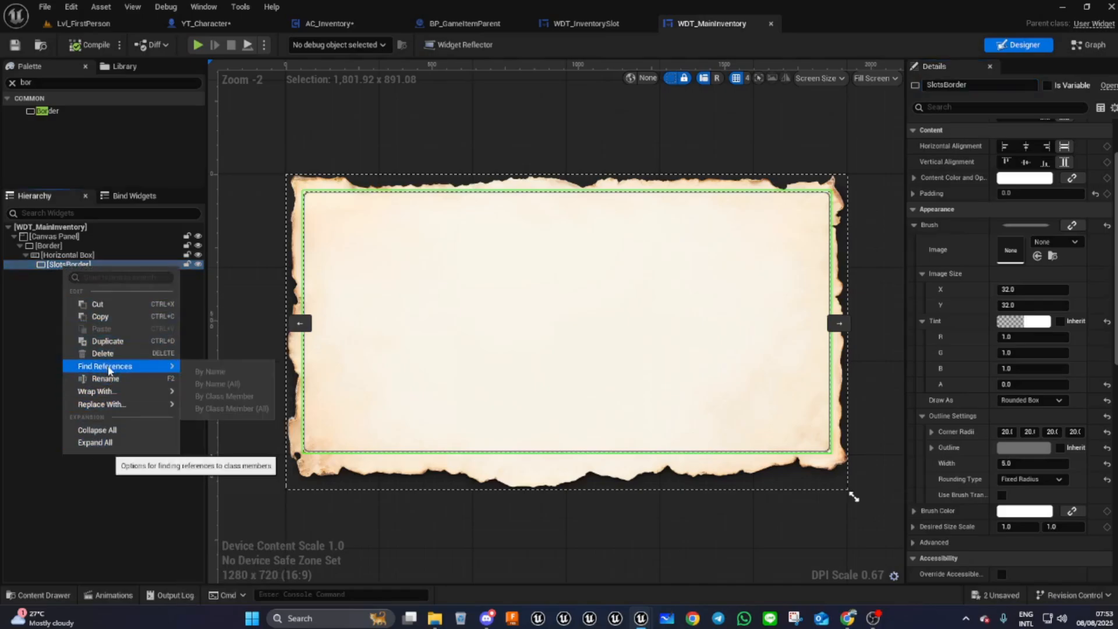
click(108, 341)
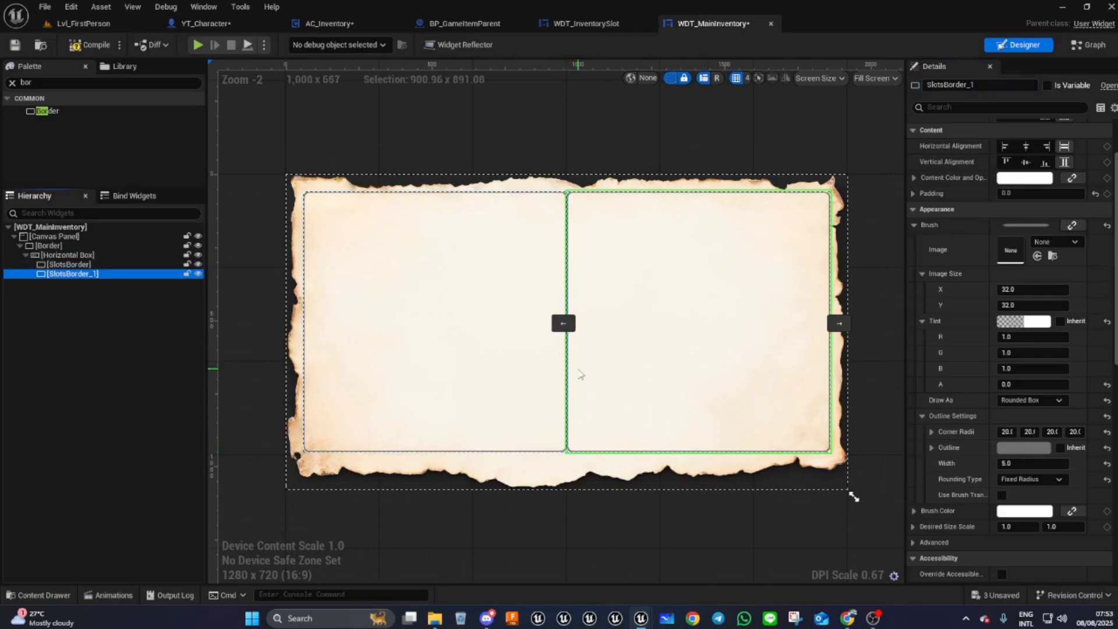
- Set SlotsBorder's content padding on the right to 10
scroll(580, 375, up, 4)
scroll(559, 323, down, 1)
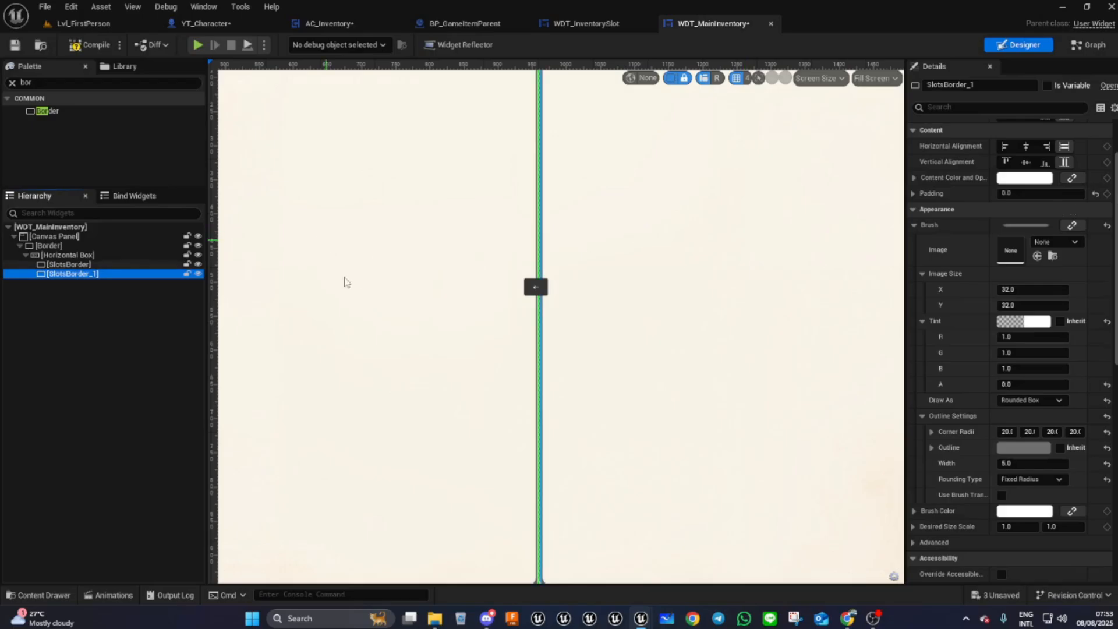
scroll(611, 404, down, 8)
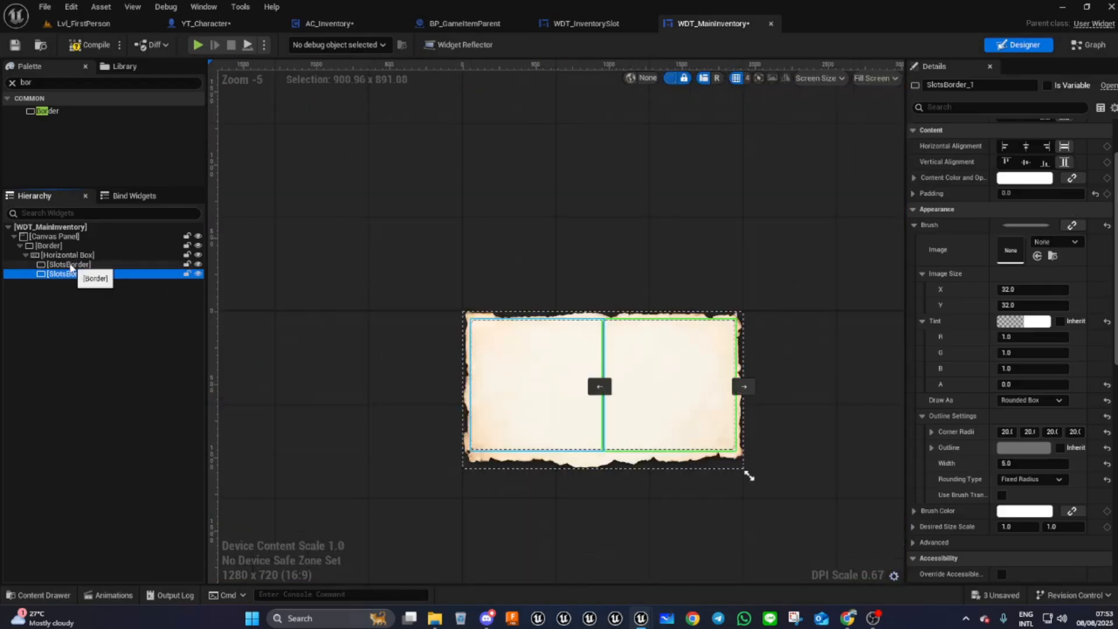
click(72, 265)
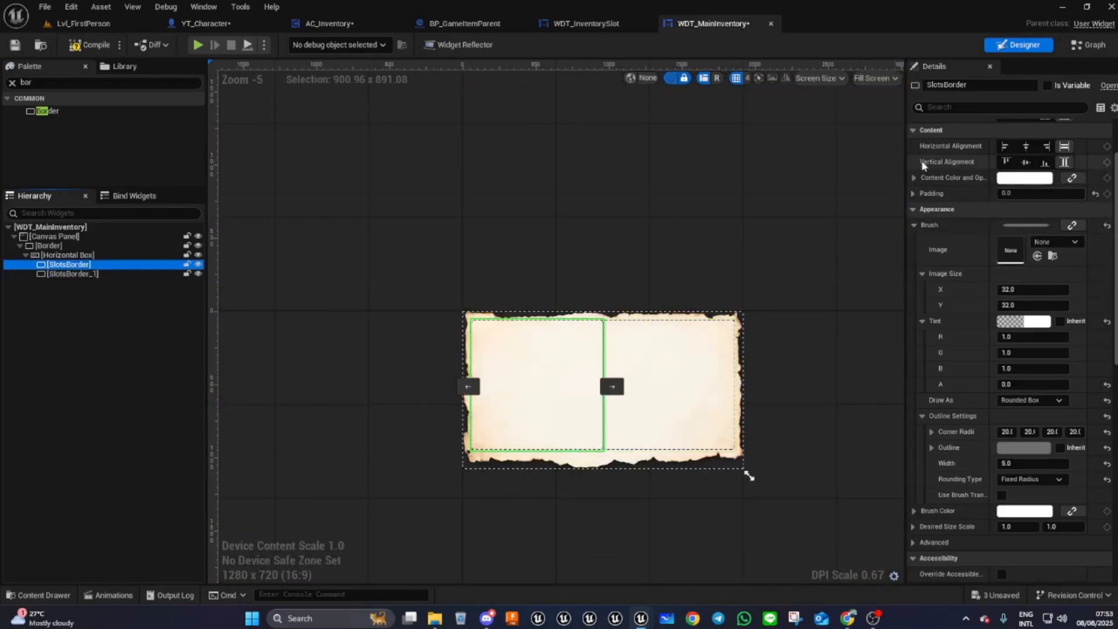
click(914, 194)
click(1004, 239)
text(10)
key(Return)
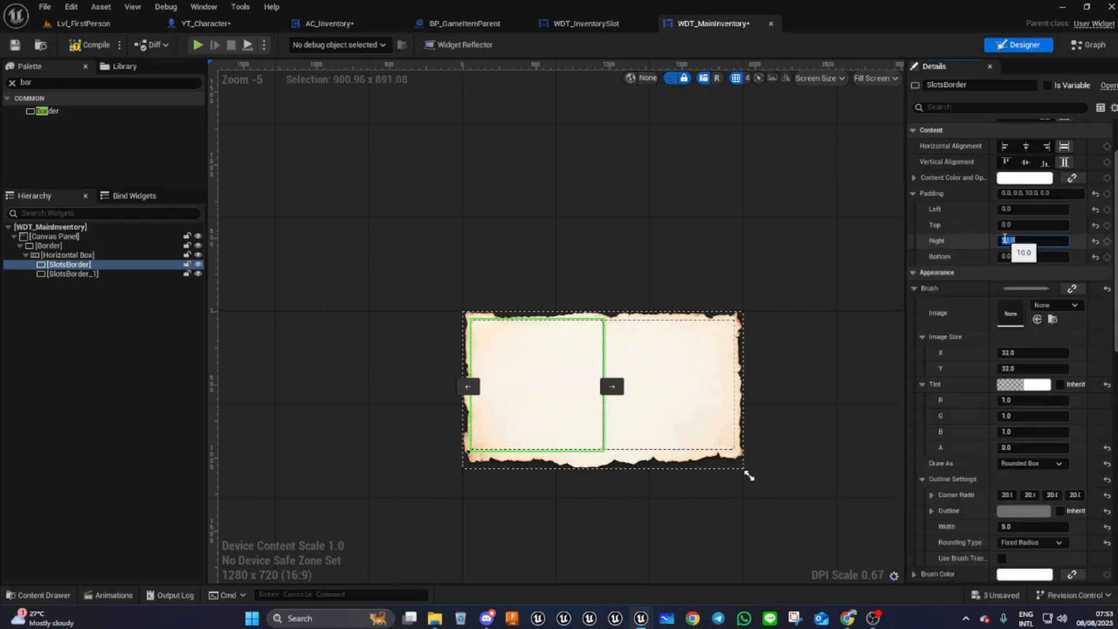
- Set SlotsBorder_1's content padding on the left to 10, then to 4
click(665, 365)
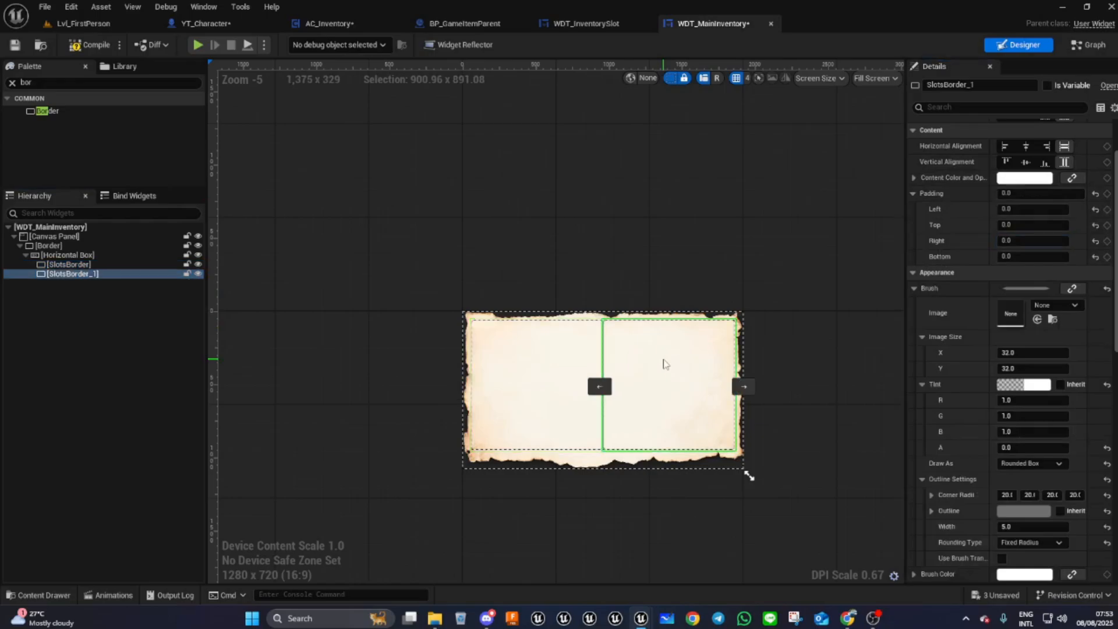
click(1017, 209)
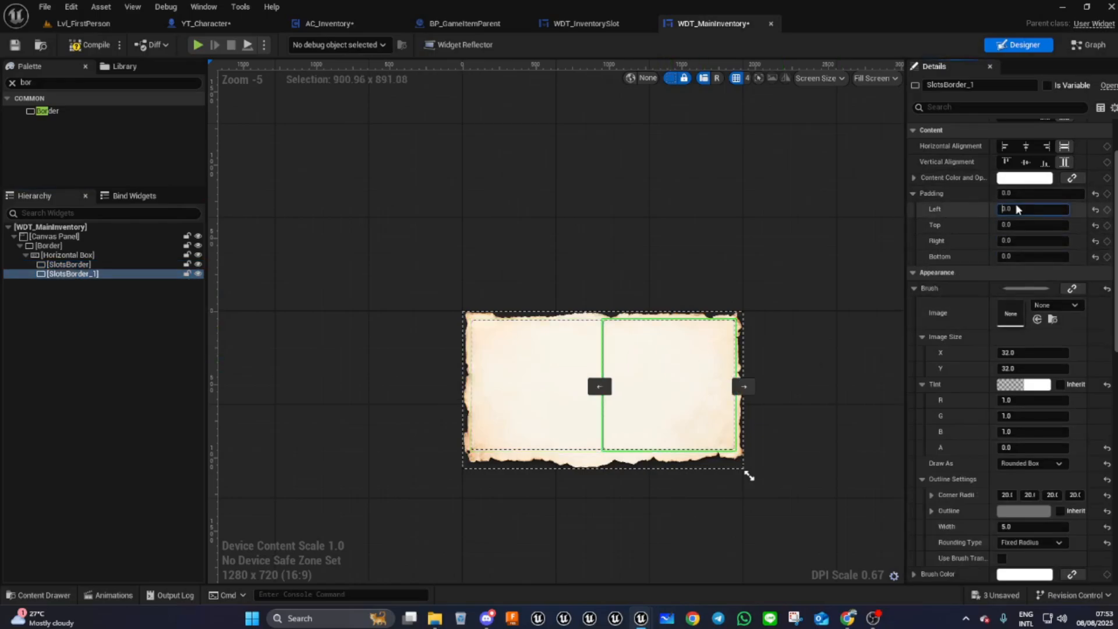
double_click(1016, 208)
text(10)
key(Return)
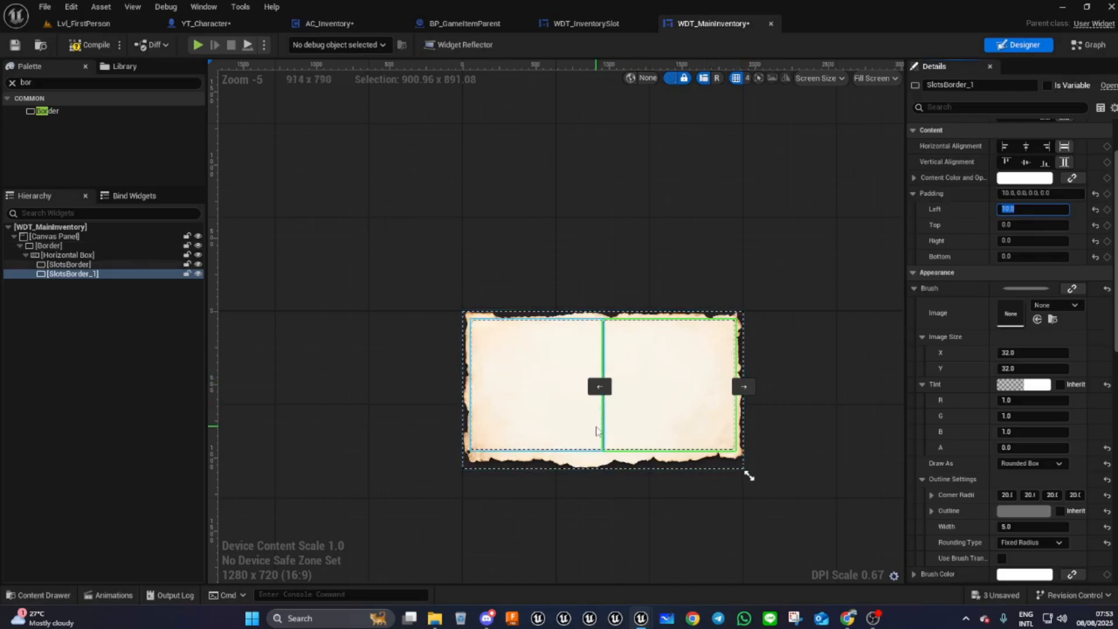
scroll(596, 432, up, 7)
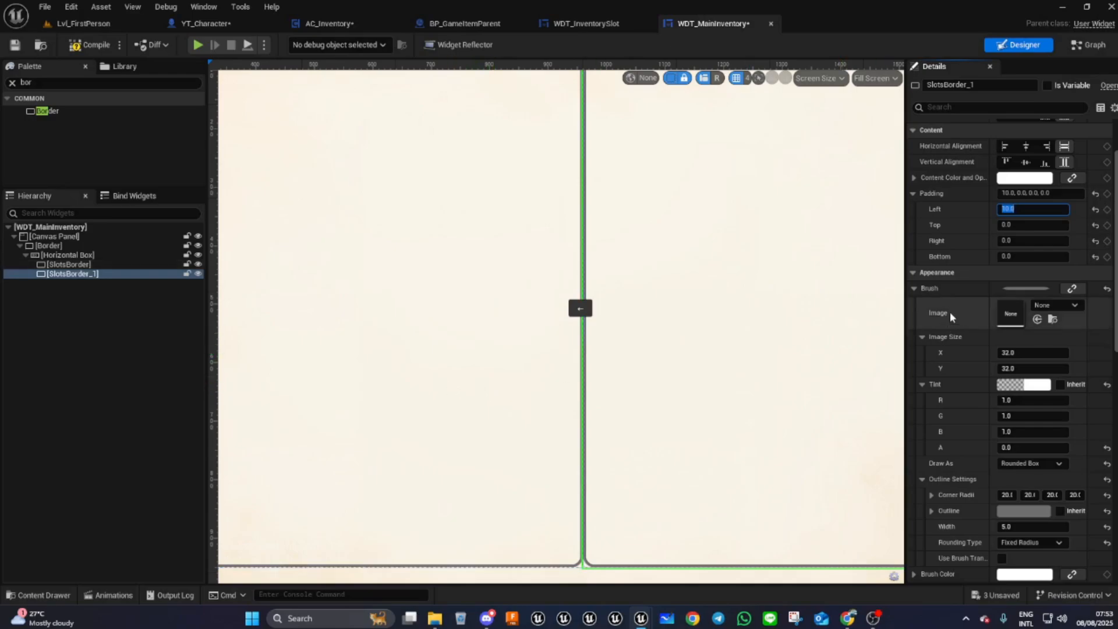
scroll(951, 319, up, 3)
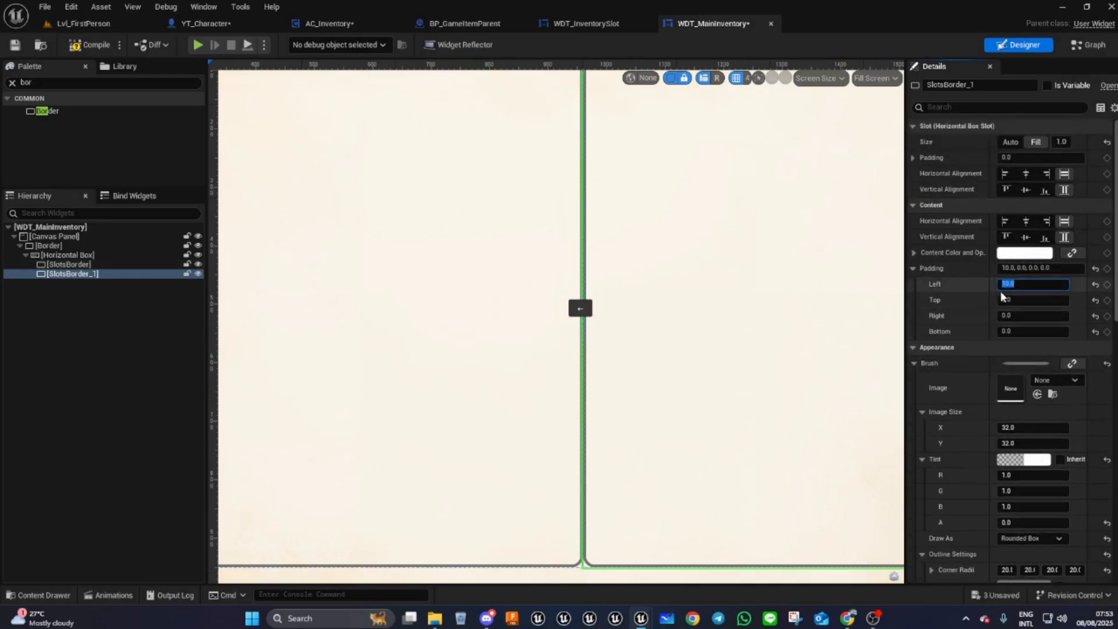
text(4)
key(Return)
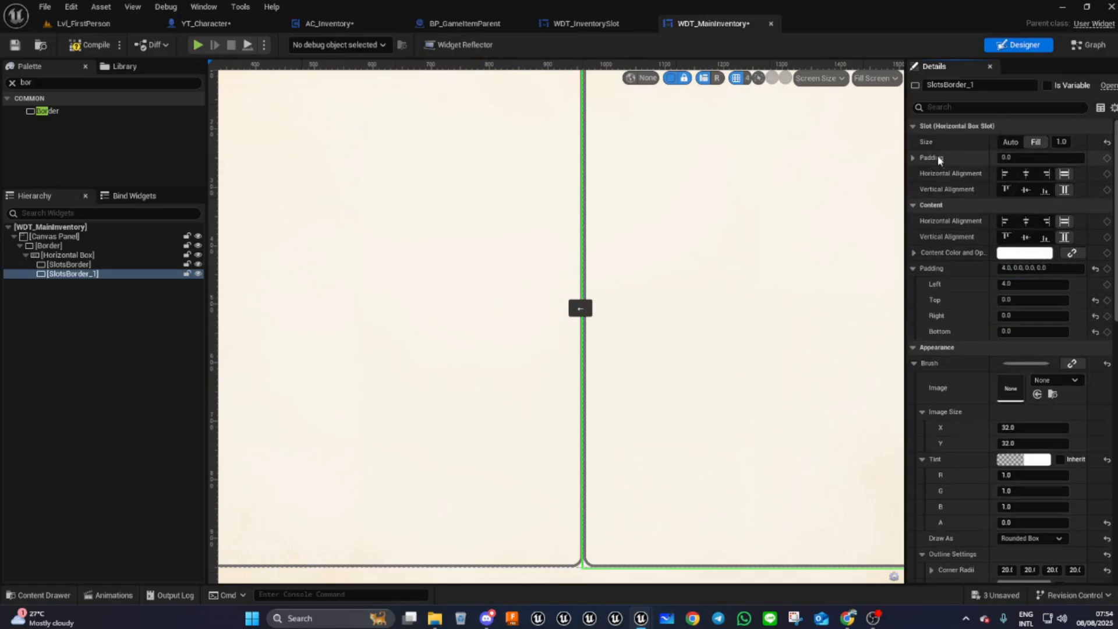
- Set SlotsBorder_1's slot padding on the left to 10
click(913, 157)
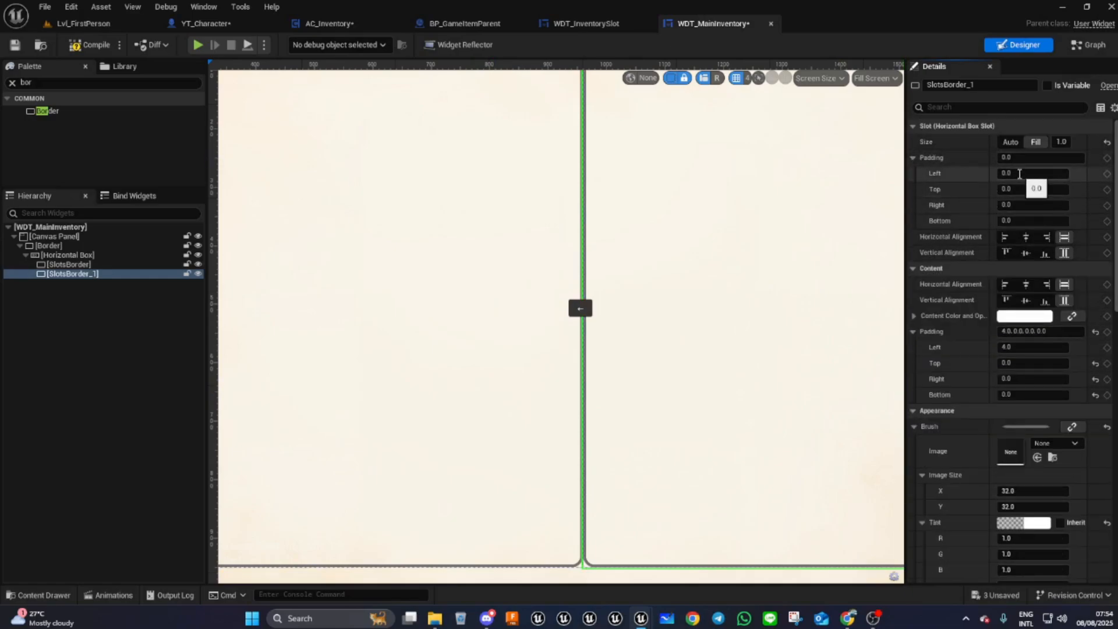
click(1020, 174)
key(Return)
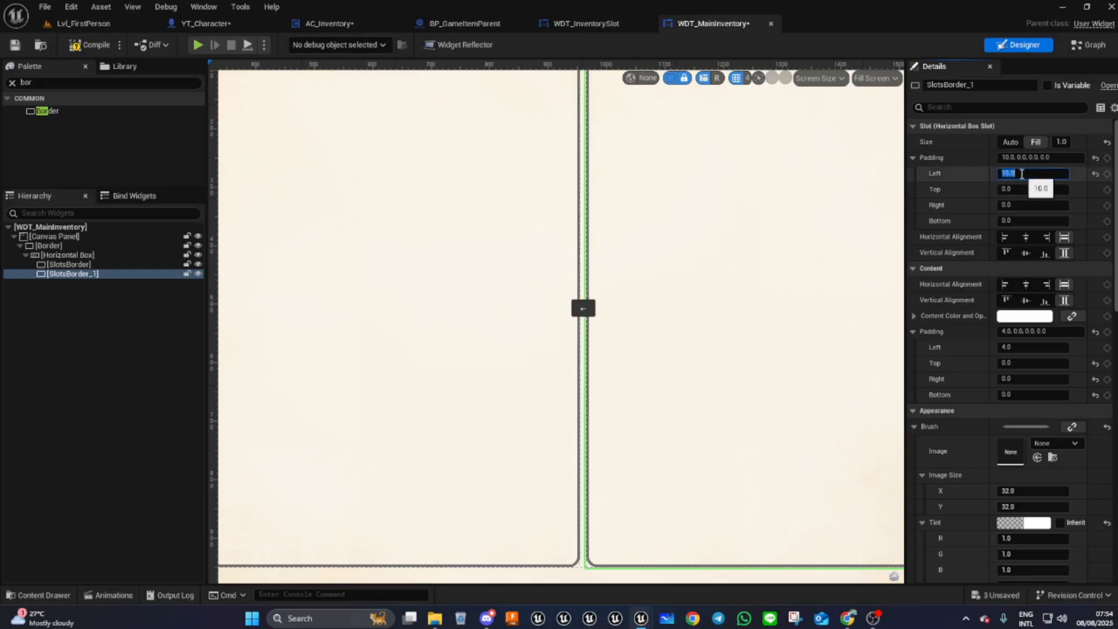
- Set SlotsBorder's slot padding on the right to 10
click(332, 329)
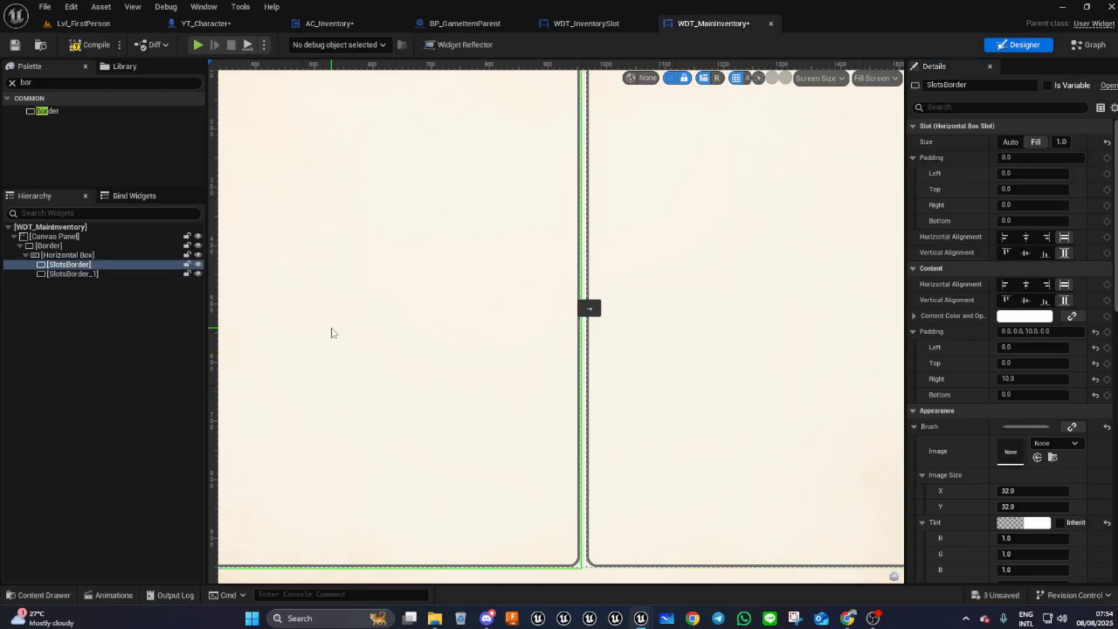
click(1008, 204)
text(10)
key(Return)
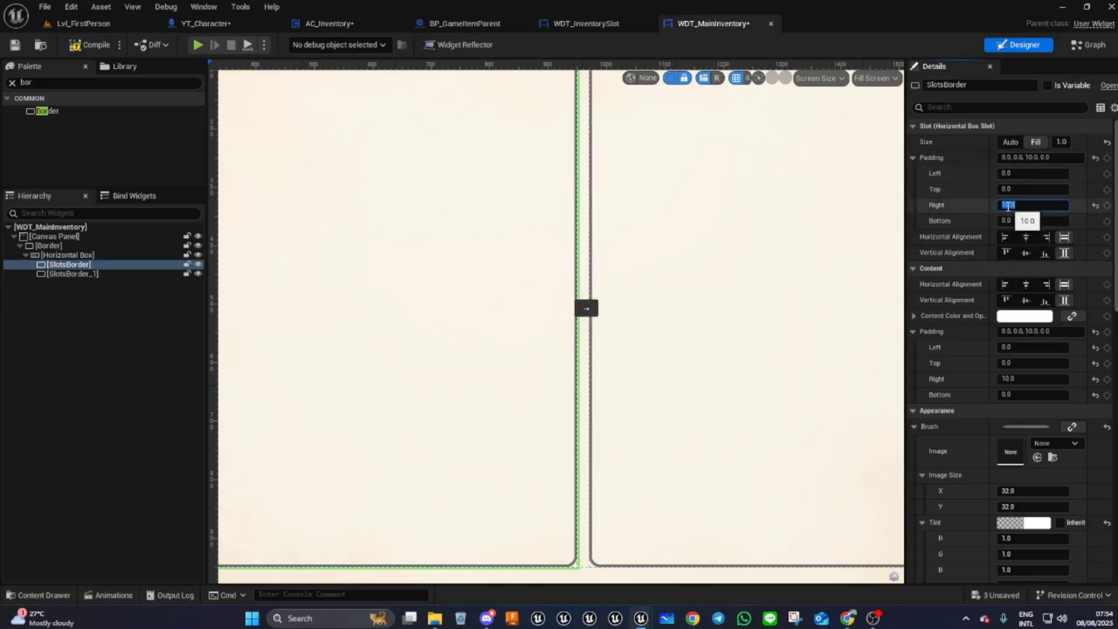
- Reset SlotsBorder's content padding on the right to 0
click(1095, 379)
click(1031, 379)
text(0)
key(Return)
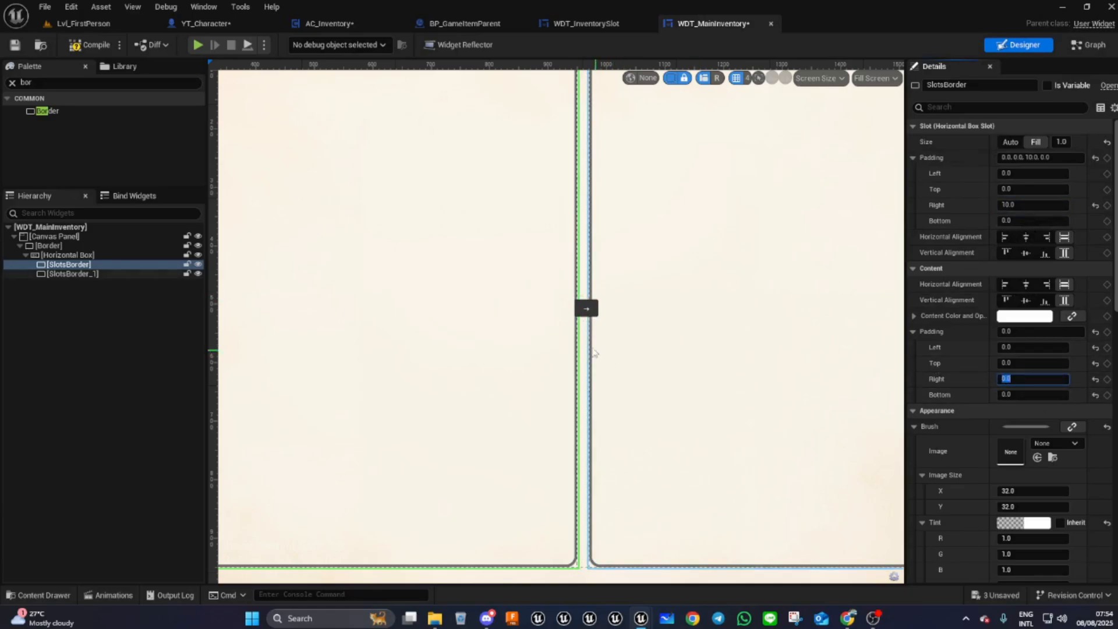
- Reset SlotsBorder_1's content padding on the left to 0
click(678, 358)
click(1064, 349)
text(0)
key(Return)
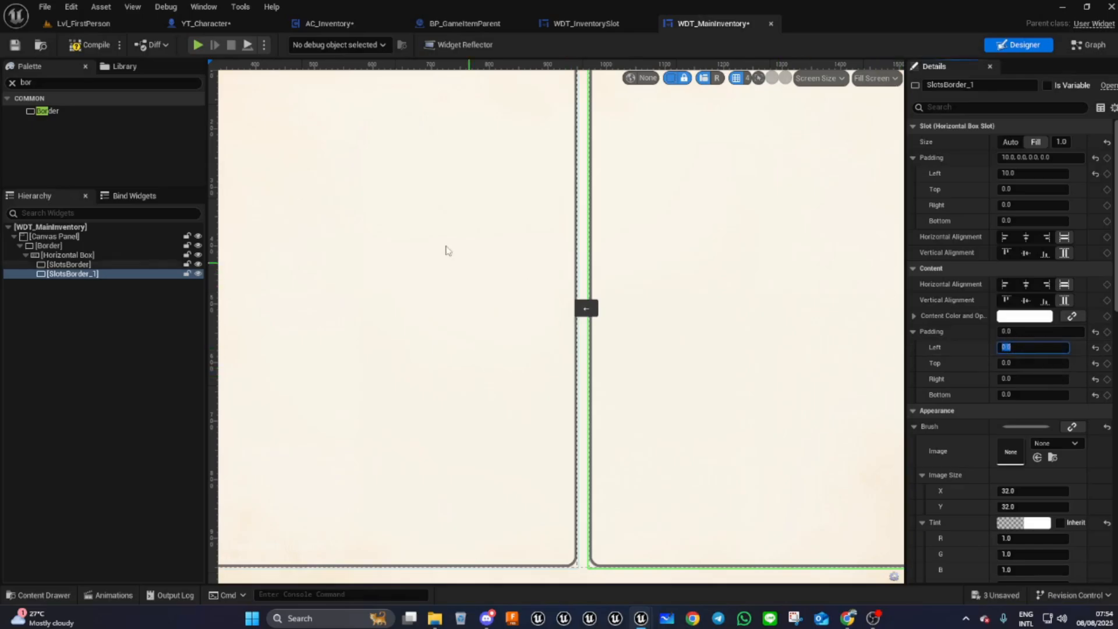
- Hide the dashed outlines in the designer and deselect all widgets
scroll(529, 286, down, 2)
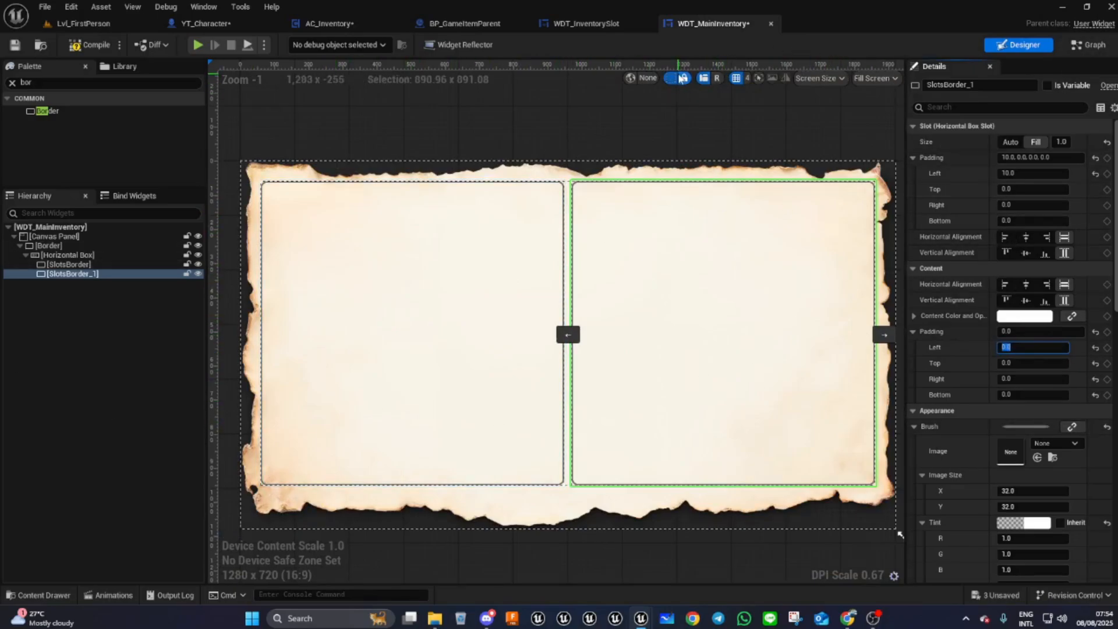
click(672, 80)
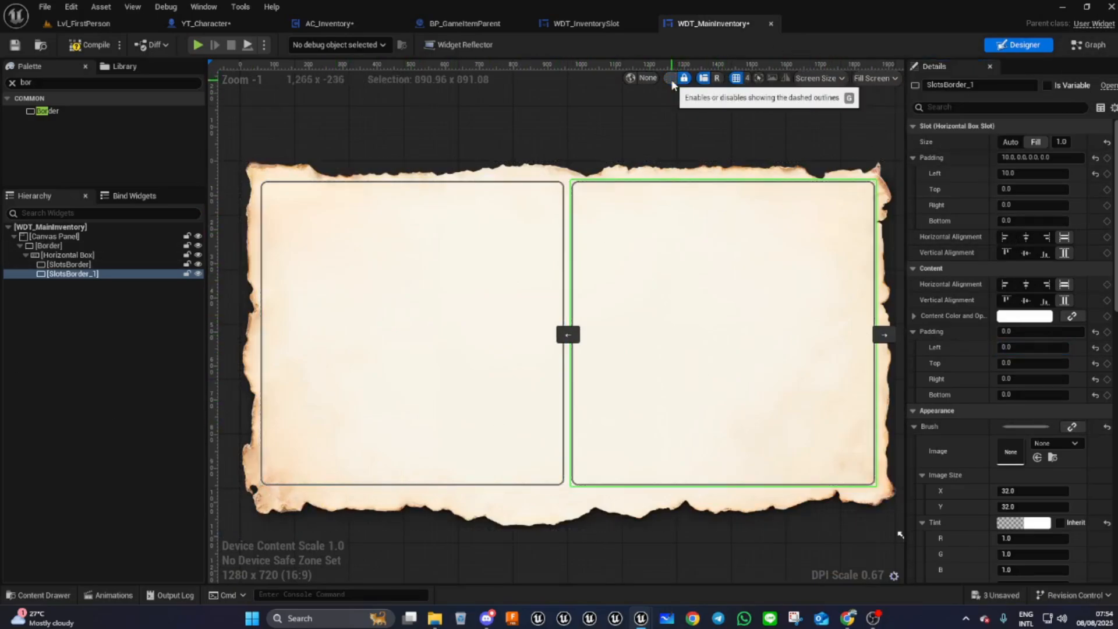
click(648, 114)
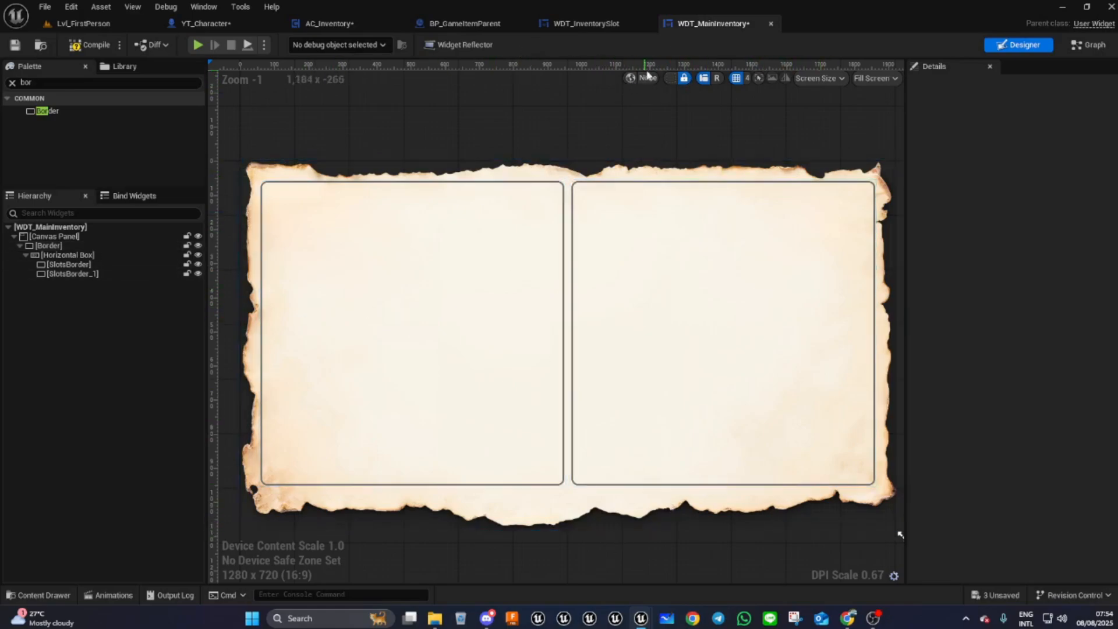
- Show the dashed widget outlines again and add a Vertical Box inside SlotsBorder
click(670, 78)
click(494, 301)
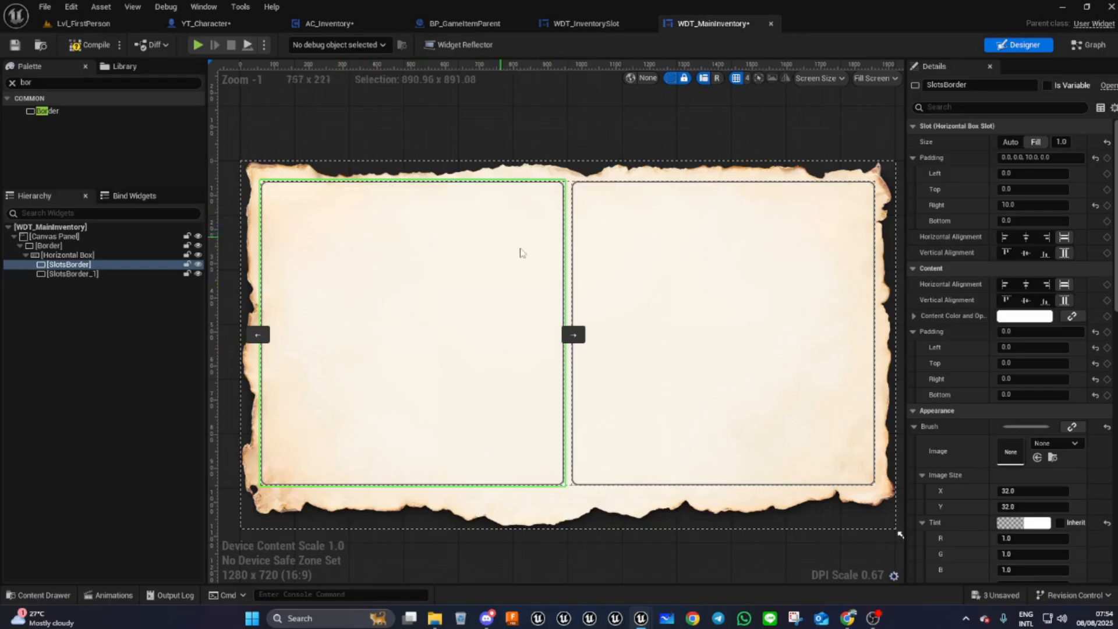
scroll(553, 333, down, 2)
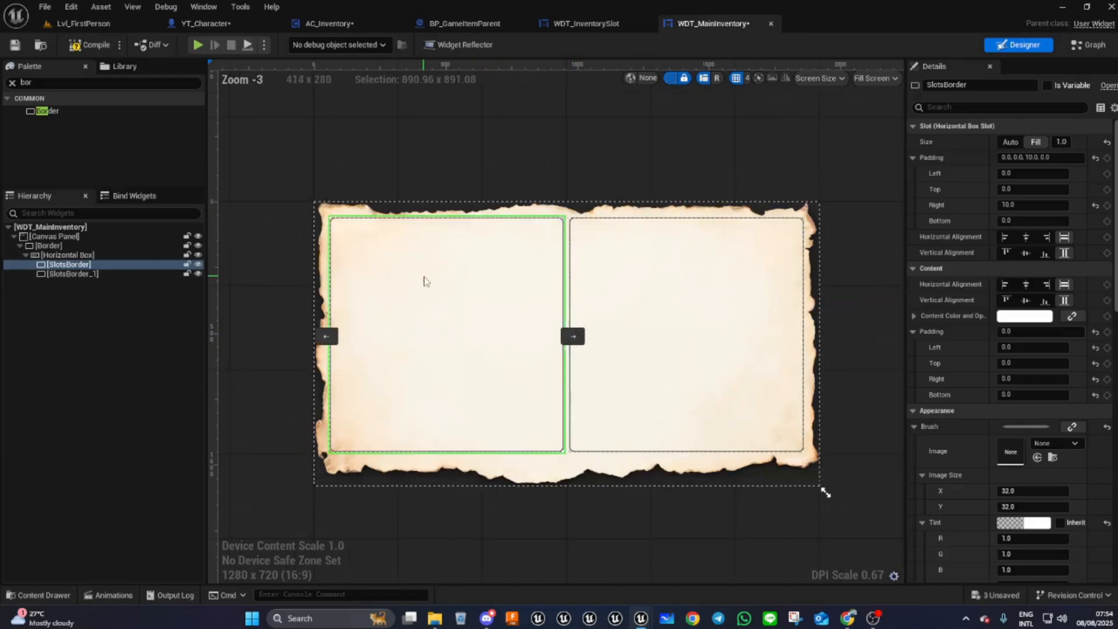
scroll(425, 282, up, 1)
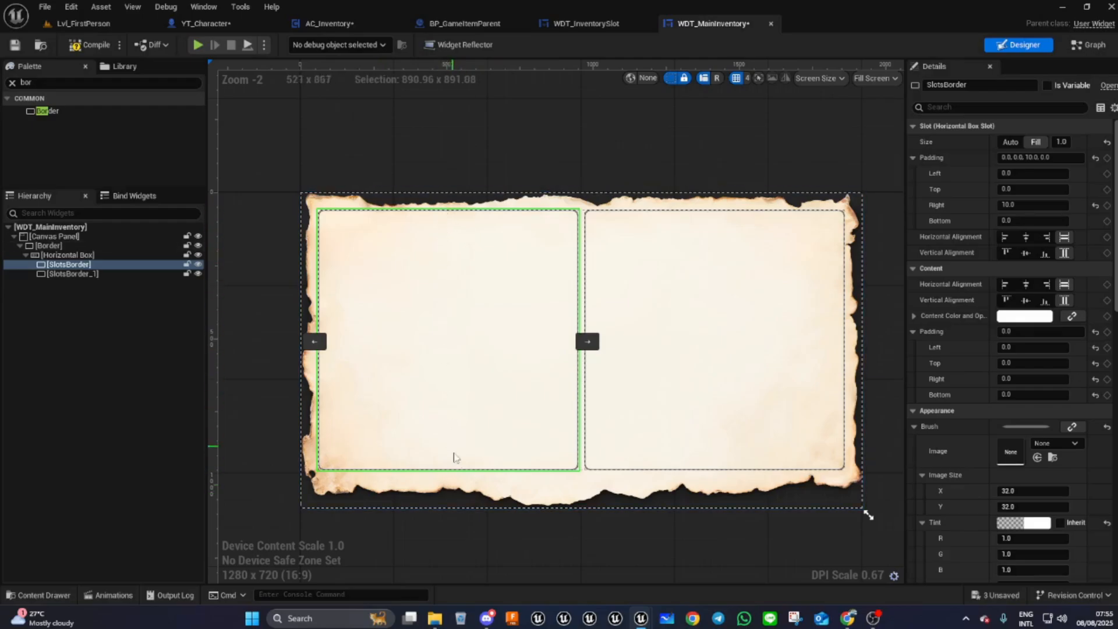
click(56, 82)
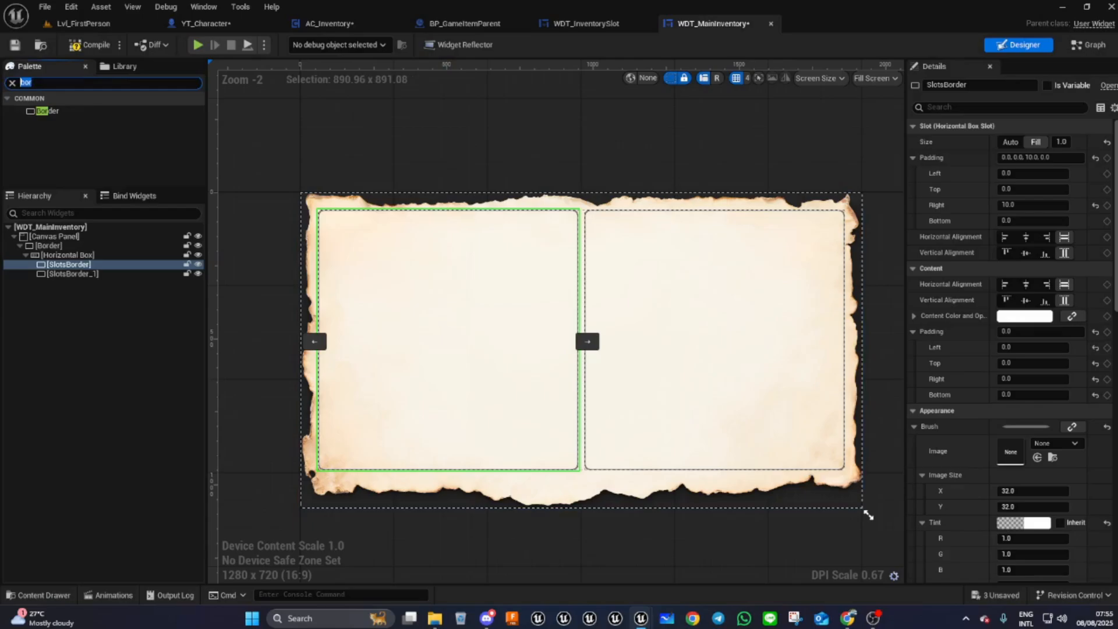
text(ver)
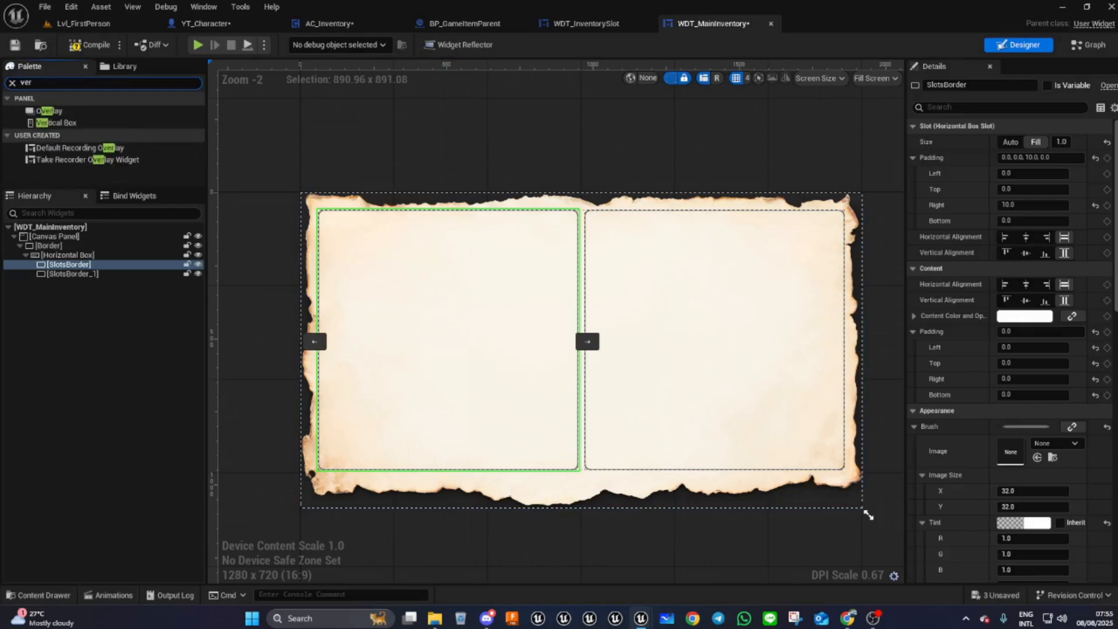
drag(56, 123, 78, 266)
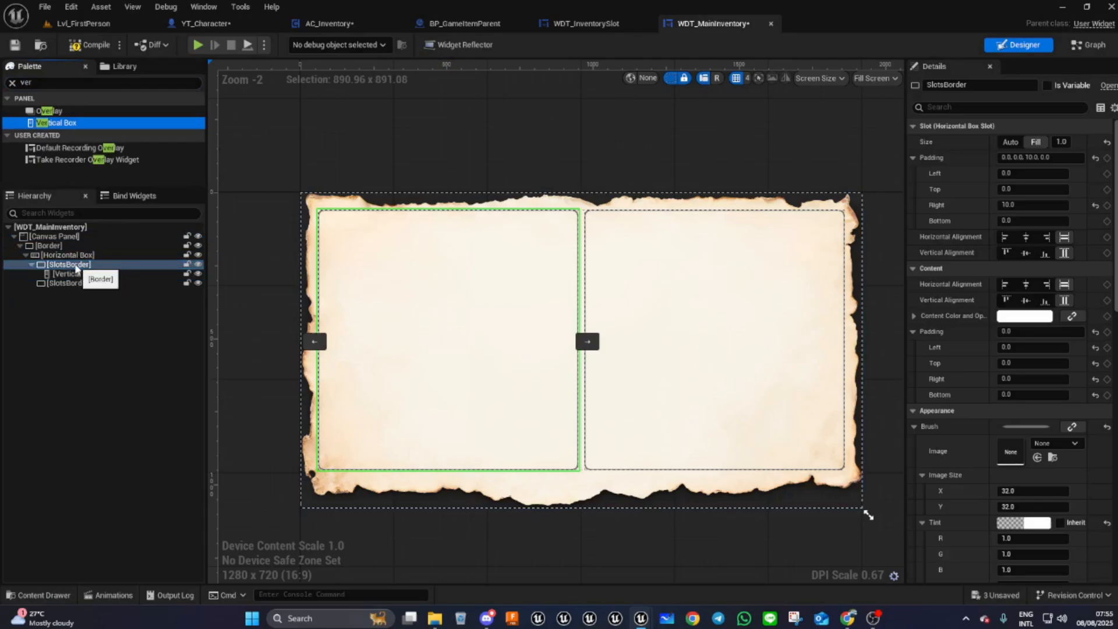
click(75, 273)
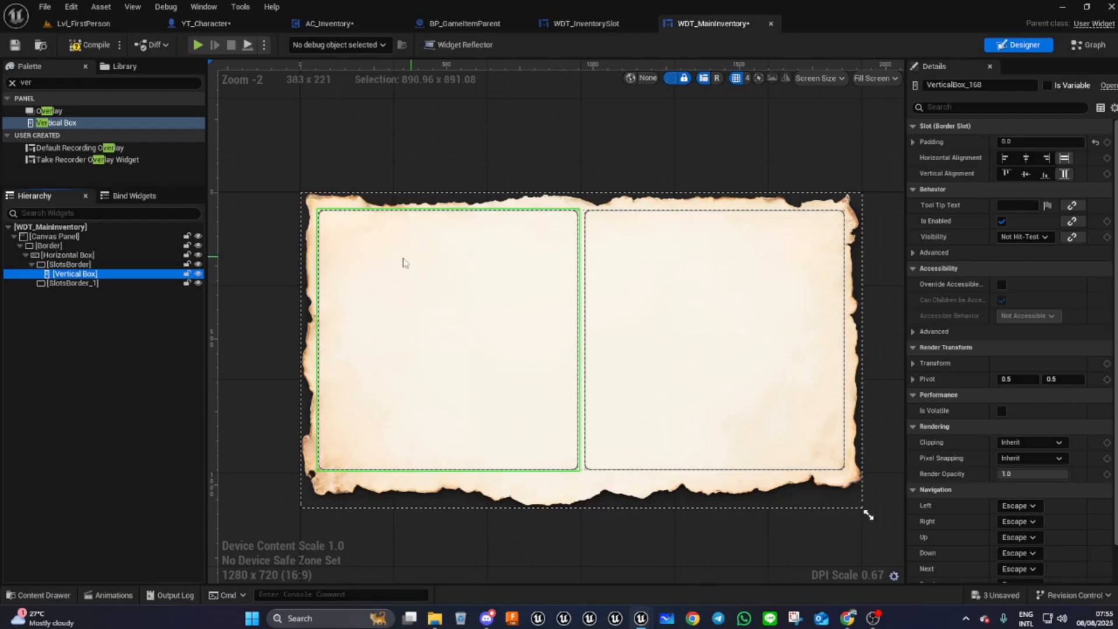
- Set the Vertical Box's slot padding to 20
scroll(306, 202, up, 1)
scroll(320, 208, up, 6)
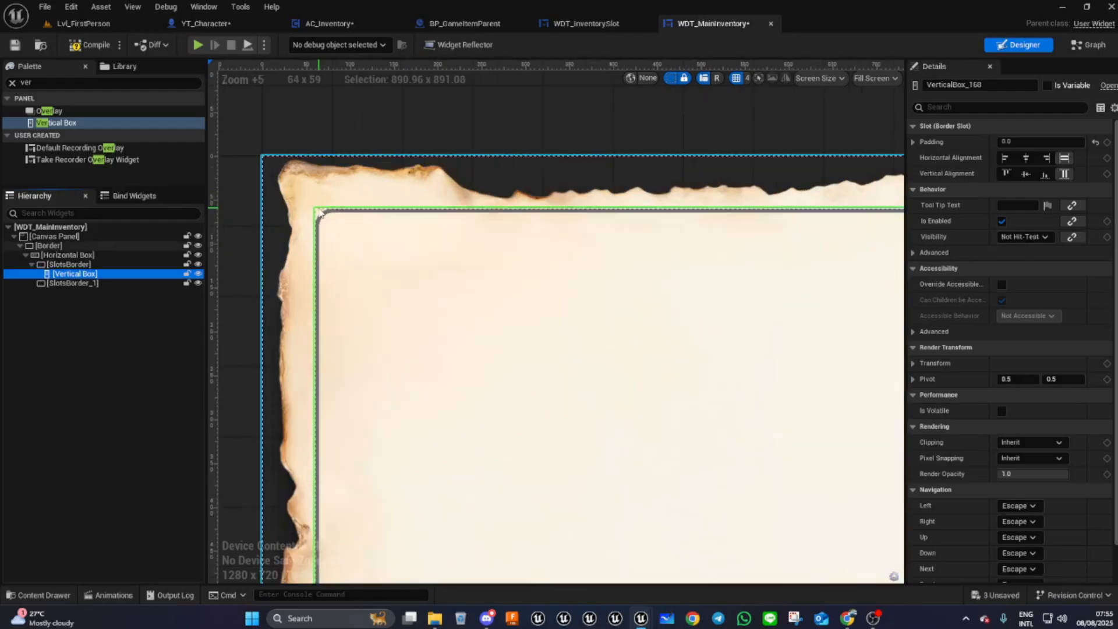
click(1016, 142)
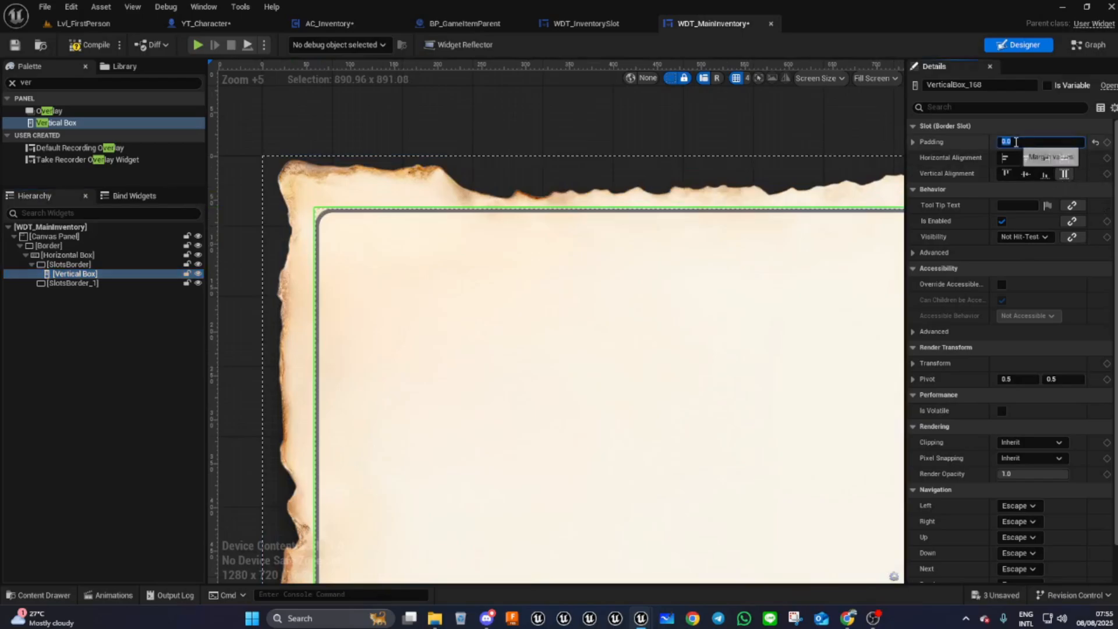
text(20)
key(Return)
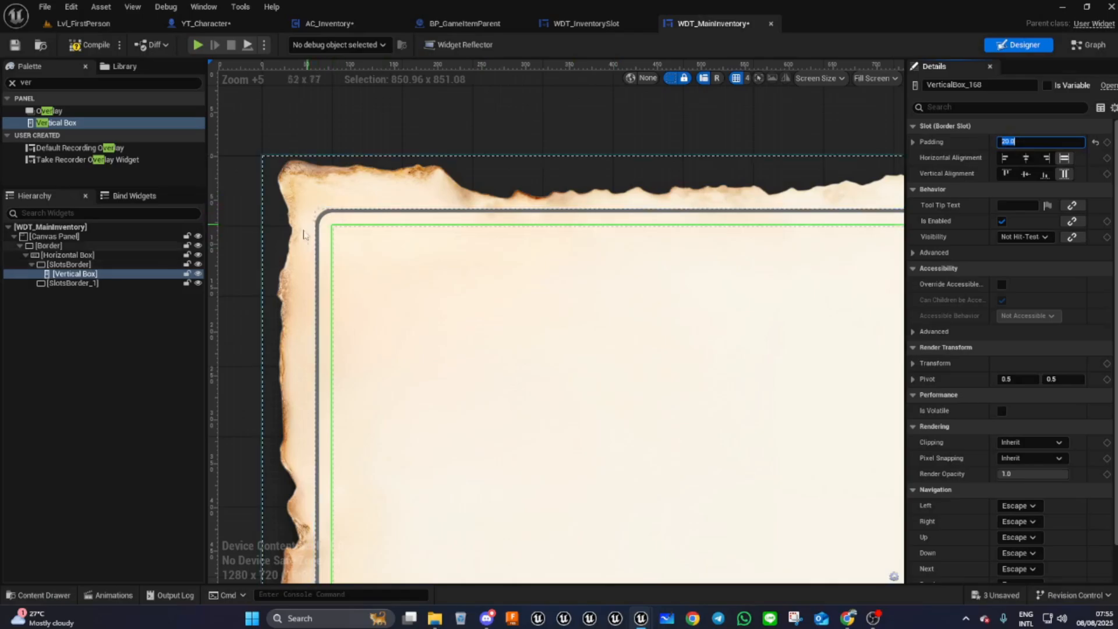
scroll(345, 255, down, 7)
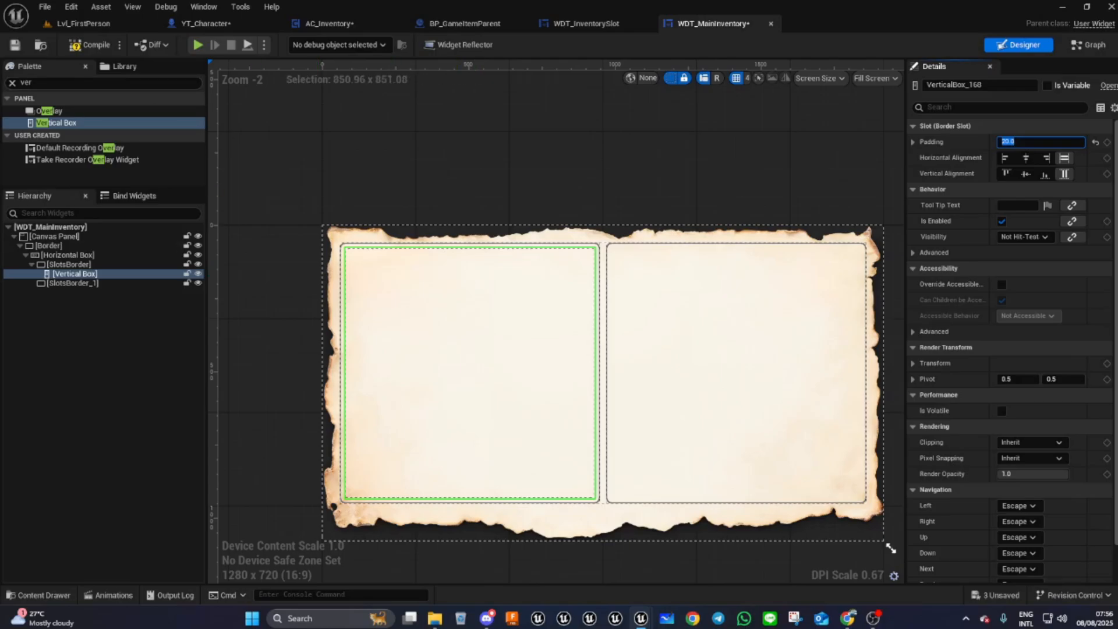
- Add a Text widget inside the Vertical Box
click(48, 82)
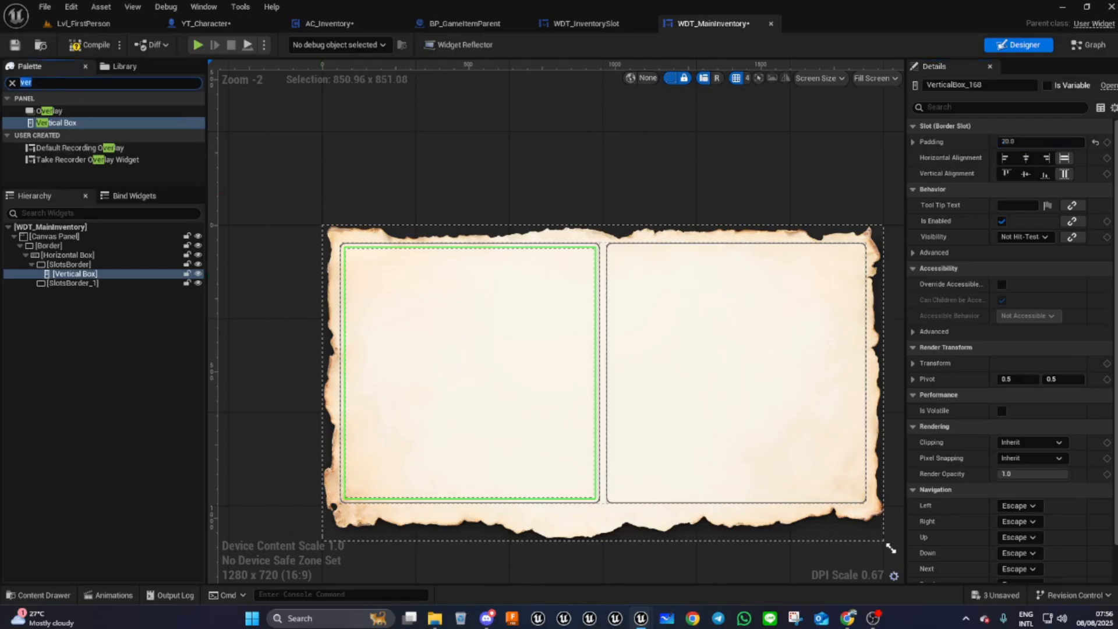
text(tex)
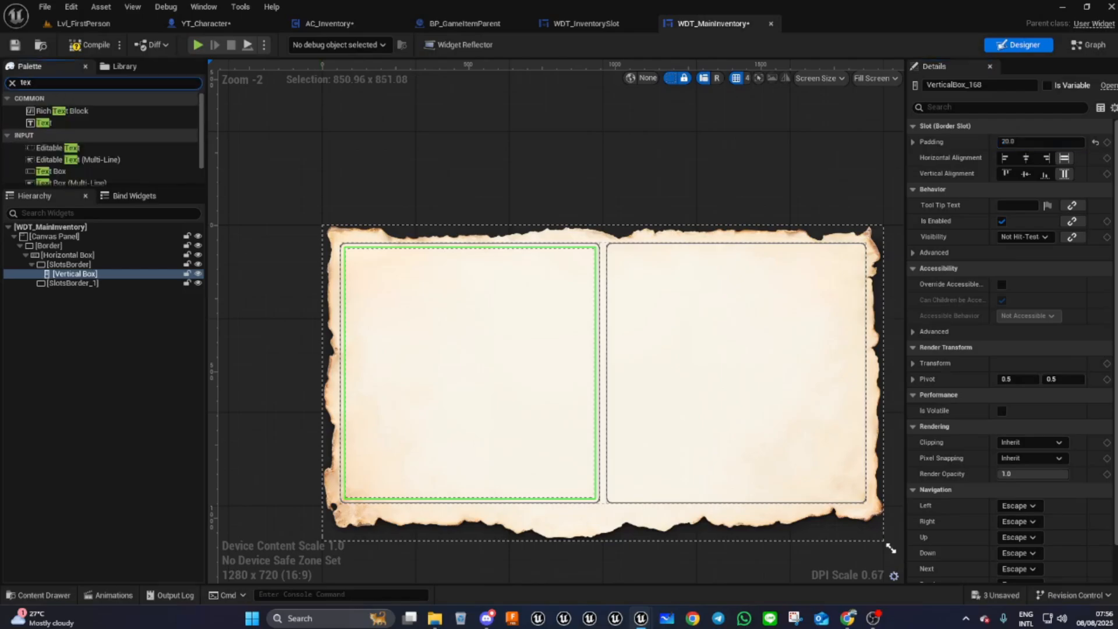
drag(43, 122, 82, 279)
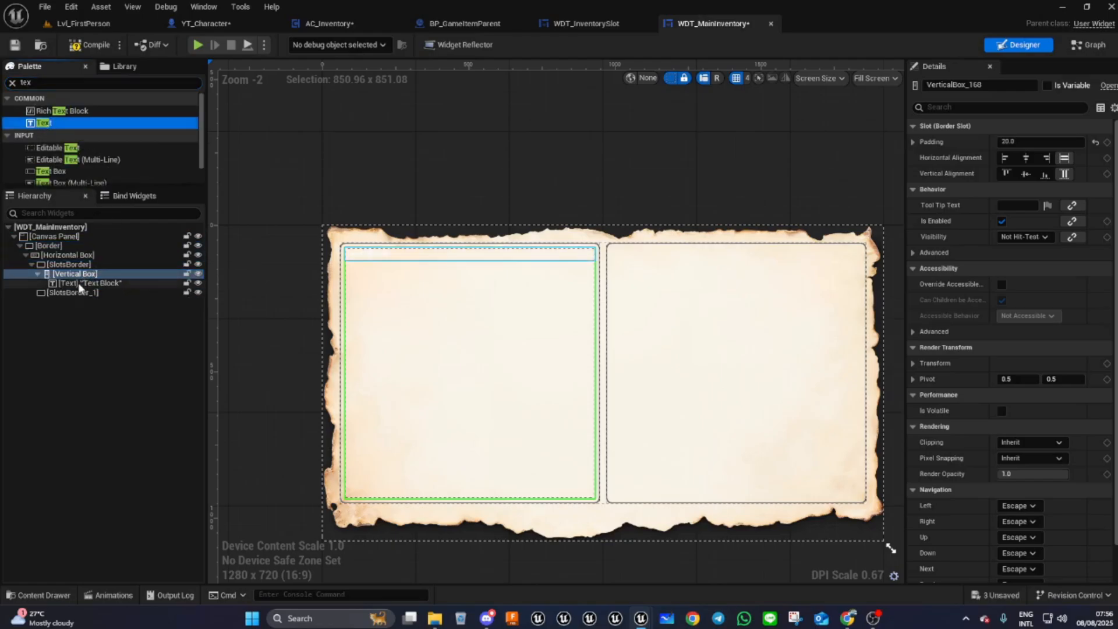
click(80, 282)
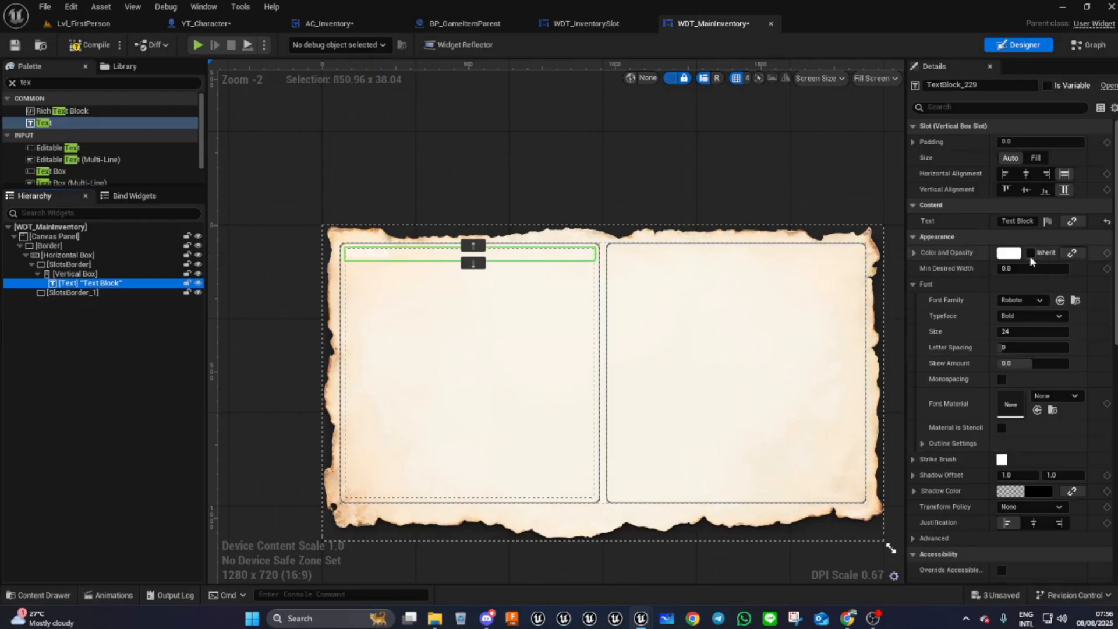
- Set the text's color to the dark grey recently used swatch
click(1009, 253)
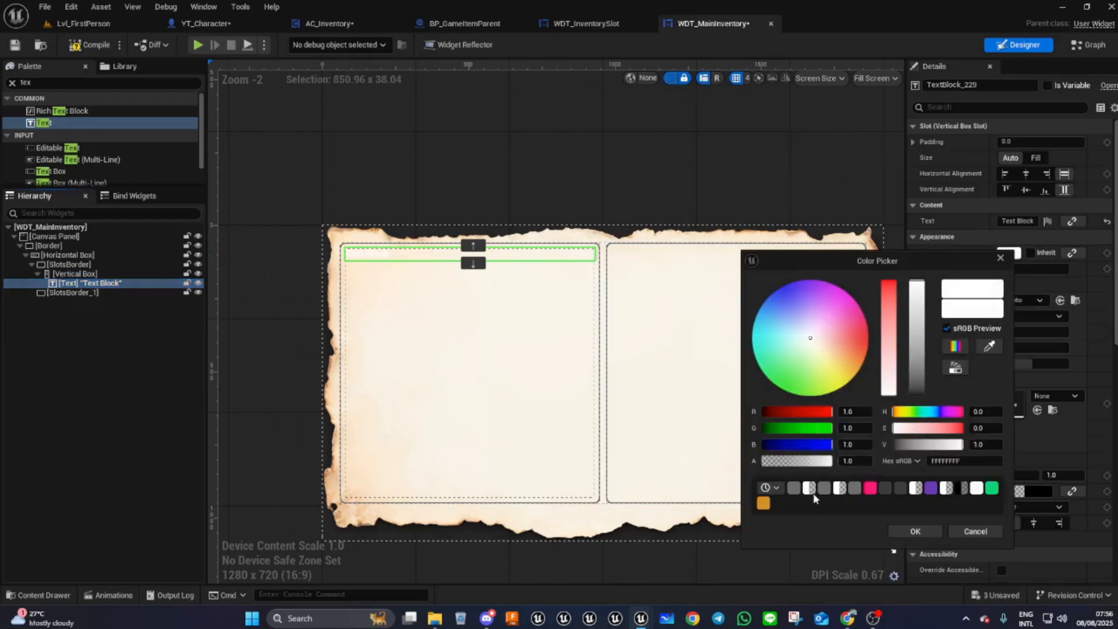
click(793, 488)
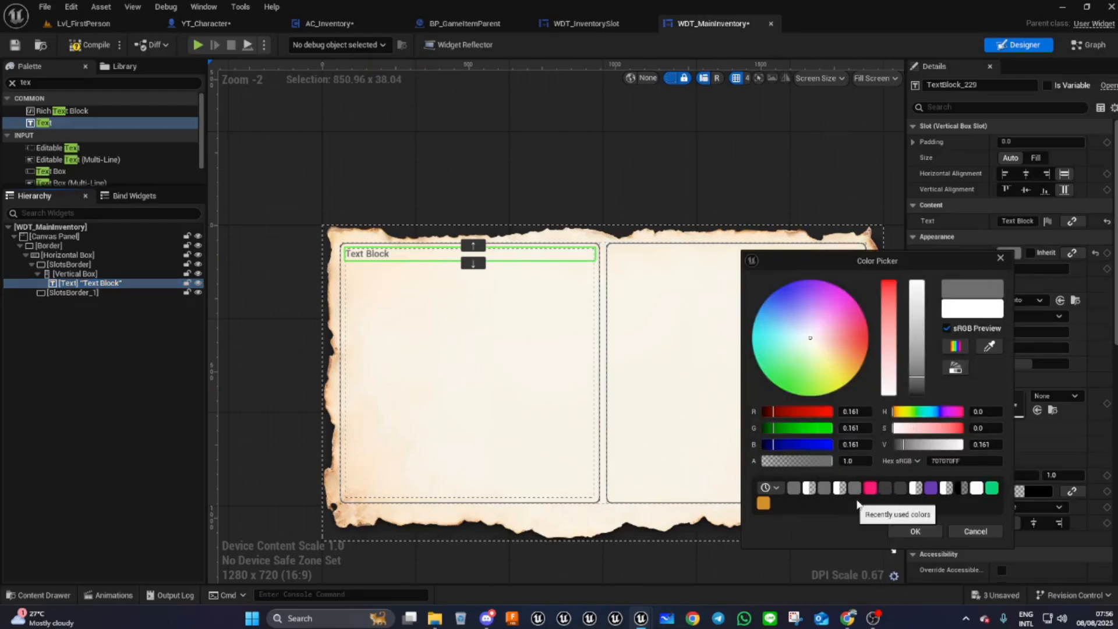
click(915, 532)
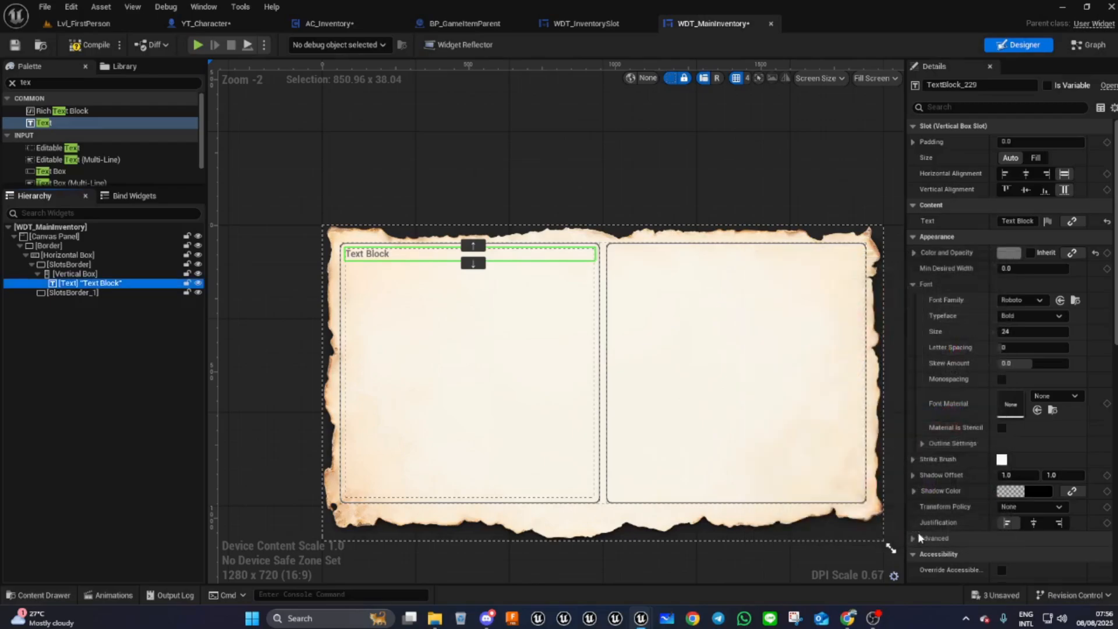
- Set the text's font family to CAMBRIA_Font and its size to 30
click(1020, 299)
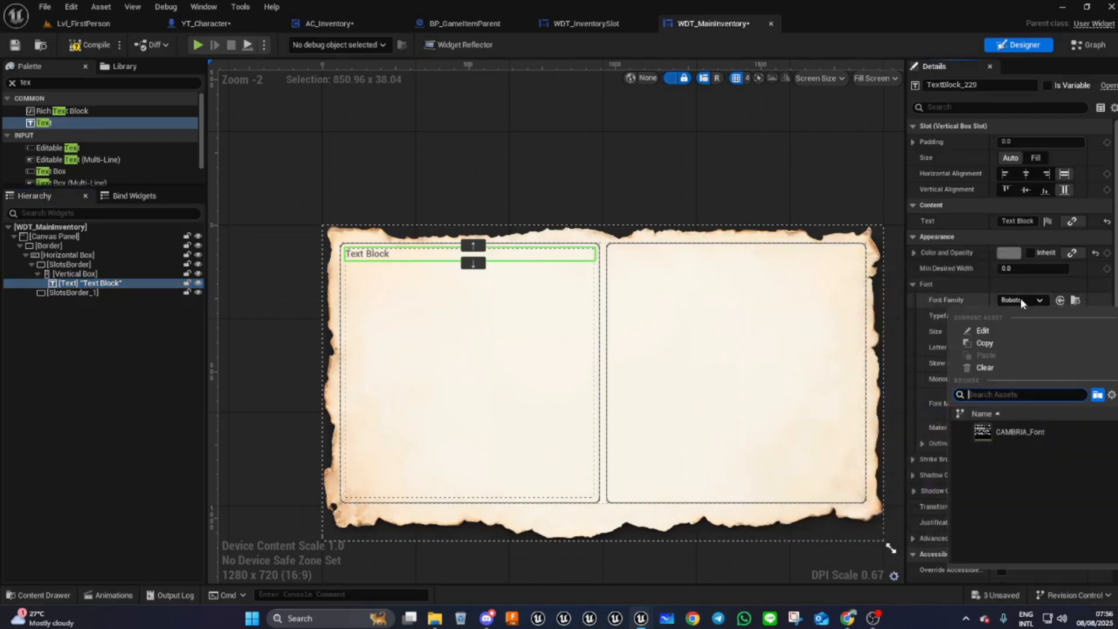
click(1005, 432)
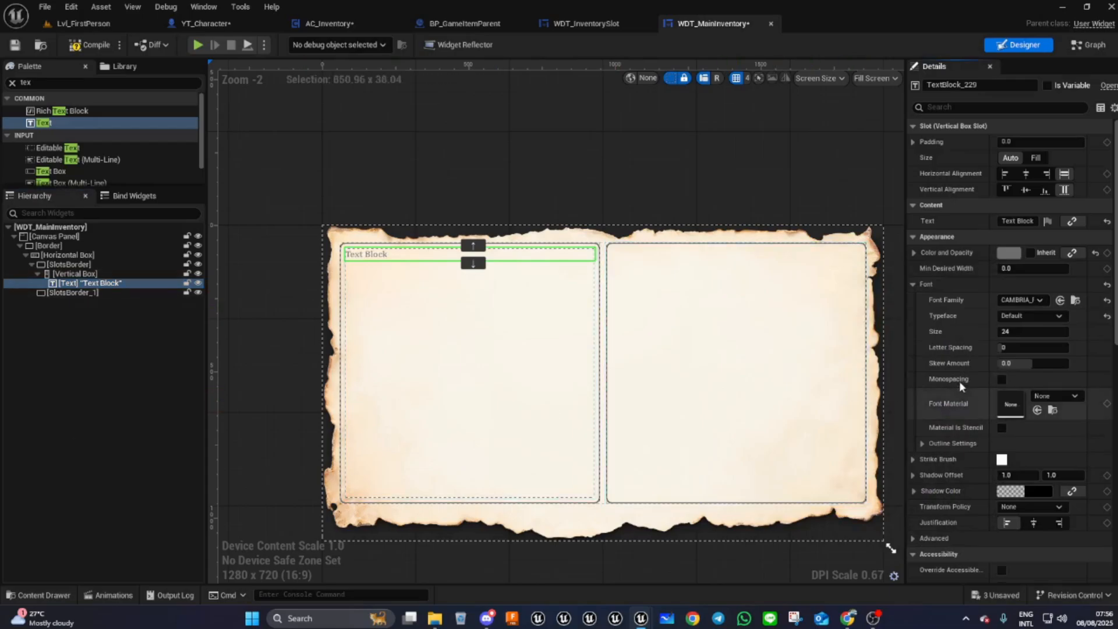
click(1015, 331)
text(30)
key(Return)
- Change the text content to "Inventory content"
click(1018, 221)
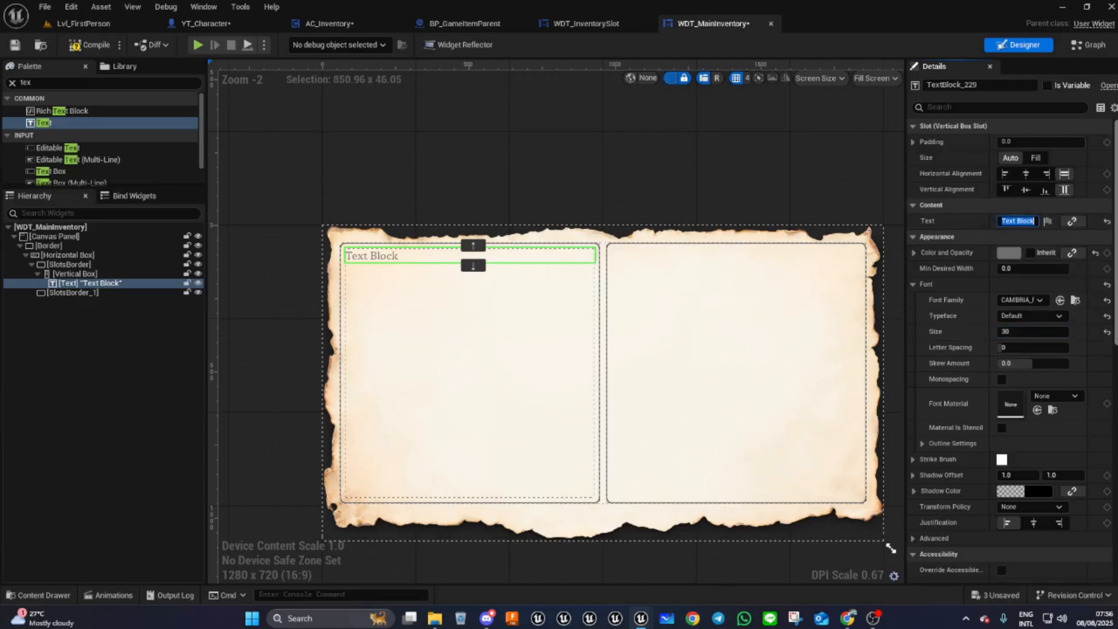
text(In)
text(ventory)
key(shift+Return)
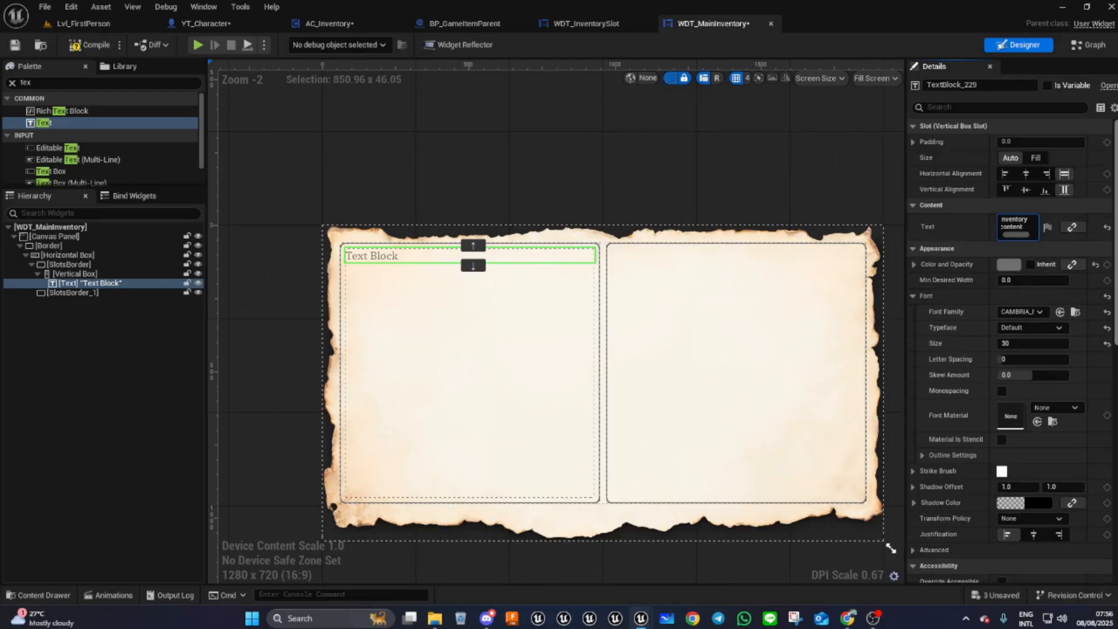
key(Return)
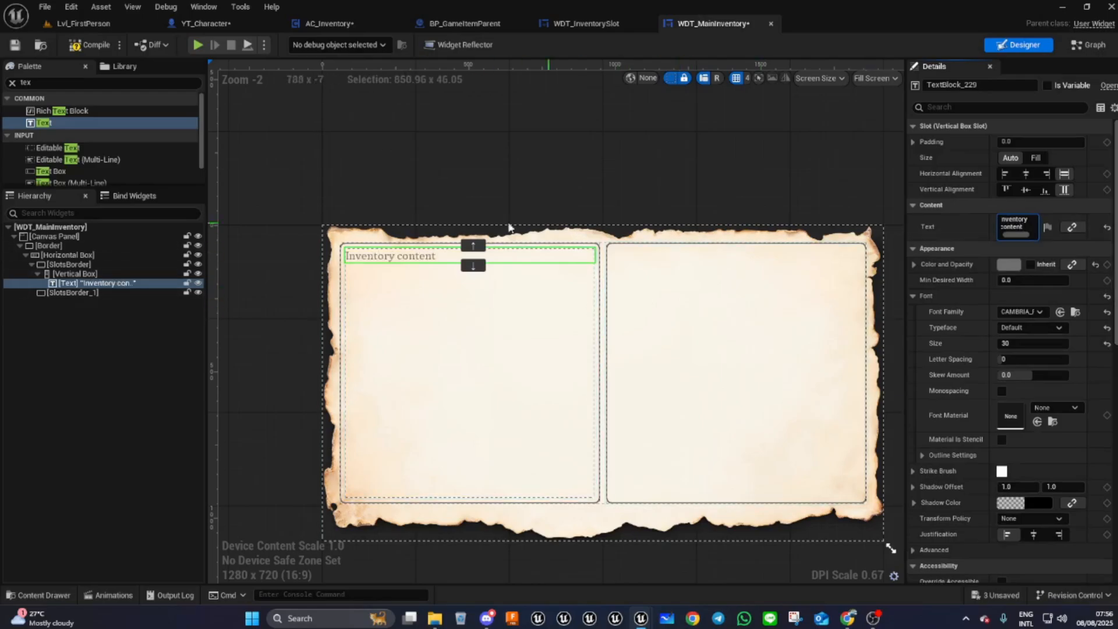
- Set the text's typeface to Bold and center it horizontally
click(1024, 330)
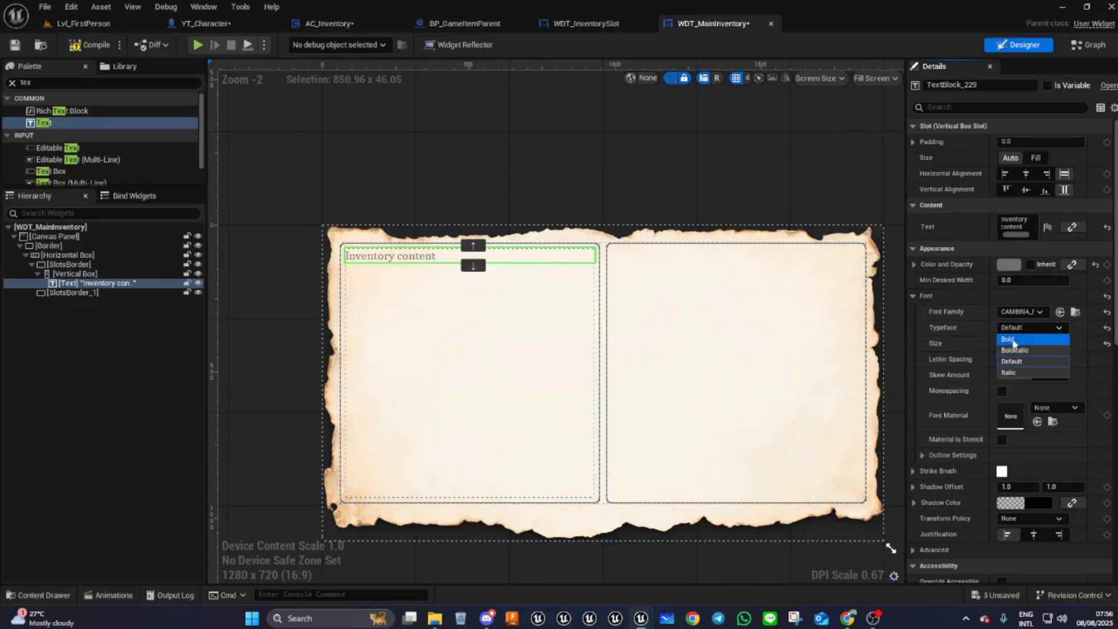
click(1012, 341)
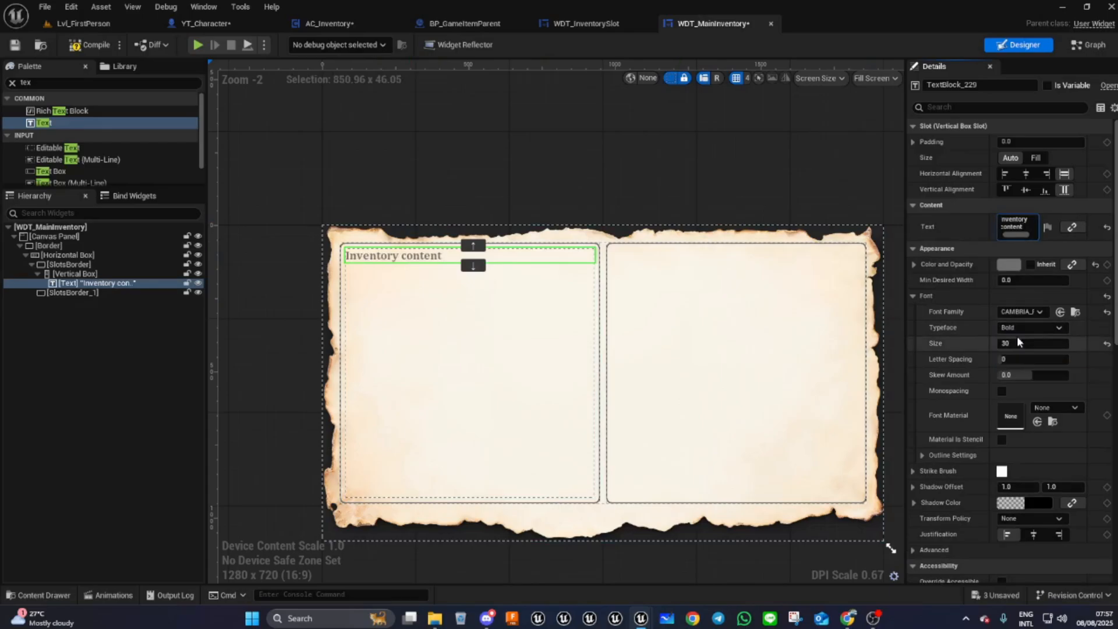
click(1025, 174)
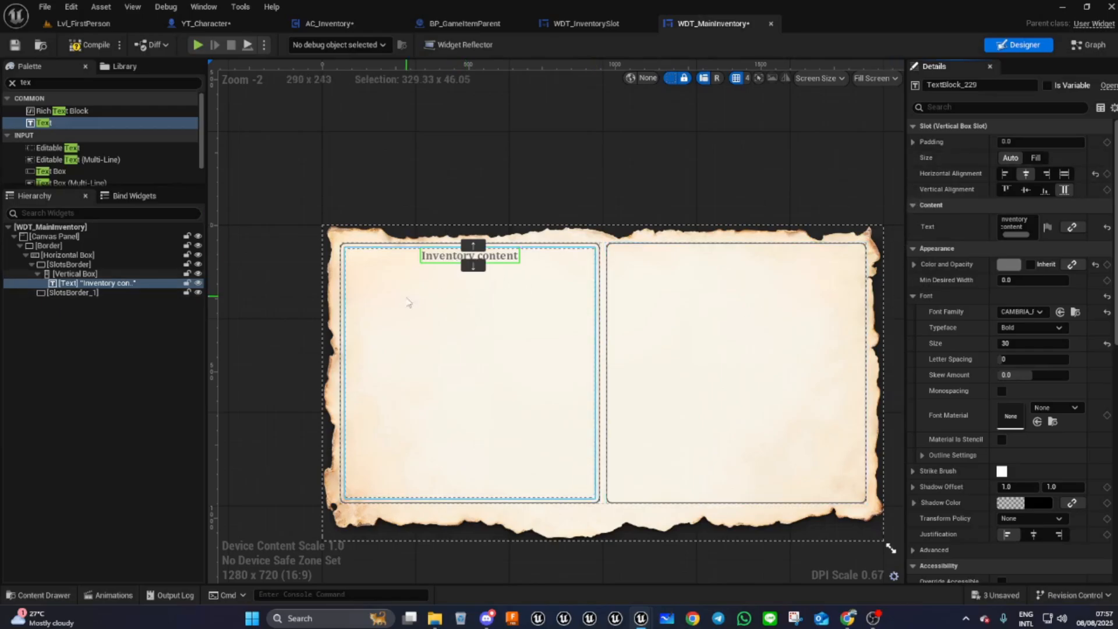
- Set the text's slot padding to 10 on top and 20 at the bottom
click(916, 142)
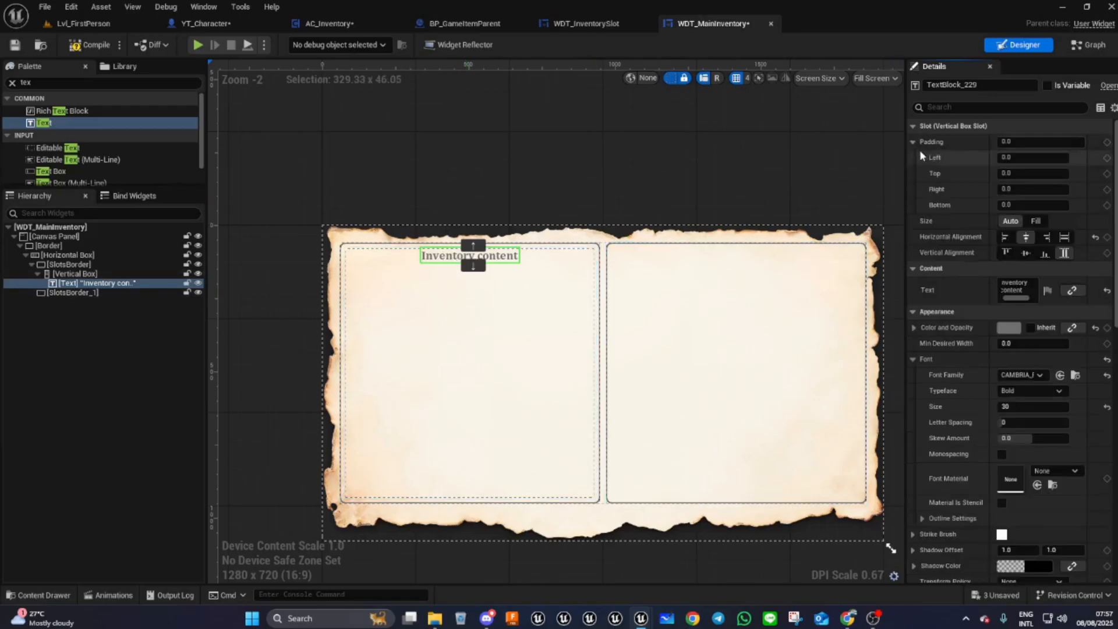
click(1014, 174)
text(10)
key(Return)
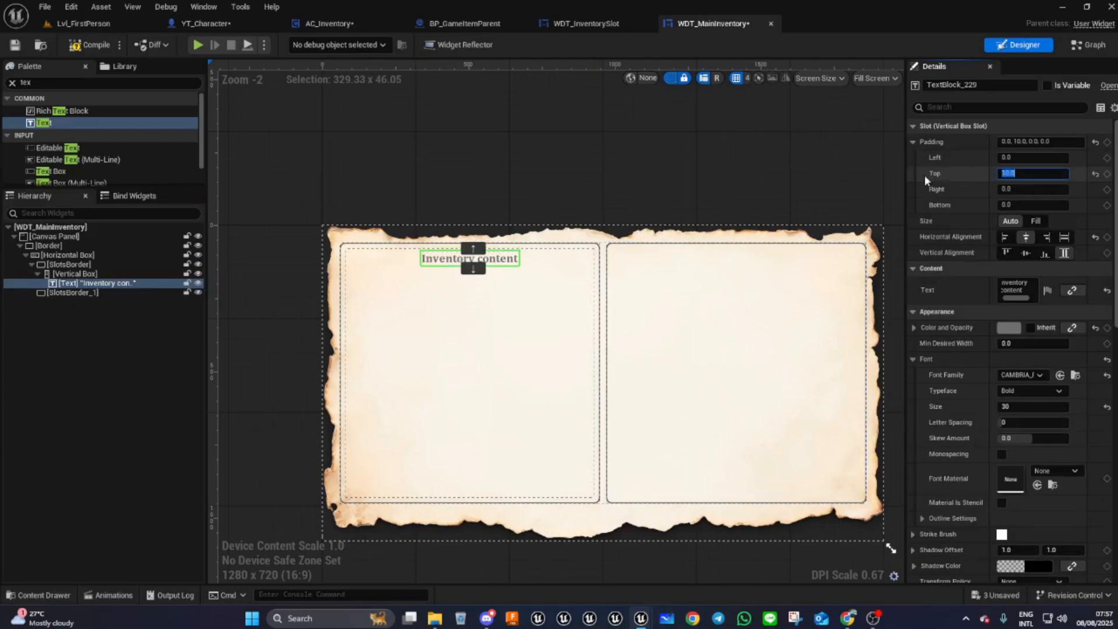
click(1029, 205)
drag(1028, 206, 985, 204)
text(20)
key(Return)
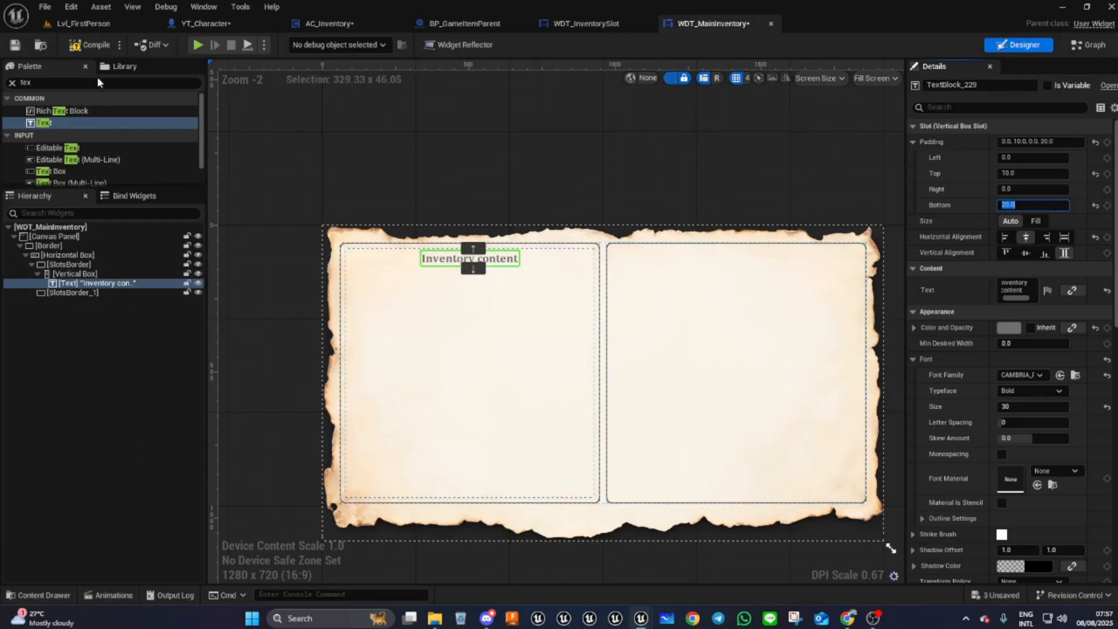
- Add a Scroll Box below the text in the Vertical Box and set its size to Fill
click(54, 82)
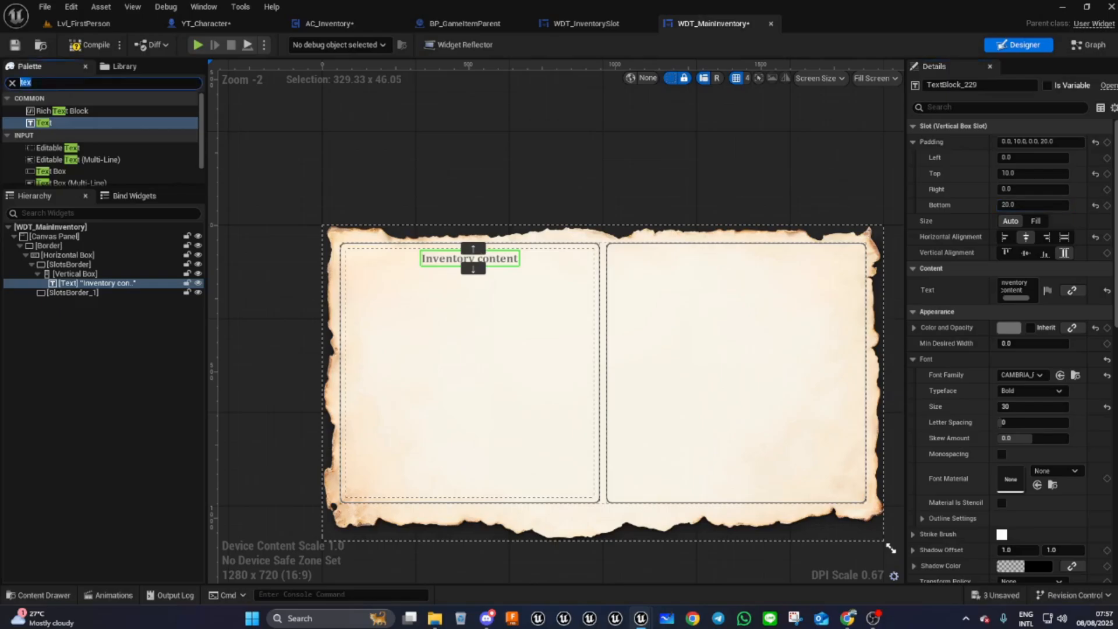
text(scrol)
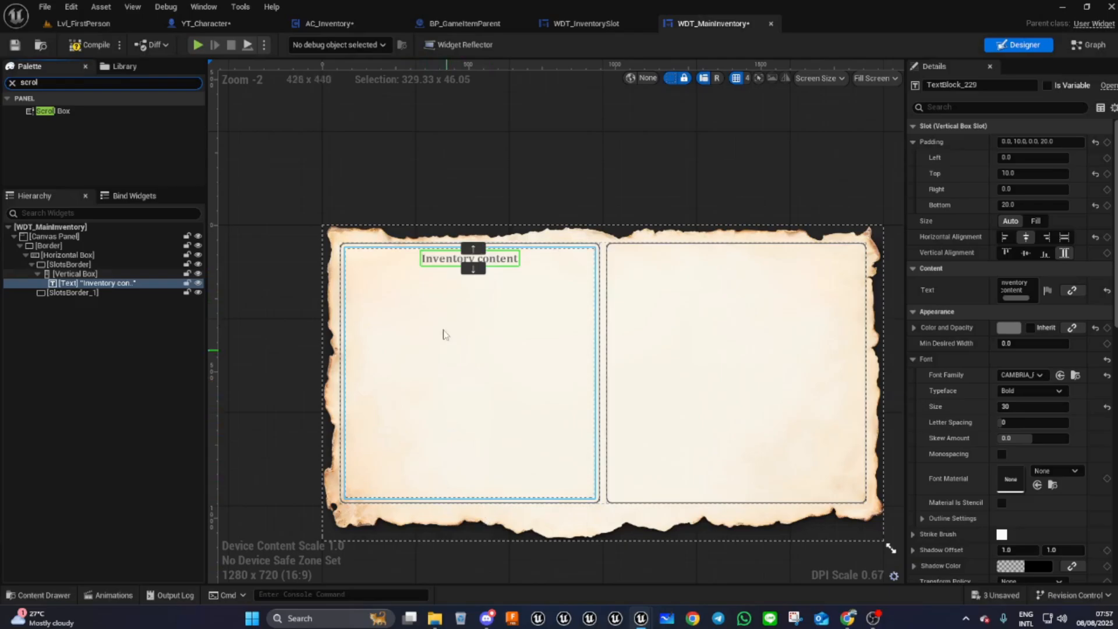
drag(49, 111, 68, 279)
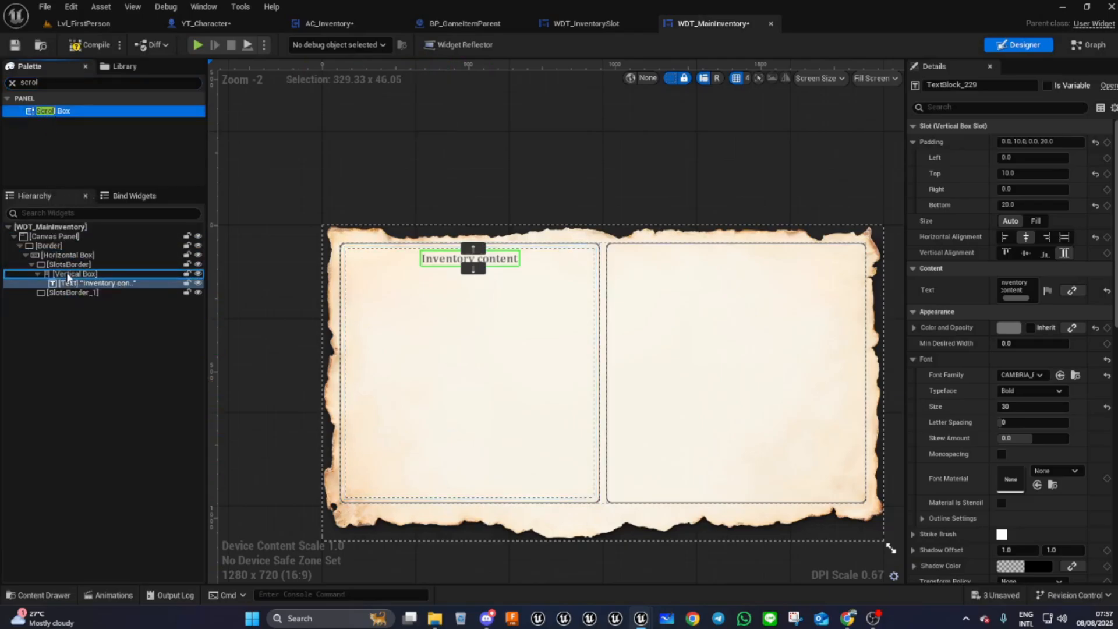
click(65, 292)
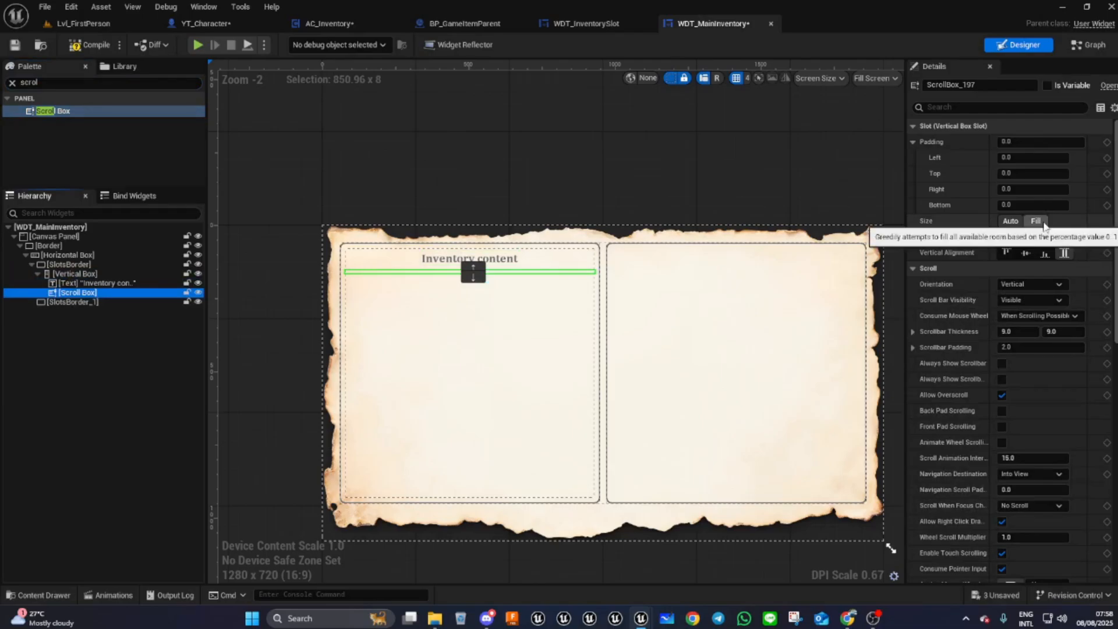
click(1035, 221)
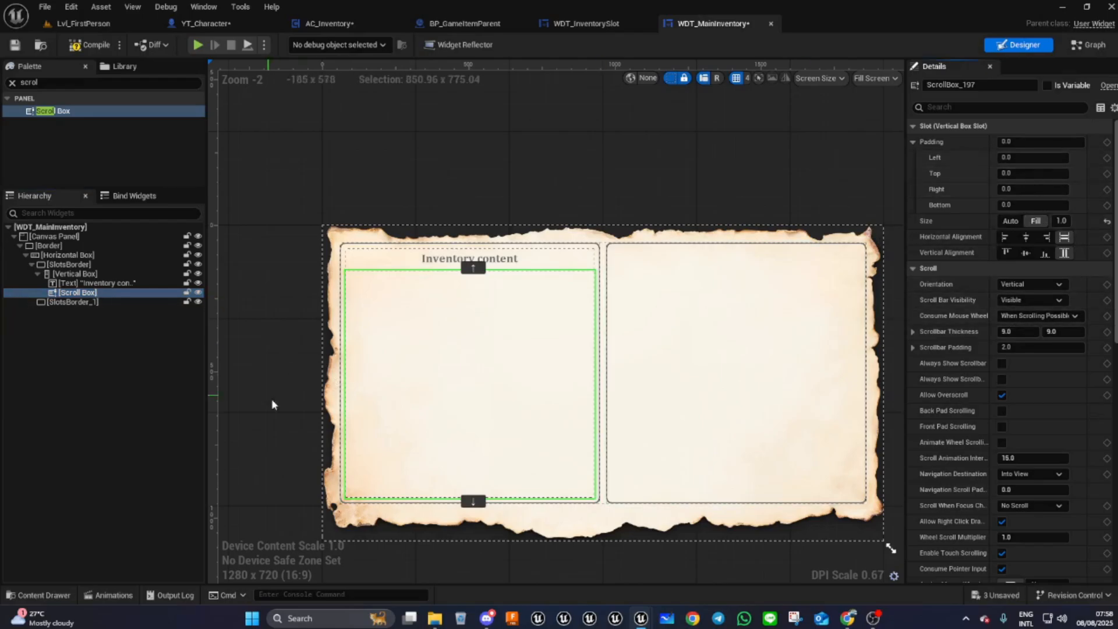
- Rename the Scroll Box to SlotsContainer, mark it as a variable, and compile the widget
click(909, 85)
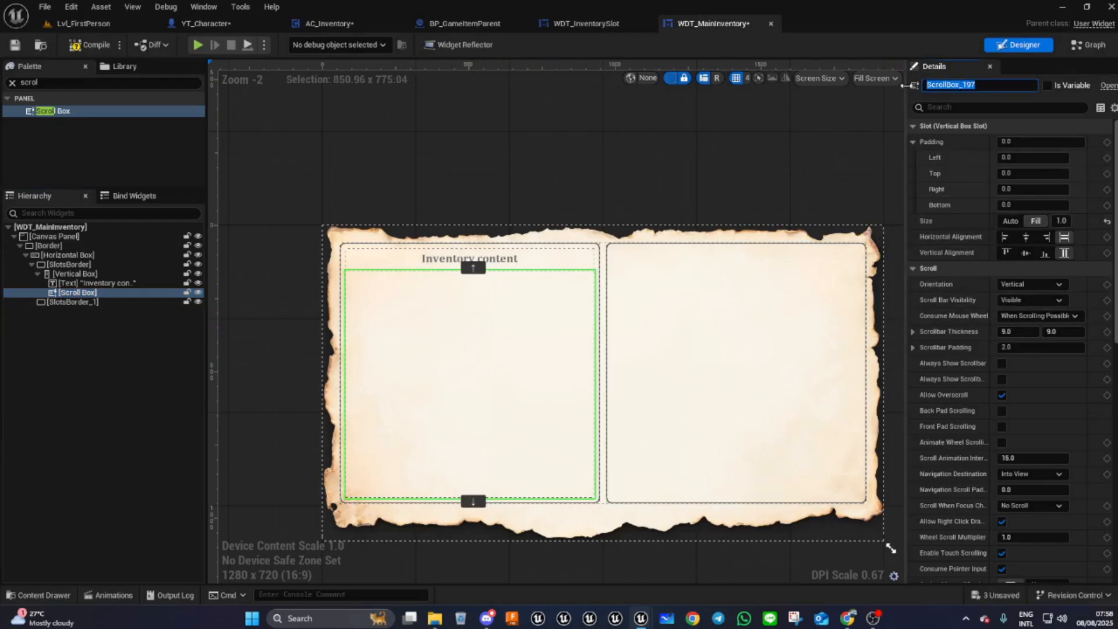
text(SlotsContainer)
click(1048, 86)
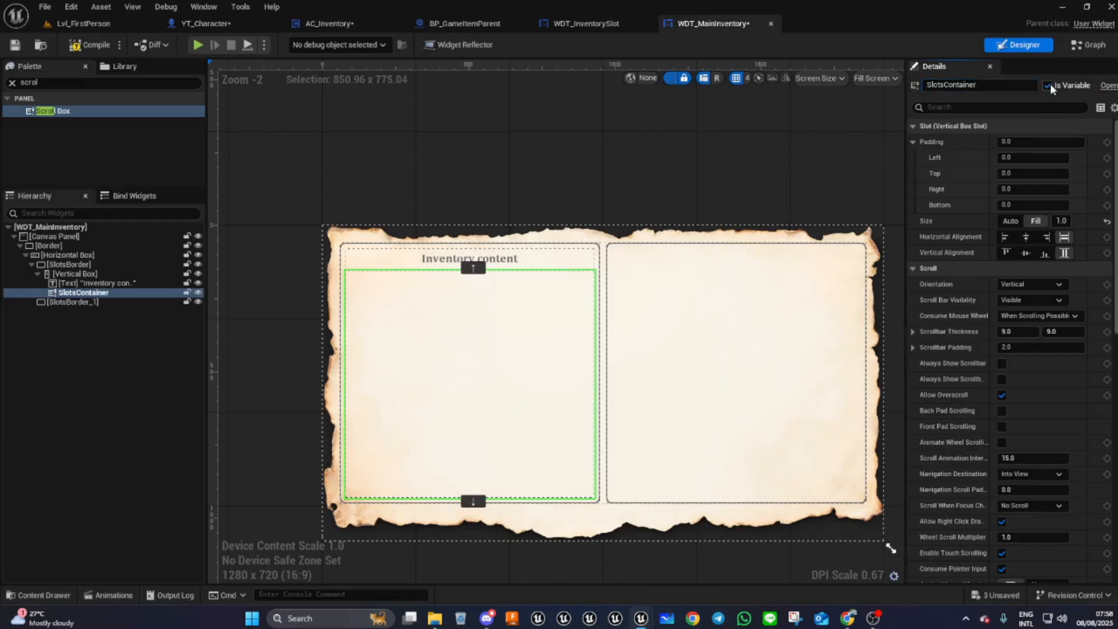
click(96, 47)
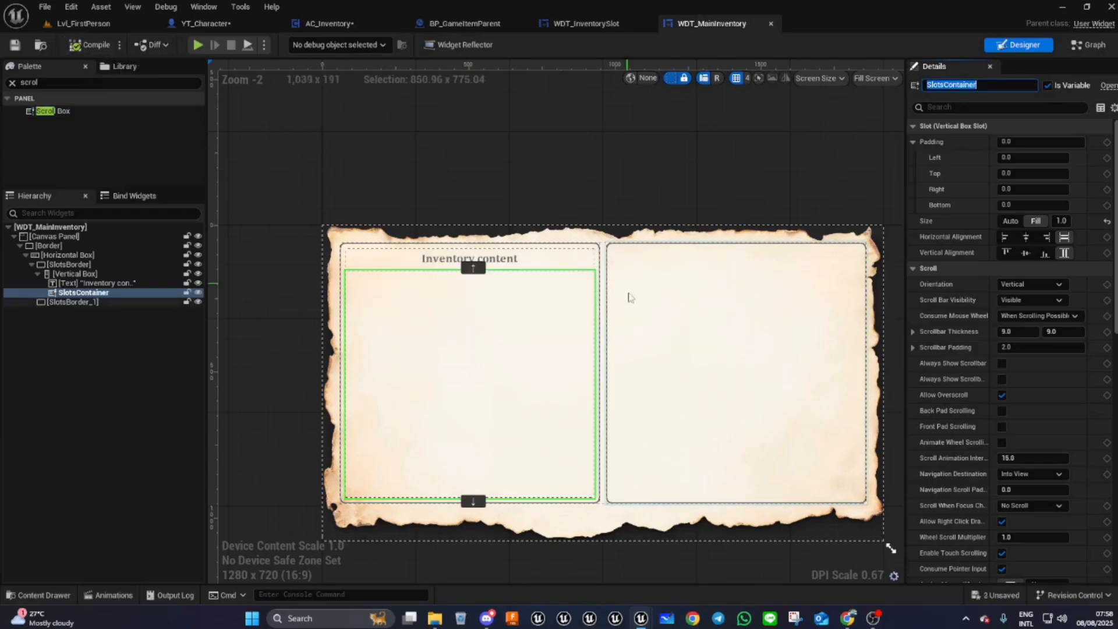
- Rename the second slots border to InfoBorder
right_drag(557, 155, 396, 154)
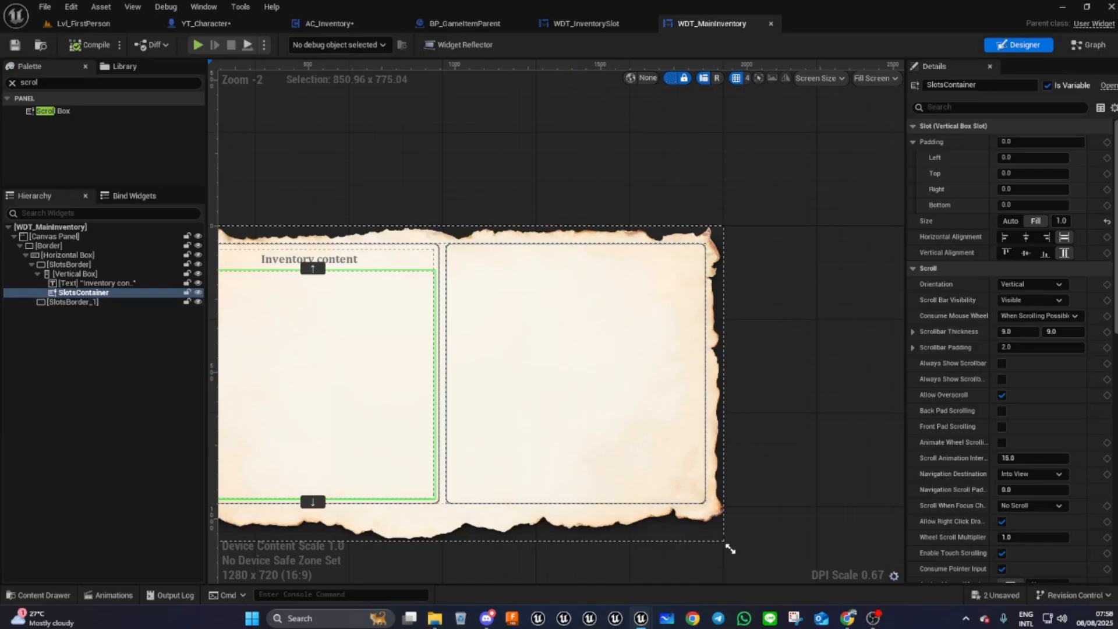
click(71, 305)
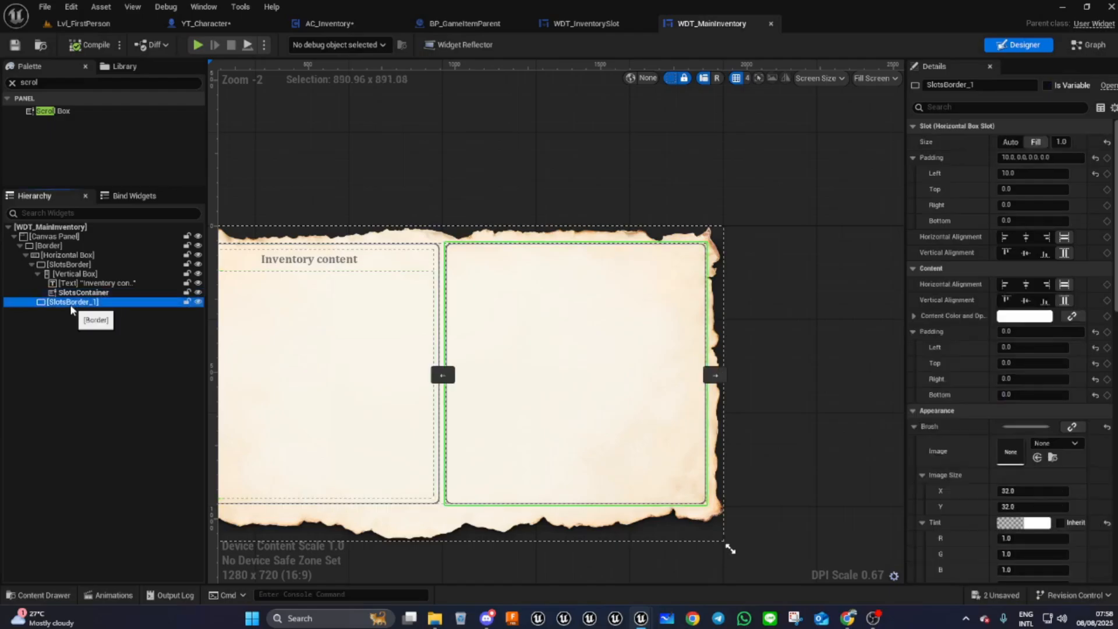
drag(984, 85, 923, 85)
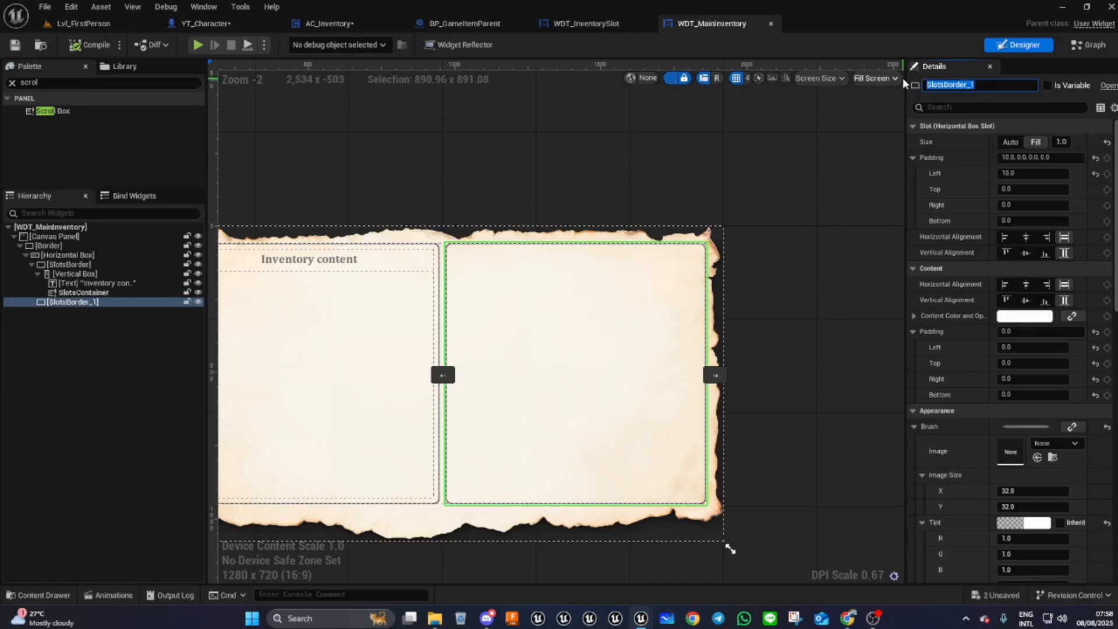
text(InfoBorder)
key(Return)
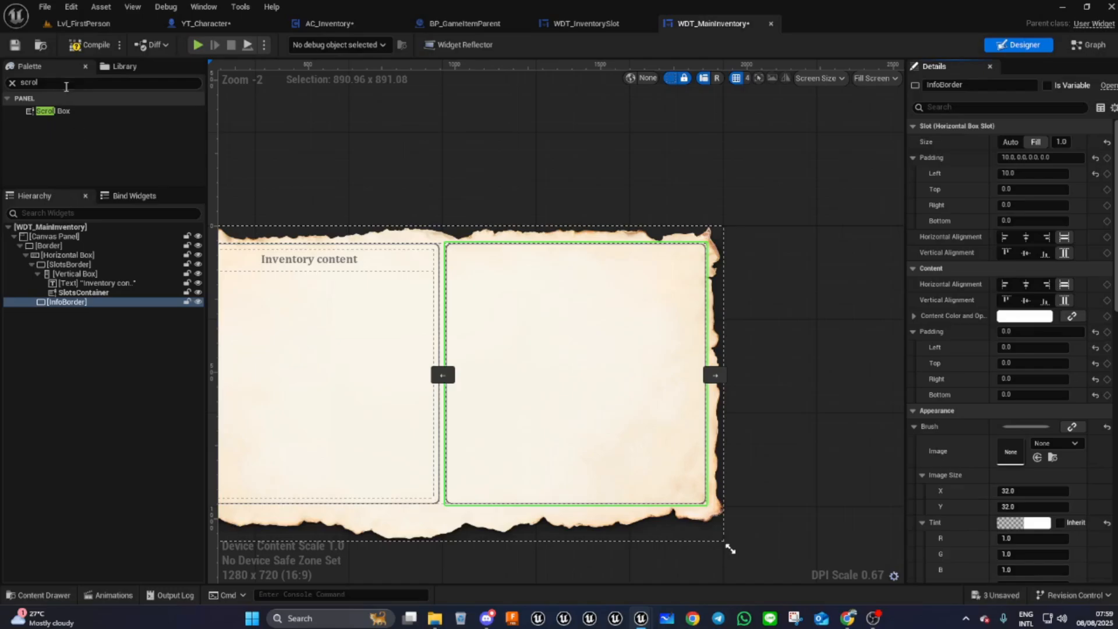
- Add a Vertical Box inside InfoBorder and set its padding to 20 on all sides
click(12, 85)
text(ve)
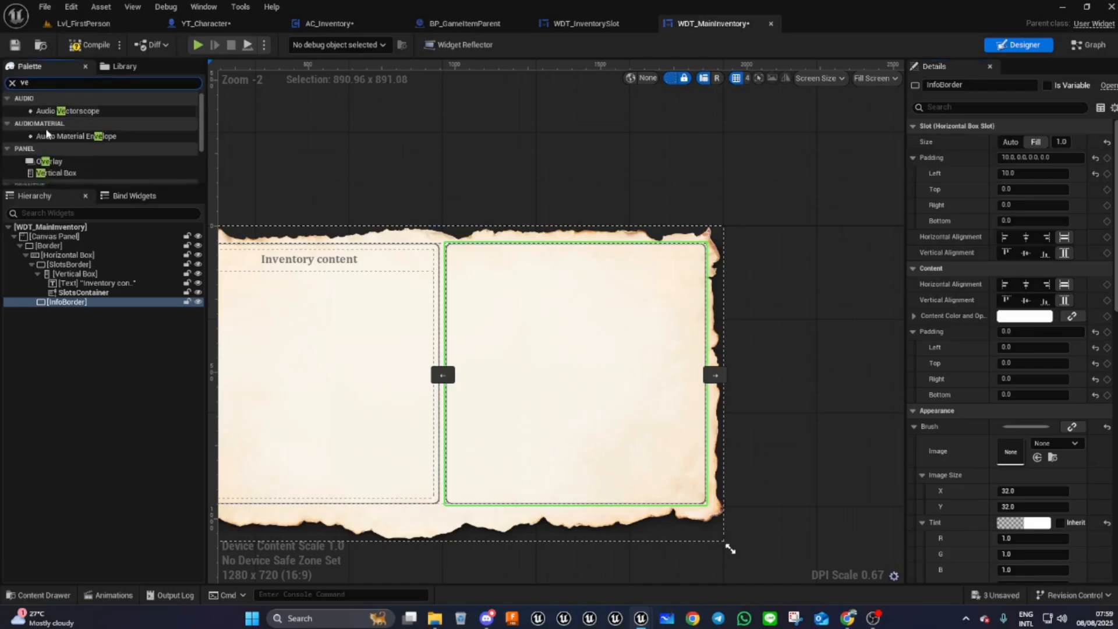
drag(55, 173, 72, 309)
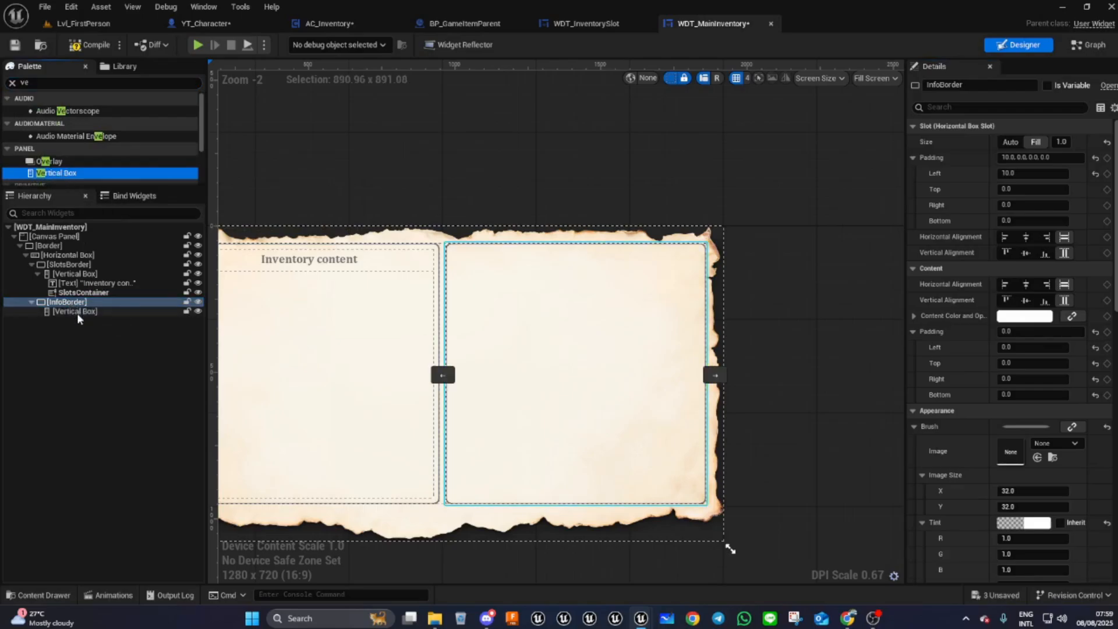
click(76, 313)
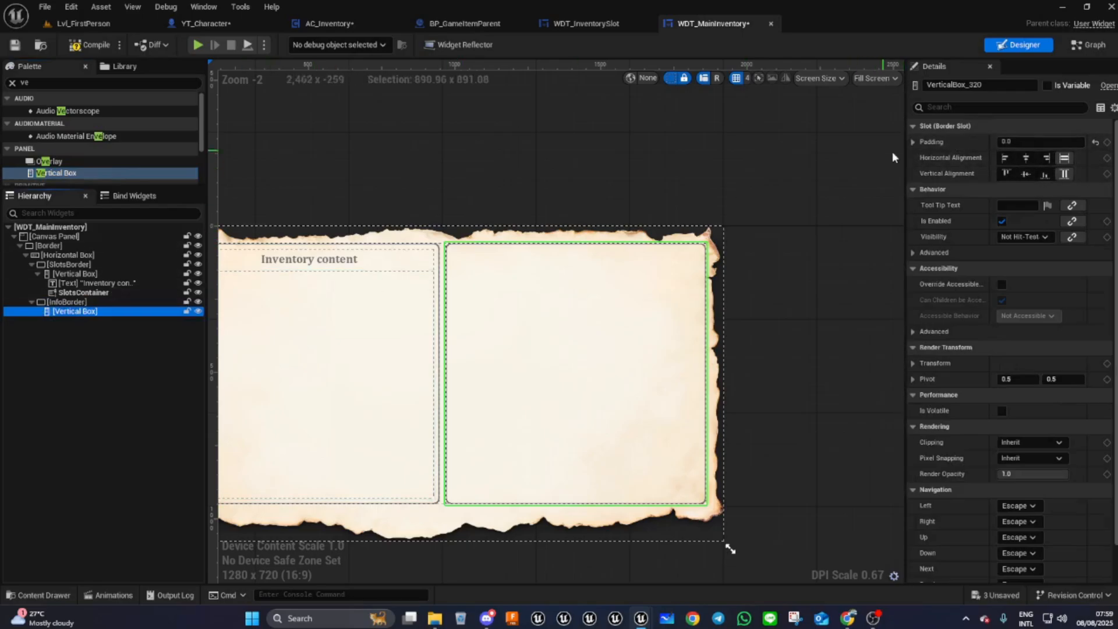
click(913, 141)
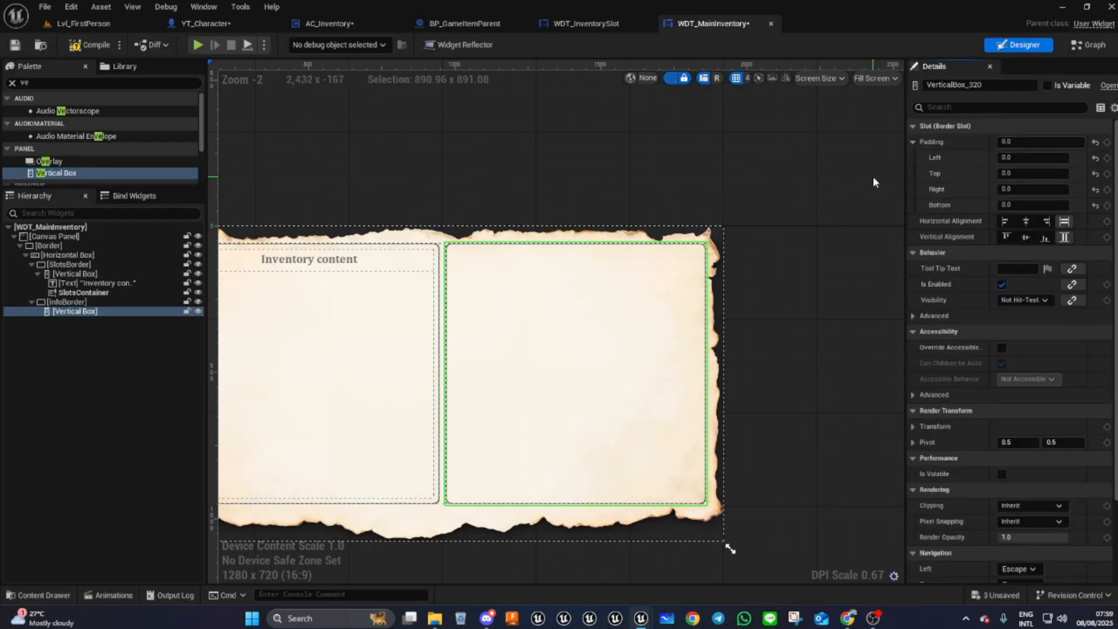
click(1025, 141)
text(20)
key(Return)
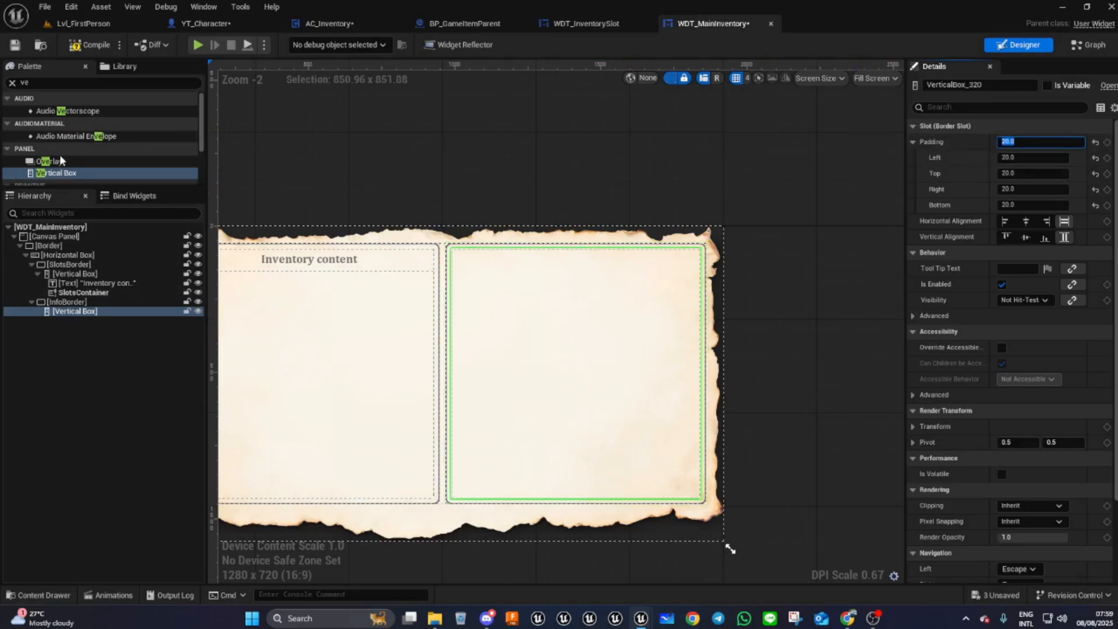
- Copy the "Inventory content" text and paste it into the InfoBorder's Vertical Box
click(38, 82)
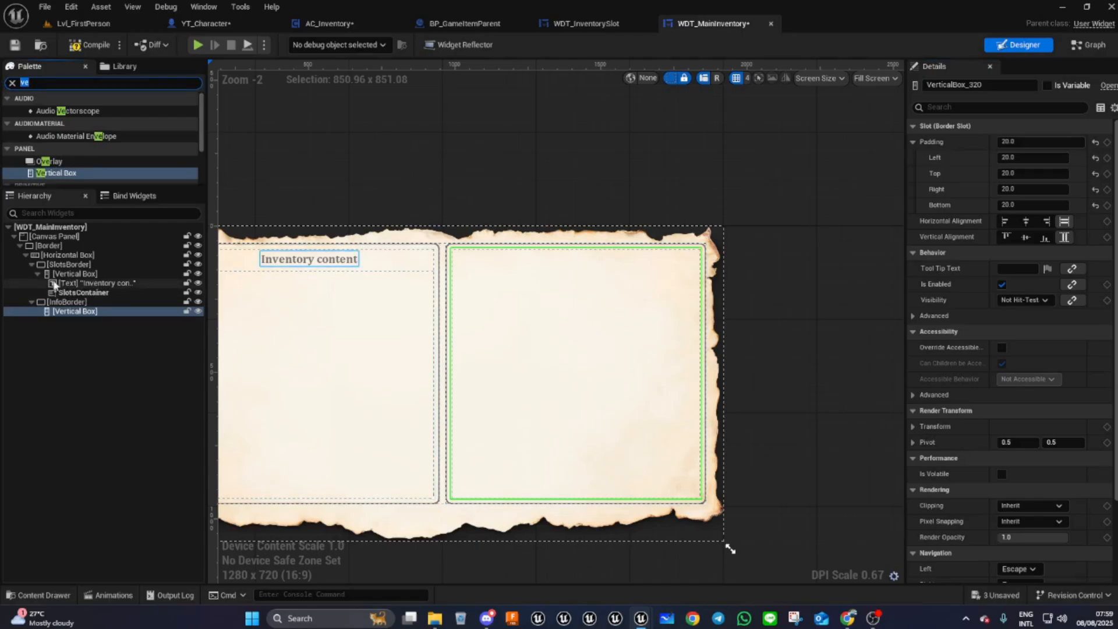
click(86, 284)
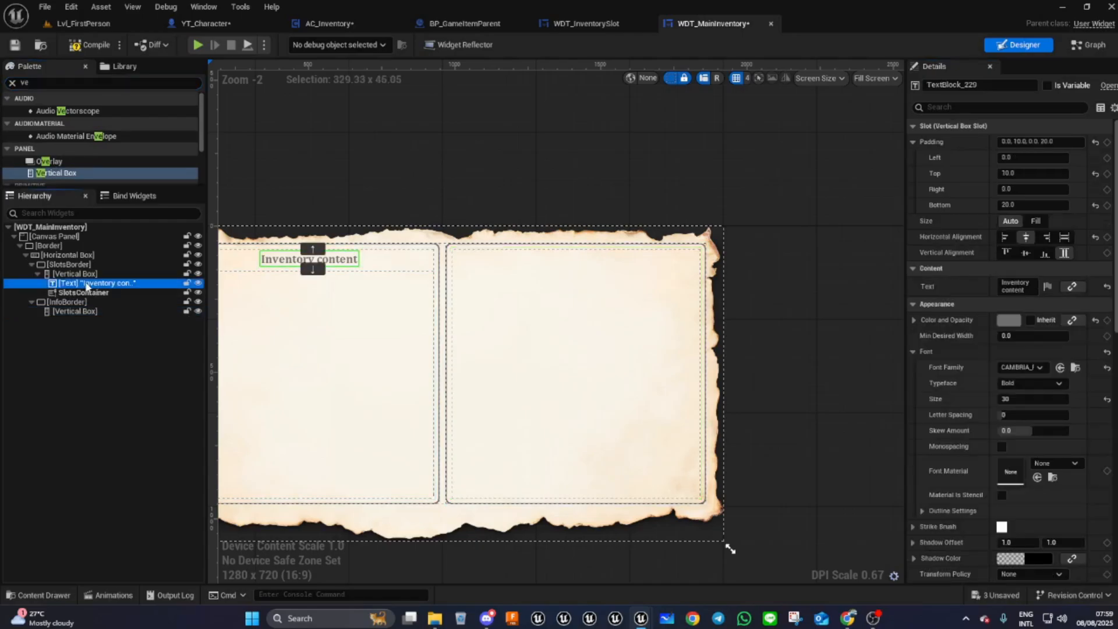
right_click(87, 285)
click(103, 327)
click(81, 312)
right_click(81, 312)
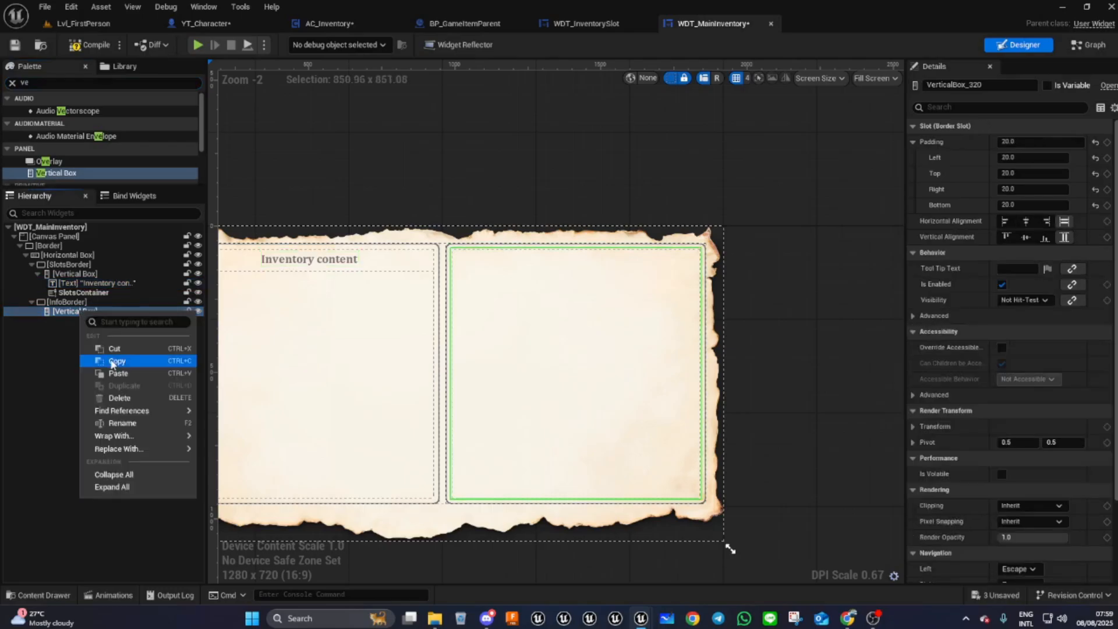
click(118, 374)
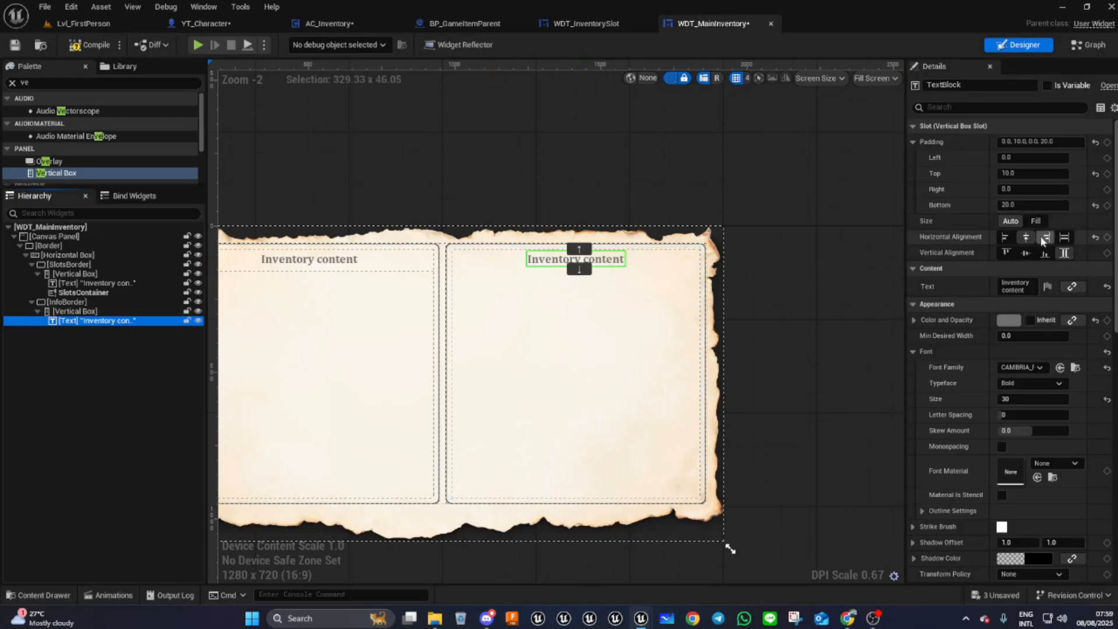
- Change the pasted text's content to "Item information"
click(1004, 284)
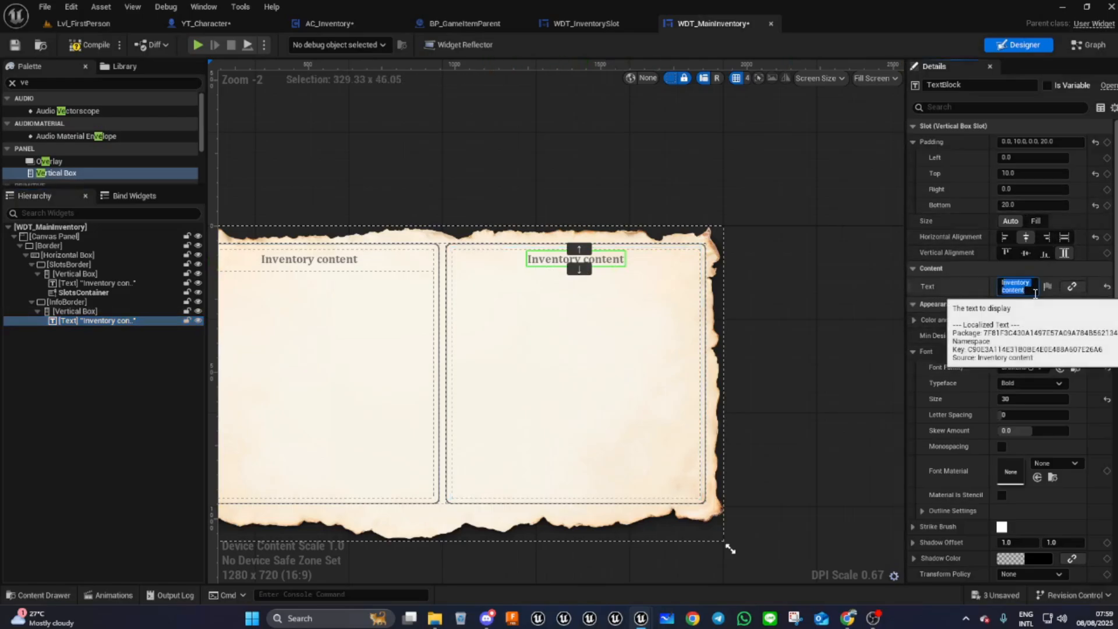
text(Item )
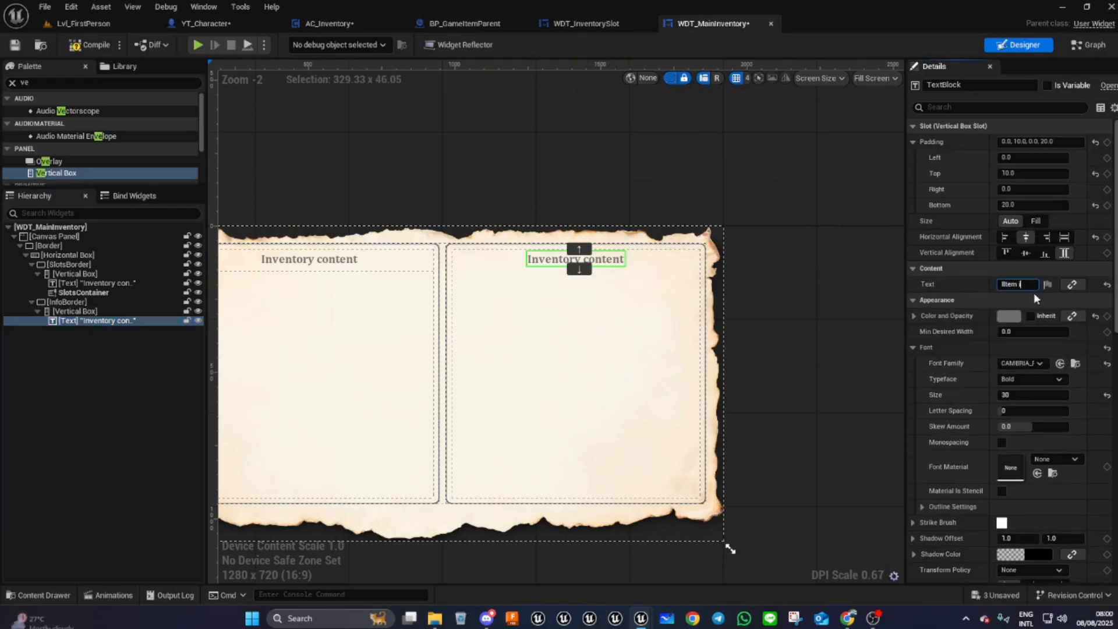
text(inform)
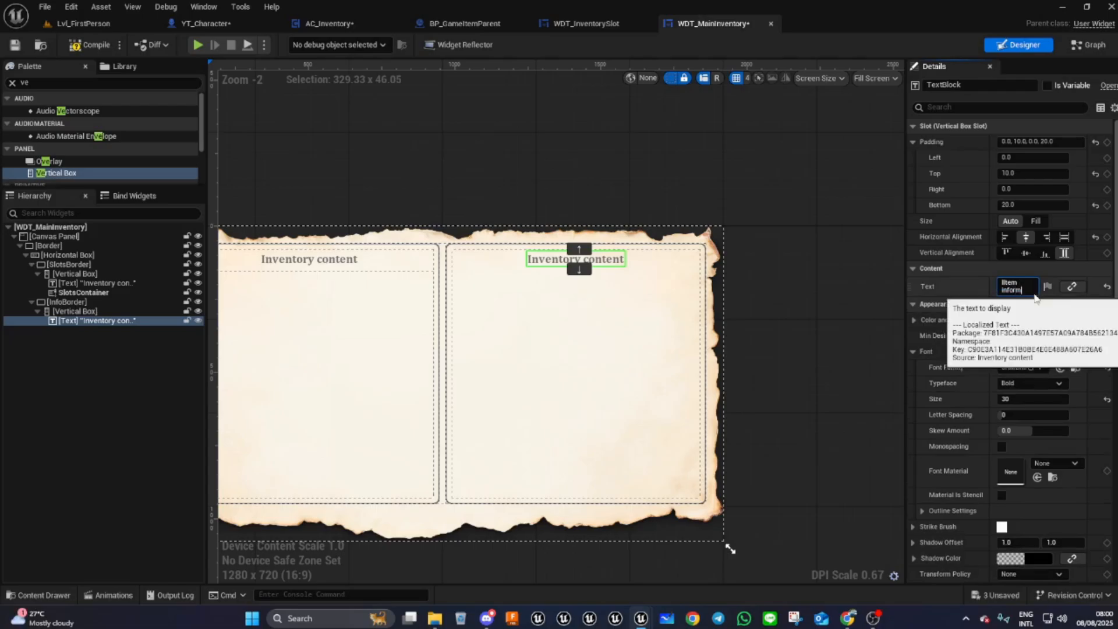
text(ation)
key(Return)
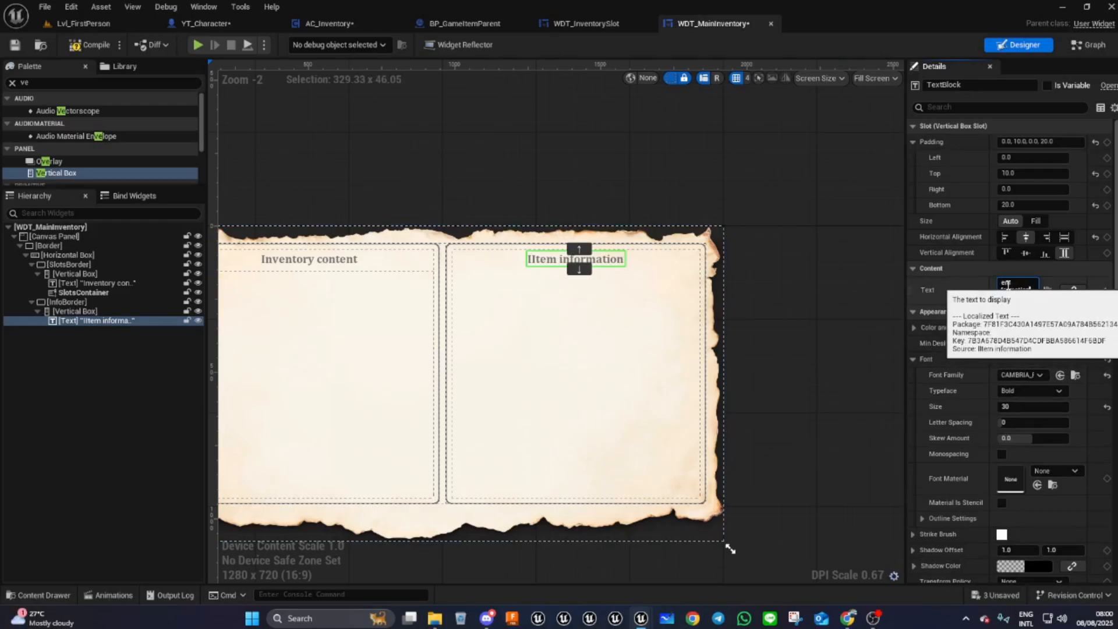
drag(1008, 285, 970, 290)
click(1003, 284)
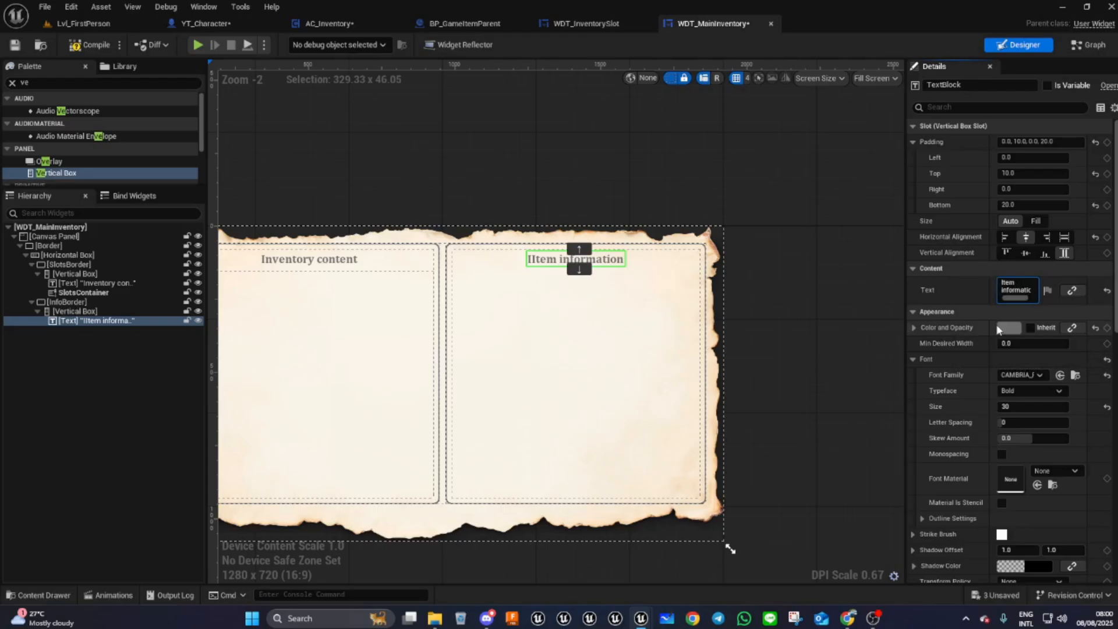
key(BackSpace)
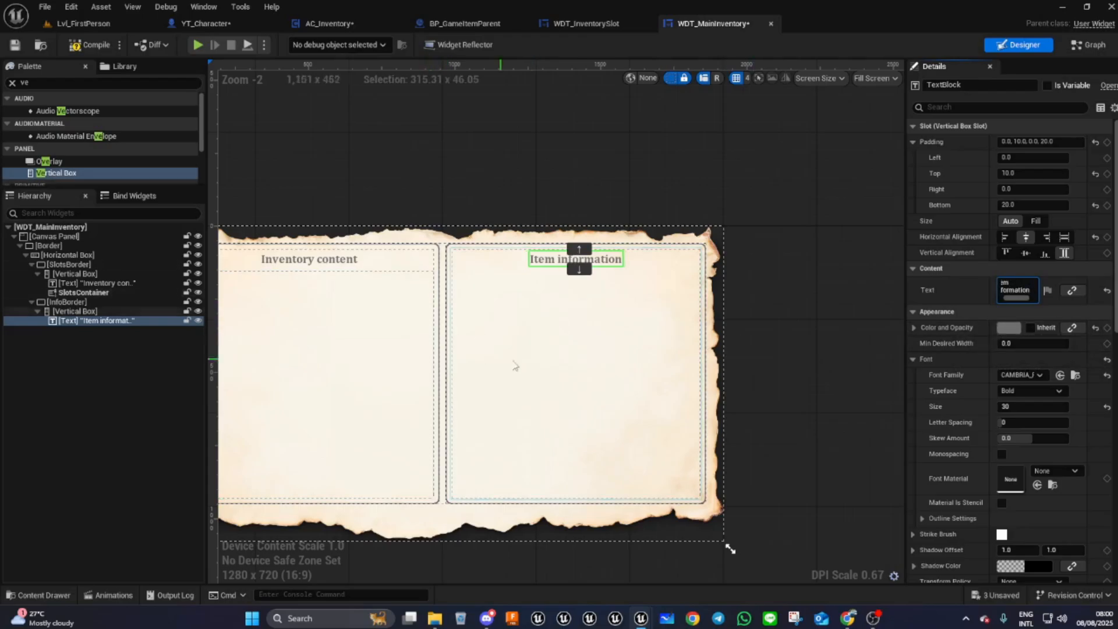
- Add a nested Vertical Box below the "Item information" text and set its size to Fill
click(551, 322)
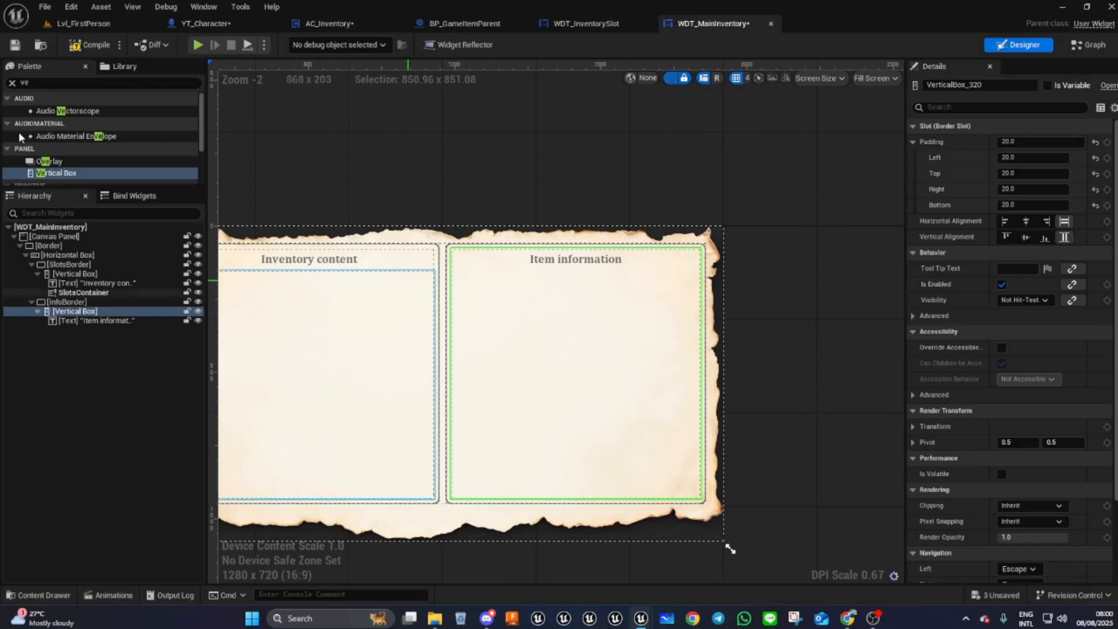
drag(61, 174, 83, 313)
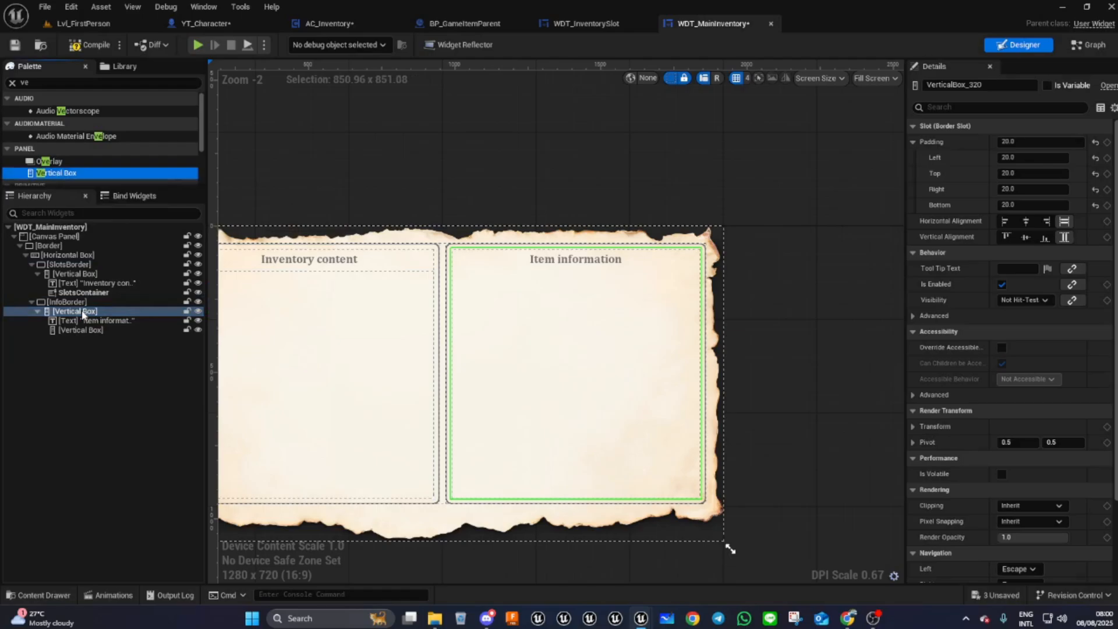
click(82, 330)
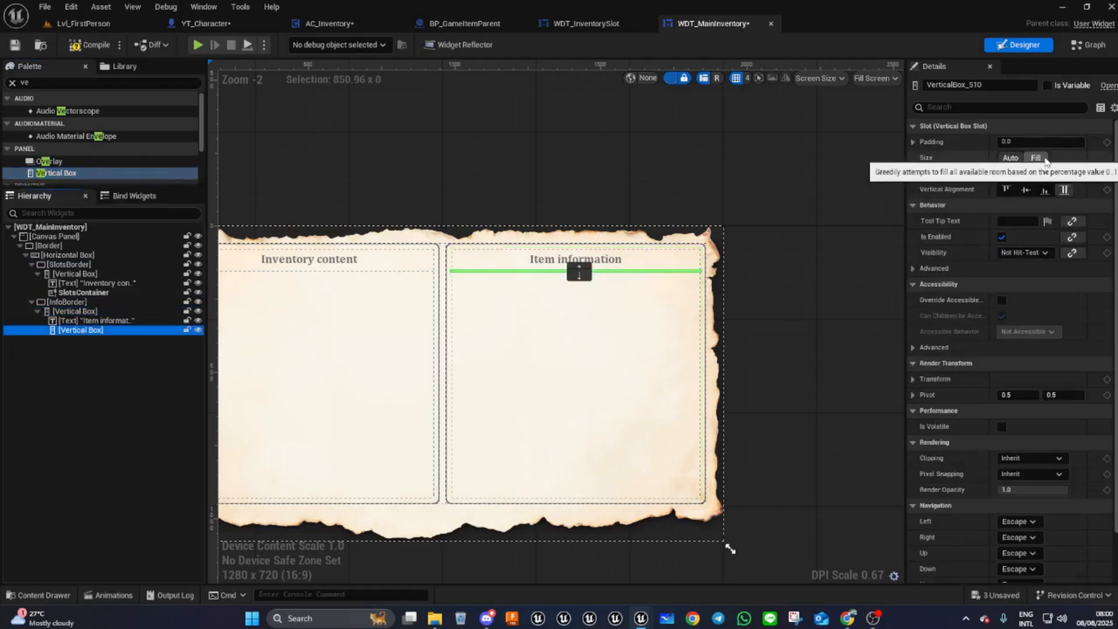
click(1037, 158)
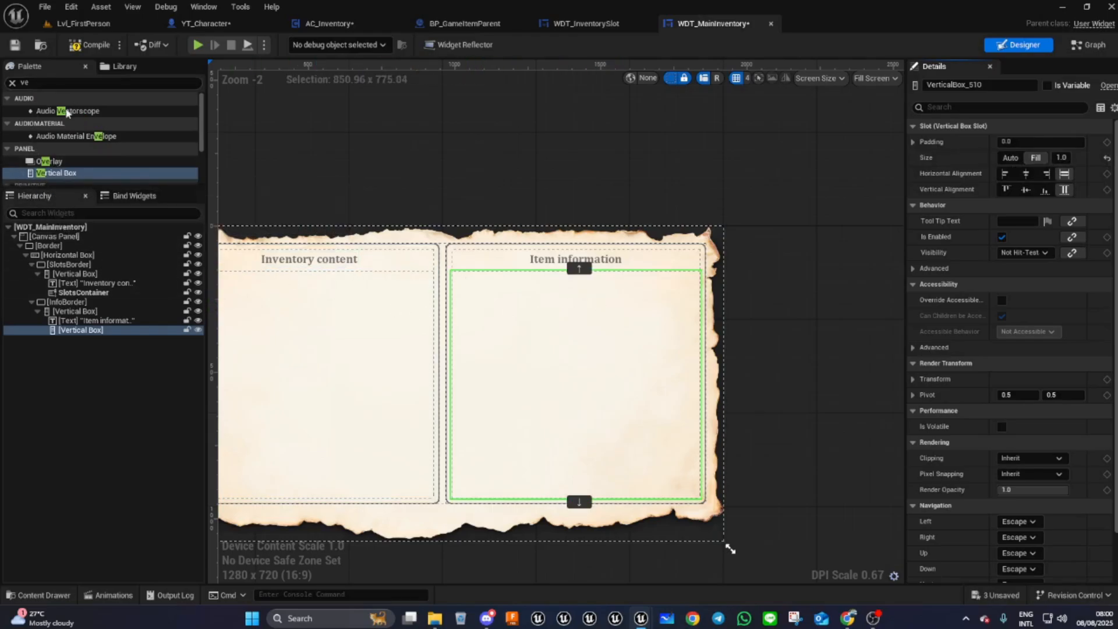
- Add a Text widget to the nested Vertical Box and set its color to a dark grey swatch
click(4, 85)
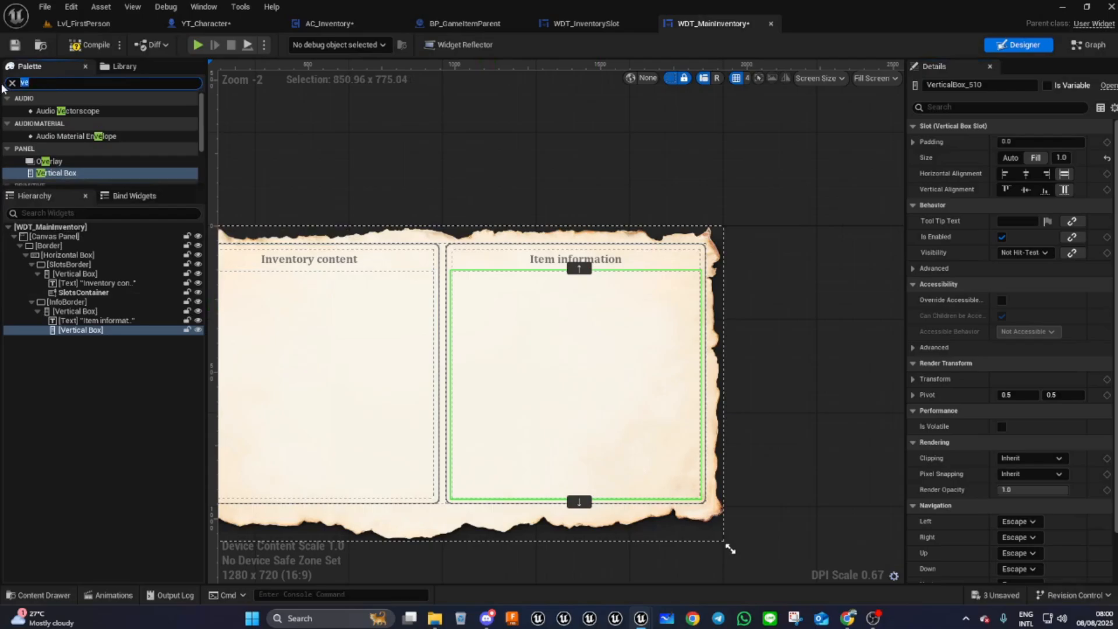
text(Tex)
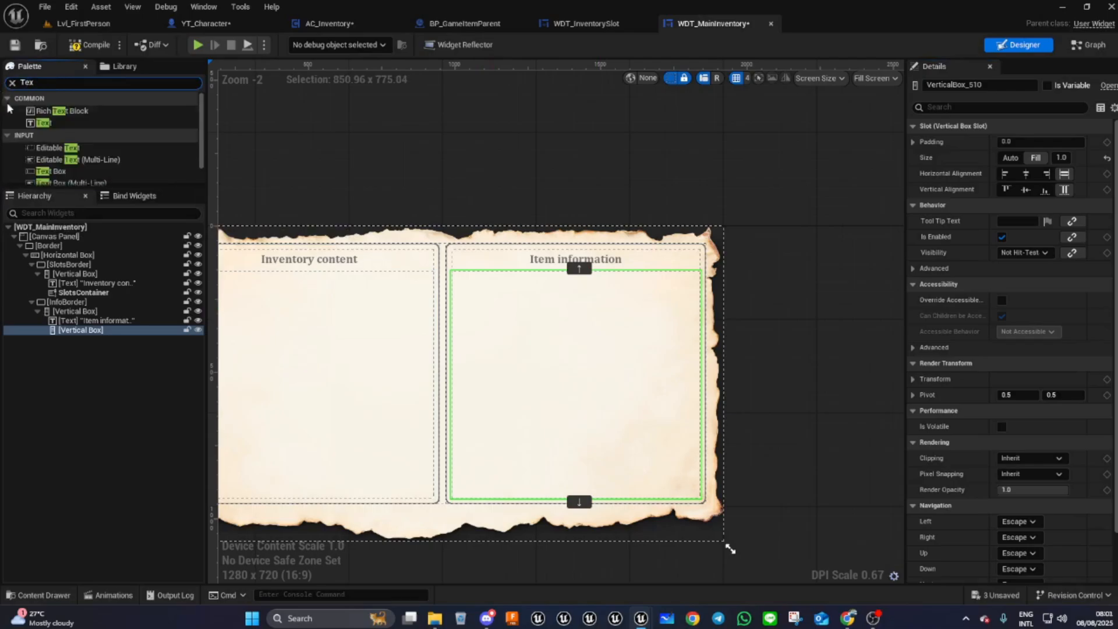
drag(43, 123, 96, 330)
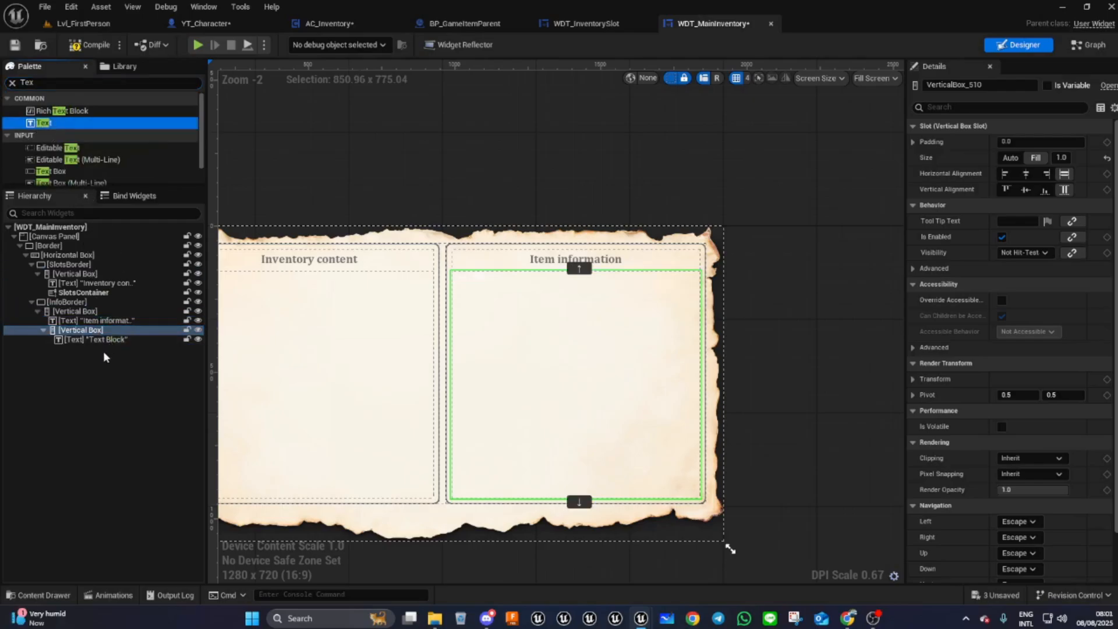
click(96, 338)
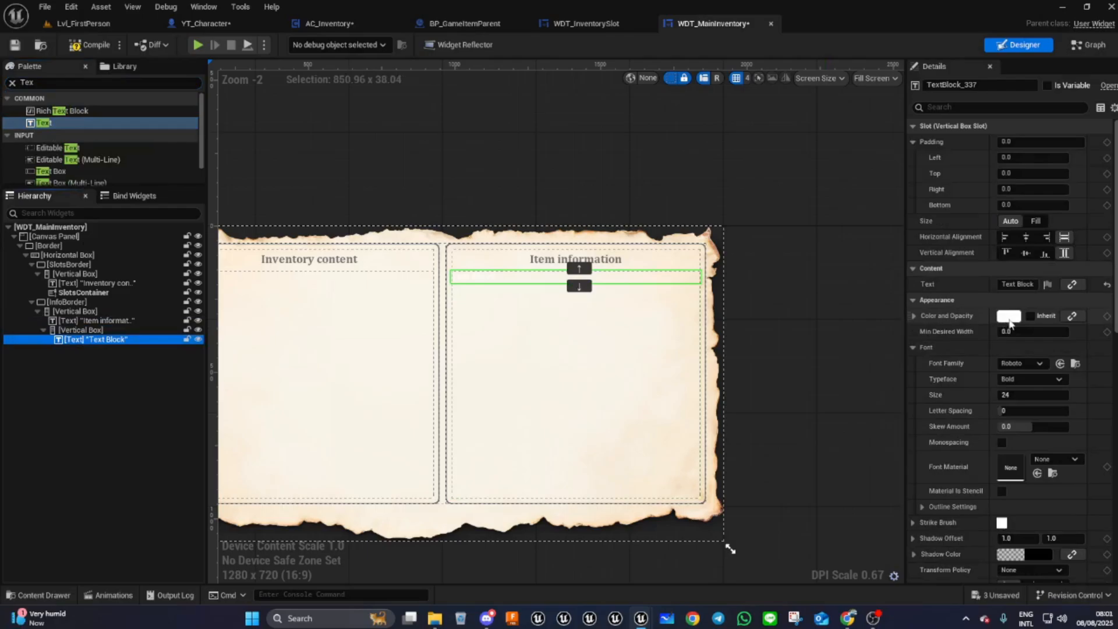
click(1009, 318)
click(795, 506)
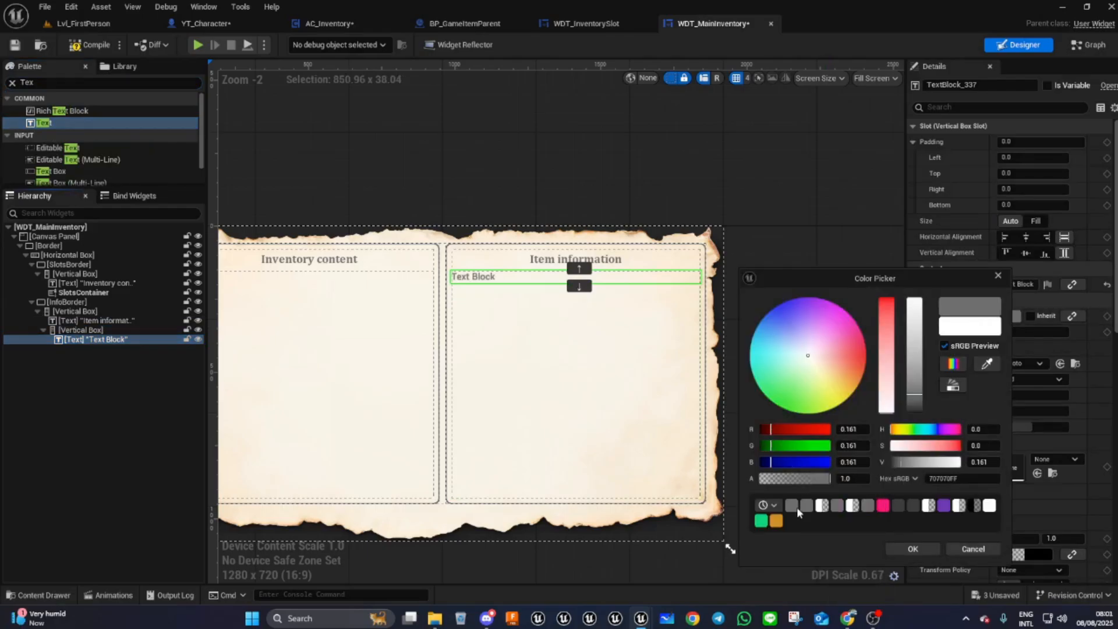
click(913, 549)
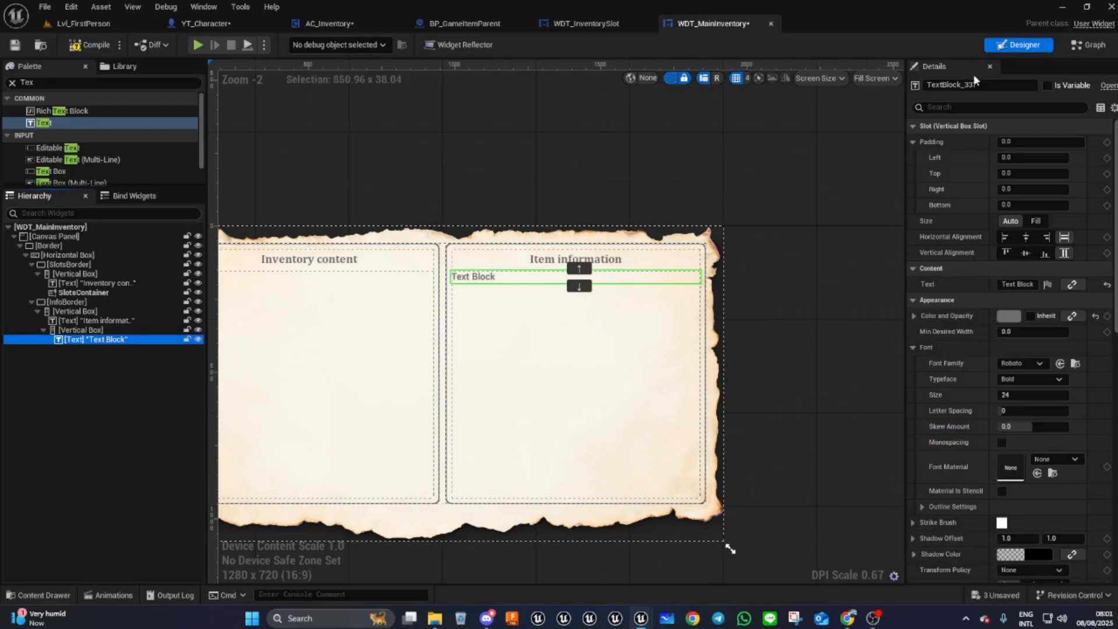
- Rename the new text widget to ItemNameTxt
click(932, 85)
text(Item)
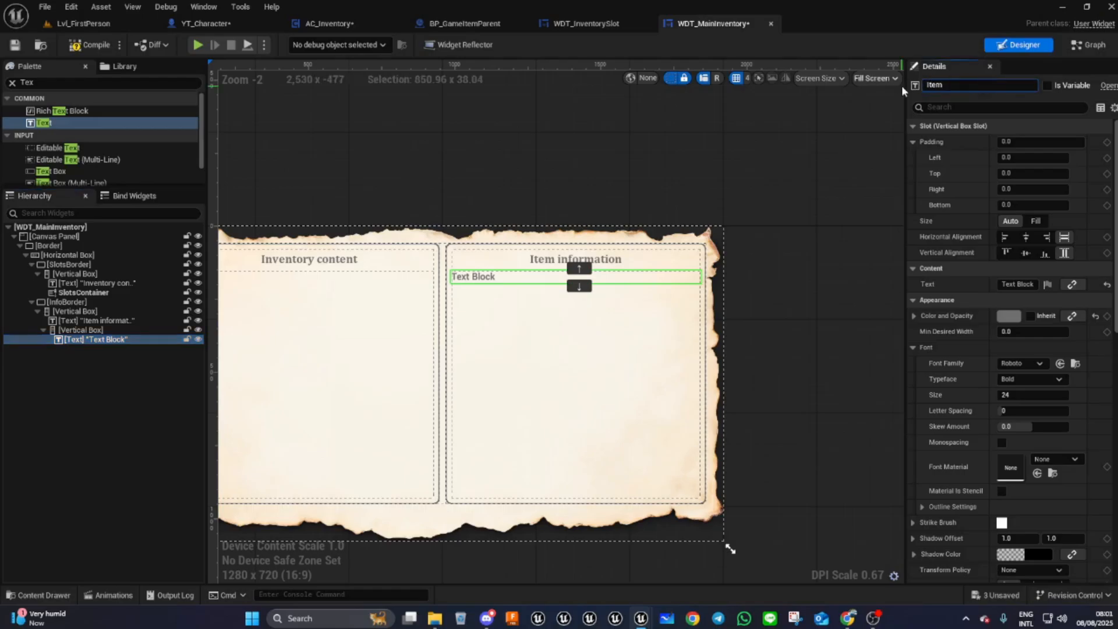
text(NameTxt)
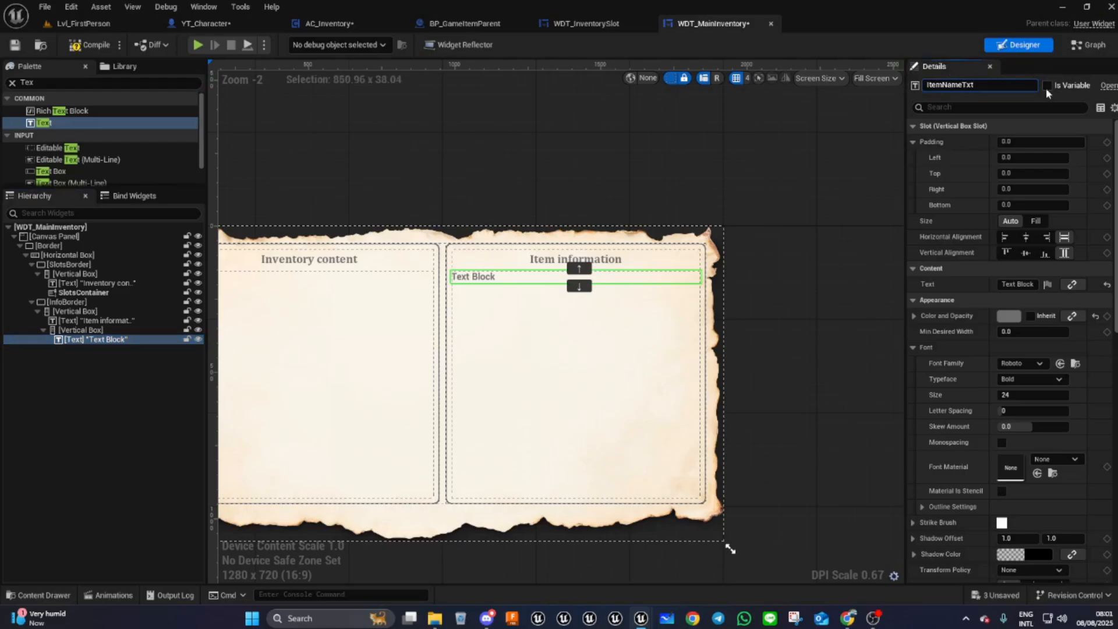
- Make ItemNameTxt a variable, center it horizontally, and set its font family to CAMBRIA_Font
click(1048, 86)
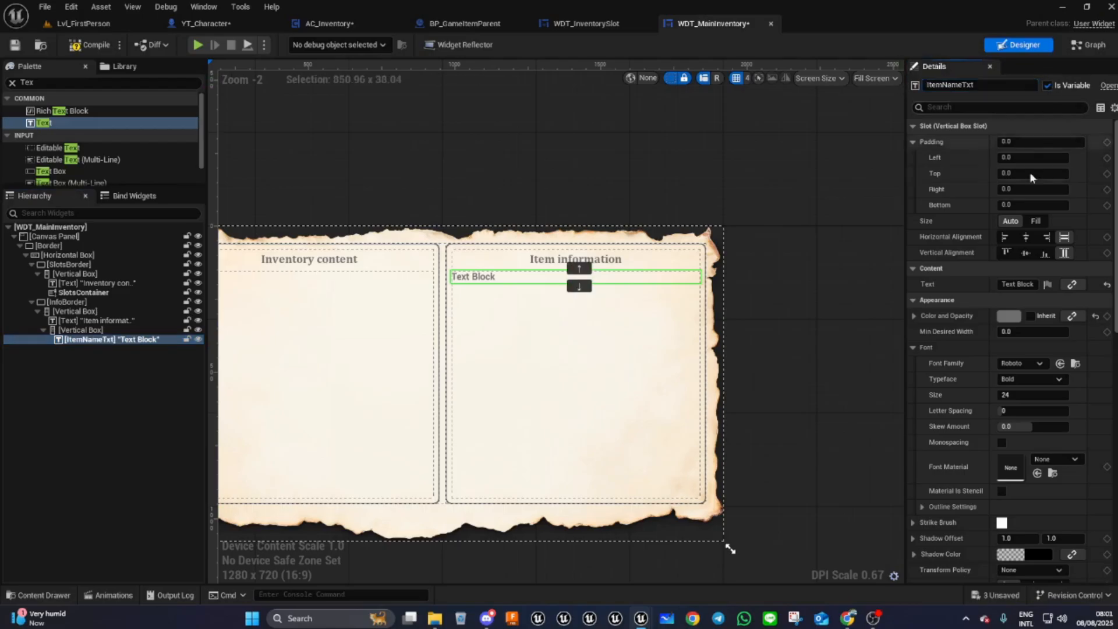
click(1026, 236)
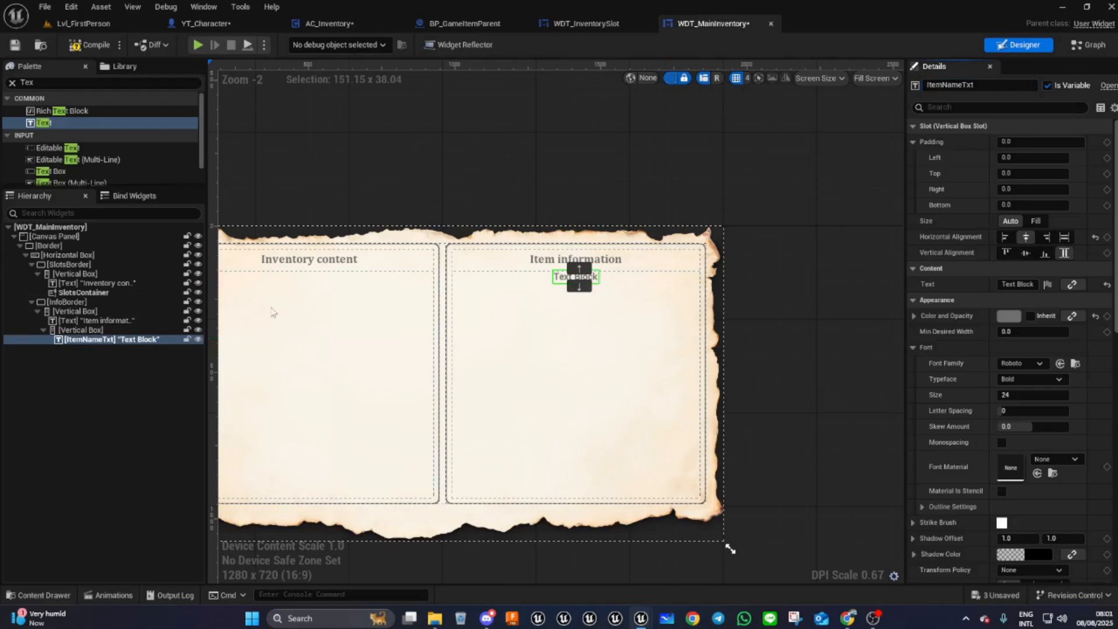
click(1028, 365)
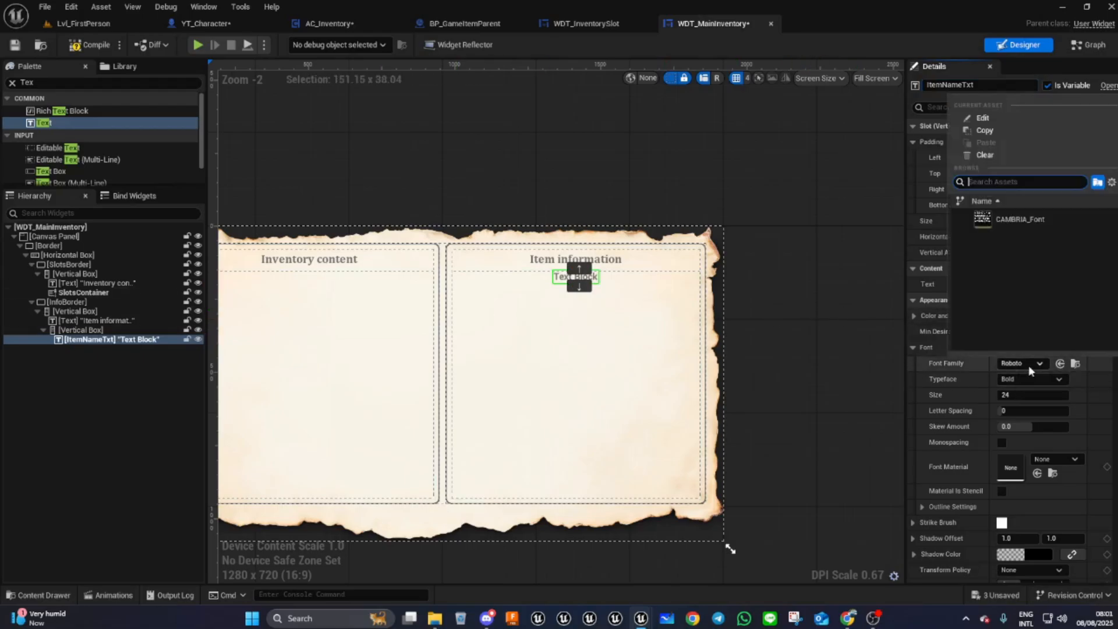
click(1019, 219)
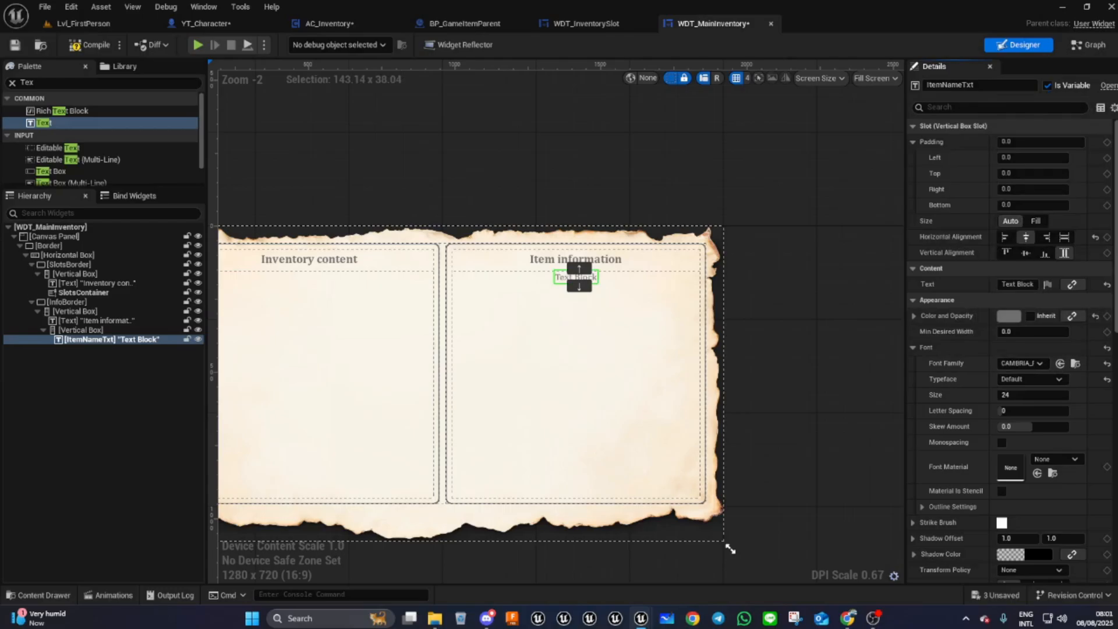
- Set ItemNameTxt's padding to 10 on all sides
scroll(570, 277, up, 3)
scroll(569, 278, up, 4)
scroll(576, 269, down, 3)
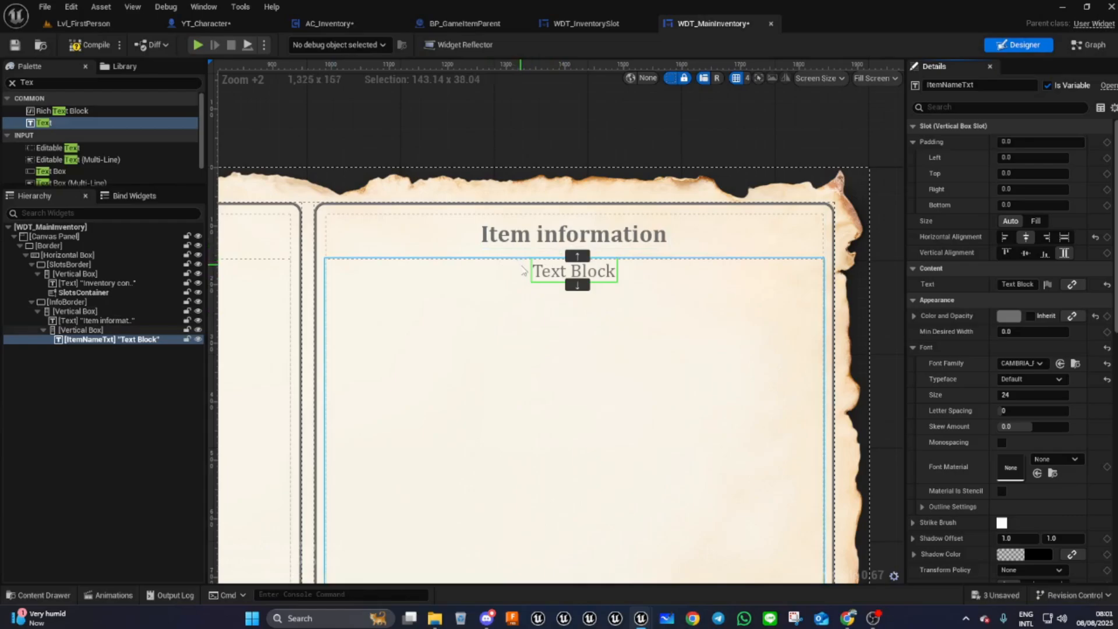
click(1019, 141)
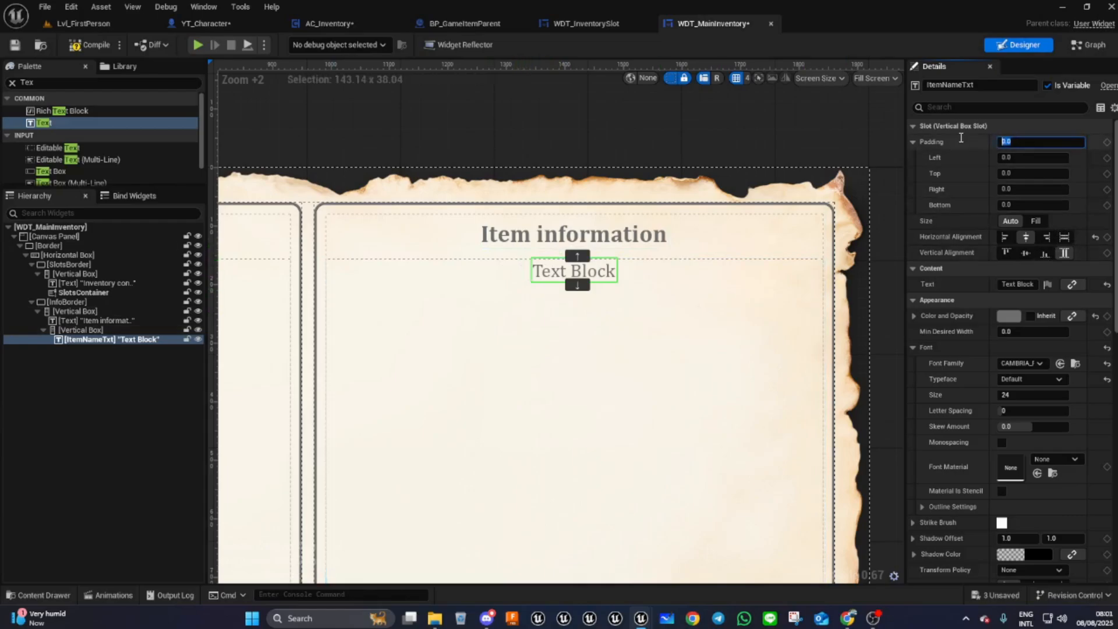
text(10)
key(Return)
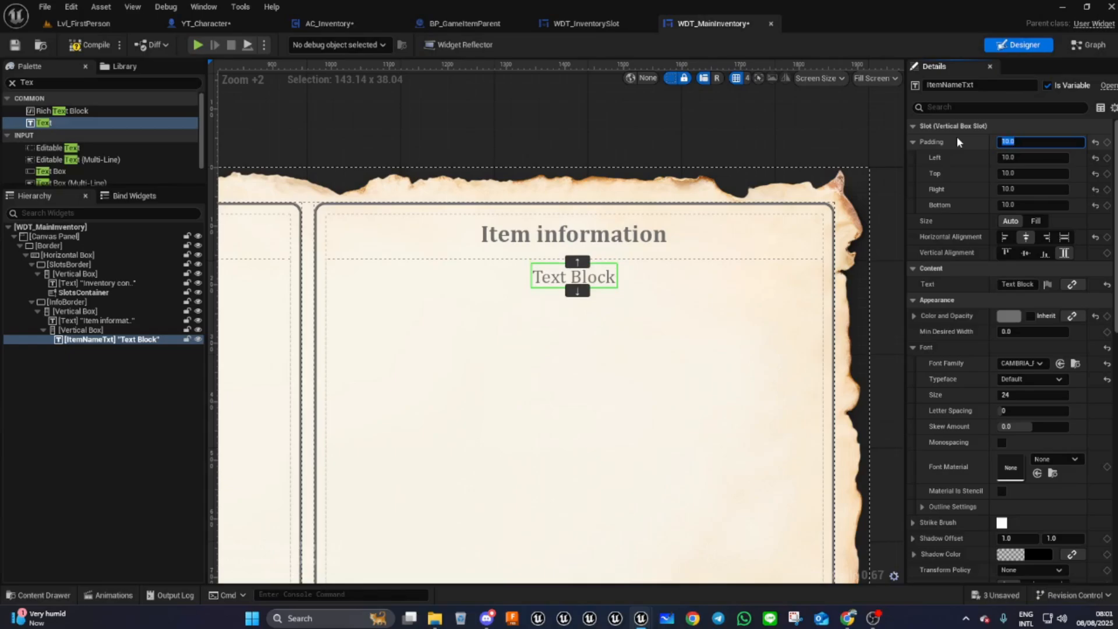
- Duplicate the ItemNameTxt text widget in the hierarchy
right_click(87, 345)
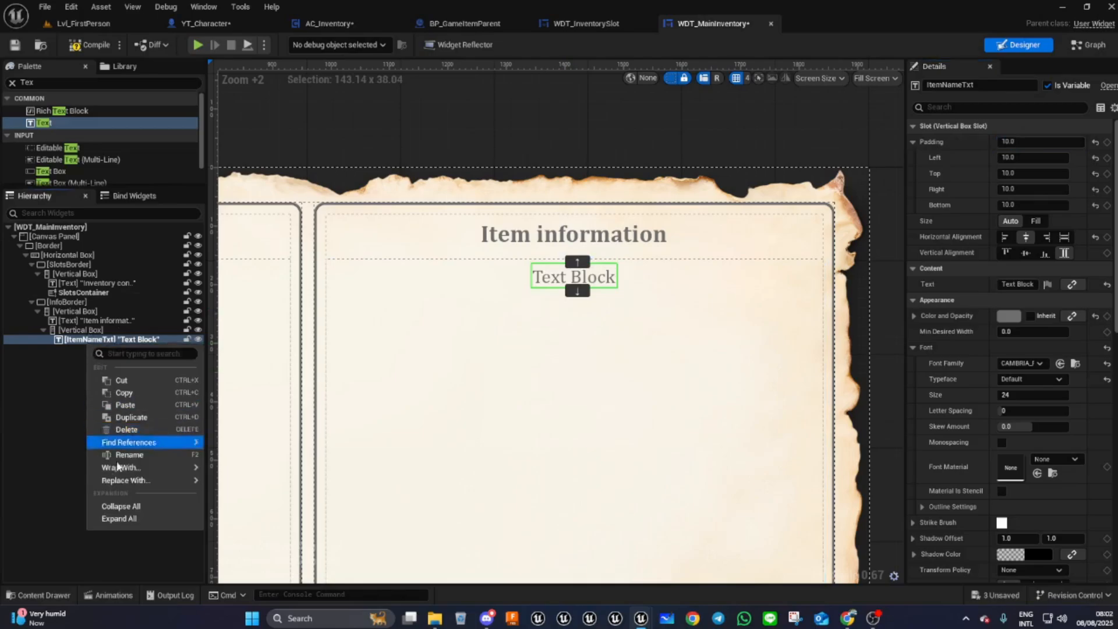
click(124, 418)
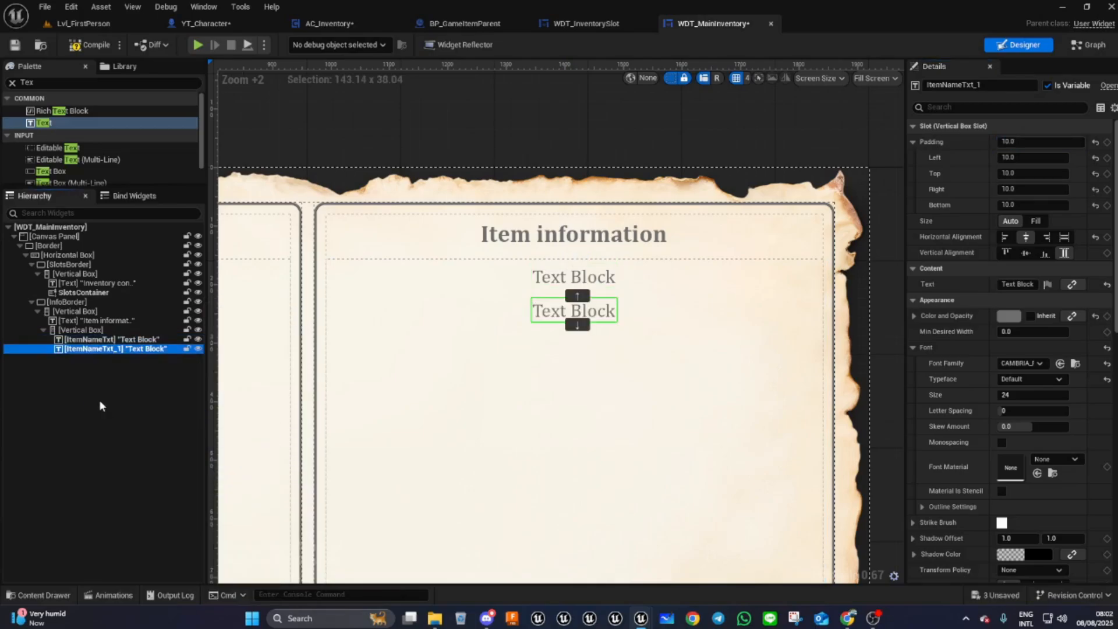
- Rename the duplicate to ItemDescription and align it horizontally to the left
click(989, 85)
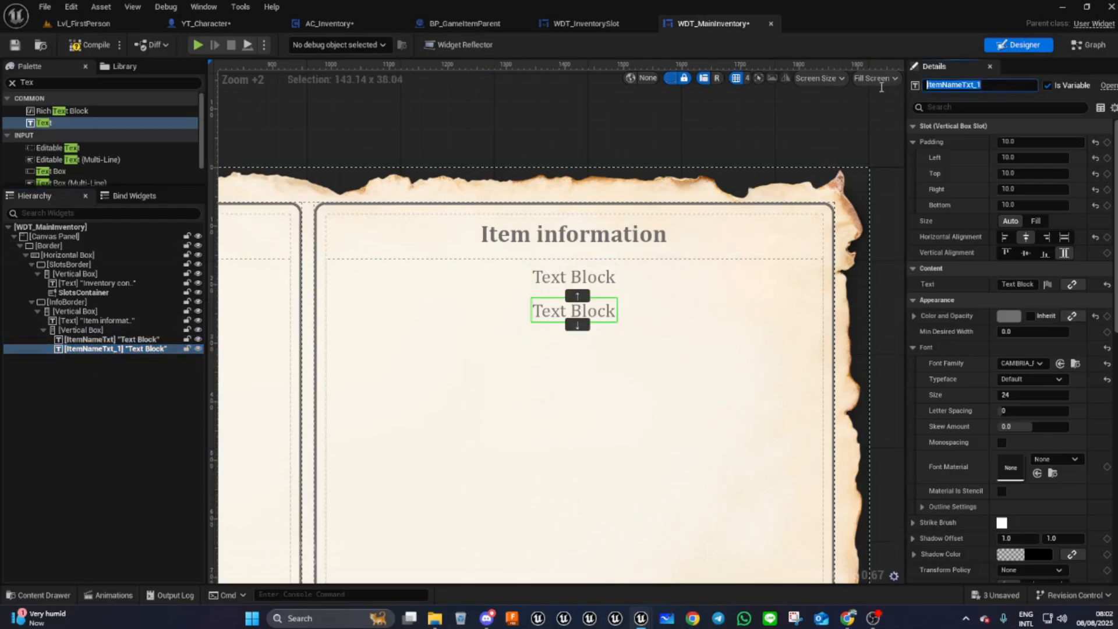
text(ItemD)
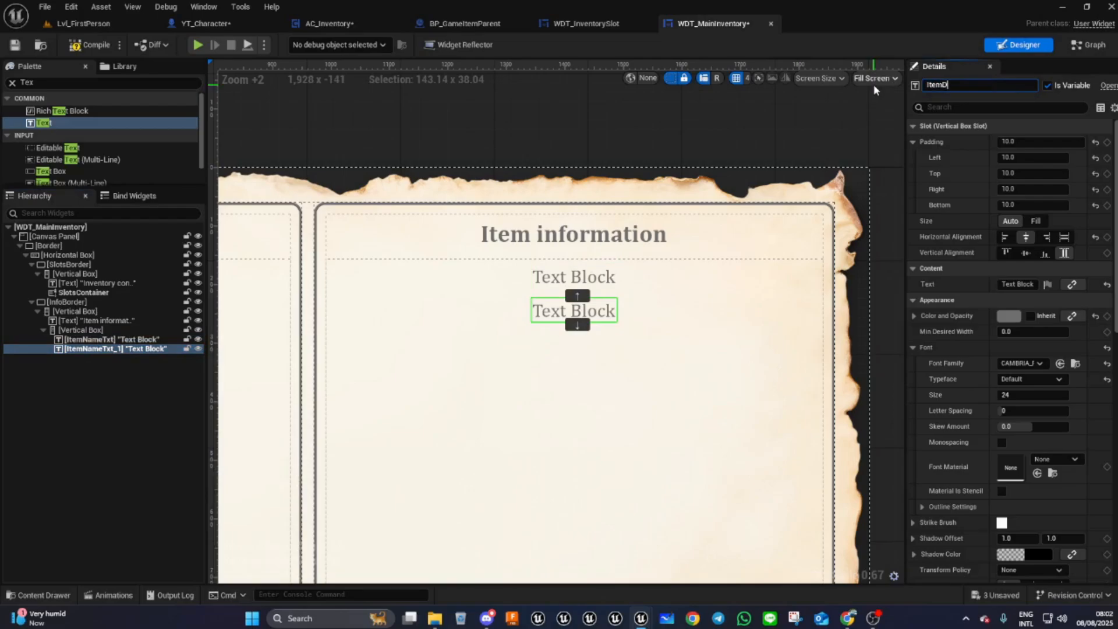
text(escription)
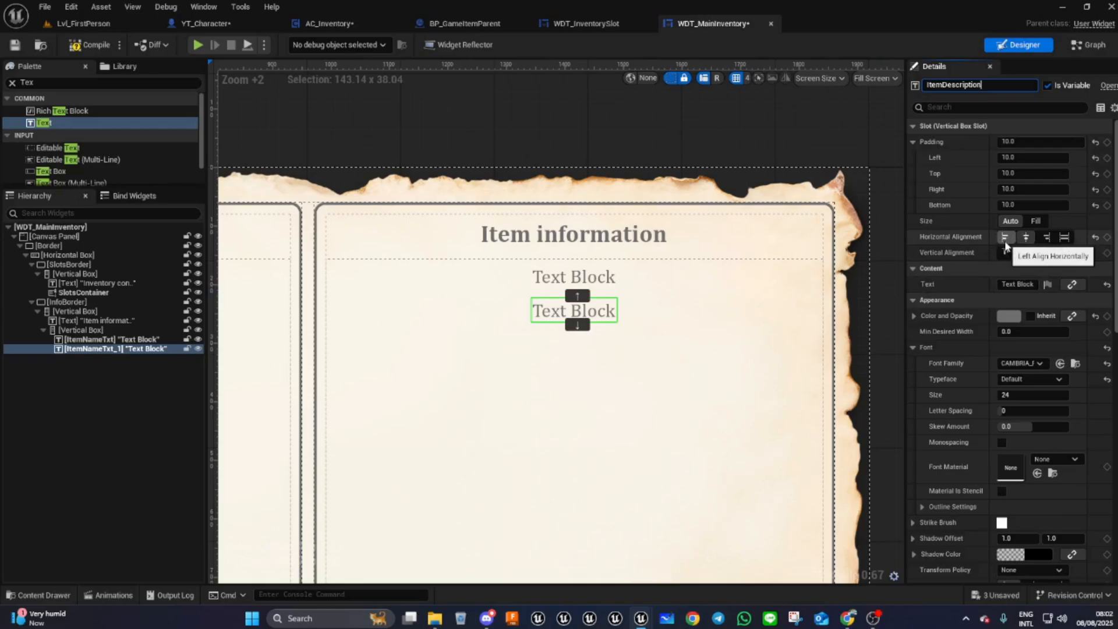
key(Return)
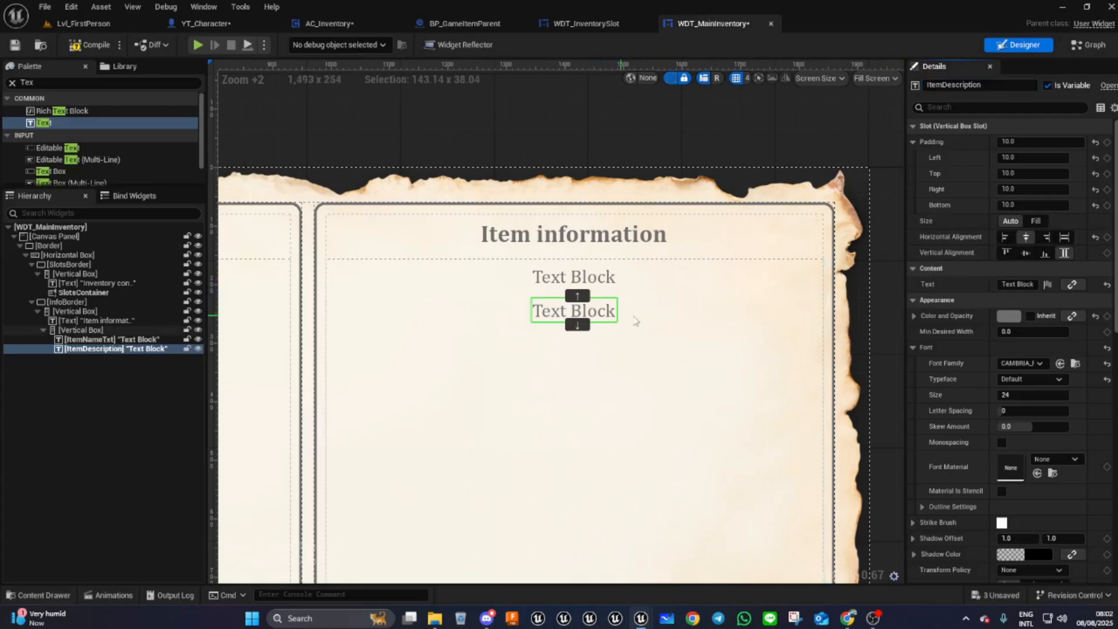
click(1005, 239)
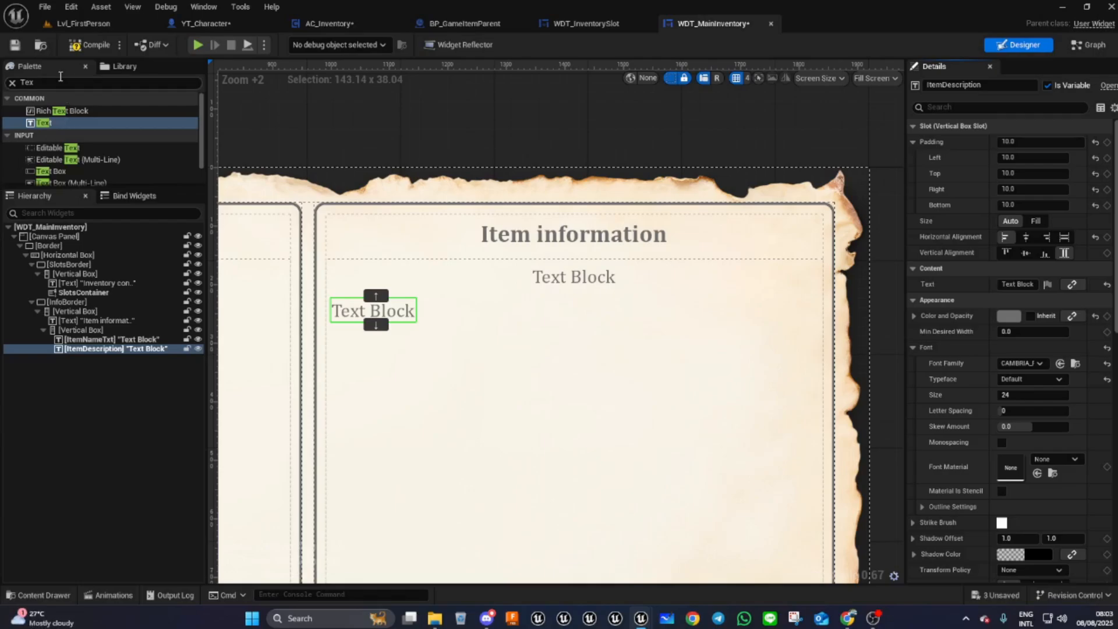
- Add a Horizontal Box below ItemDescription in the nested Vertical Box and set its padding to 10
click(40, 83)
text(ho)
drag(54, 111, 83, 354)
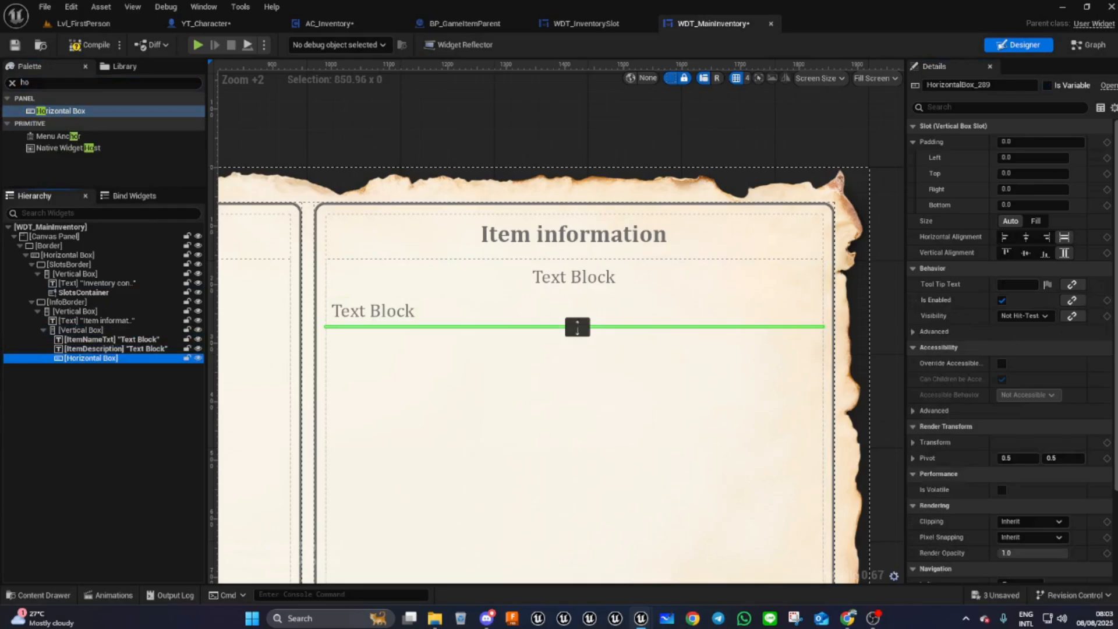
click(1010, 143)
text(10)
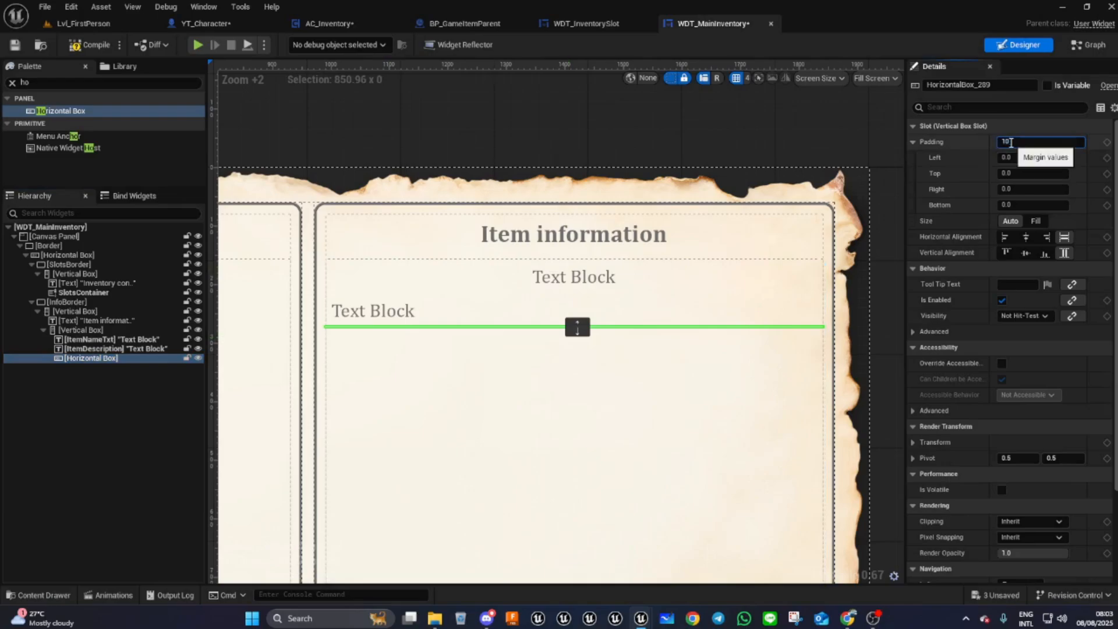
key(Return)
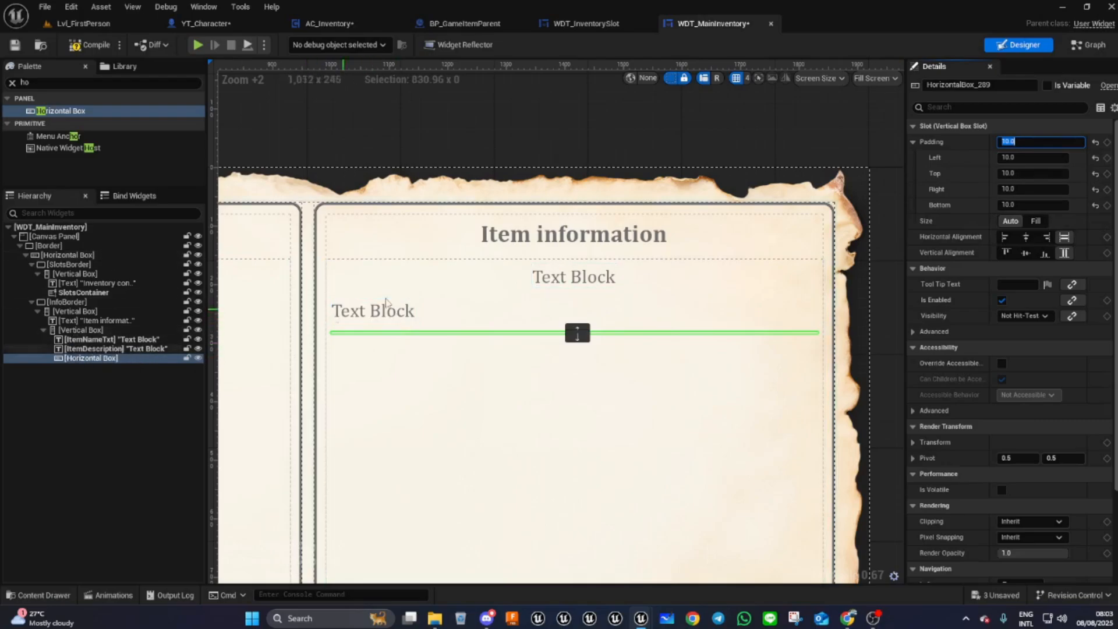
- Copy ItemDescription and paste it into the new Horizontal Box
click(111, 348)
right_click(110, 348)
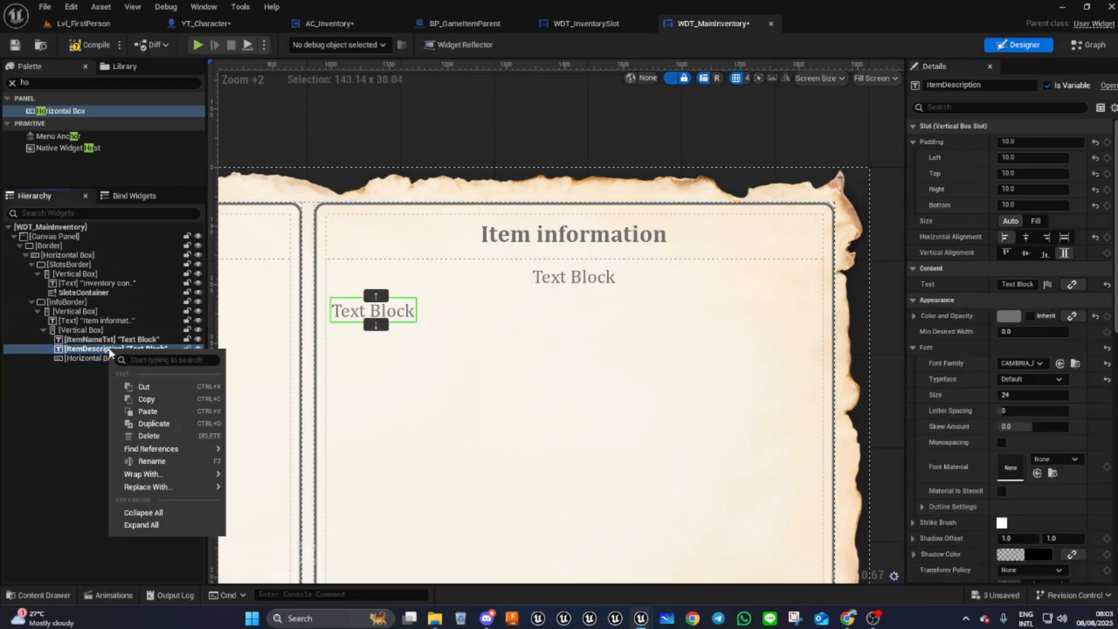
click(155, 402)
click(92, 357)
right_click(92, 357)
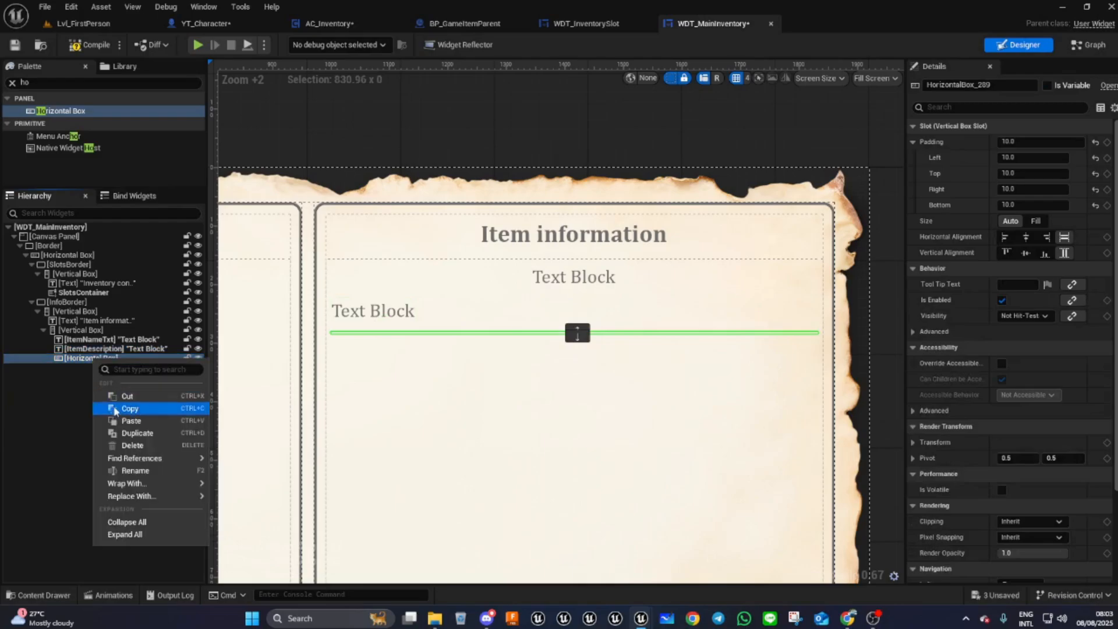
click(131, 420)
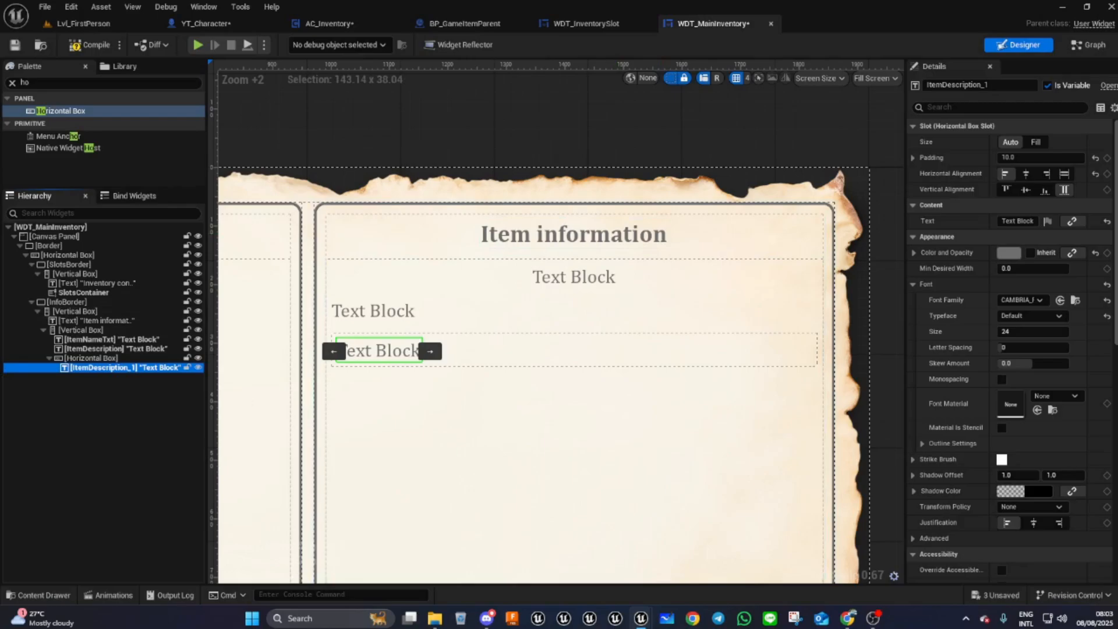
- Rename the pasted text widget to TitleTxt and clear its Is Variable option
click(1025, 173)
click(925, 88)
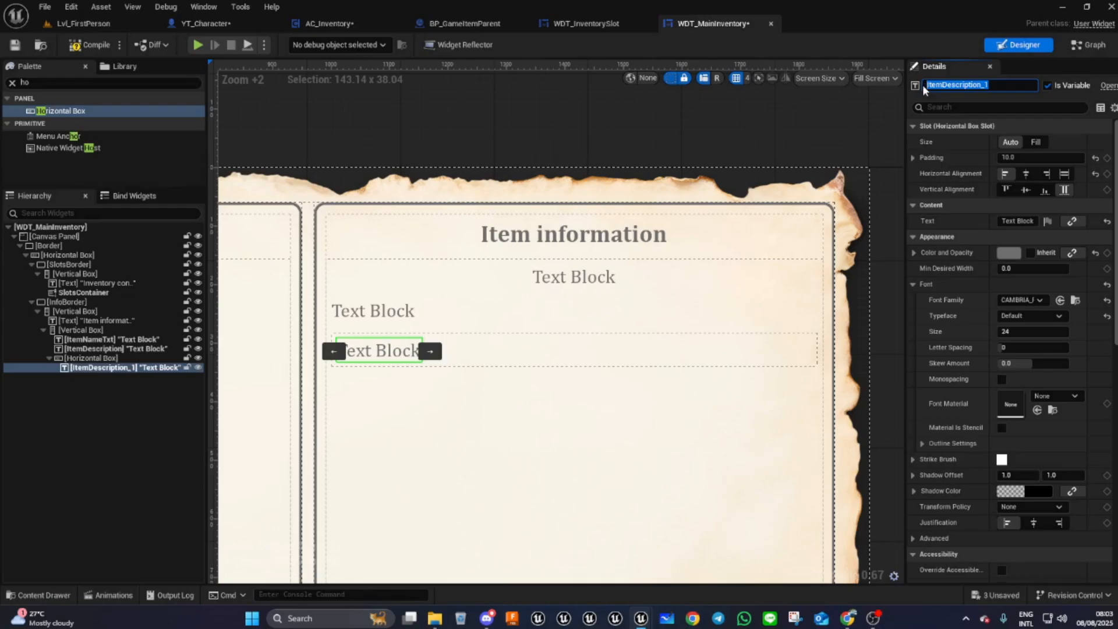
text(TitleTxt)
click(1048, 86)
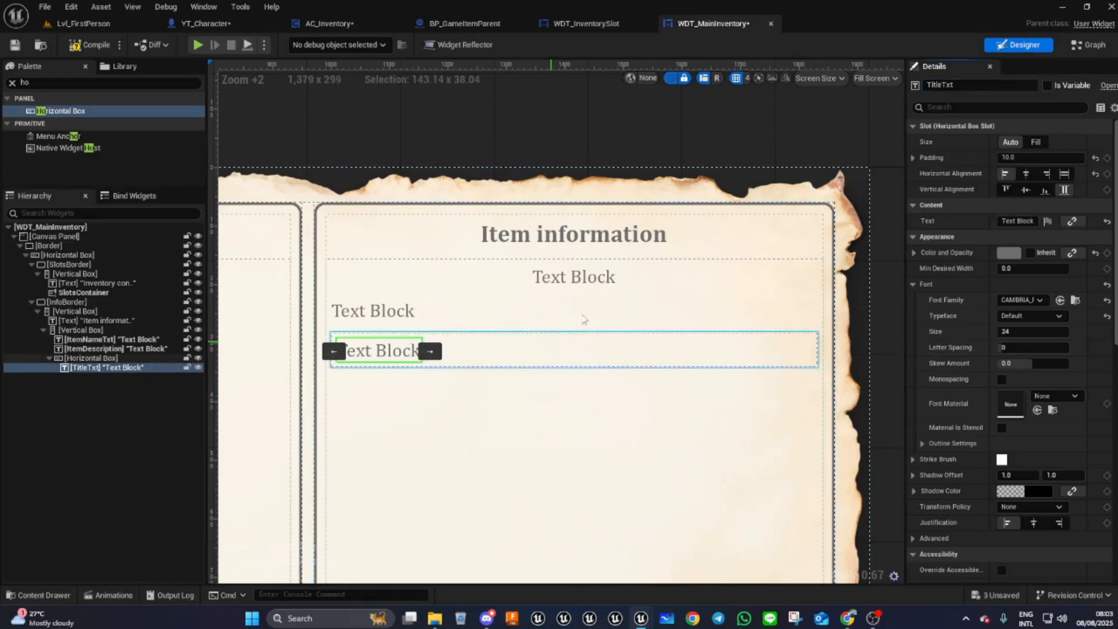
- Change TitleTxt's text to "Quntity"
click(1028, 221)
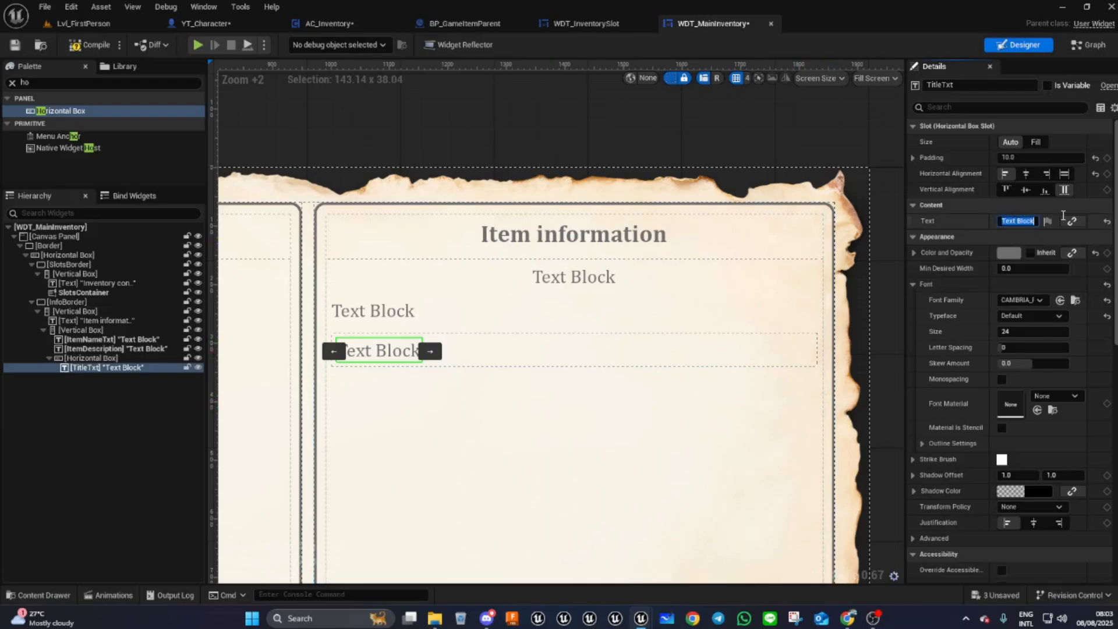
text(0)
text(untity)
key(Return)
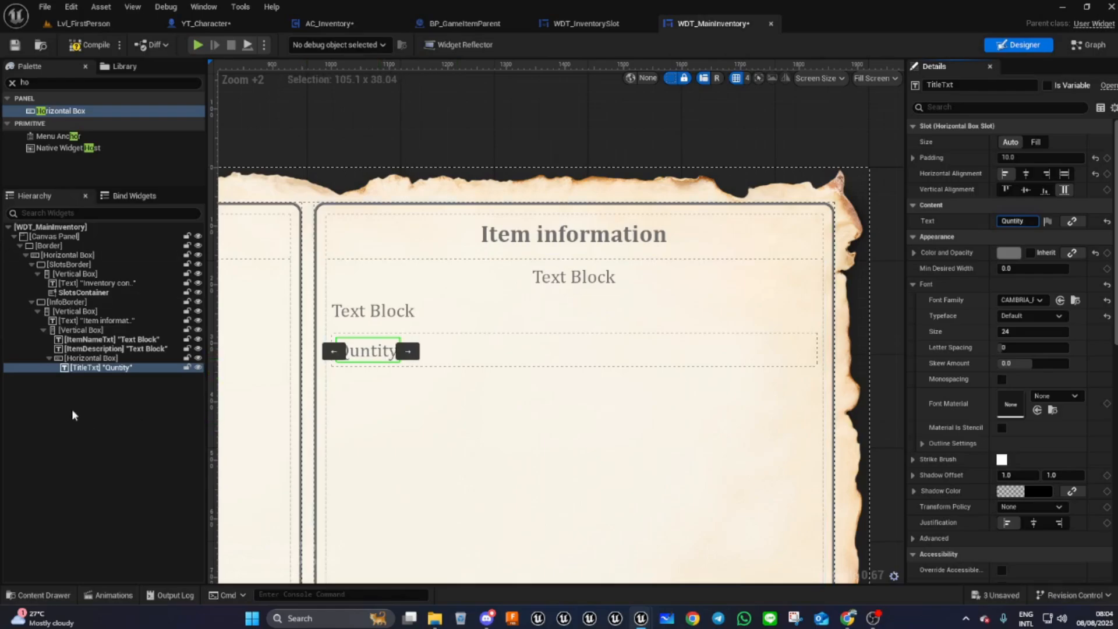
- Duplicate TitleTxt inside the Horizontal Box
click(111, 368)
right_click(111, 367)
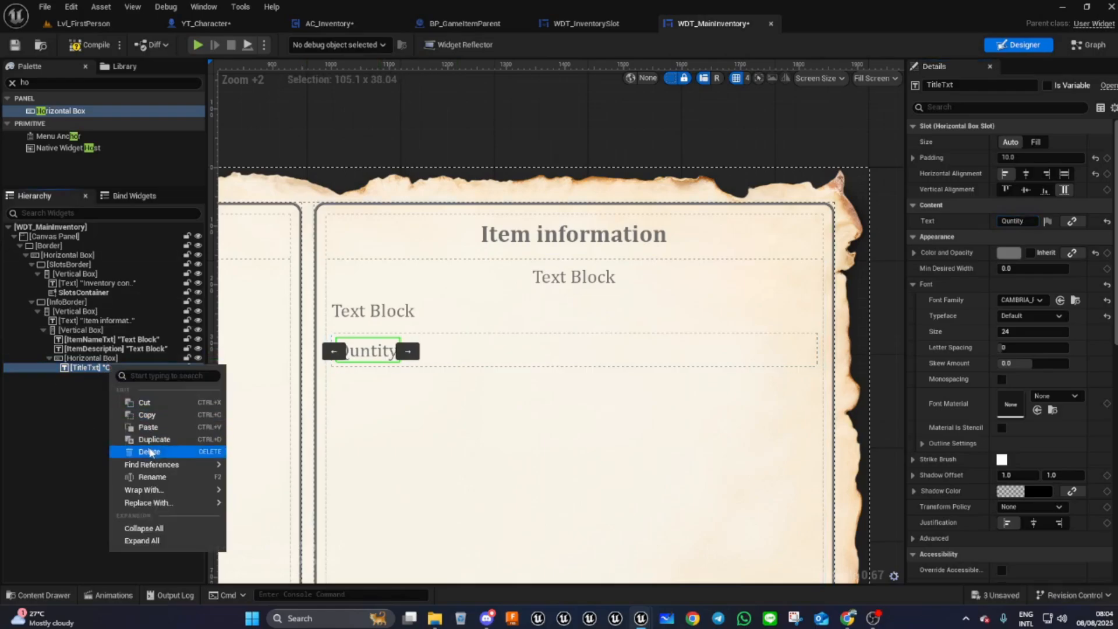
click(153, 449)
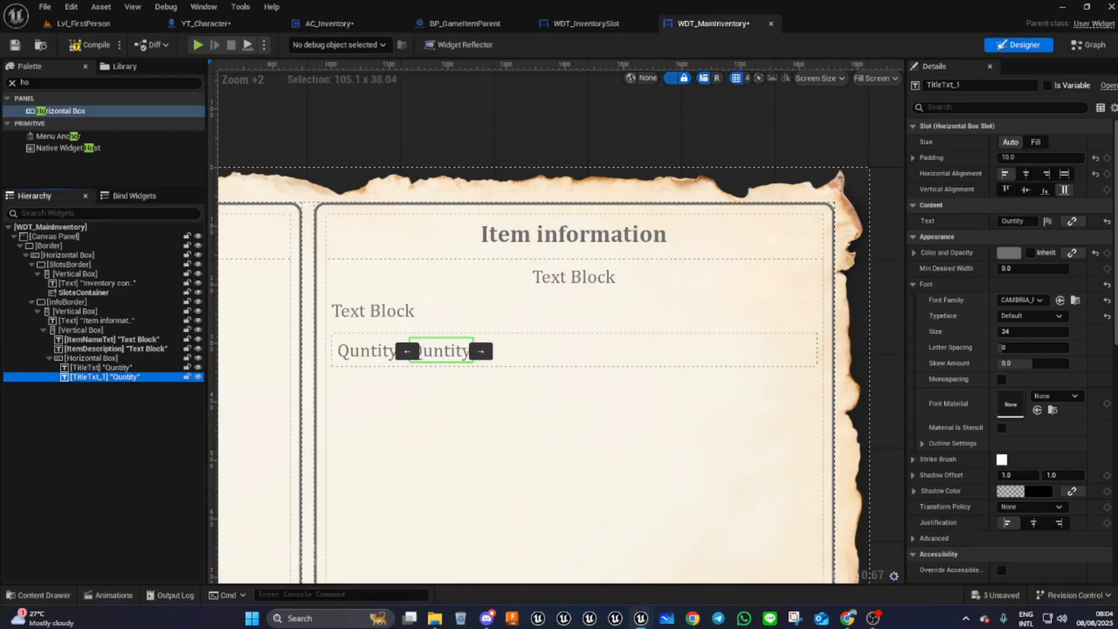
- Make the duplicate a variable and rename it QtyText
click(1048, 85)
click(1048, 86)
click(969, 85)
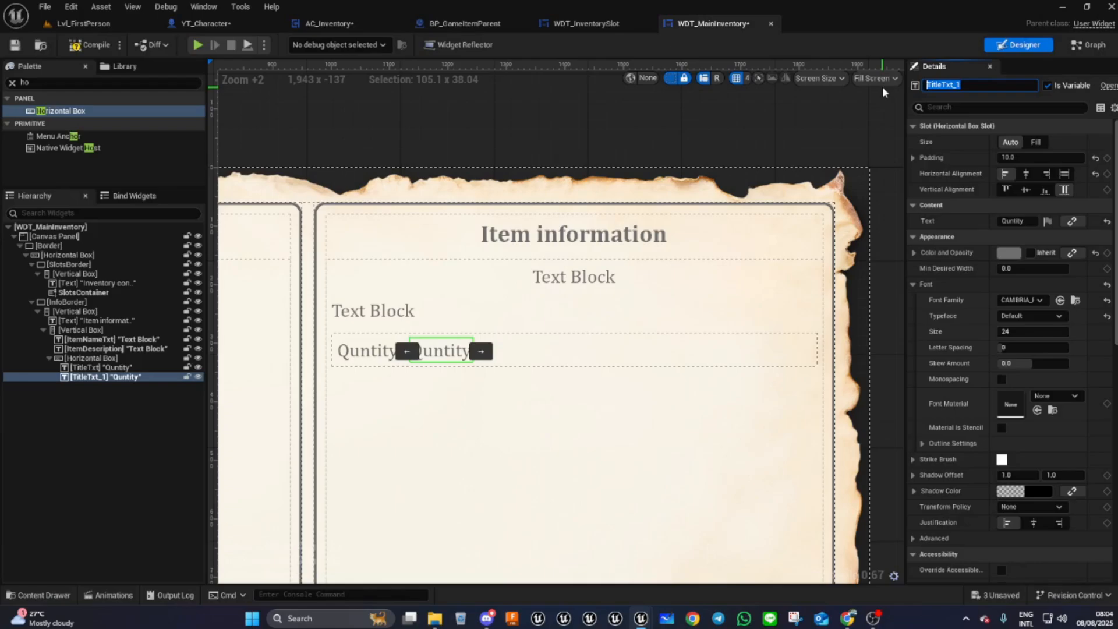
text(QtyText)
key(Return)
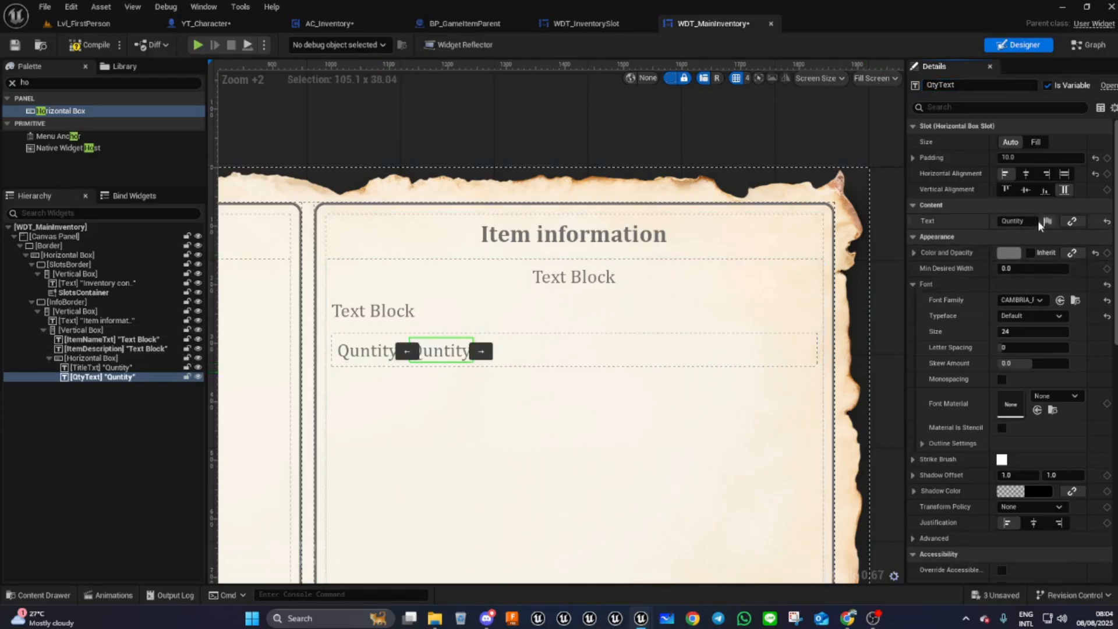
- Change QtyText's text to 000
click(1019, 222)
text(000)
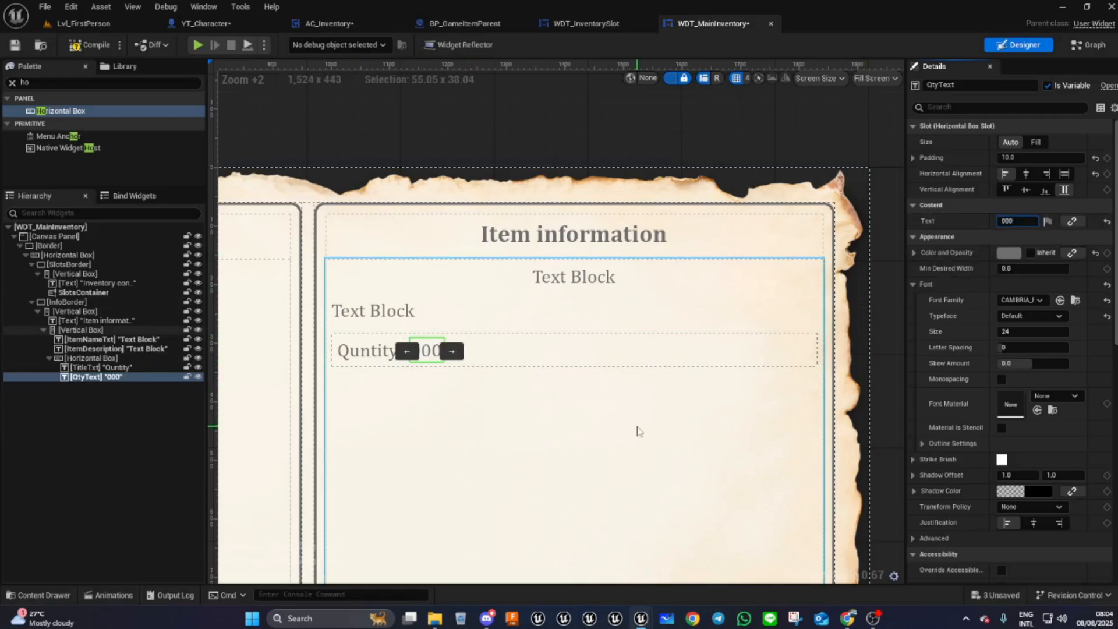
scroll(592, 383, down, 5)
scroll(592, 383, down, 2)
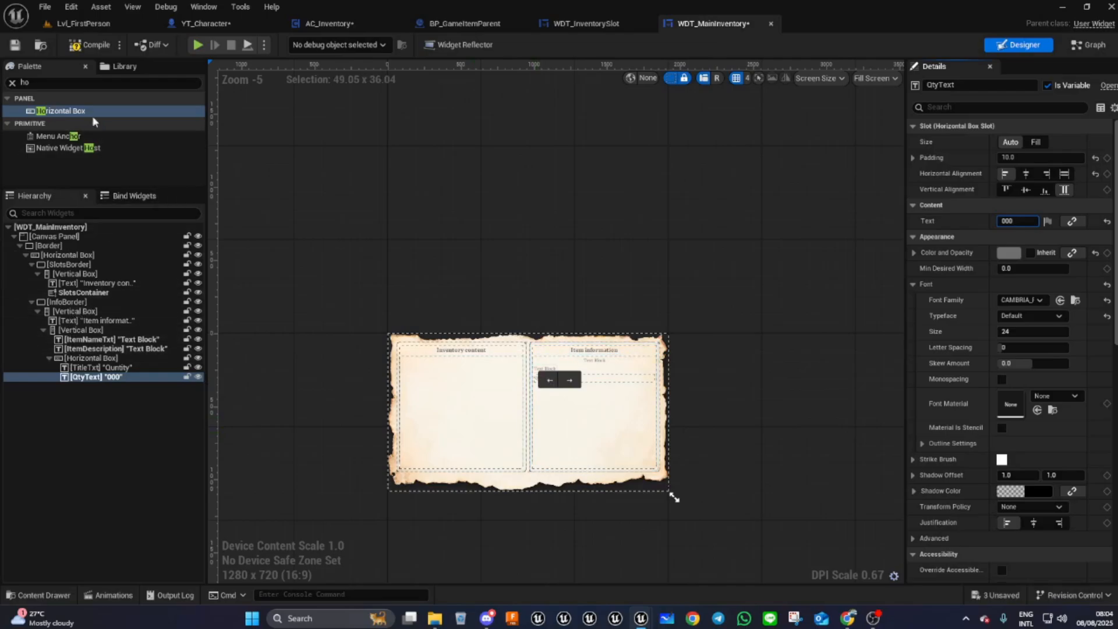
- Add a Button below the Horizontal Box in the item information panel
click(49, 83)
text(but)
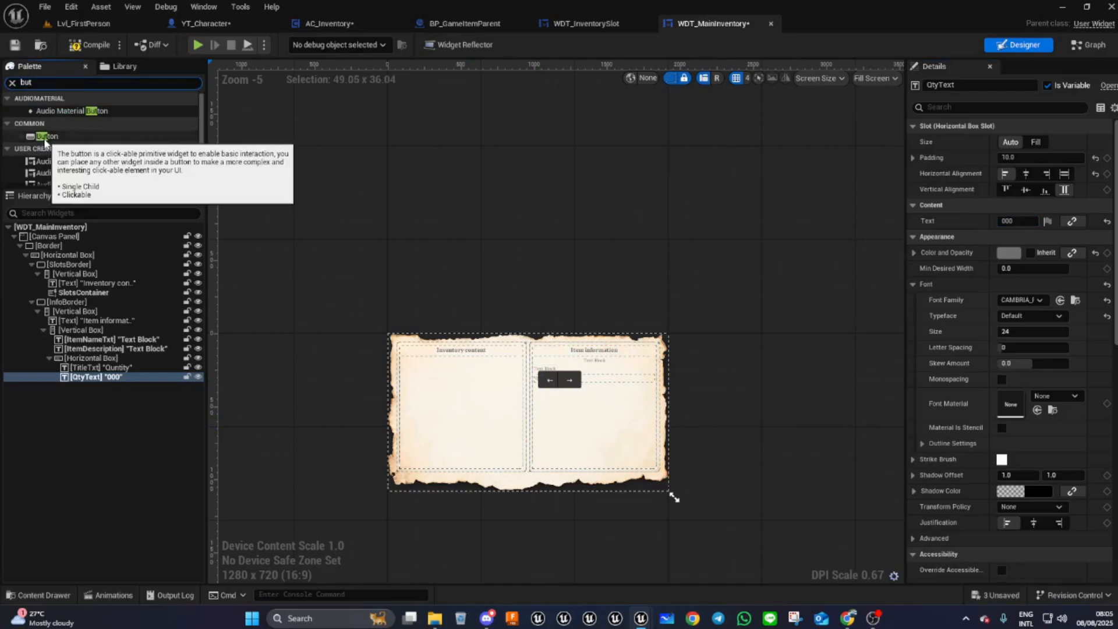
drag(44, 142, 85, 311)
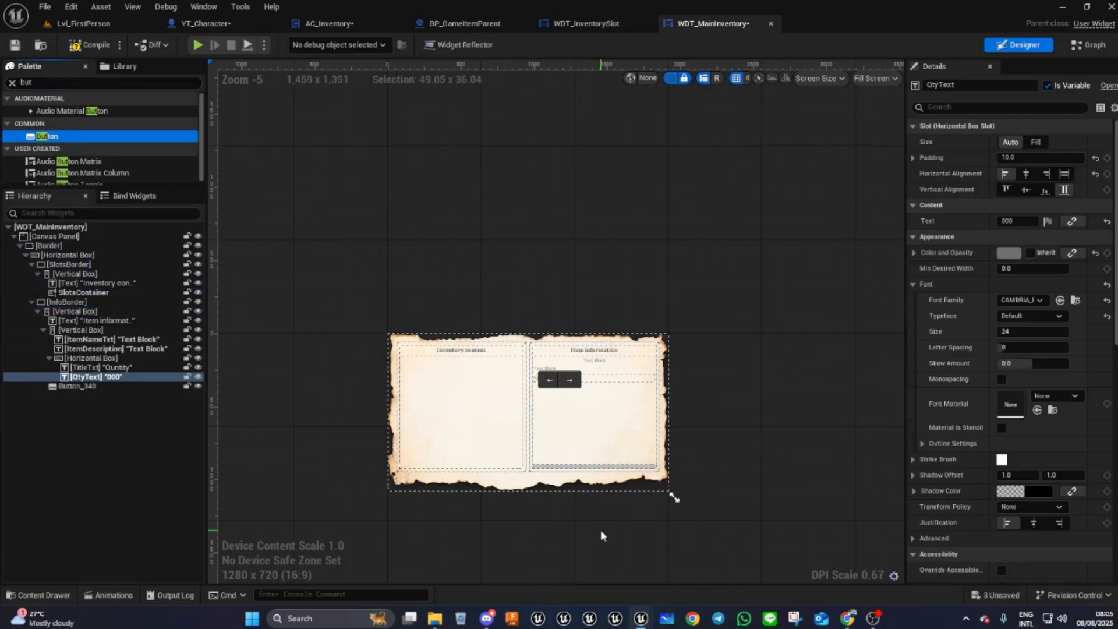
scroll(603, 513, up, 5)
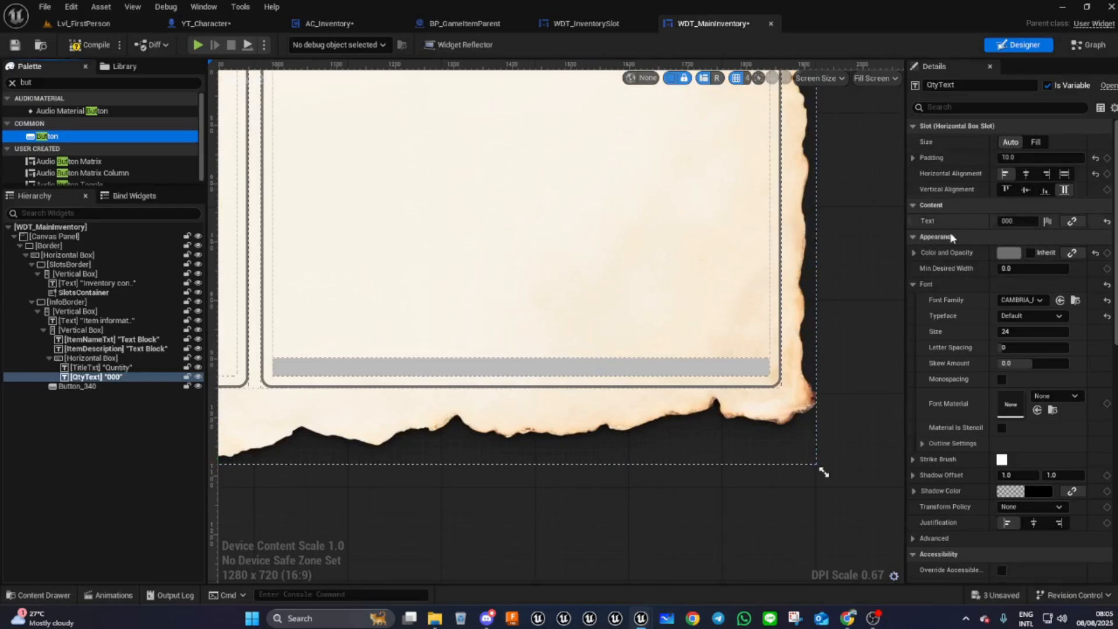
click(1047, 174)
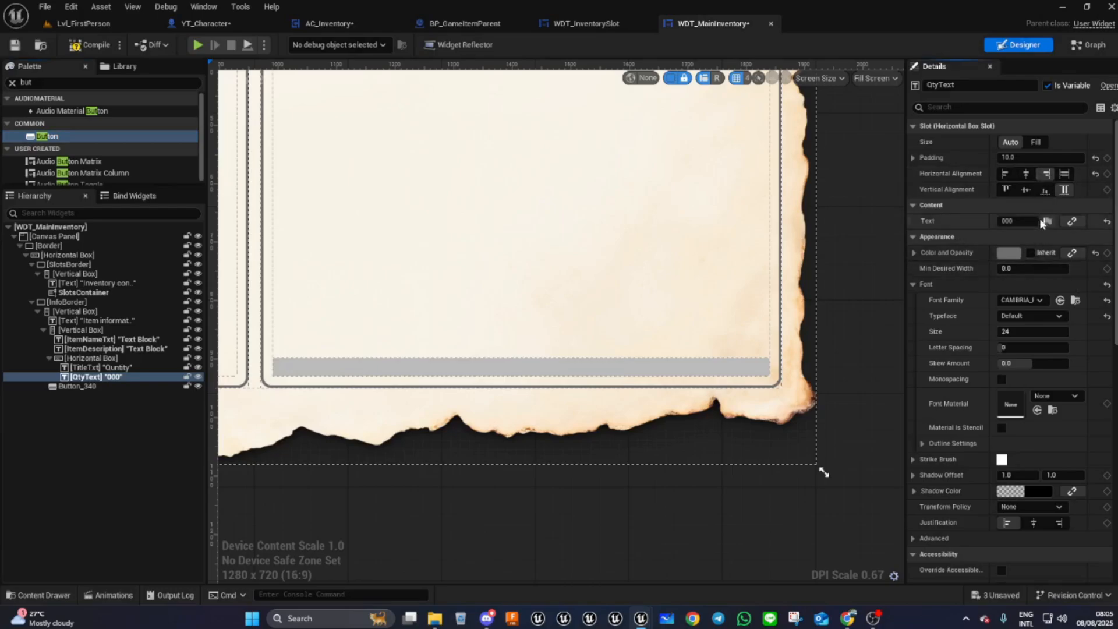
click(1005, 173)
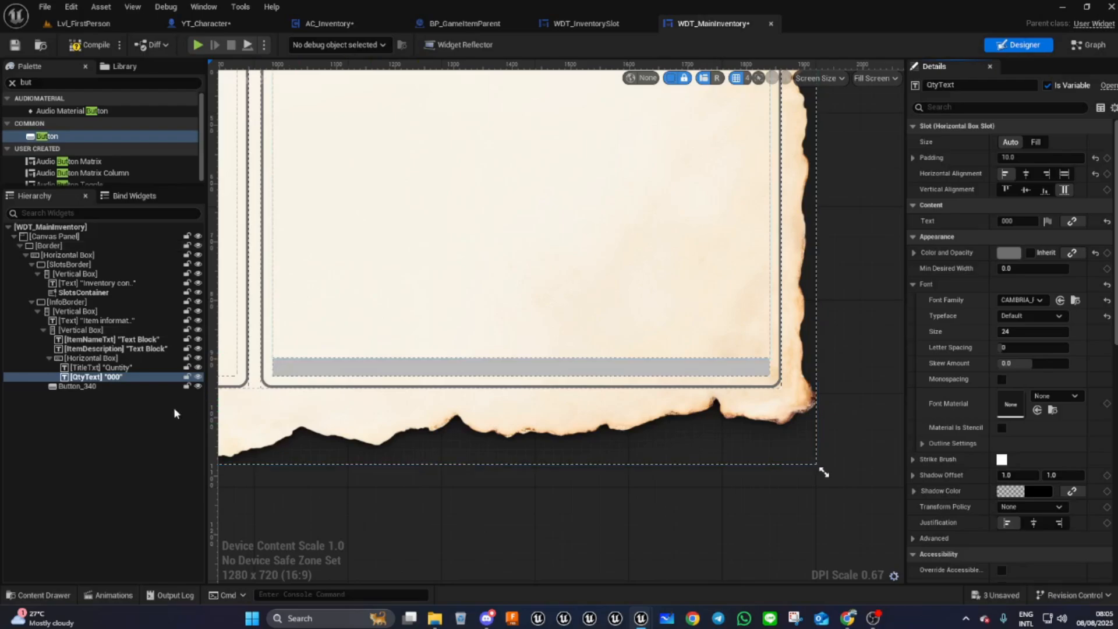
- Align the Use button to the right of its slot and set its normal tint alpha to 0
click(79, 386)
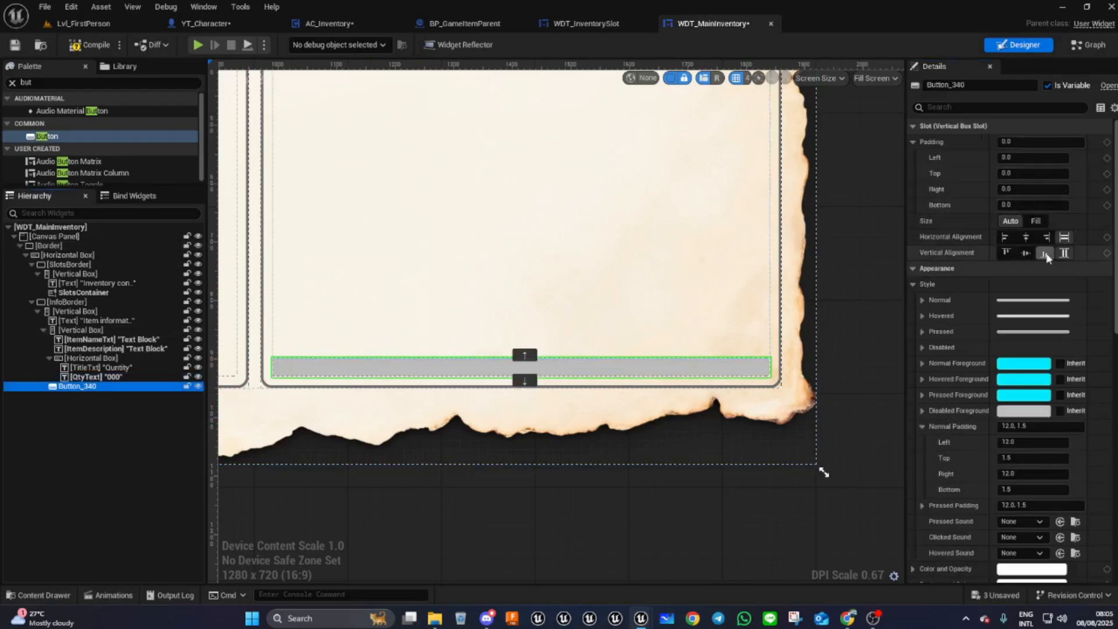
click(1046, 237)
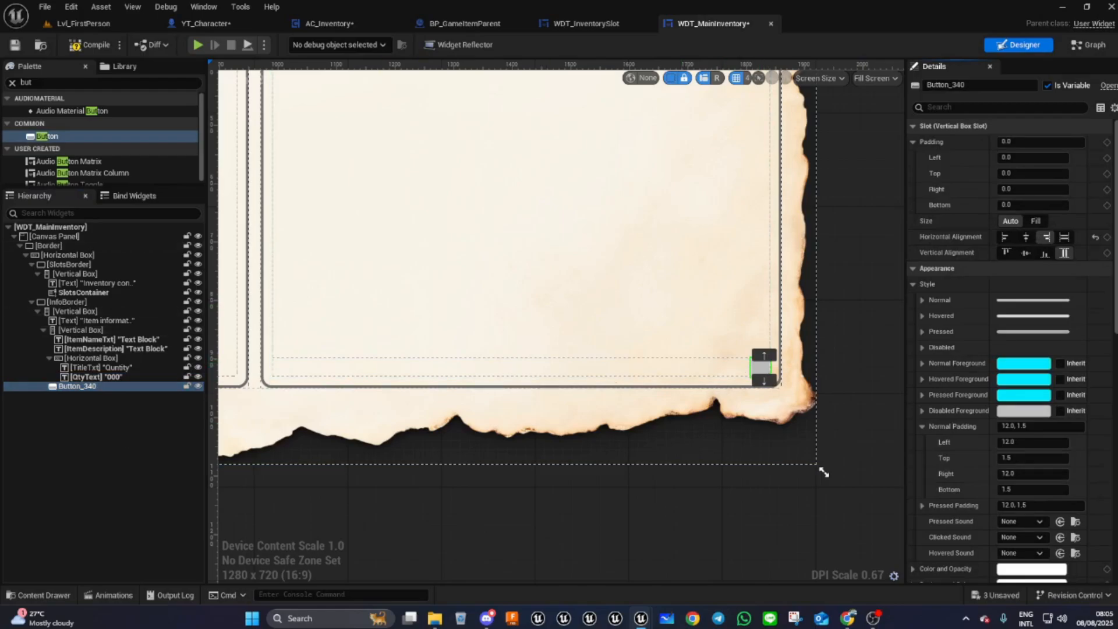
click(922, 299)
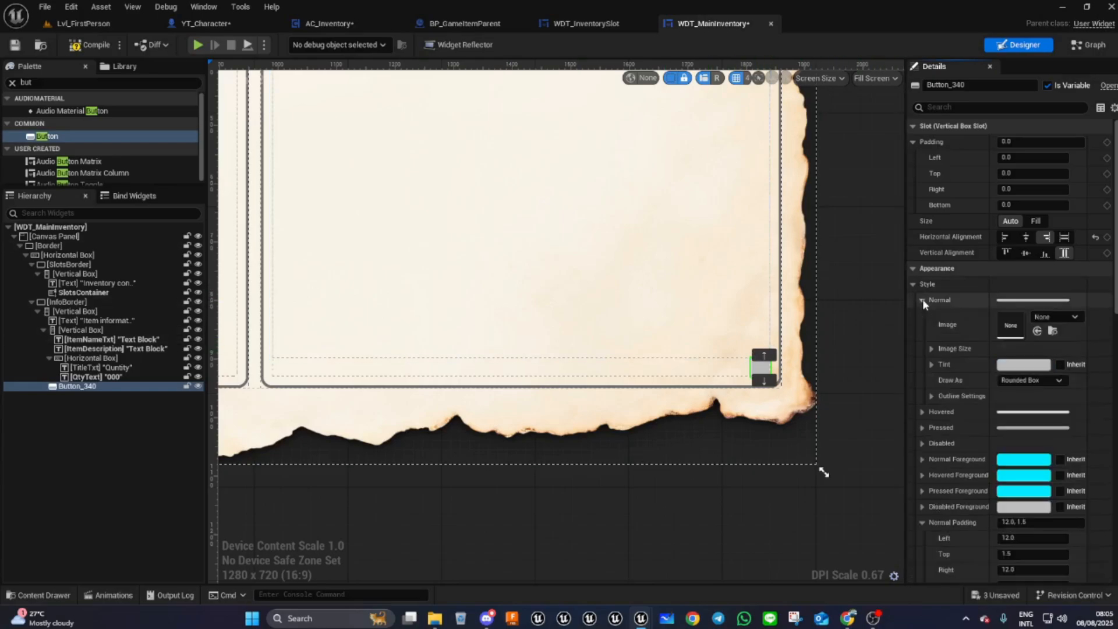
click(1012, 365)
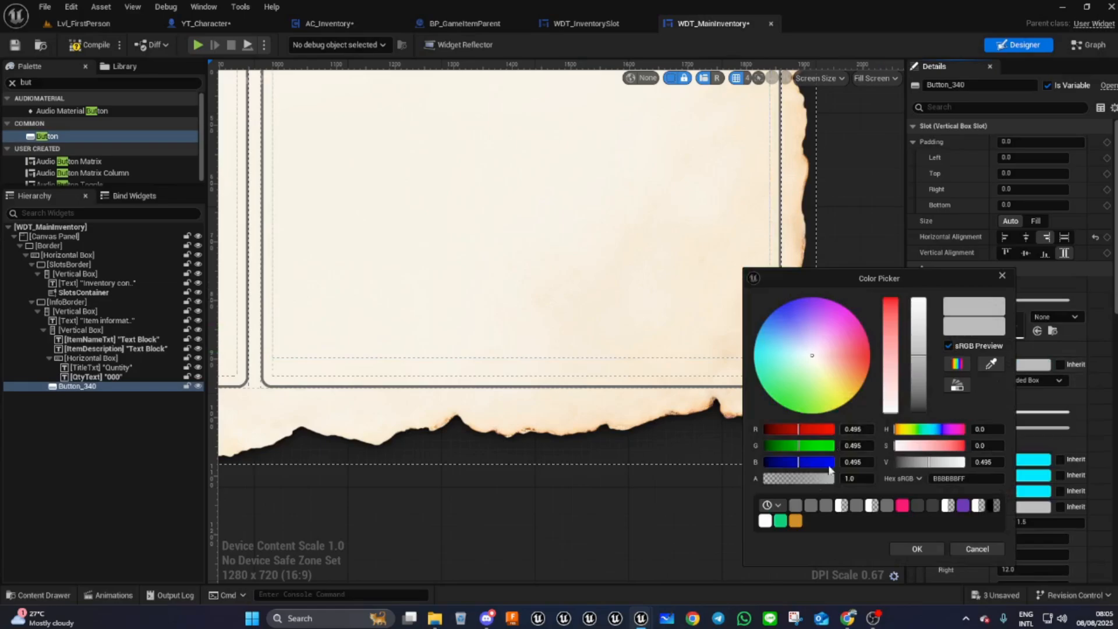
click(849, 478)
text(0)
key(Return)
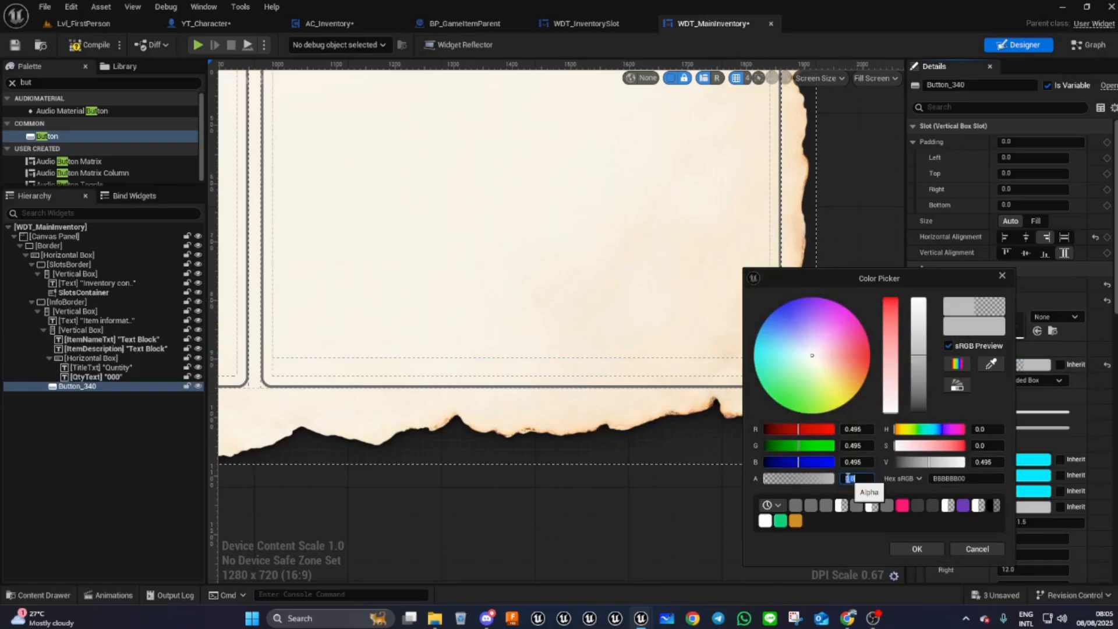
click(926, 550)
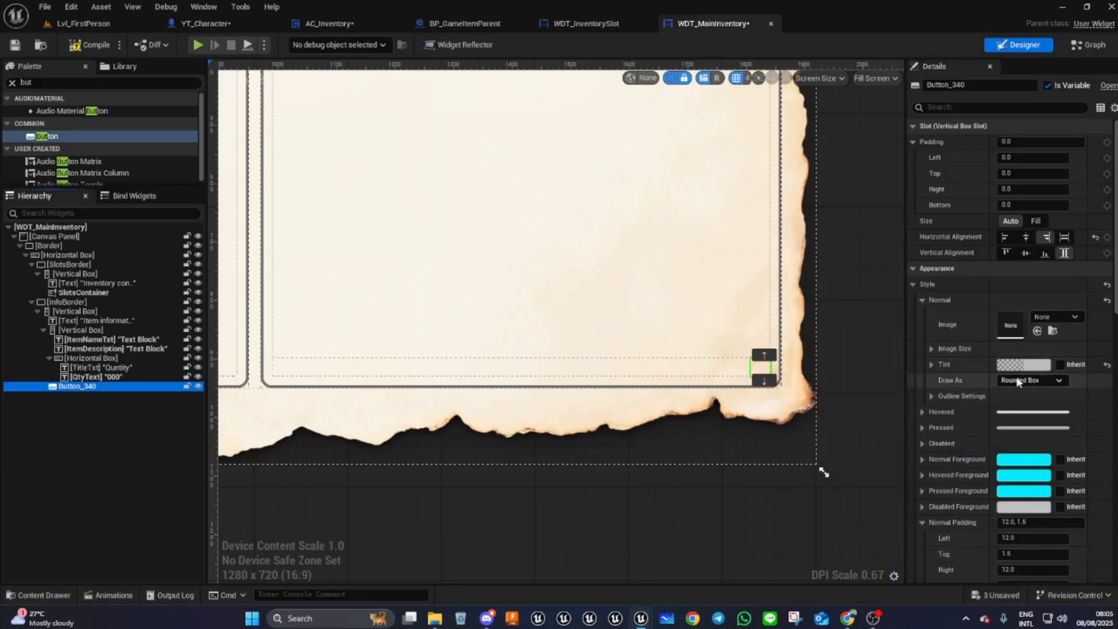
- Set the button's normal outline colour to dark grey 707070
click(931, 396)
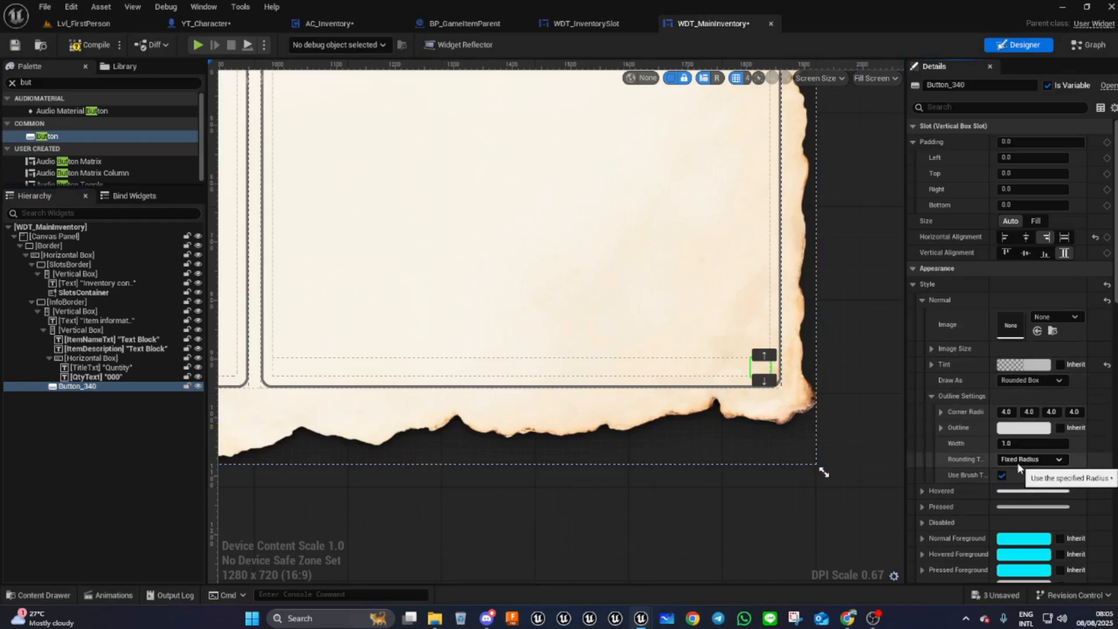
click(1016, 429)
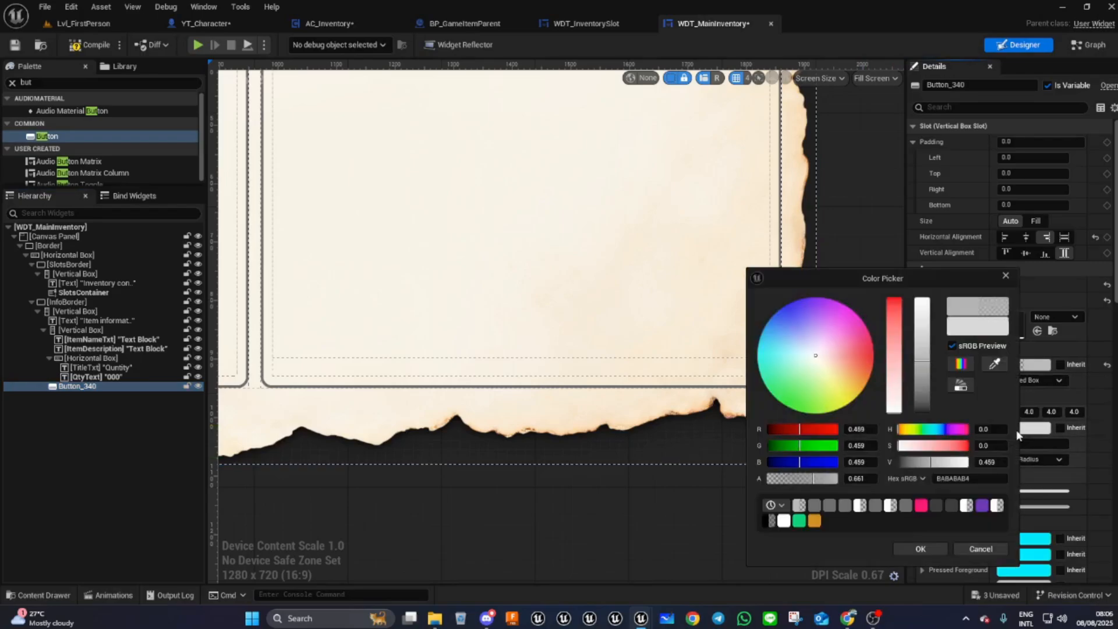
click(816, 505)
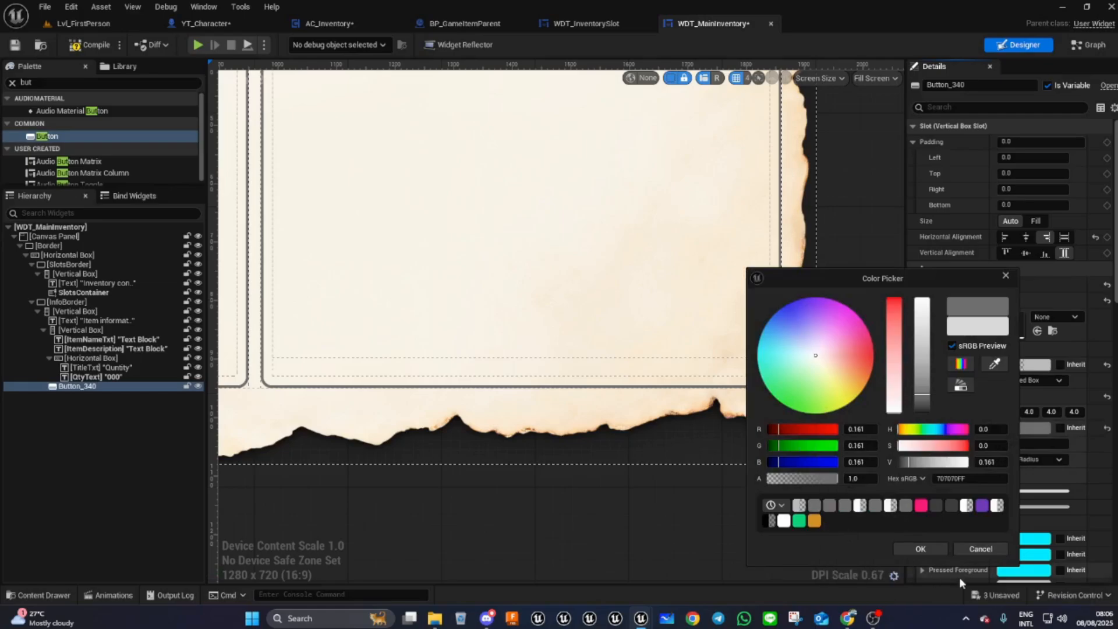
click(921, 549)
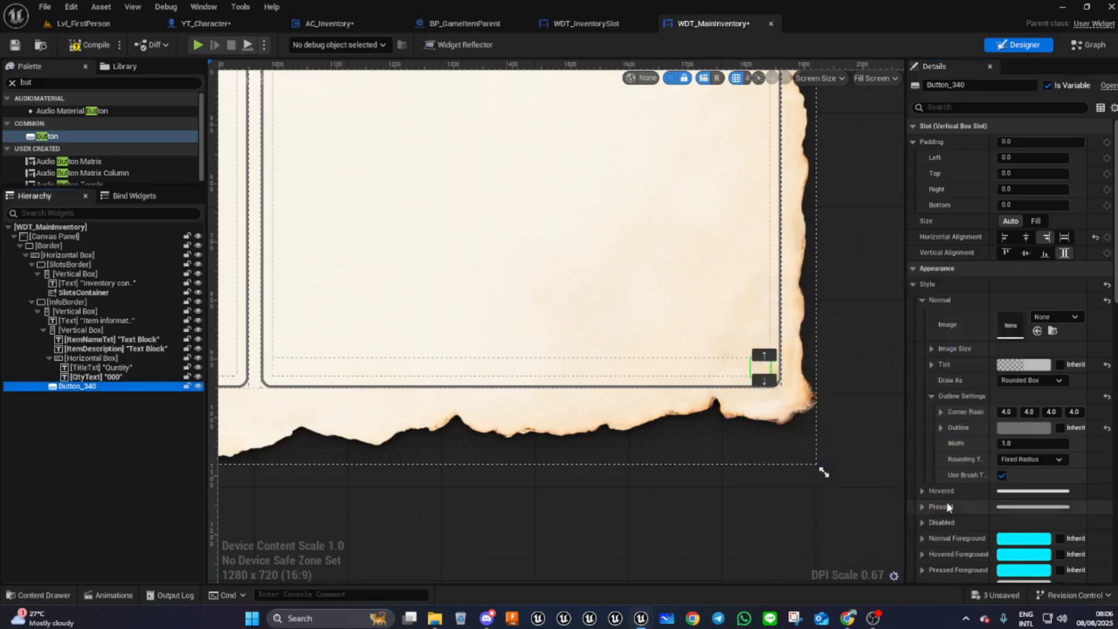
- Add a Text widget inside the button
click(40, 82)
drag(40, 82, 4, 90)
text(tex)
drag(45, 124, 91, 392)
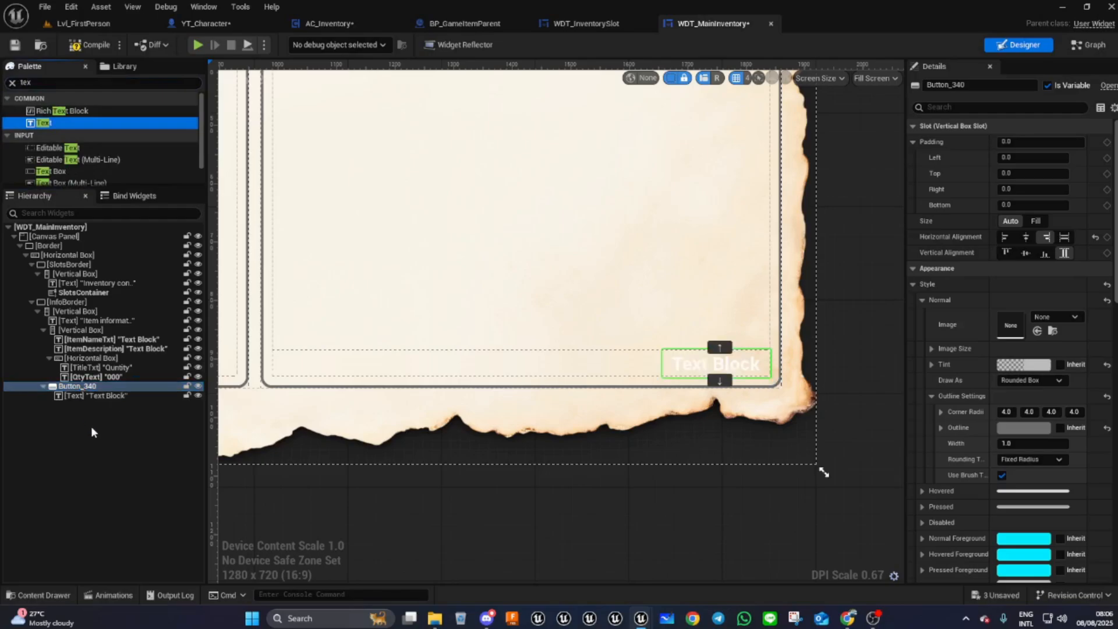
click(96, 396)
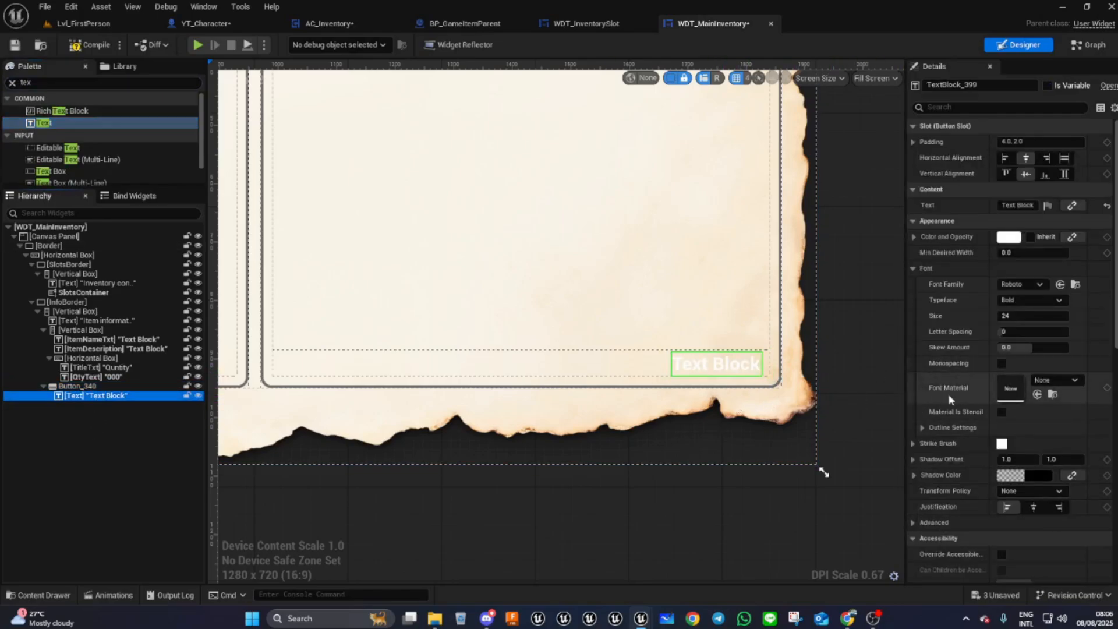
- Set the button text's colour to dark grey 707070 and its font family to CAMBRIA_Font
click(726, 368)
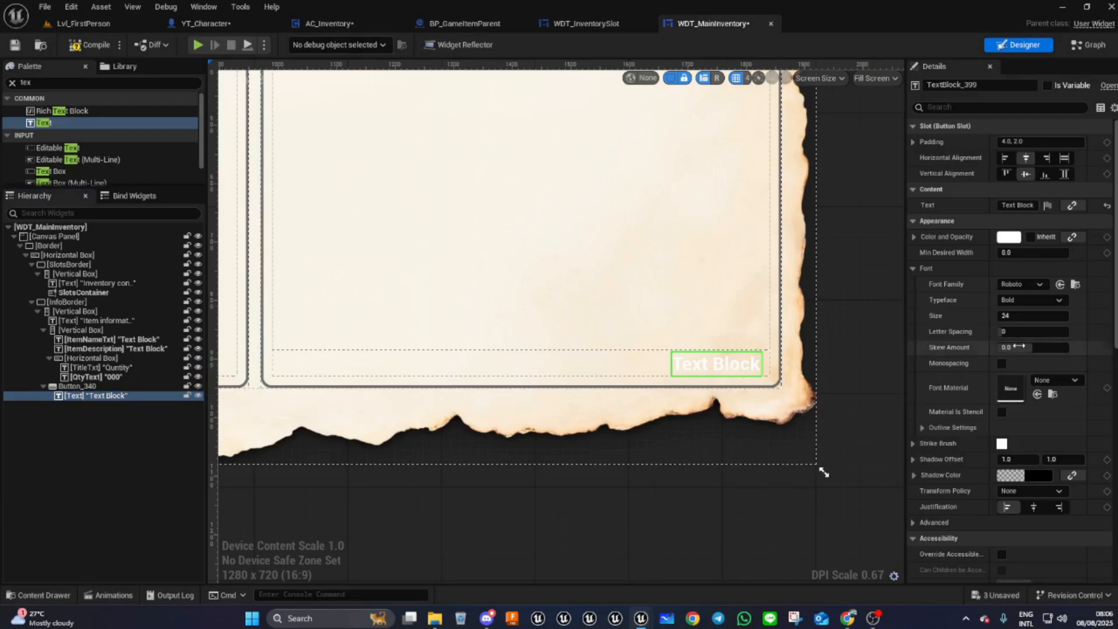
click(1009, 239)
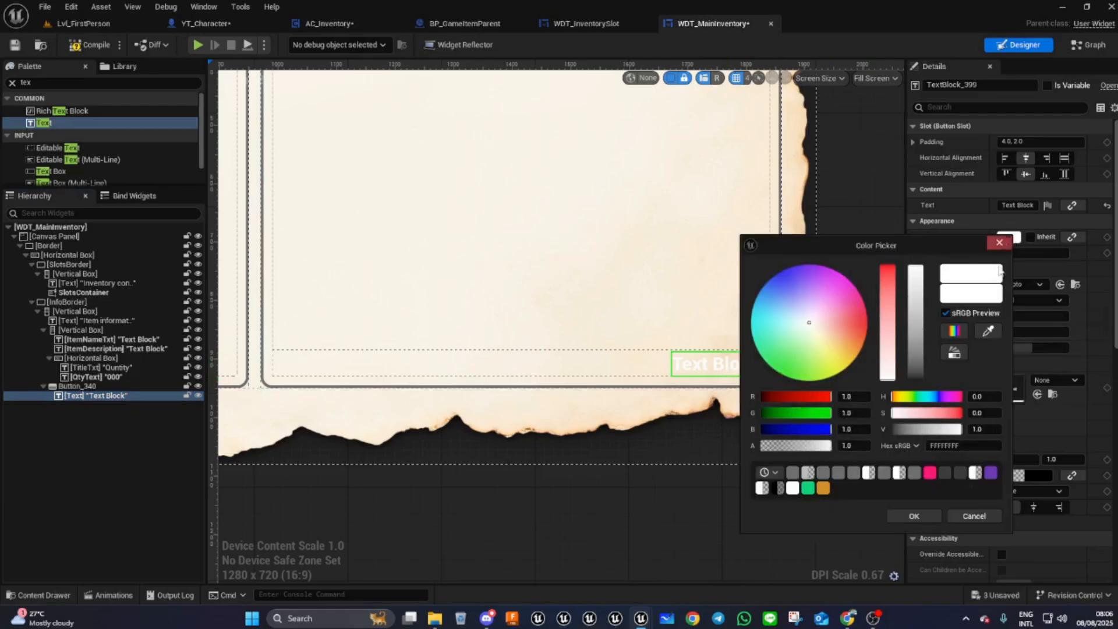
click(792, 473)
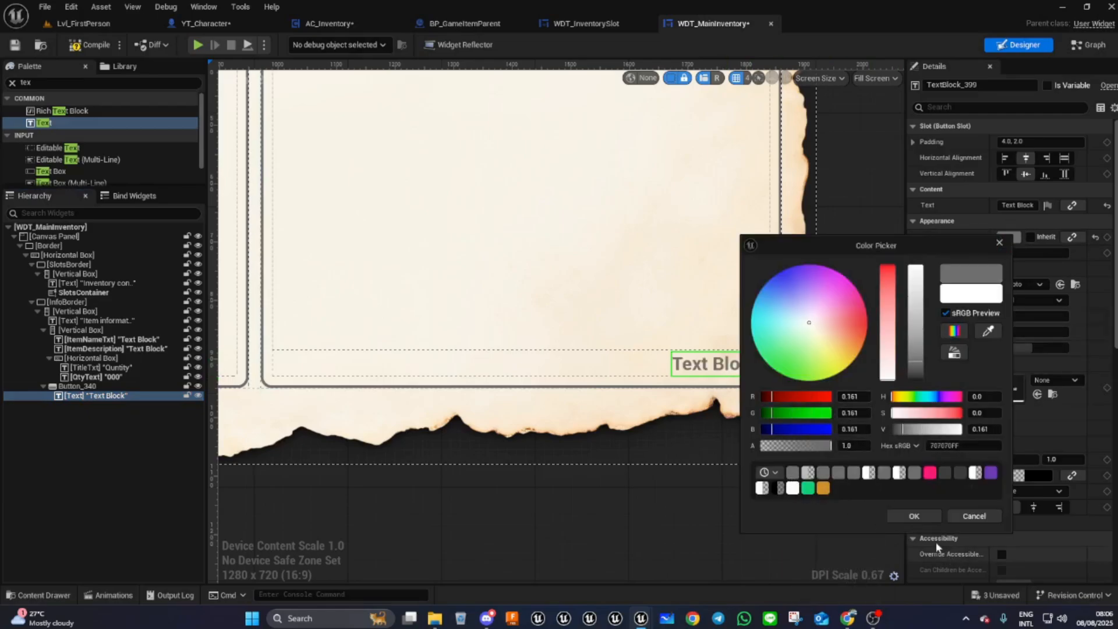
click(915, 516)
click(1026, 284)
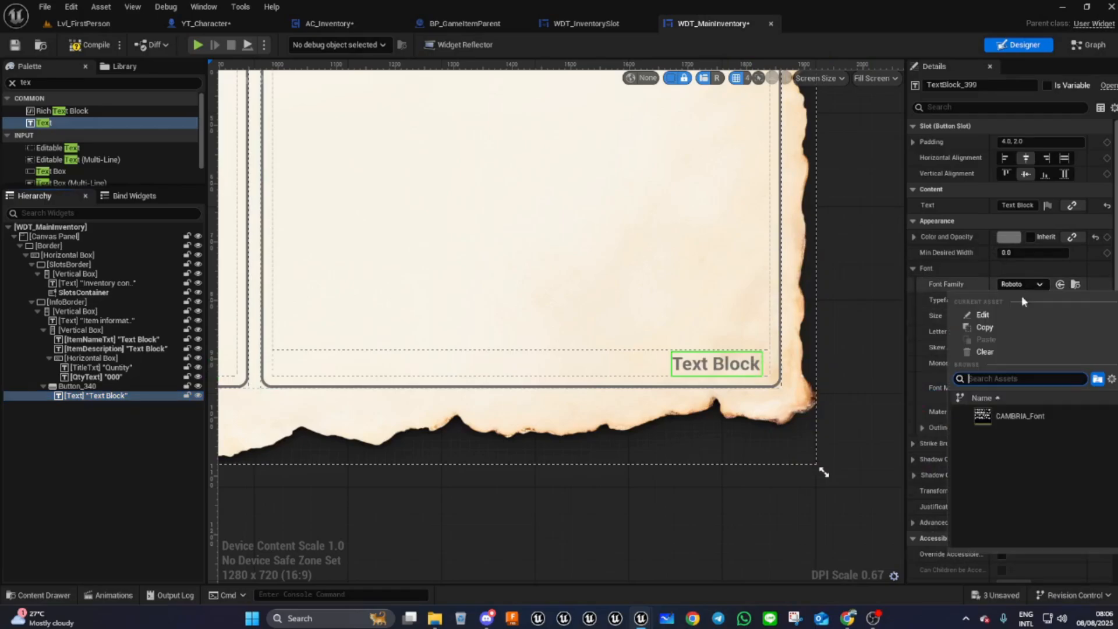
click(990, 417)
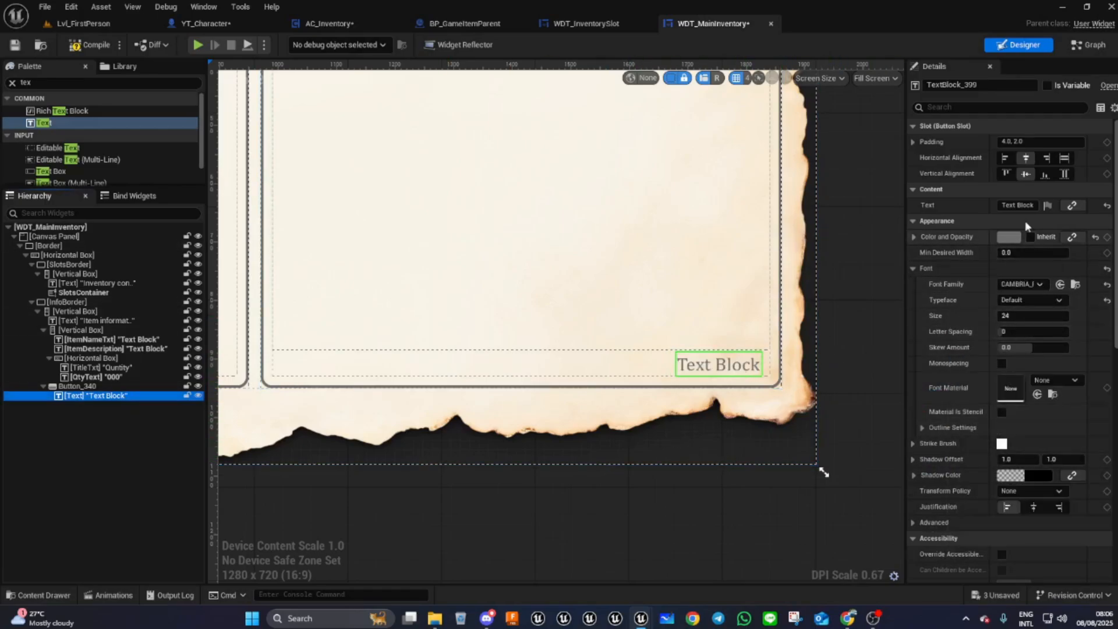
- Change the button text to Use
click(1033, 205)
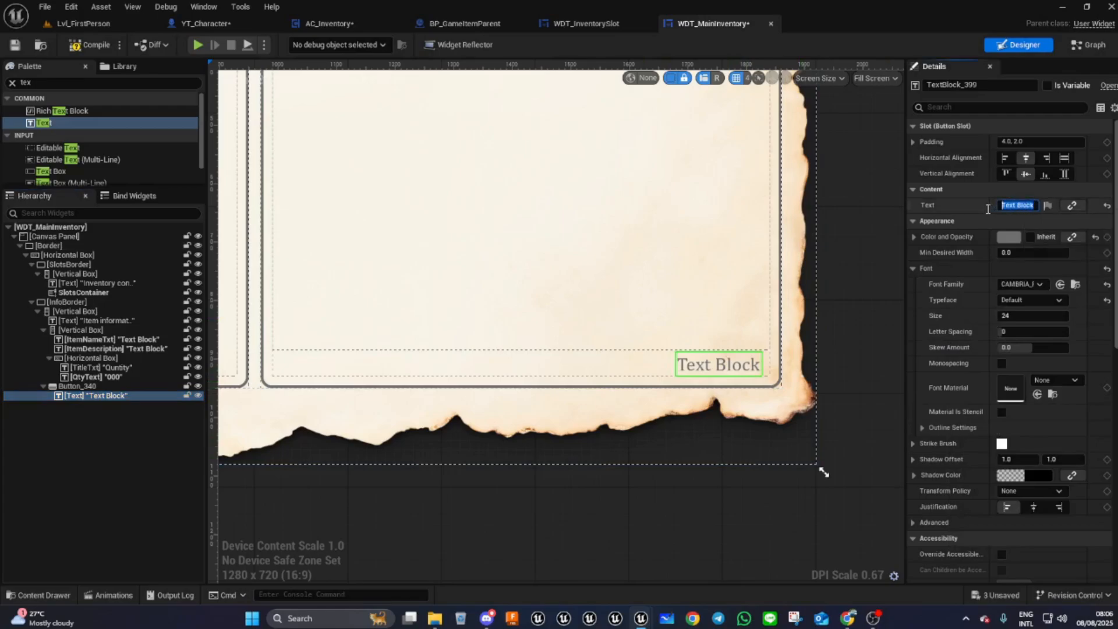
text(Use)
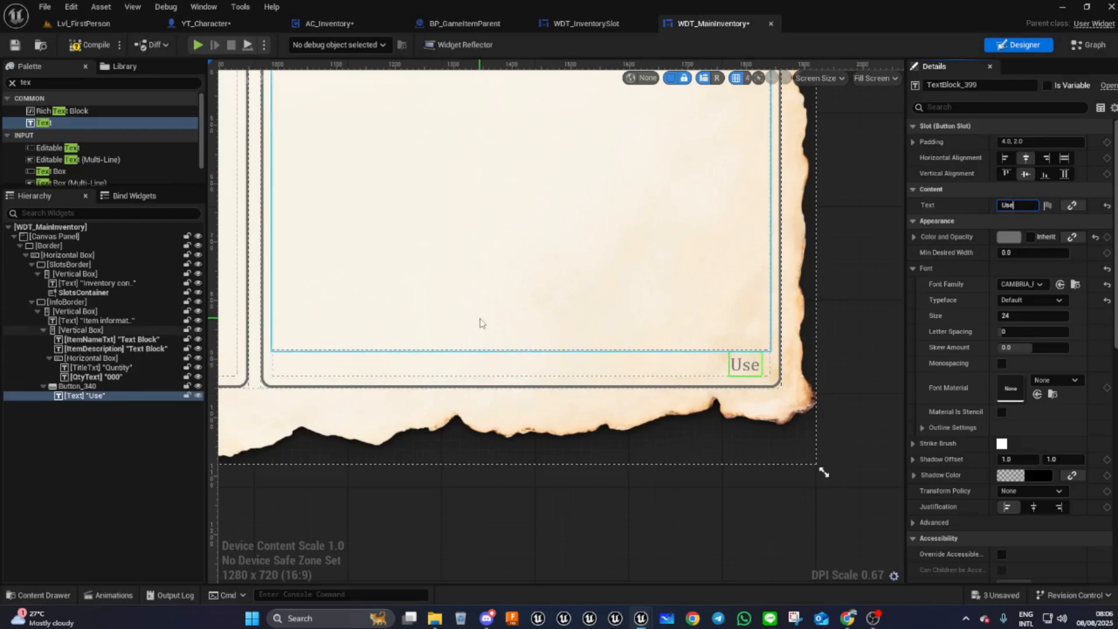
scroll(752, 365, up, 8)
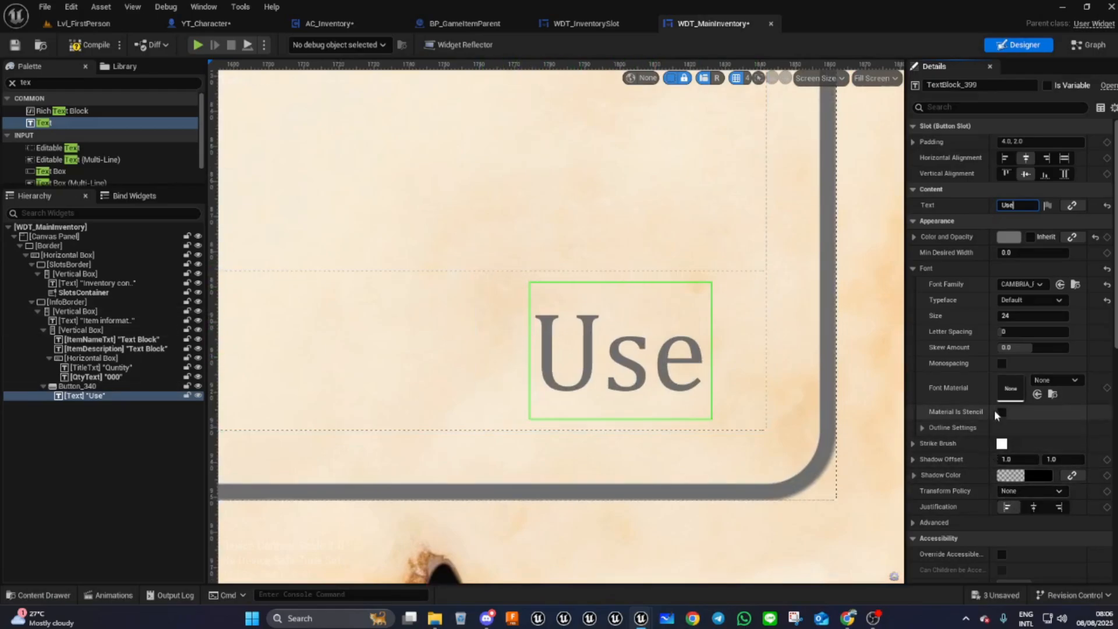
- Turn off the button outline's Use Brush Transparency and set its top, right and bottom padding to 5
click(119, 386)
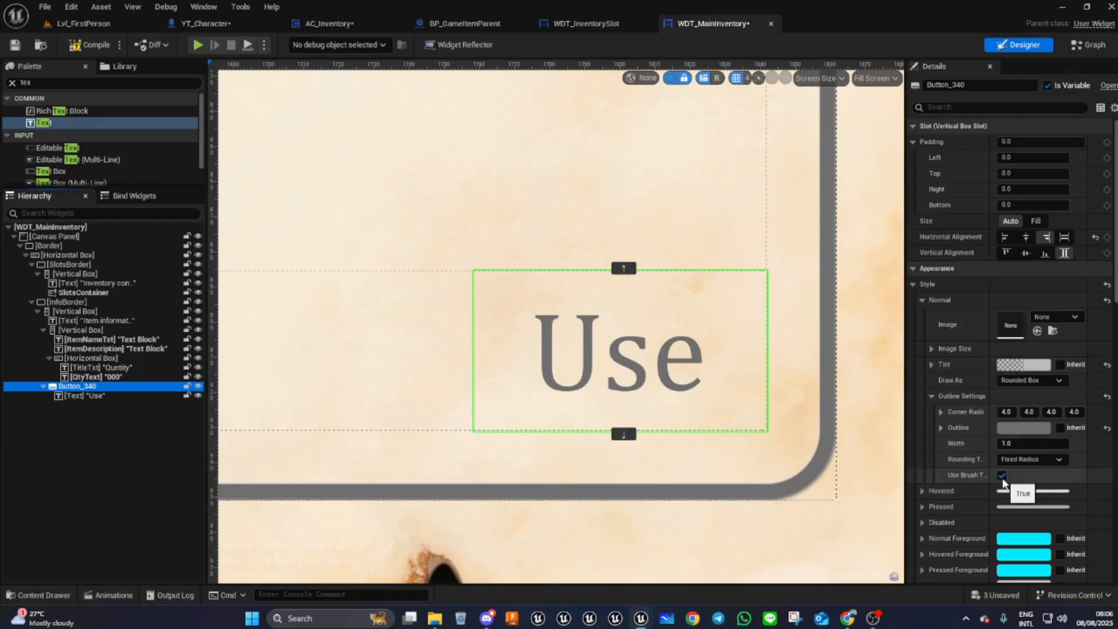
click(1002, 475)
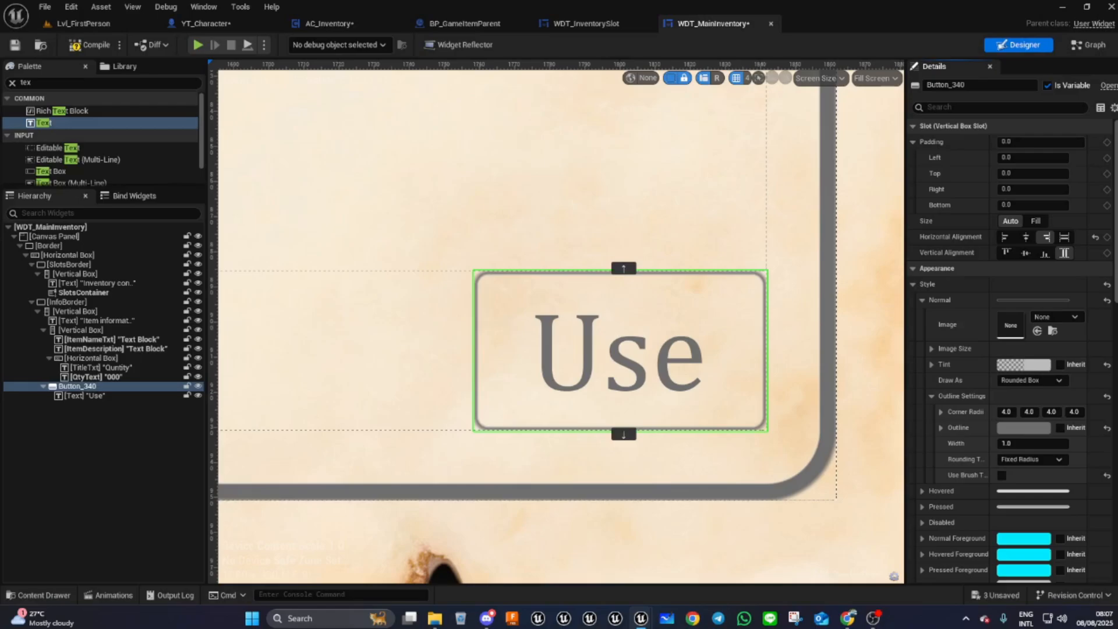
click(1016, 173)
text(5)
key(Tab)
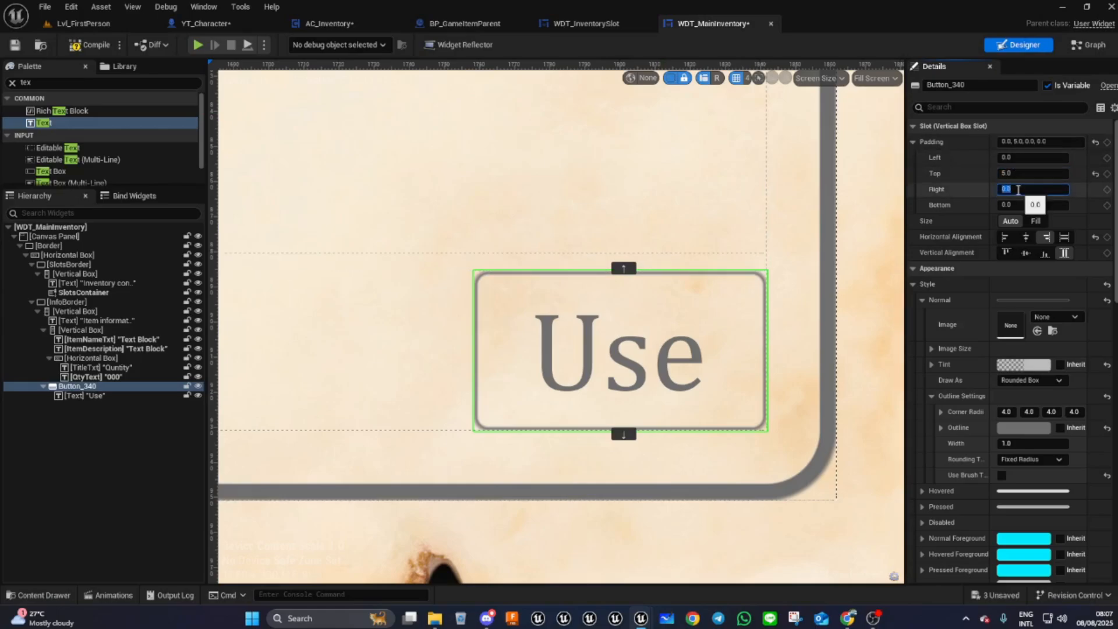
text(5)
key(Tab)
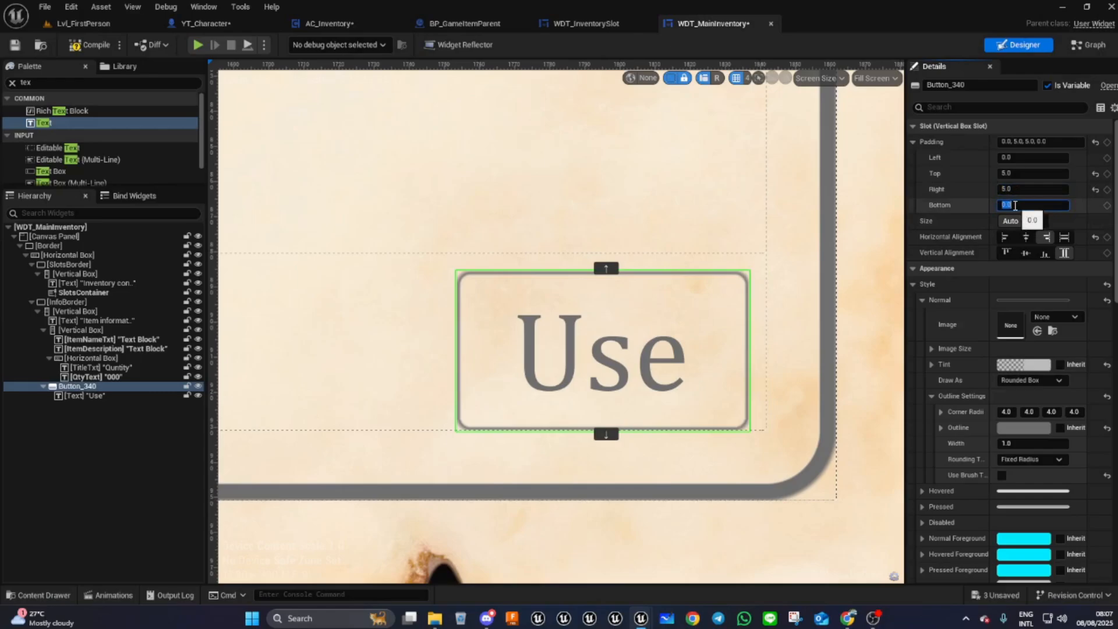
text(5)
key(Return)
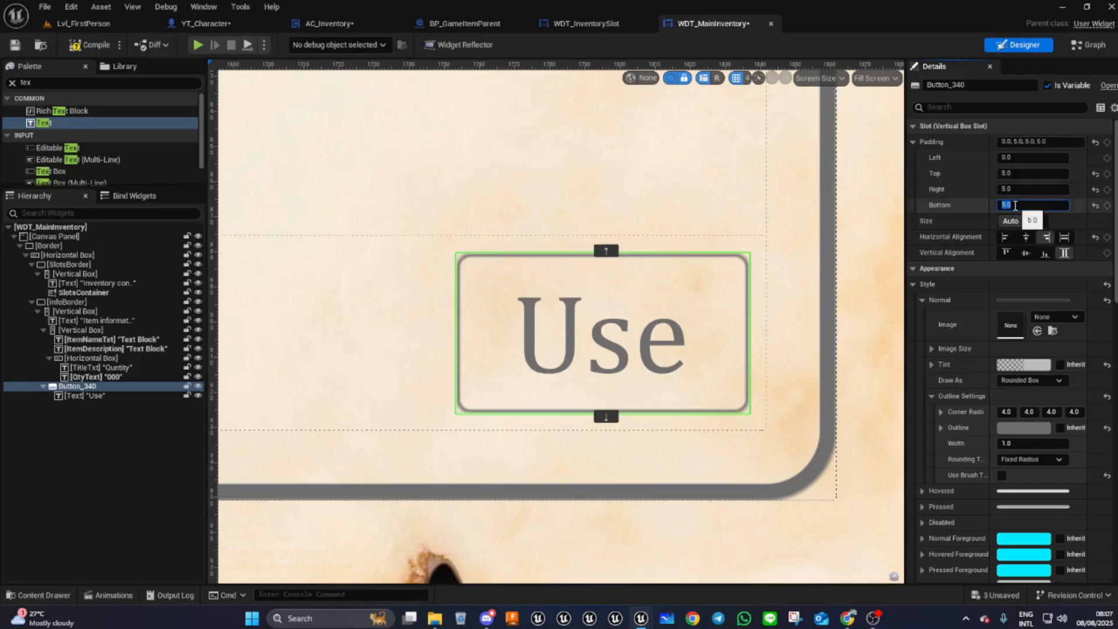
- Play in the editor and toggle the inventory on and off to check the layout
scroll(624, 375, down, 5)
scroll(624, 376, down, 2)
click(97, 53)
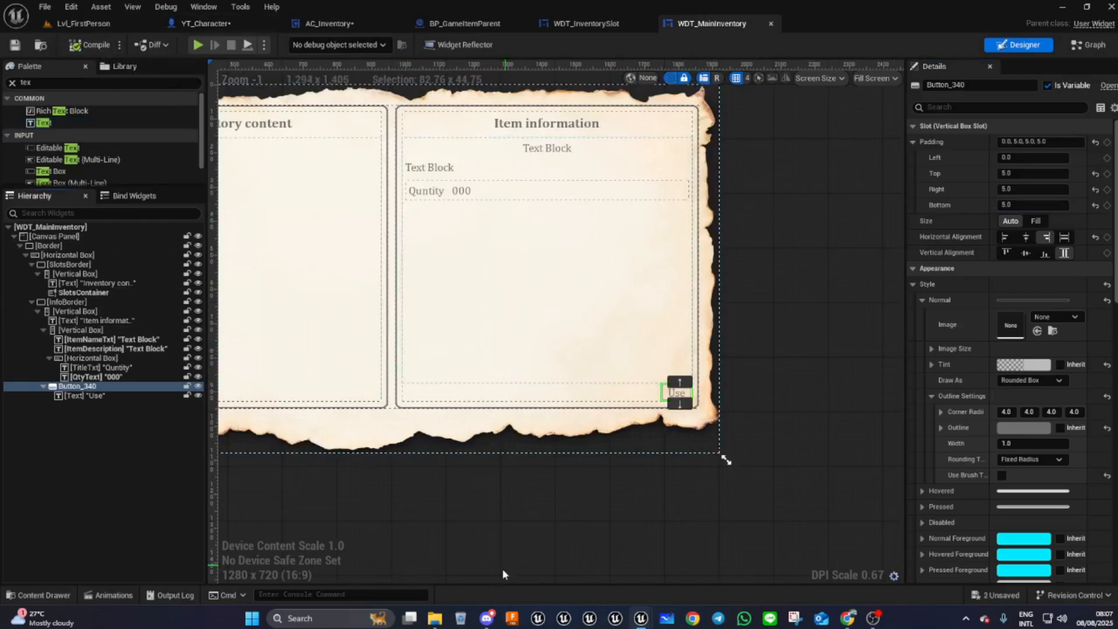
right_drag(512, 531, 690, 574)
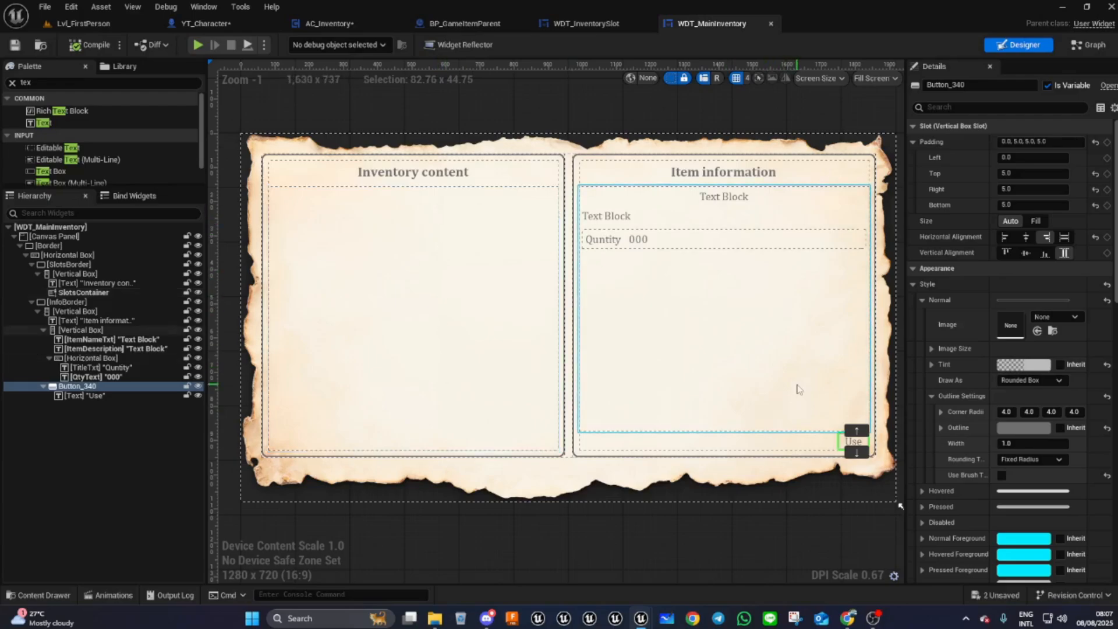
click(197, 45)
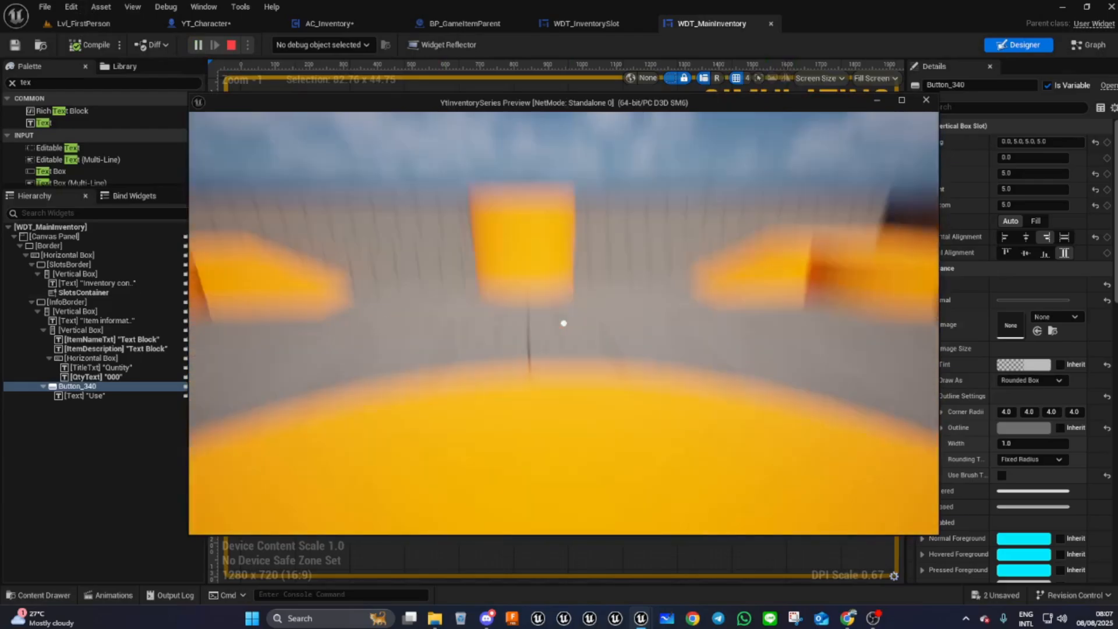
key(i)
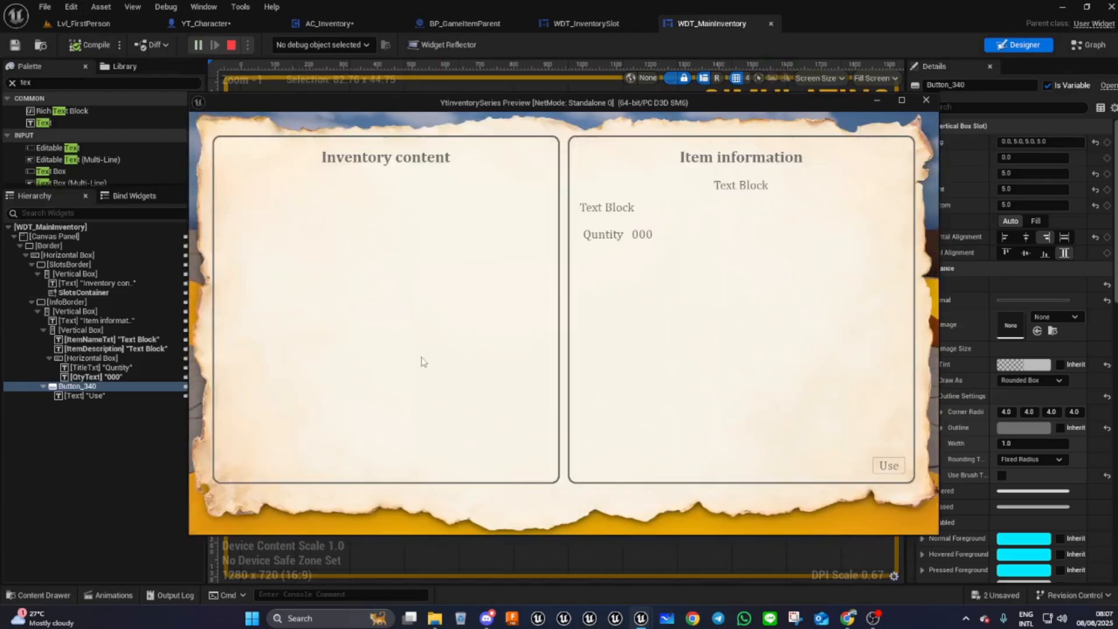
key(i)
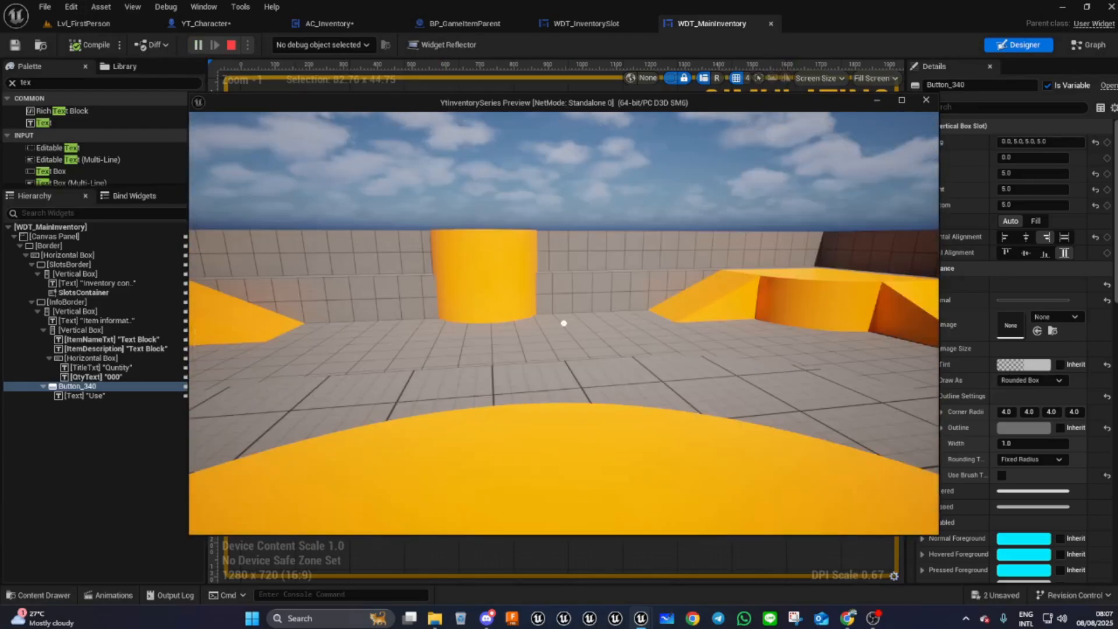
key(i)
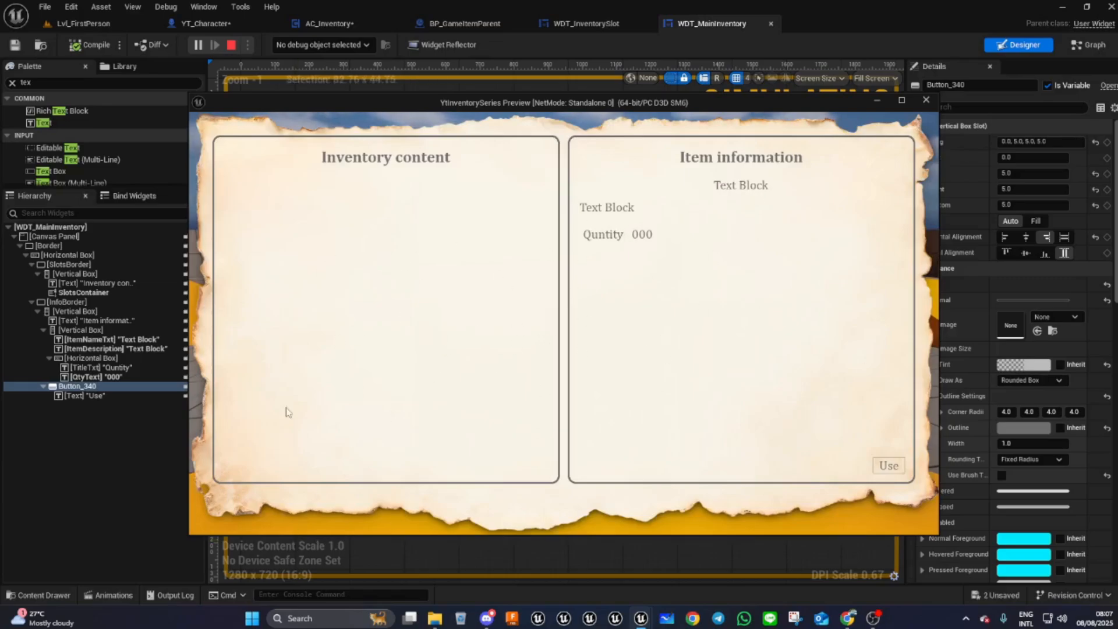
key(i)
key(i)
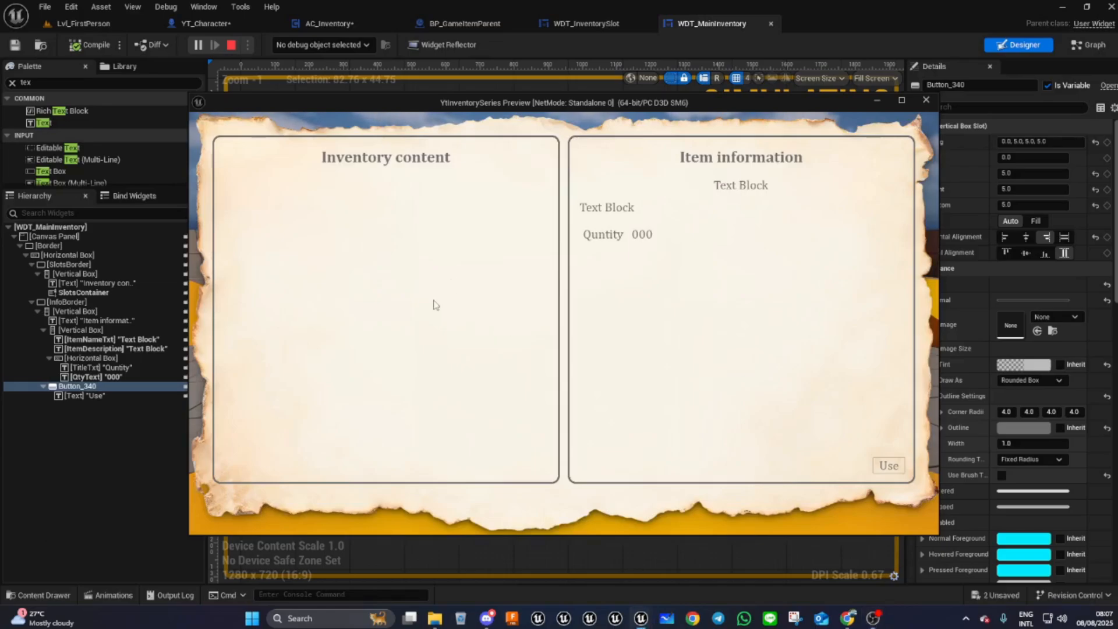
key(i)
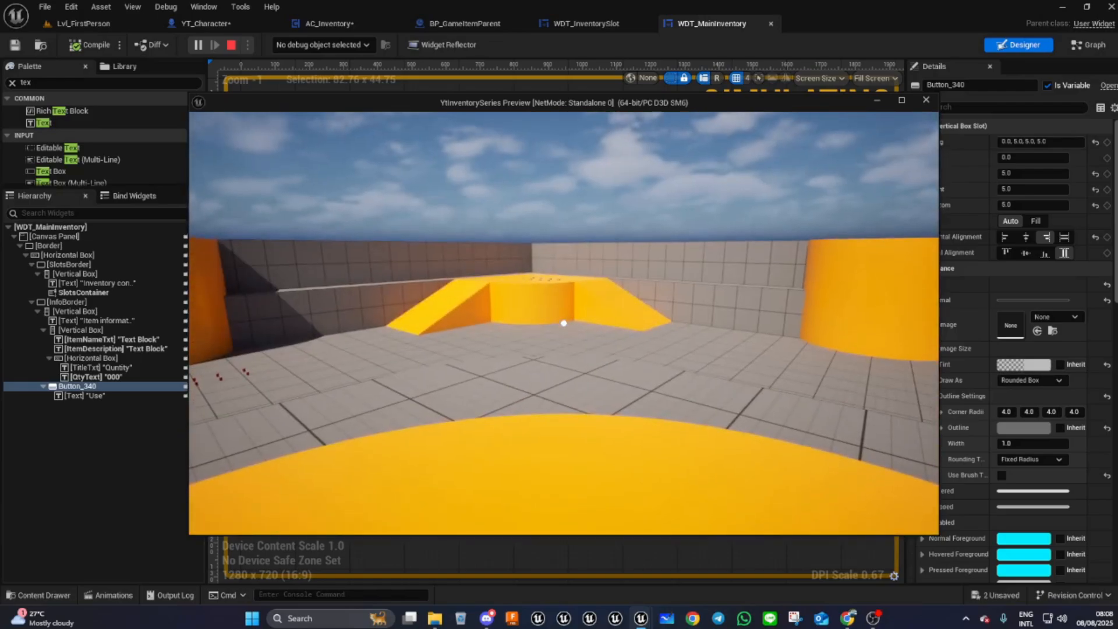
key(Escape)
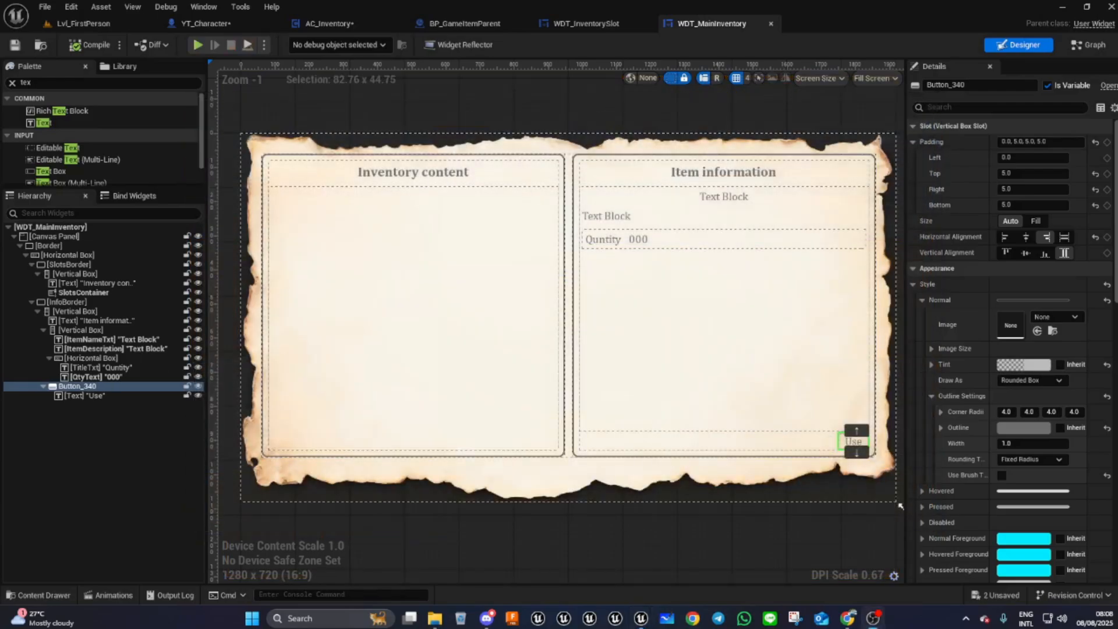